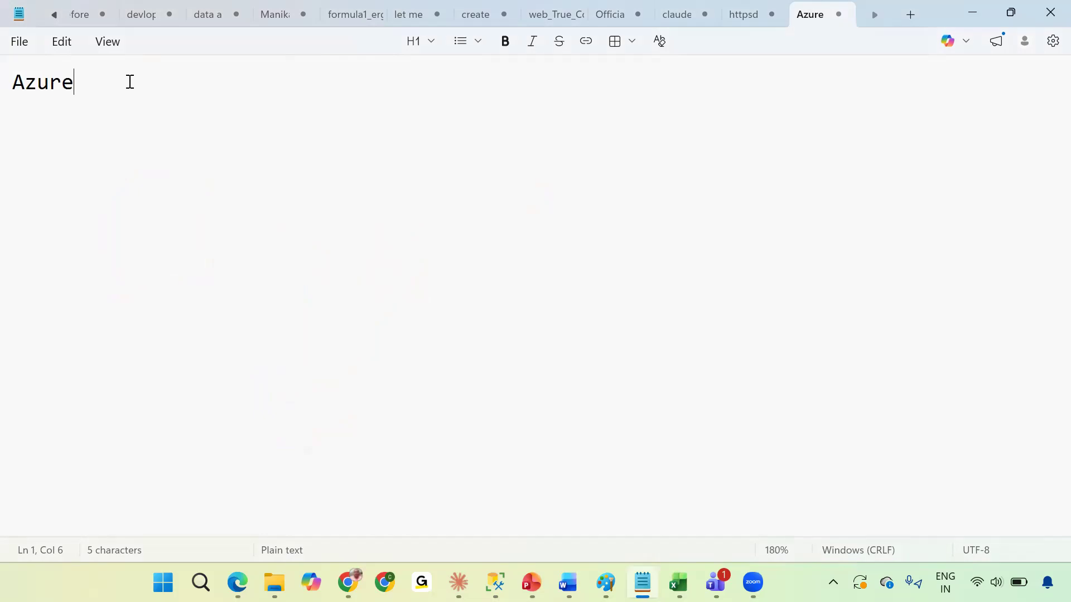
Complete the note's heading as AzureDevOps and start a new line.
{"action": "type", "text": "Devo"}
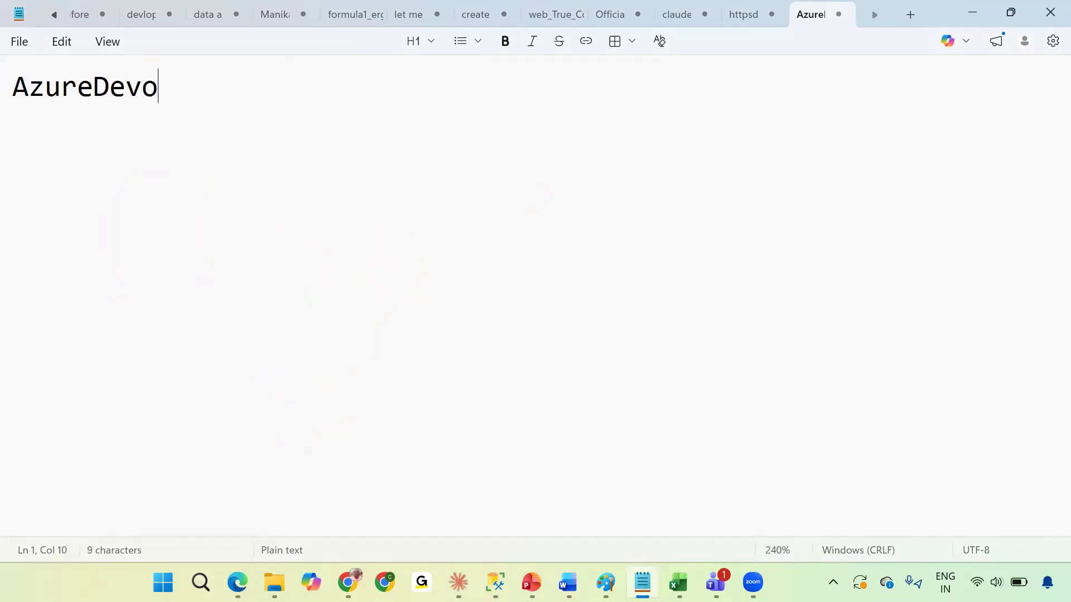
{"action": "key", "text": "BackSpace"}
{"action": "type", "text": "Ops"}
{"action": "key", "text": "Return"}
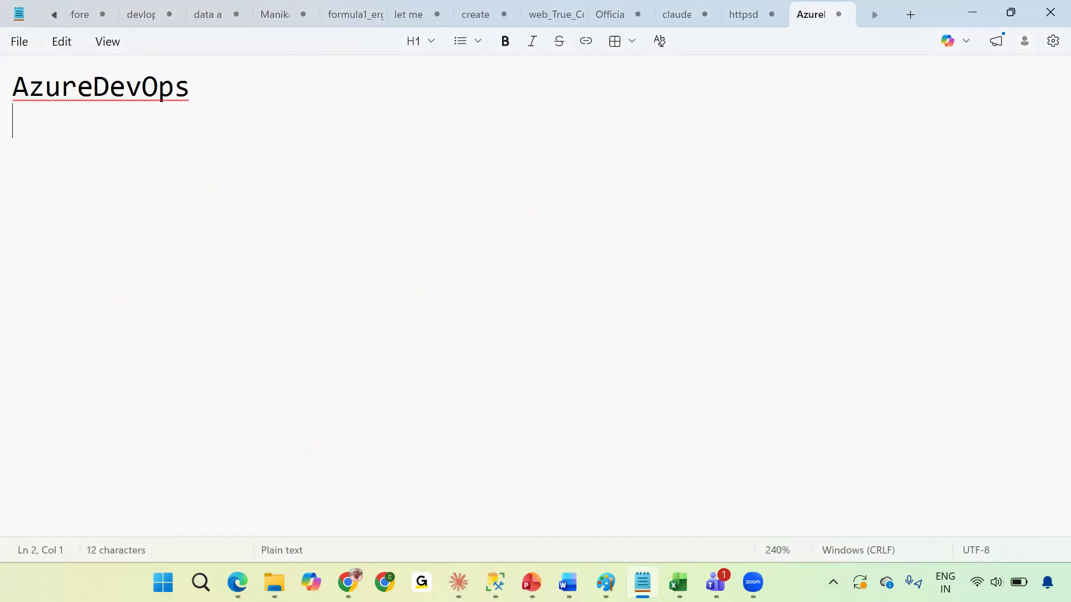
Write the flow -or--->pro--->repo--->main------>FAbricWS on the second line of the note.
{"action": "type", "text": "-or--->"}
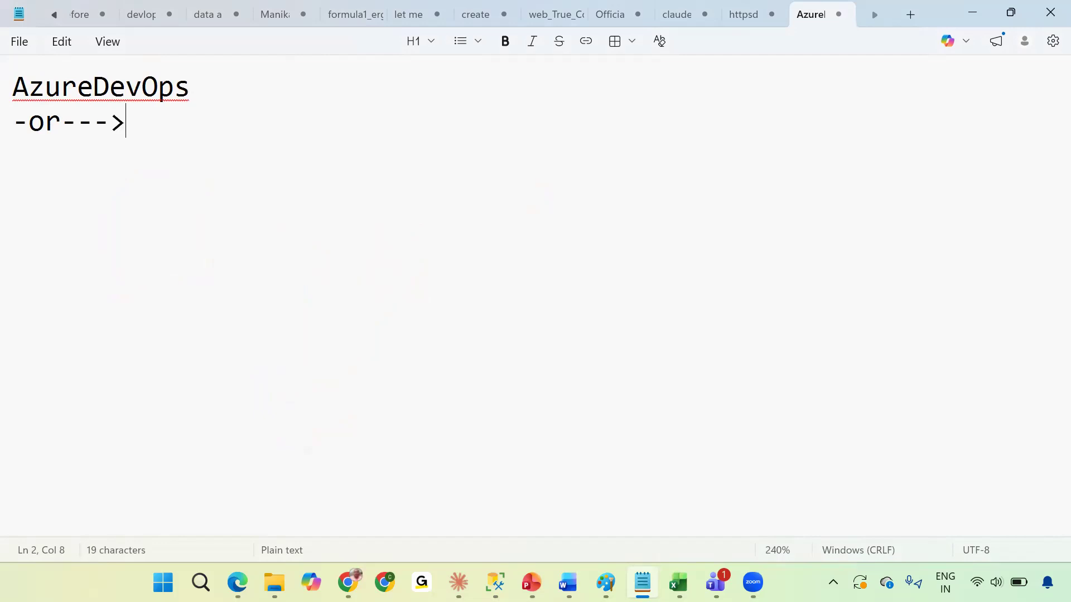
{"action": "type", "text": "pro"}
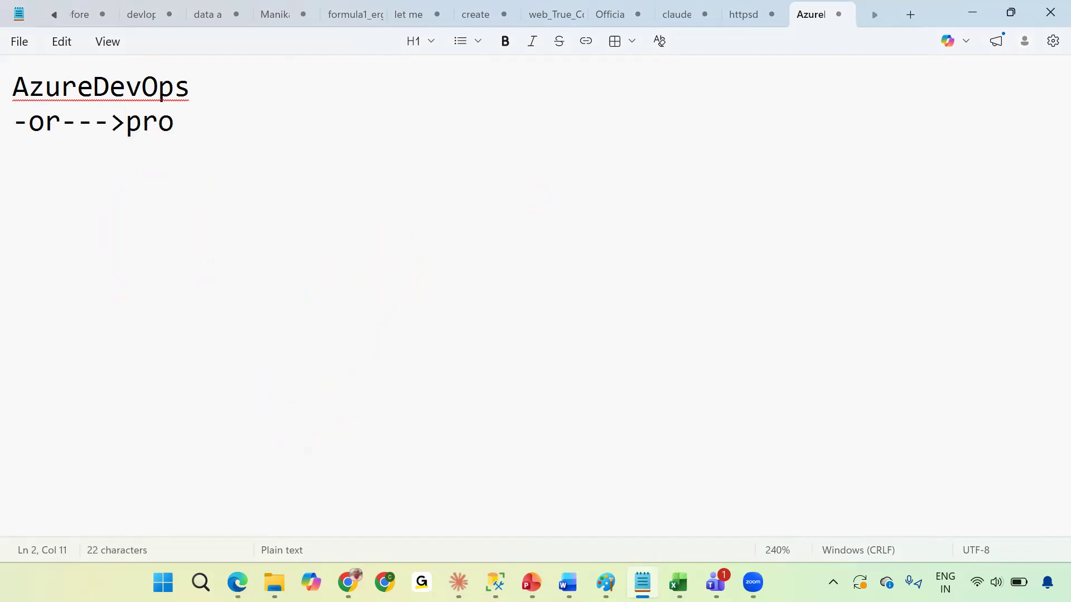
{"action": "type", "text": "--->repo"}
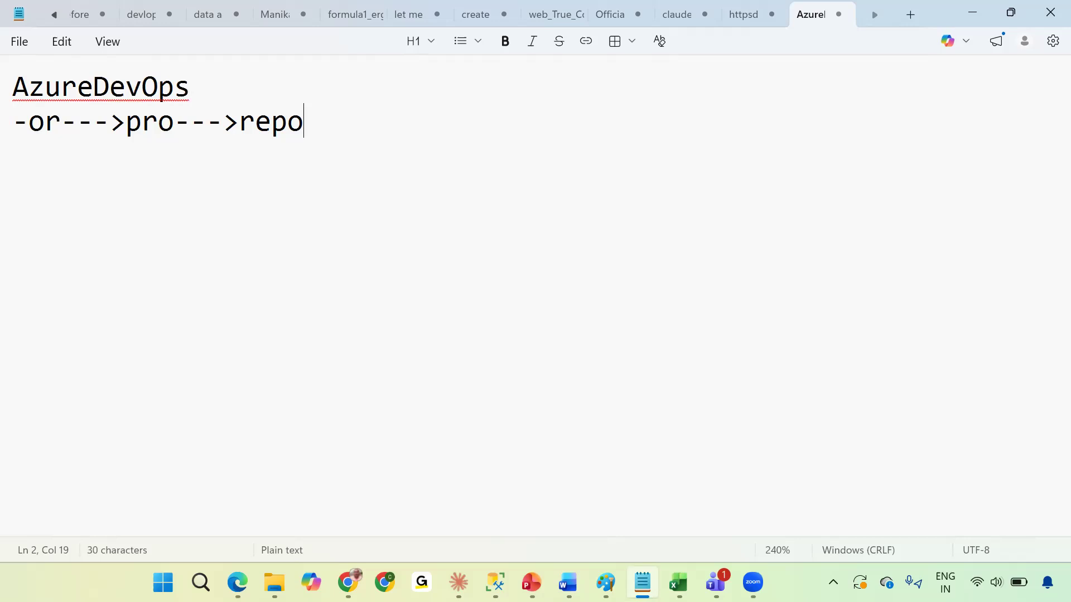
{"action": "type", "text": "--->ma"}
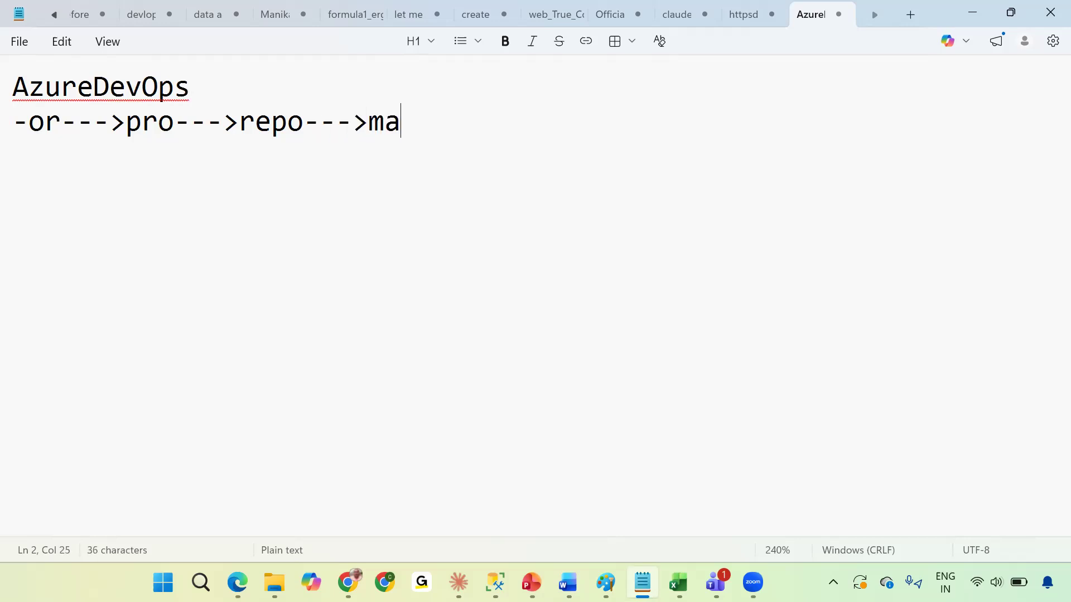
{"action": "type", "text": "in------>"}
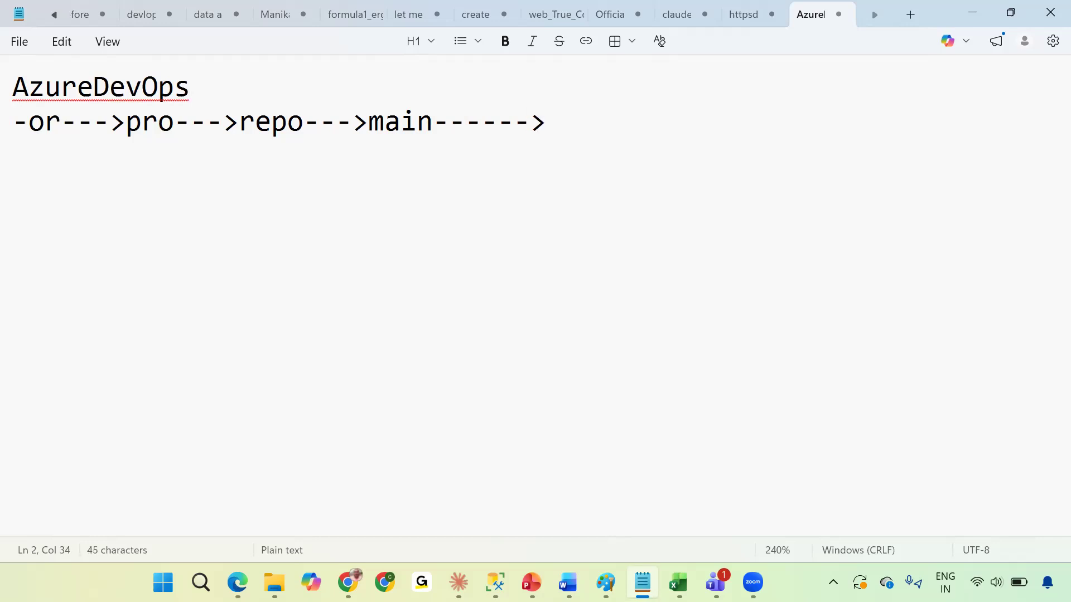
{"action": "type", "text": "FAbric"}
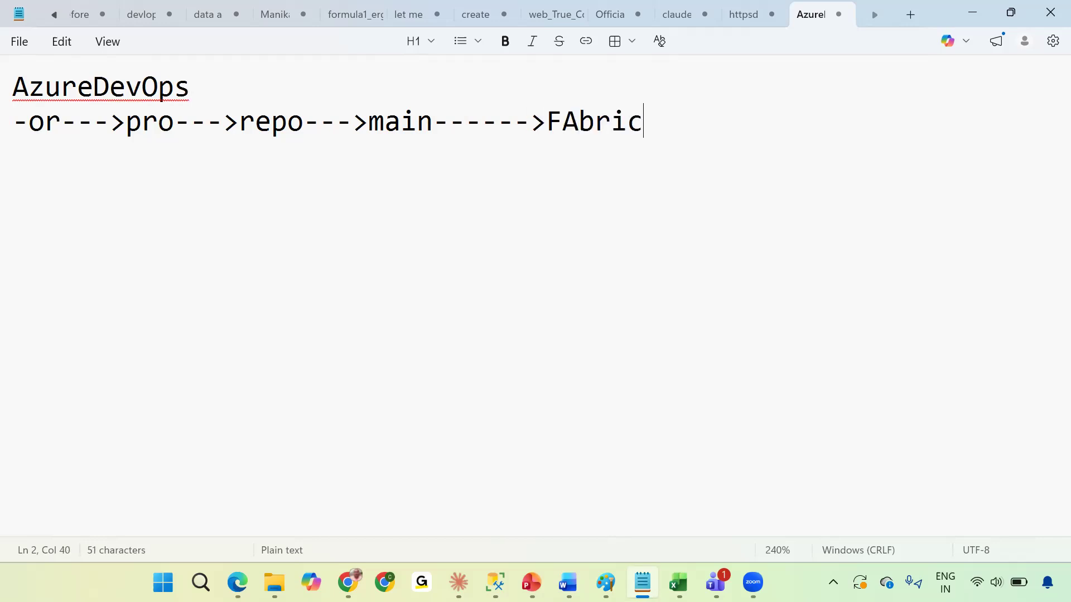
{"action": "type", "text": "WS"}
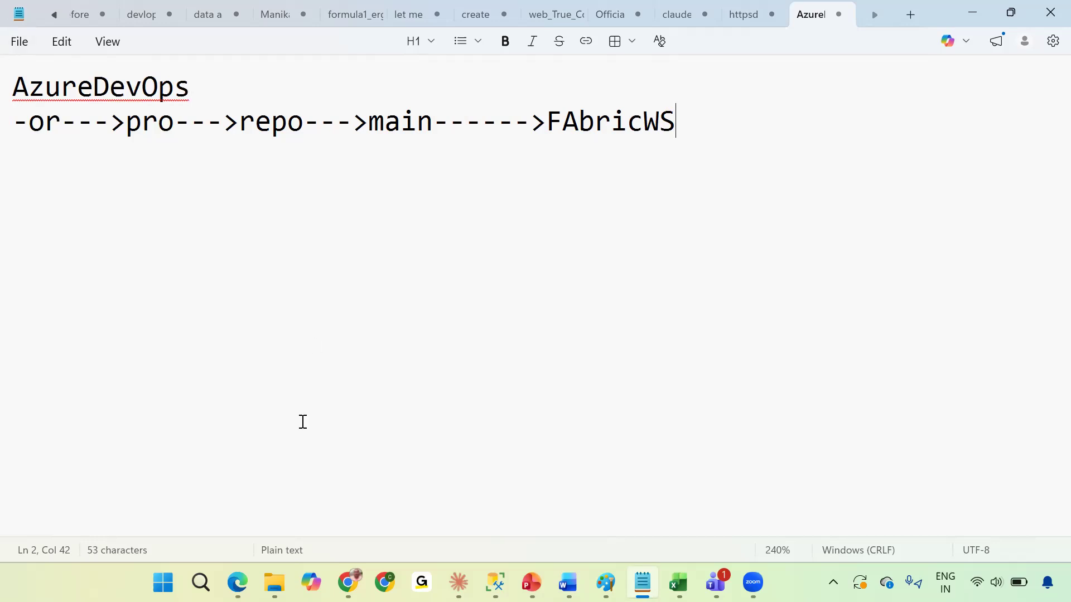
Switch to the browser and open Azure DevOps organizations through the Azure portal search for devops.
{"action": "left_click", "coordinate": [237, 583]}
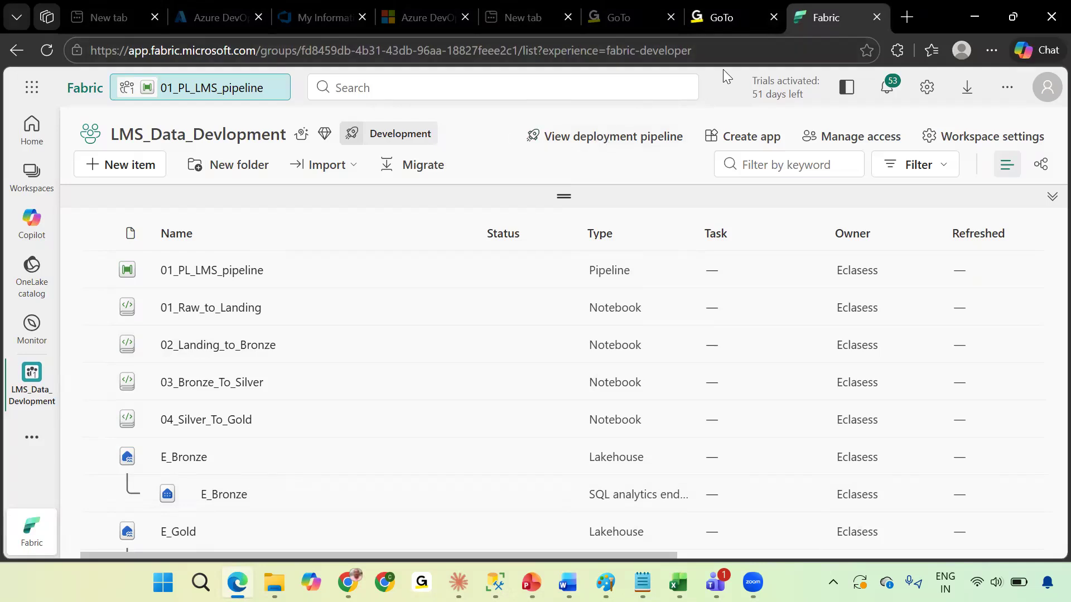
{"action": "left_click", "coordinate": [198, 15]}
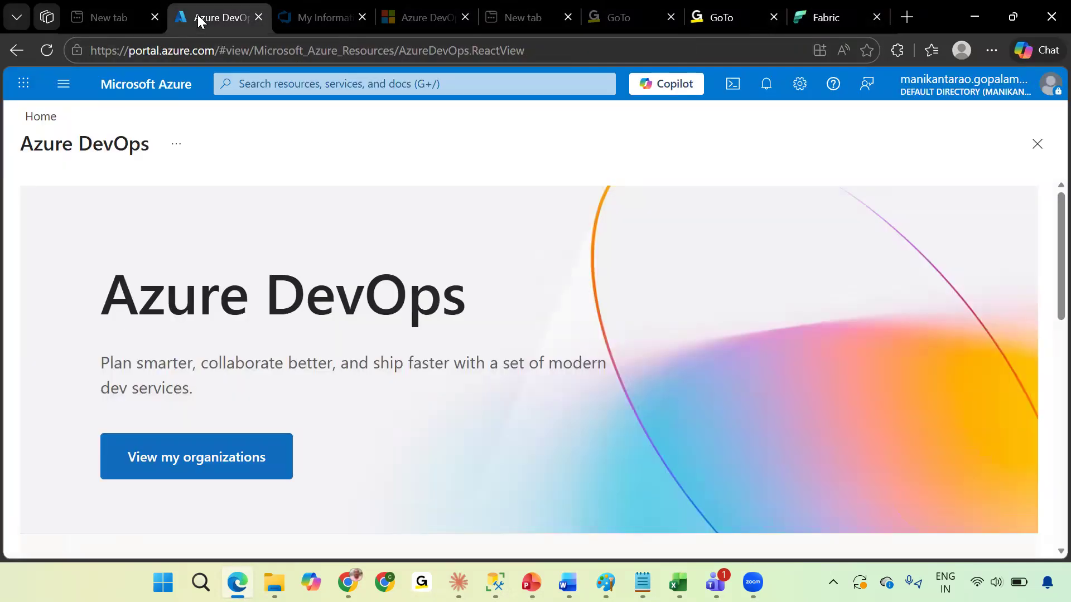
{"action": "left_click", "coordinate": [140, 91]}
{"action": "left_click", "coordinate": [290, 84]}
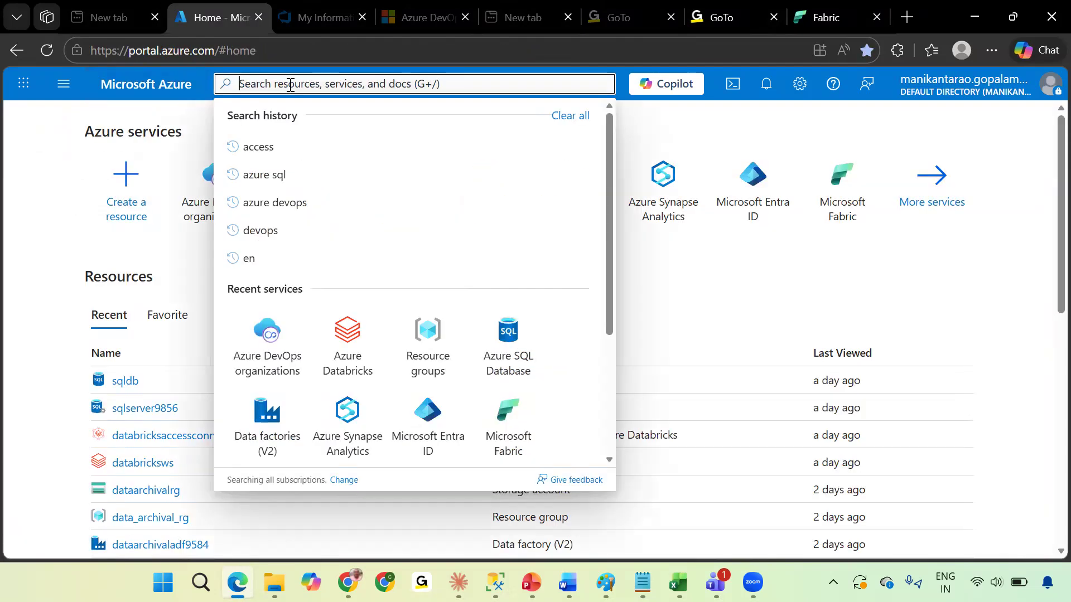
{"action": "type", "text": "devops"}
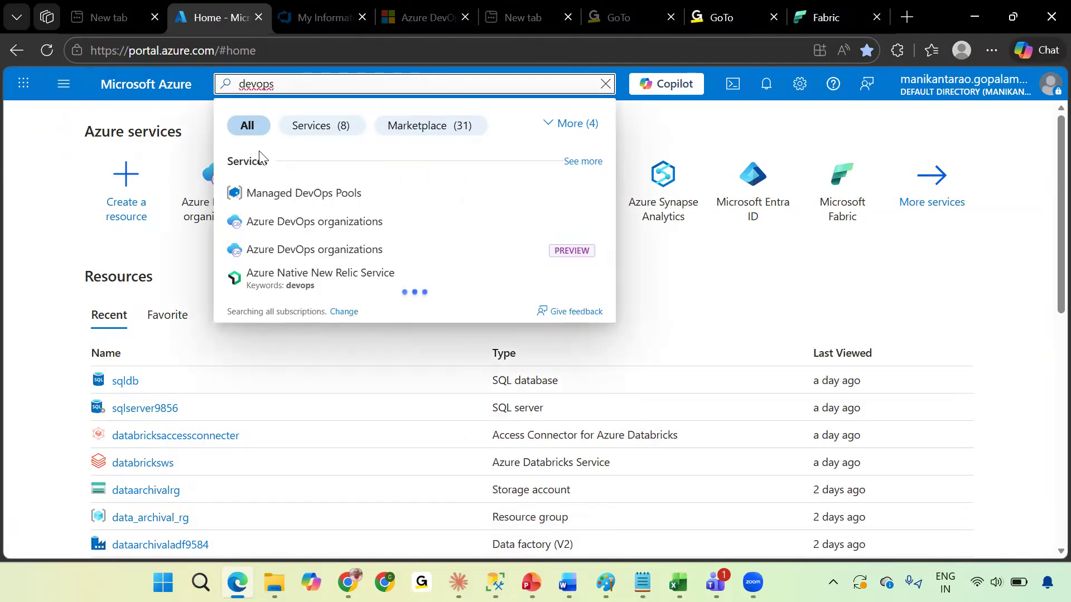
{"action": "left_click", "coordinate": [328, 223]}
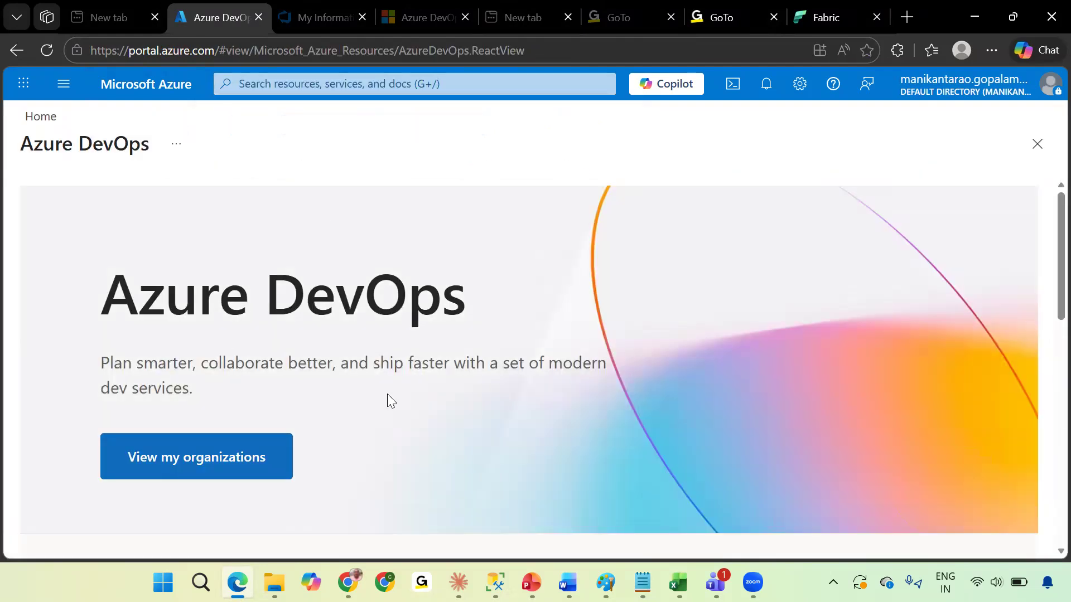
View my organizations and switch the profile directory to Microsoft account.
{"action": "left_click", "coordinate": [210, 466]}
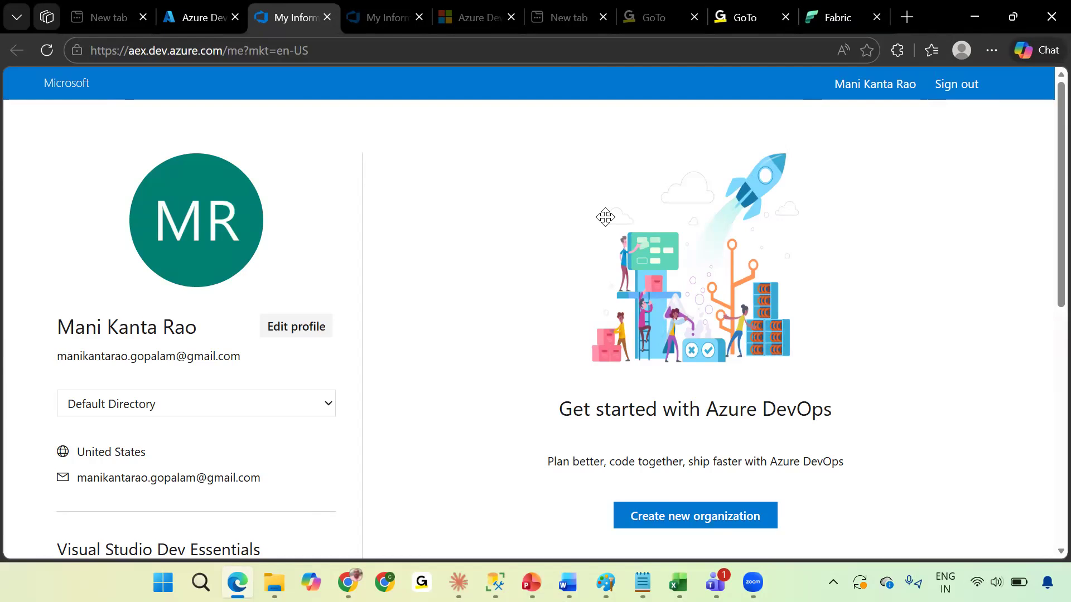
{"action": "left_click", "coordinate": [270, 402]}
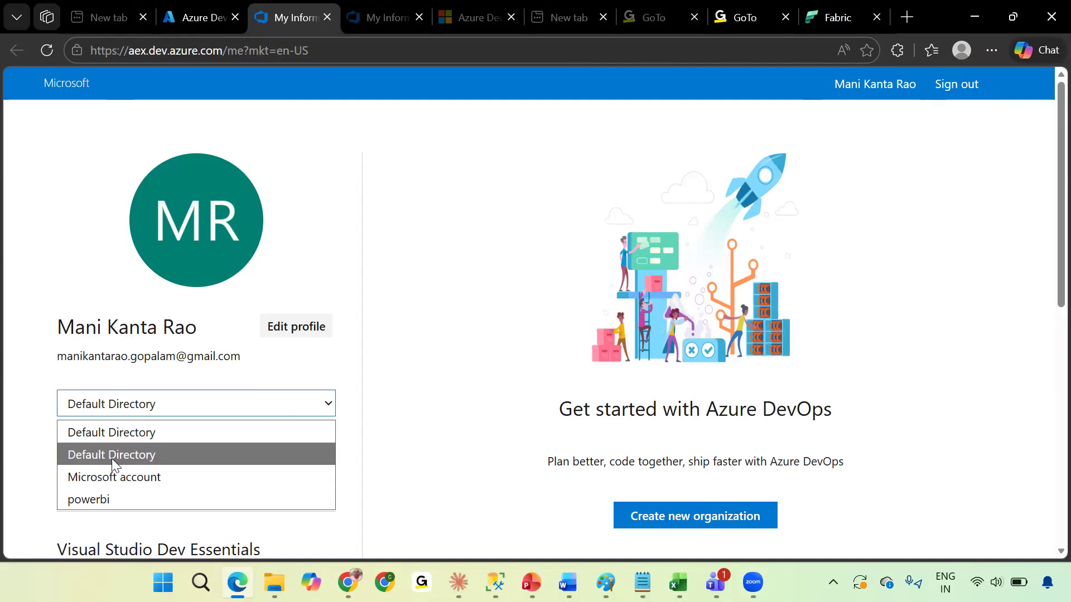
{"action": "left_click", "coordinate": [139, 478]}
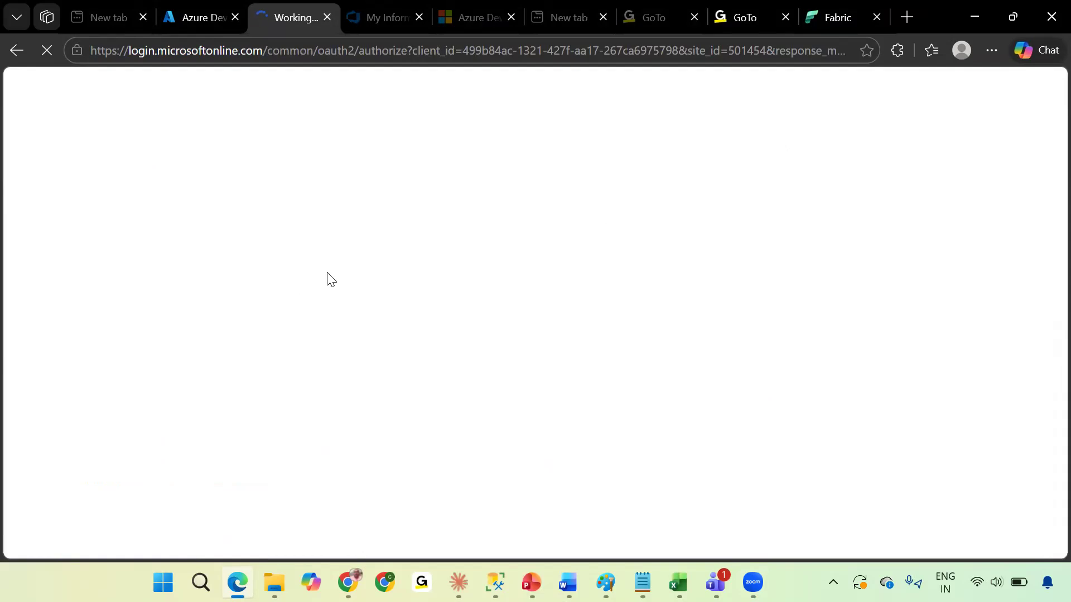
Check the signed-in account details in the Azure portal, then return to the profile page.
{"action": "left_click", "coordinate": [189, 16]}
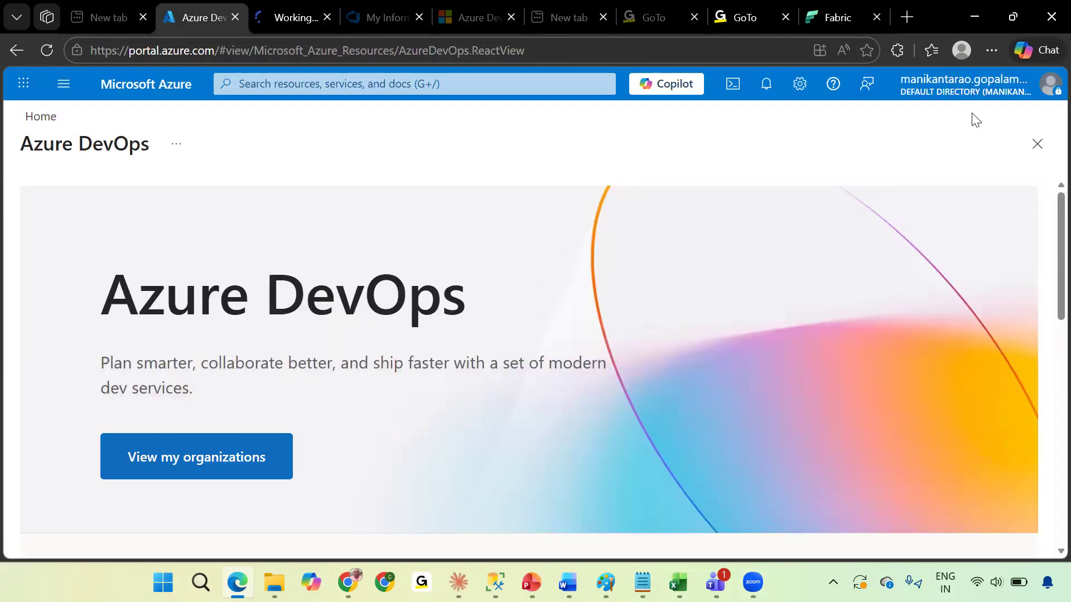
{"action": "mouse_move", "coordinate": [980, 95]}
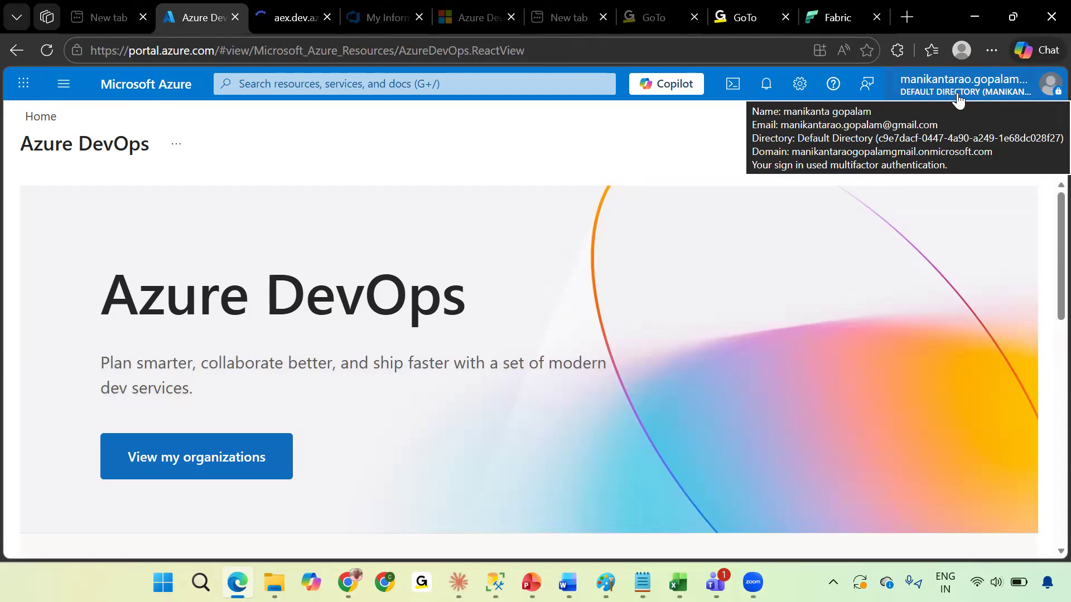
{"action": "left_click", "coordinate": [290, 18]}
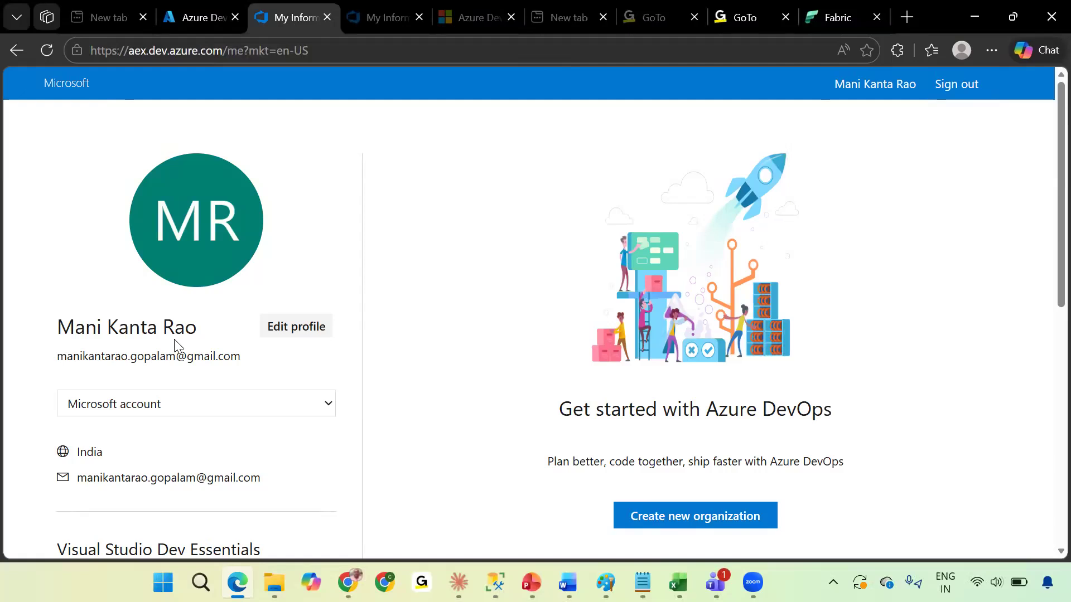
Switch the profile directory to the second Default Directory and complete the sign-in.
{"action": "left_click", "coordinate": [218, 411]}
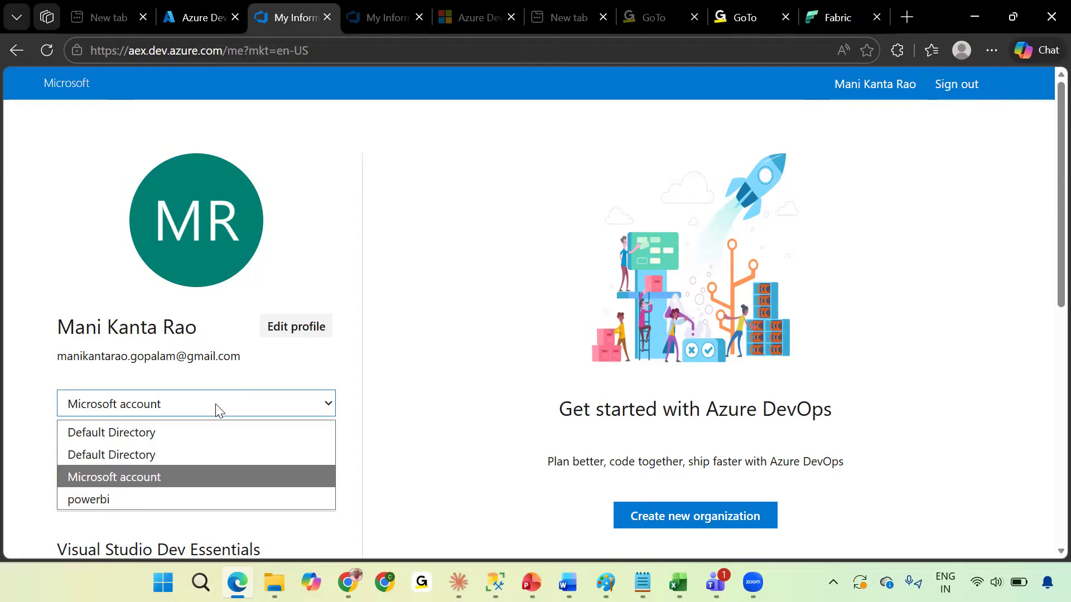
{"action": "left_click", "coordinate": [172, 455]}
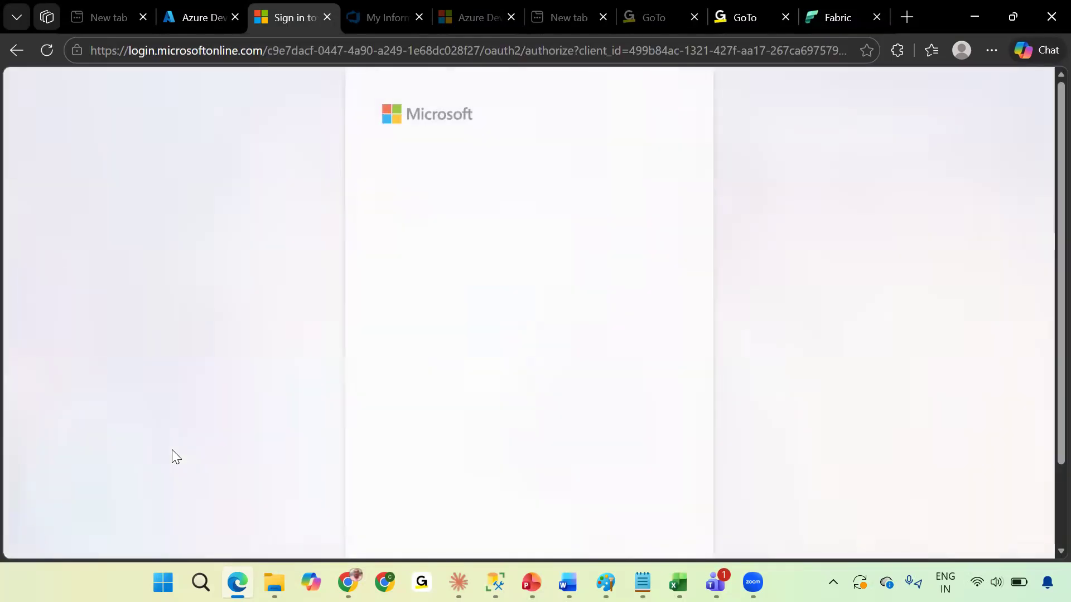
{"action": "left_click", "coordinate": [490, 217]}
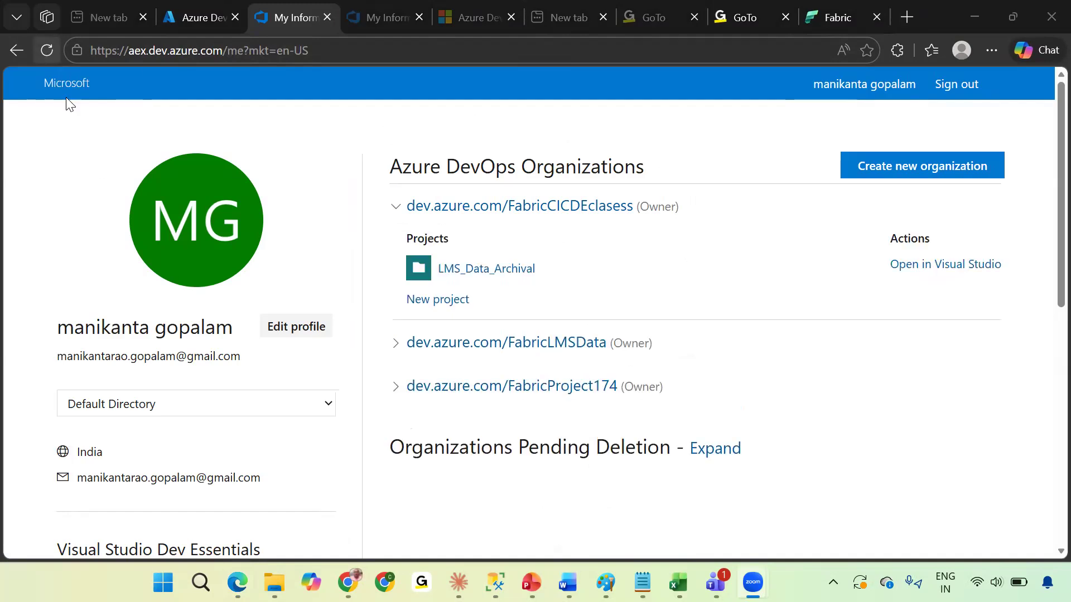
Switch to the first Default Directory and sign in with the personal Microsoft account.
{"action": "left_click", "coordinate": [318, 410]}
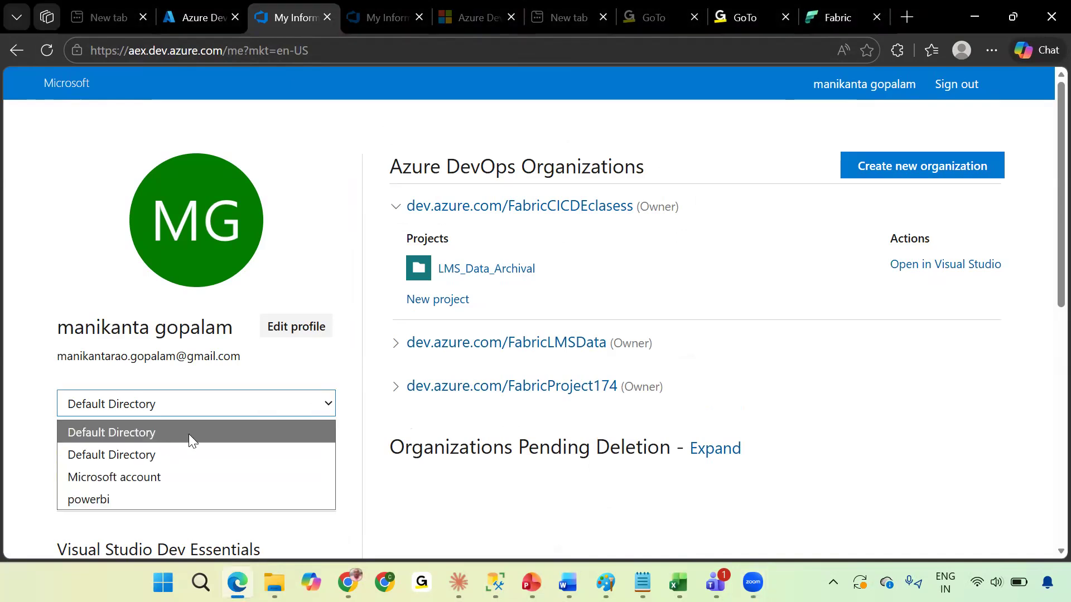
{"action": "left_click", "coordinate": [154, 437]}
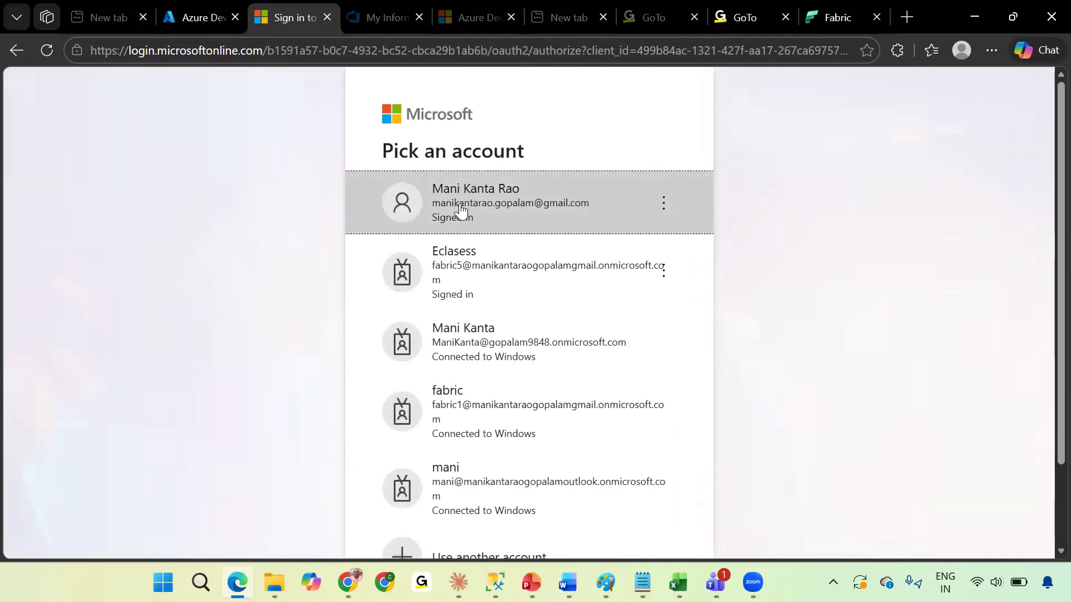
{"action": "left_click", "coordinate": [461, 211]}
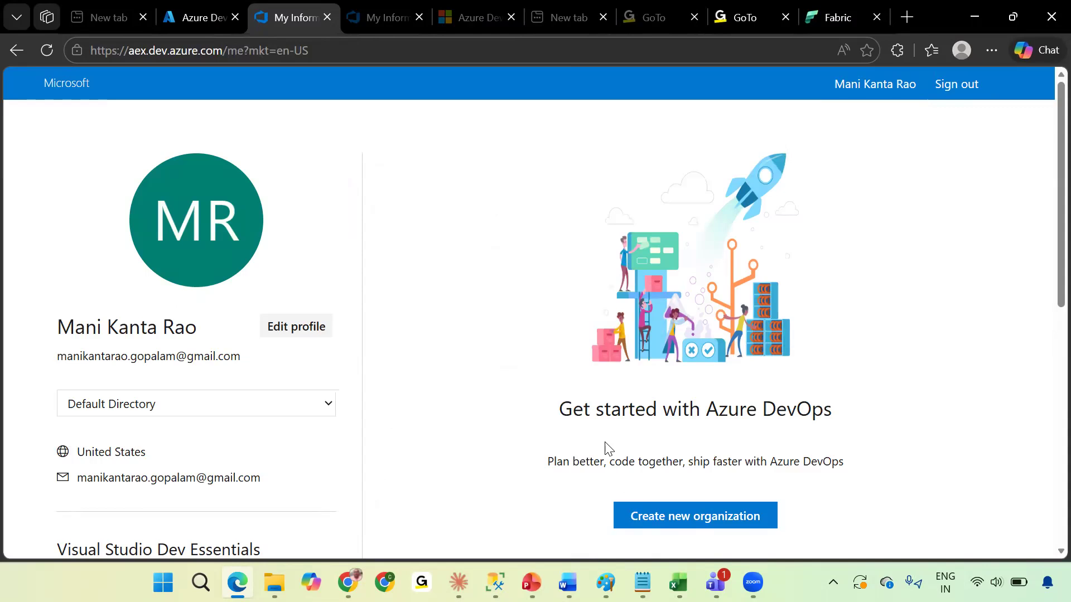
Reselect the first Default Directory and begin creating a new organization, continuing past the terms page.
{"action": "left_click", "coordinate": [179, 411]}
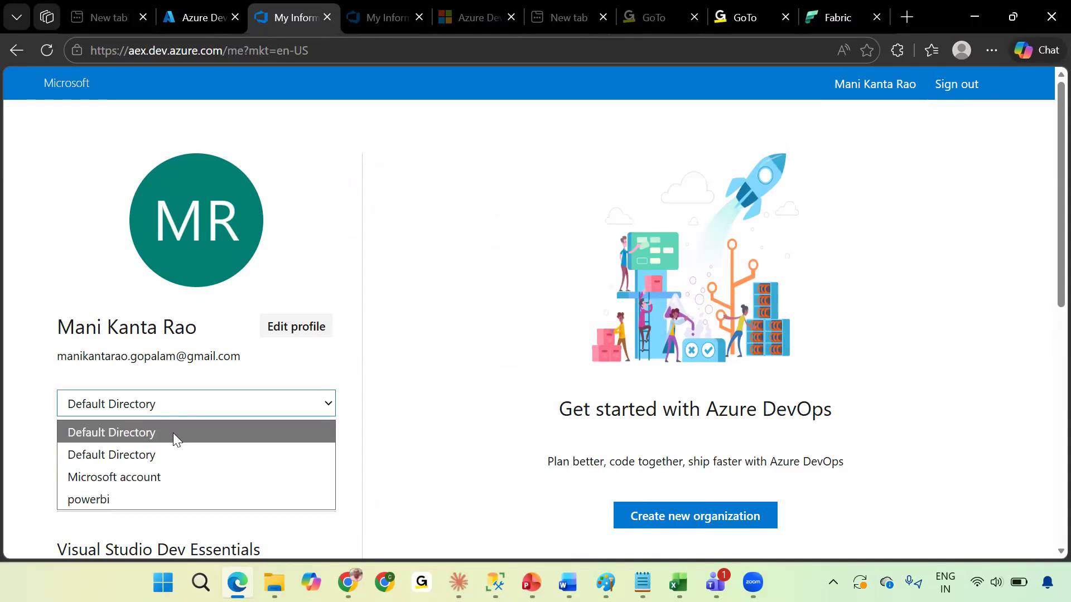
{"action": "left_click", "coordinate": [176, 433]}
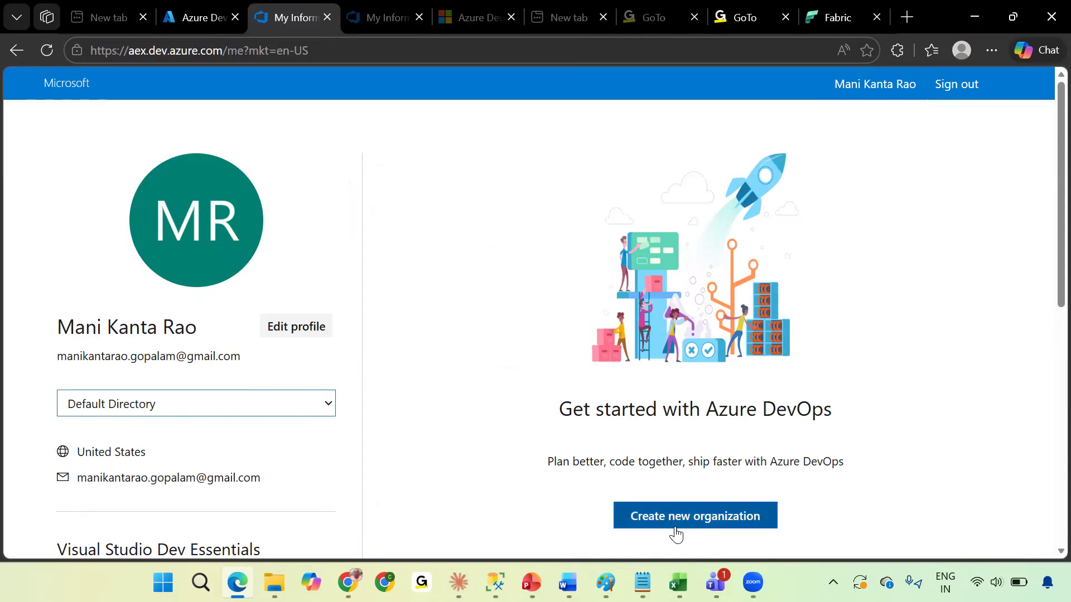
{"action": "left_click", "coordinate": [718, 528]}
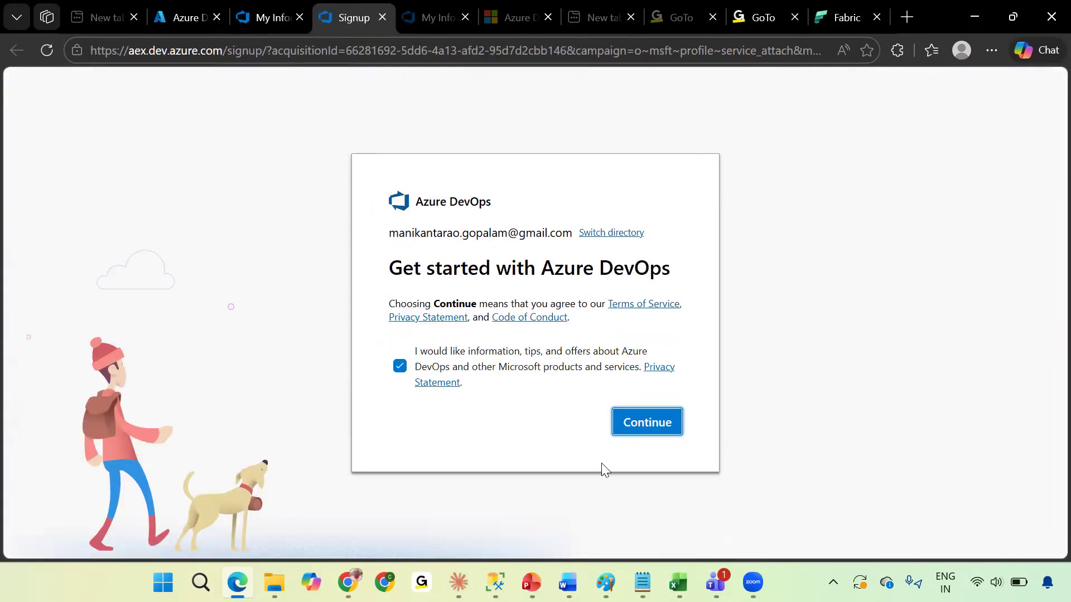
{"action": "left_click", "coordinate": [663, 429]}
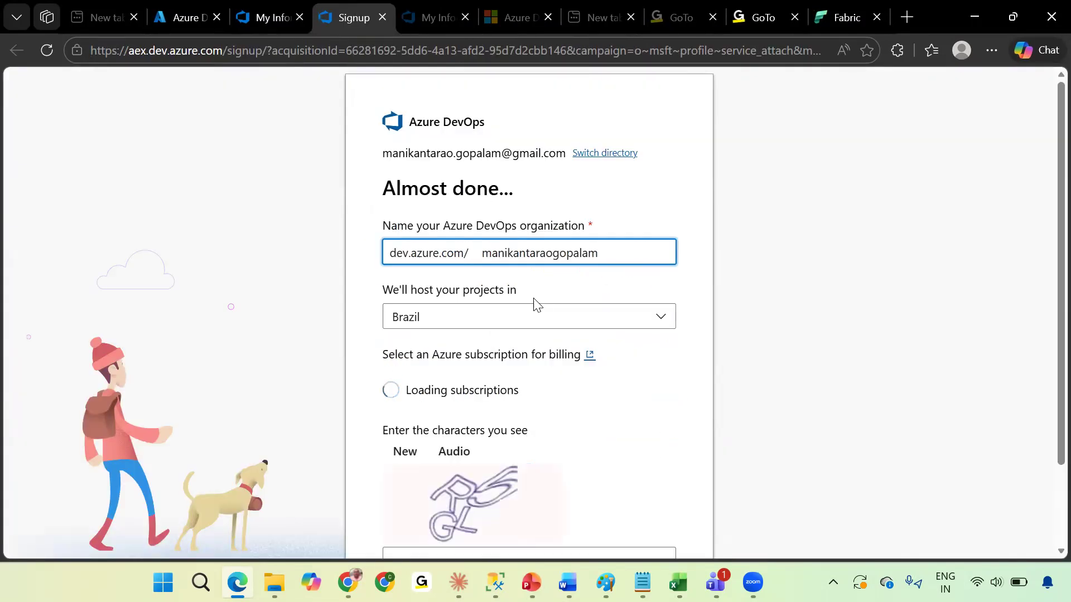
Name the new Azure DevOps organization FabricCICD.
{"action": "left_click_drag", "start_coordinate": [602, 256], "coordinate": [463, 252]}
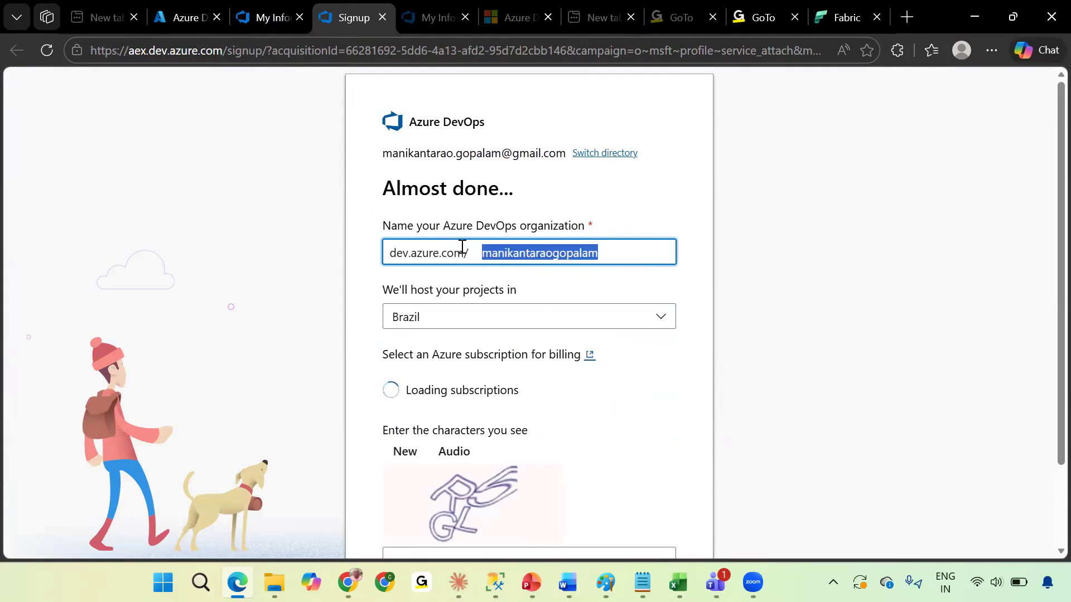
{"action": "type", "text": "FAbri"}
{"action": "key", "text": "BackSpace"}
{"action": "key", "text": "BackSpace"}
{"action": "key", "text": "BackSpace"}
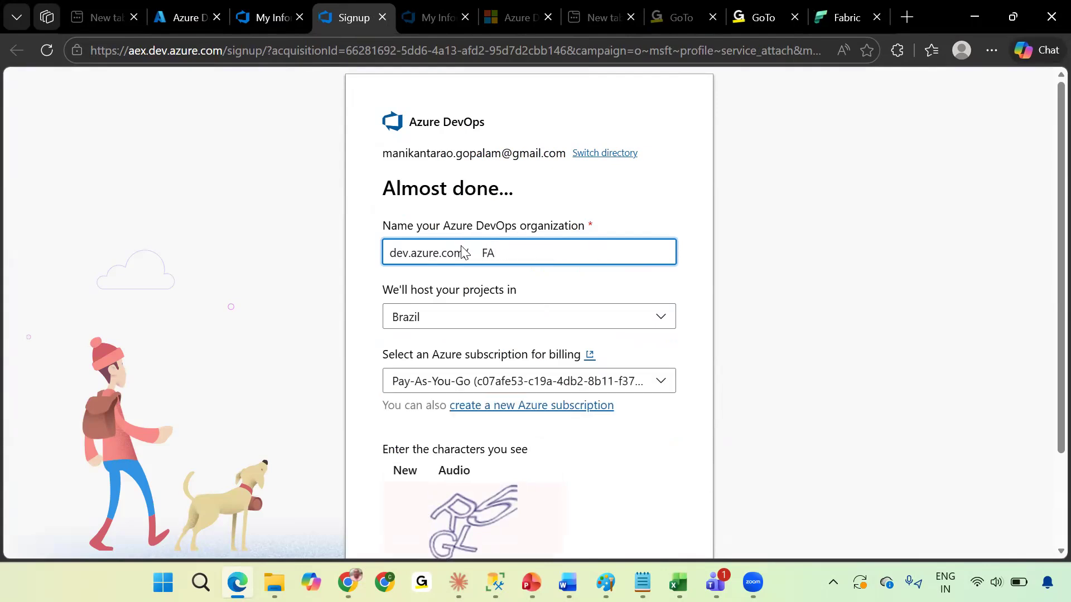
{"action": "type", "text": "abric"}
{"action": "type", "text": "Ci"}
{"action": "type", "text": "ICD"}
Host the projects in India and change the organization name to FabricCICD987.
{"action": "left_click", "coordinate": [532, 327]}
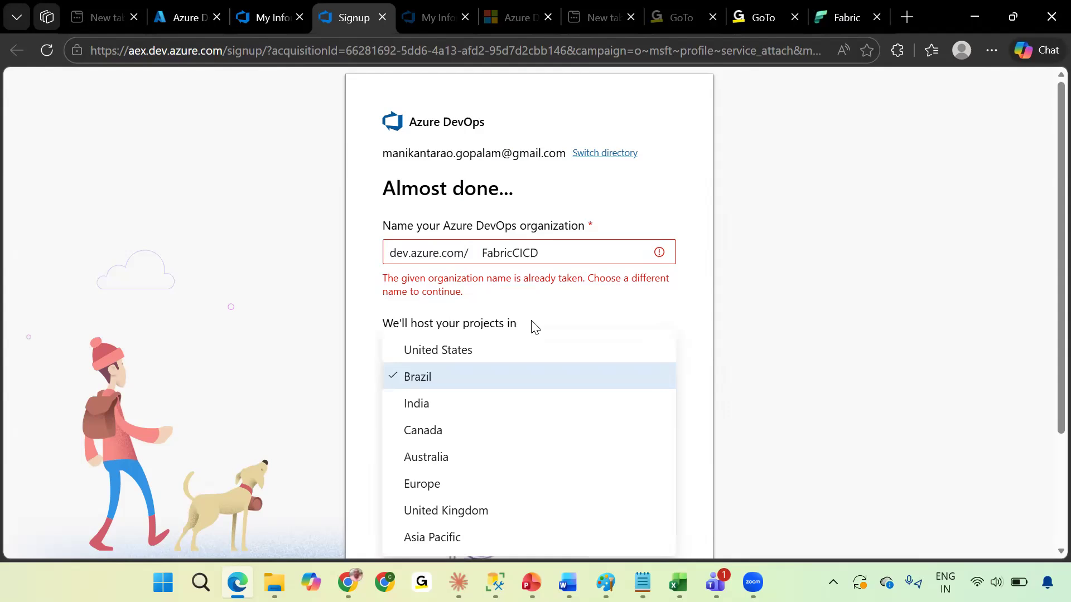
{"action": "left_click", "coordinate": [462, 405]}
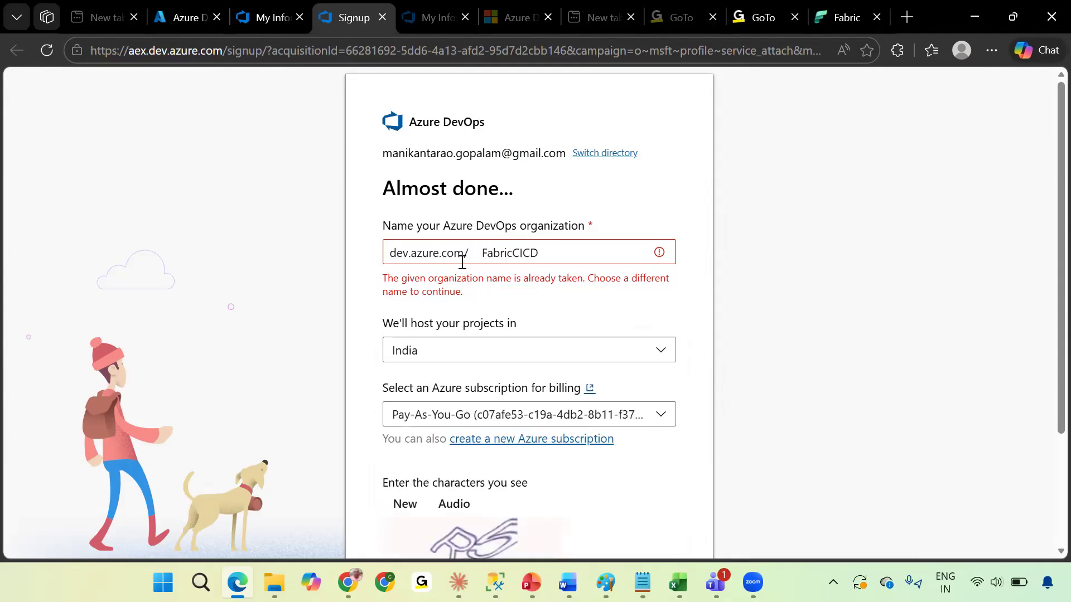
{"action": "left_click", "coordinate": [575, 254]}
{"action": "type", "text": "987"}
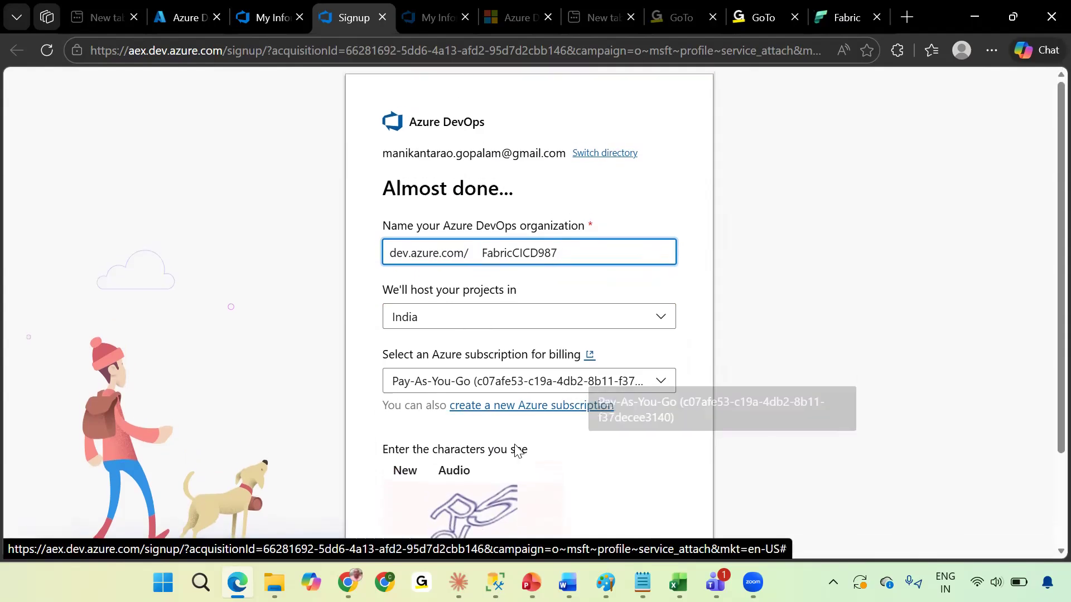
Enter the displayed CAPTCHA characters and continue to create the organization.
{"action": "scroll", "coordinate": [507, 448], "scroll_direction": "down", "scroll_amount": 2}
{"action": "left_click", "coordinate": [451, 459]}
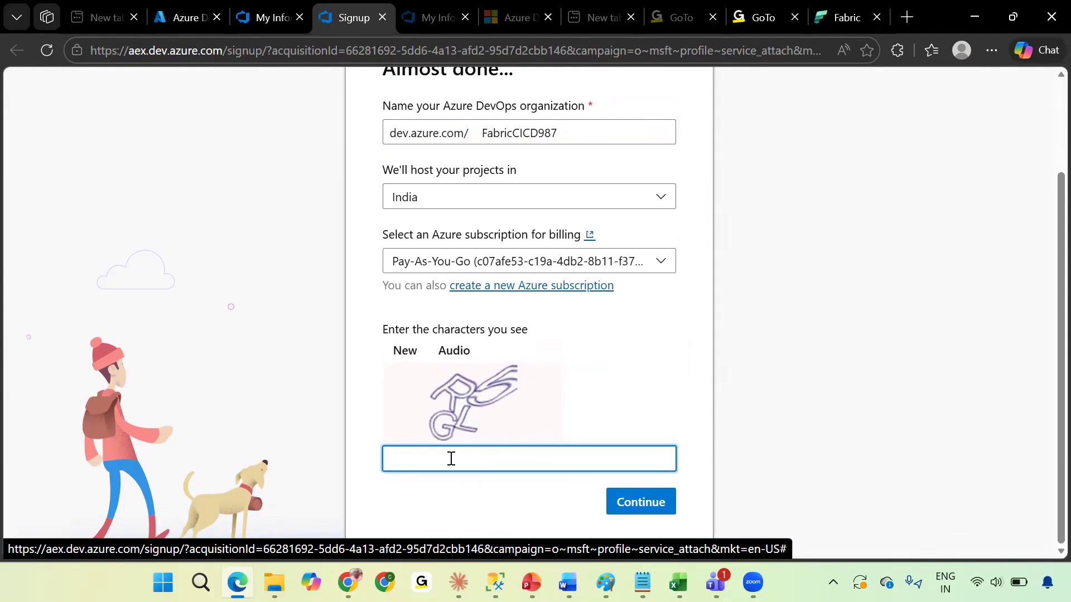
{"action": "type", "text": "R%"}
{"action": "key", "text": "BackSpace"}
{"action": "type", "text": "5GL"}
{"action": "left_click", "coordinate": [660, 504]}
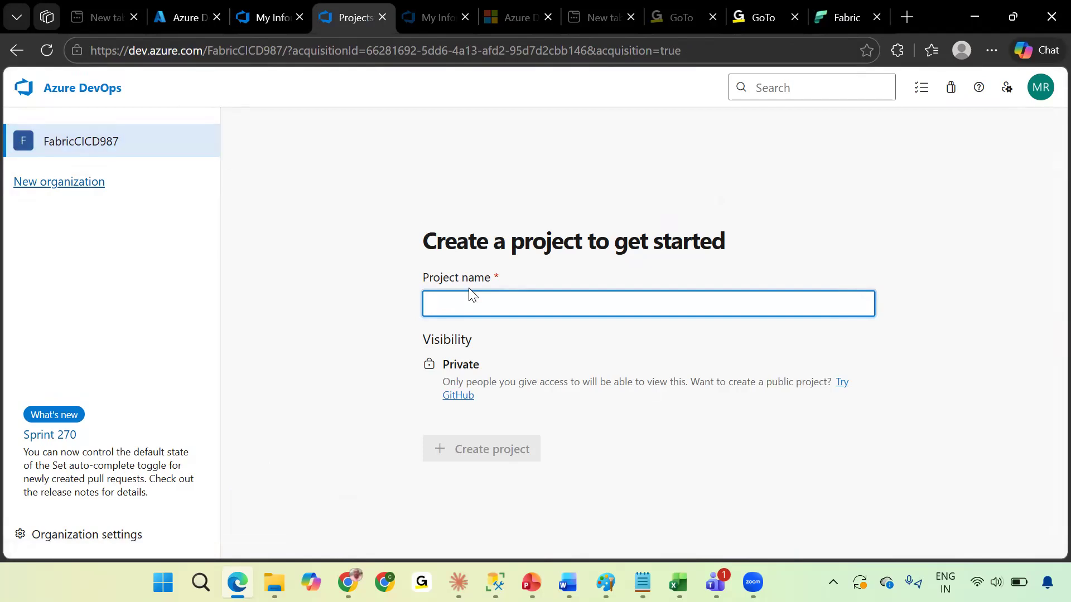
Name the new project by copying the Fabric workspace name LMS_Data_Devlopment into the project name.
{"action": "type", "text": "Fabri"}
{"action": "key", "text": "BackSpace"}
{"action": "key", "text": "BackSpace"}
{"action": "key", "text": "BackSpace"}
{"action": "key", "text": "BackSpace"}
{"action": "key", "text": "BackSpace"}
{"action": "left_click", "coordinate": [834, 11]}
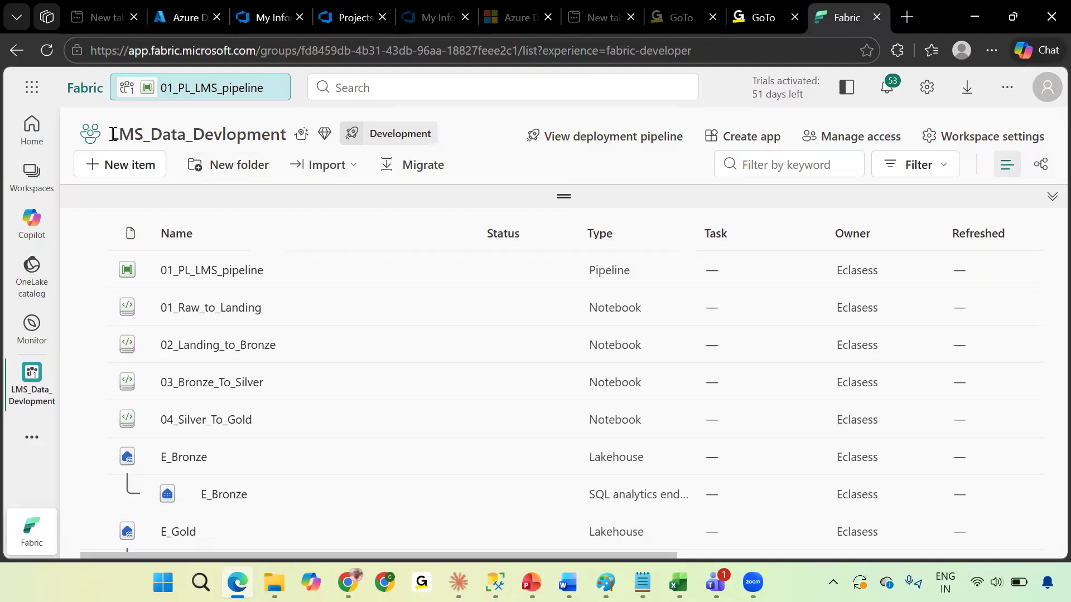
{"action": "left_click_drag", "start_coordinate": [110, 134], "coordinate": [281, 138]}
{"action": "key", "text": "ctrl+c"}
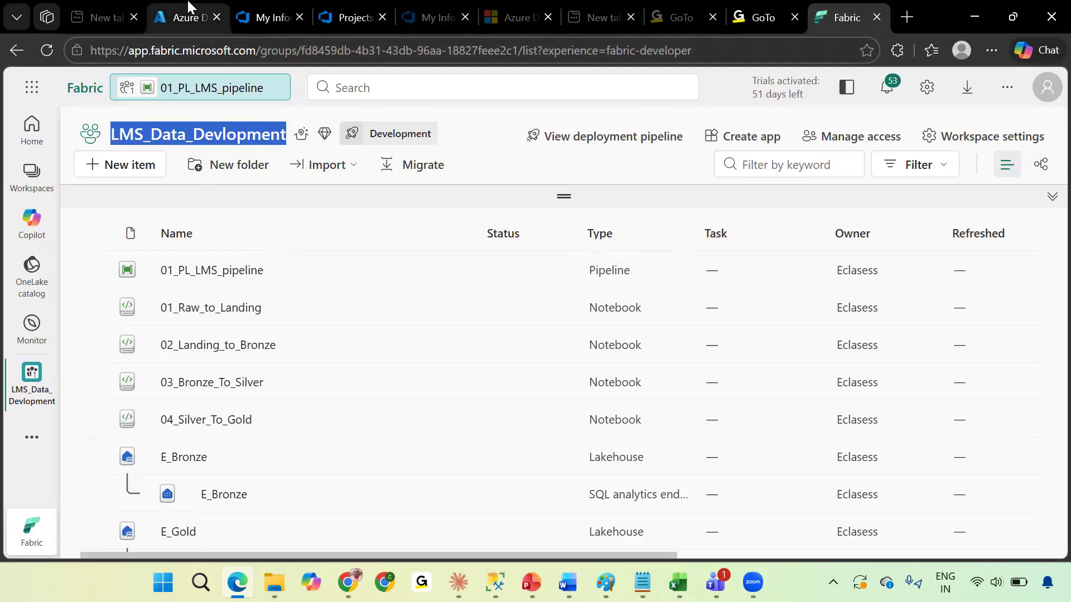
{"action": "left_click", "coordinate": [351, 17]}
{"action": "key", "text": "ctrl+v"}
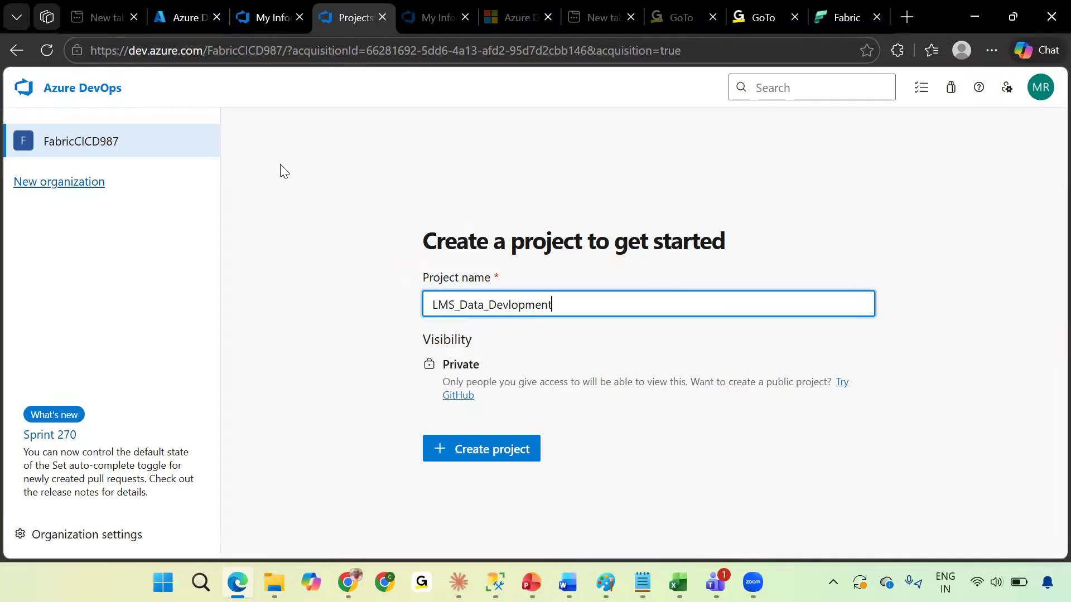
Correct the project name to LMS_Data_Development and create the private project.
{"action": "left_click", "coordinate": [508, 304]}
{"action": "type", "text": "e"}
{"action": "double_click", "coordinate": [529, 305]}
{"action": "left_click", "coordinate": [580, 304]}
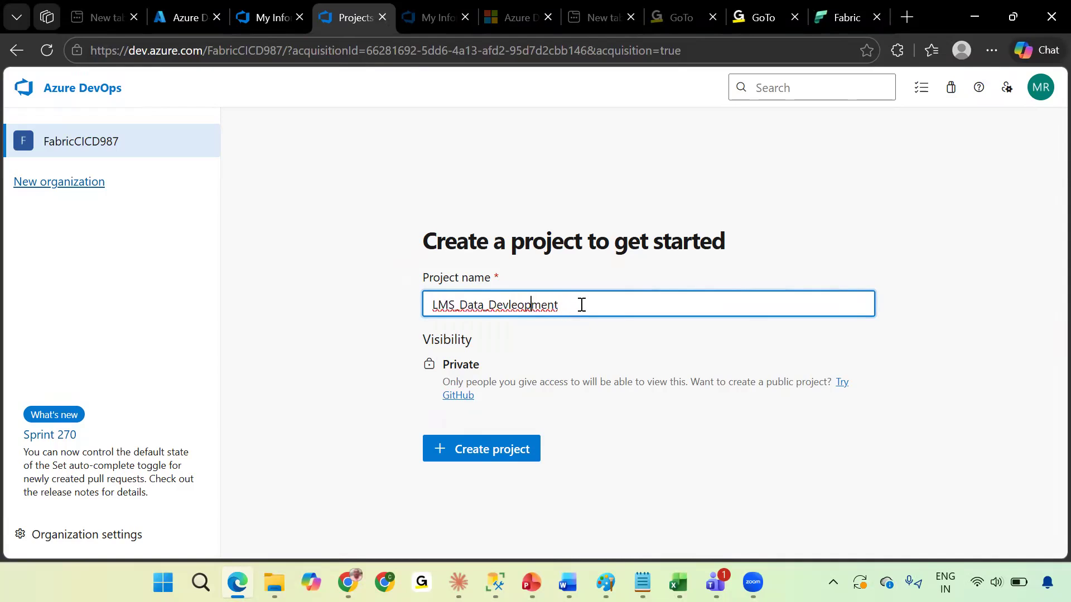
{"action": "left_click", "coordinate": [487, 304], "text": "shift"}
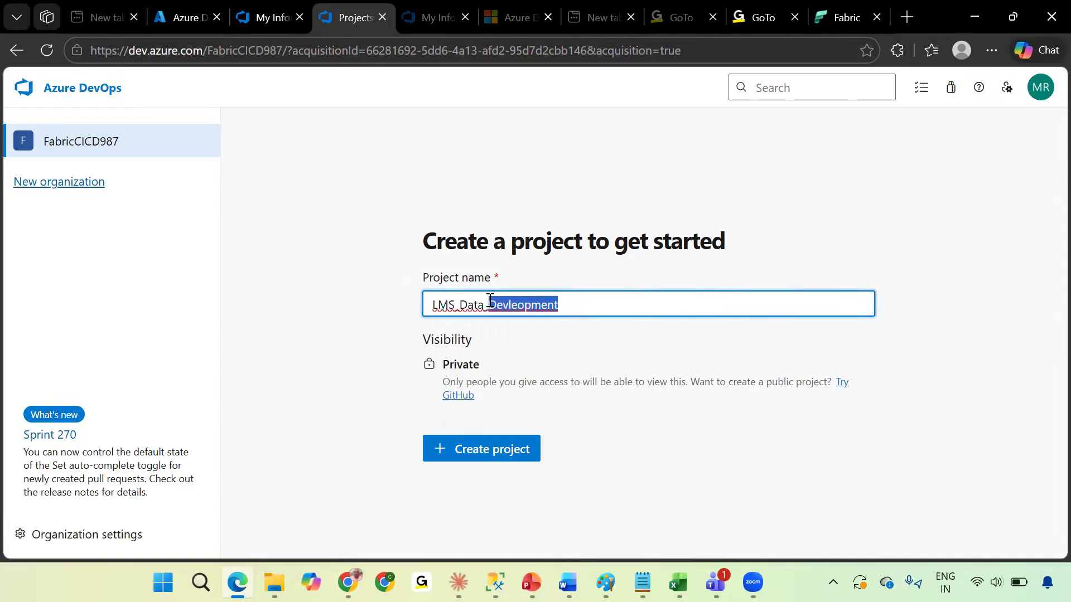
{"action": "key", "text": "BackSpace"}
{"action": "type", "text": "Development"}
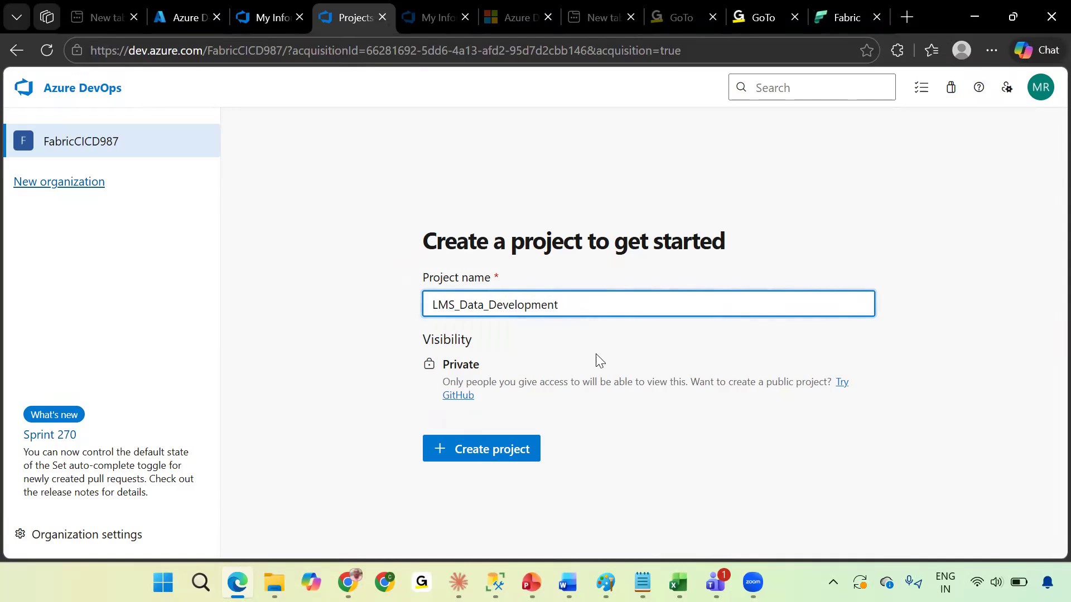
{"action": "left_click", "coordinate": [667, 342]}
{"action": "left_click", "coordinate": [477, 444]}
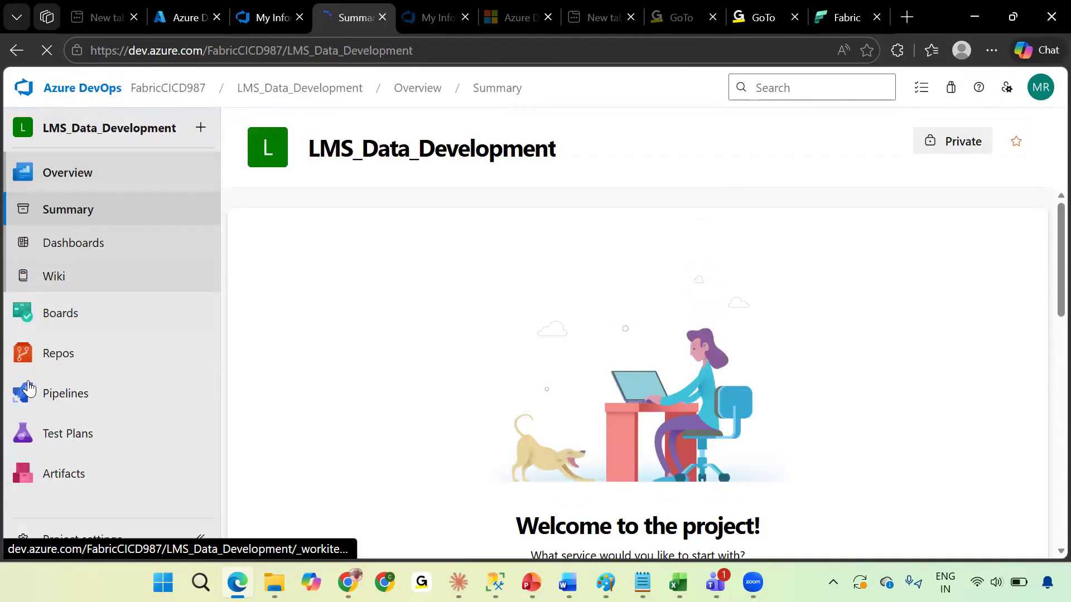
Open the project's Repos files page.
{"action": "mouse_move", "coordinate": [62, 403]}
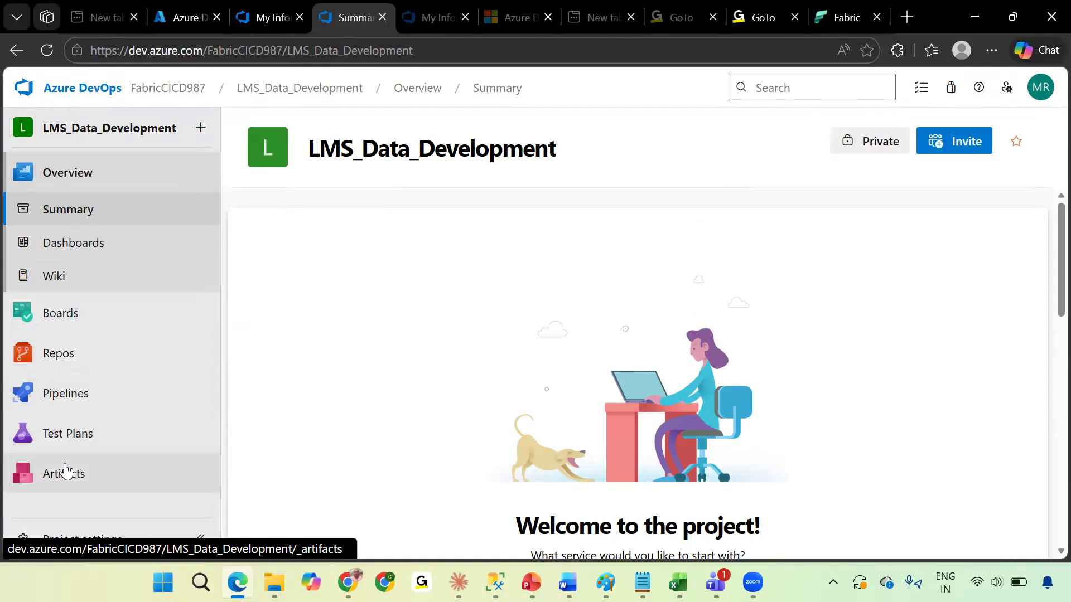
{"action": "left_click", "coordinate": [763, 502]}
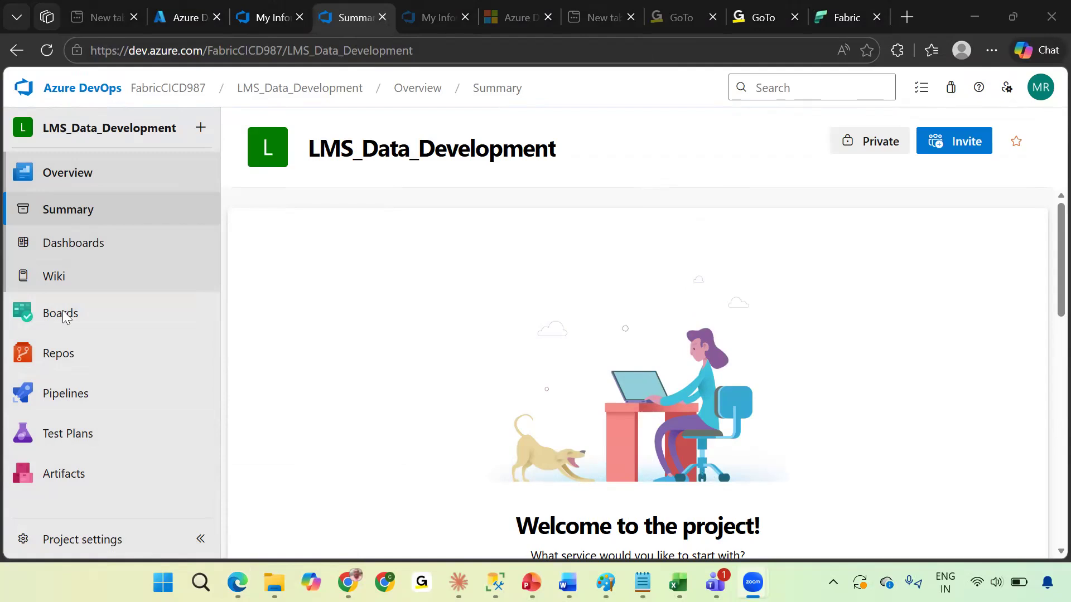
{"action": "mouse_move", "coordinate": [67, 361]}
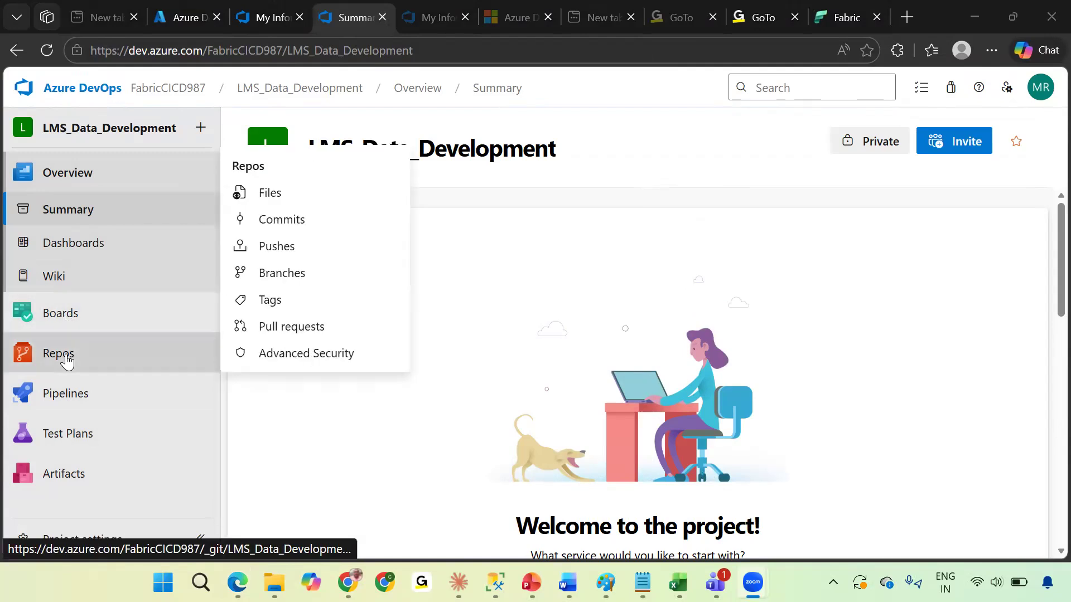
{"action": "left_click", "coordinate": [67, 361]}
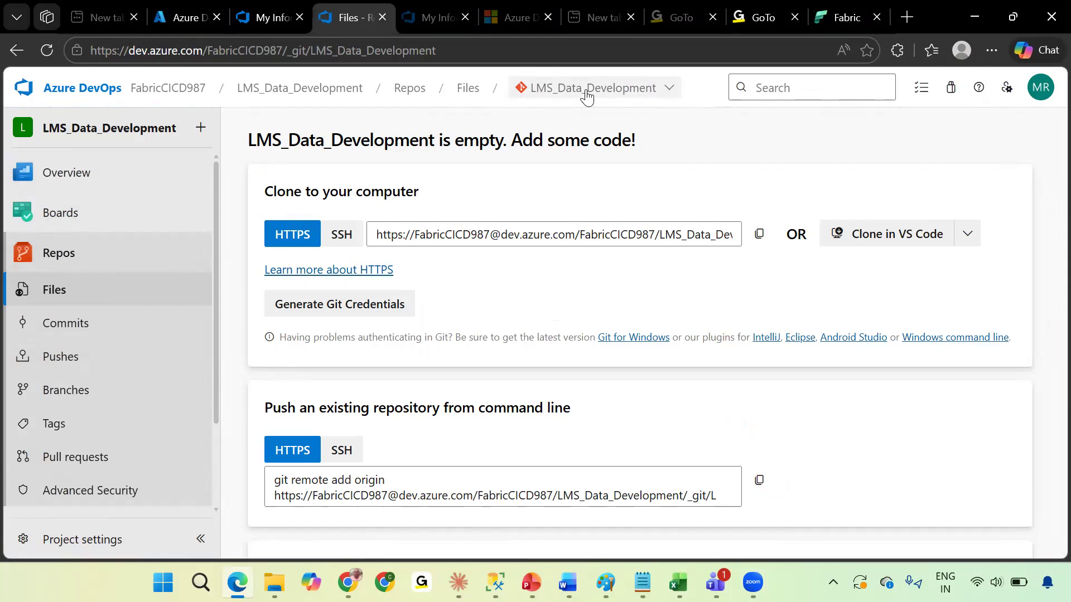
Create a new Git repository named FabricDevCI with a README.
{"action": "left_click", "coordinate": [648, 92]}
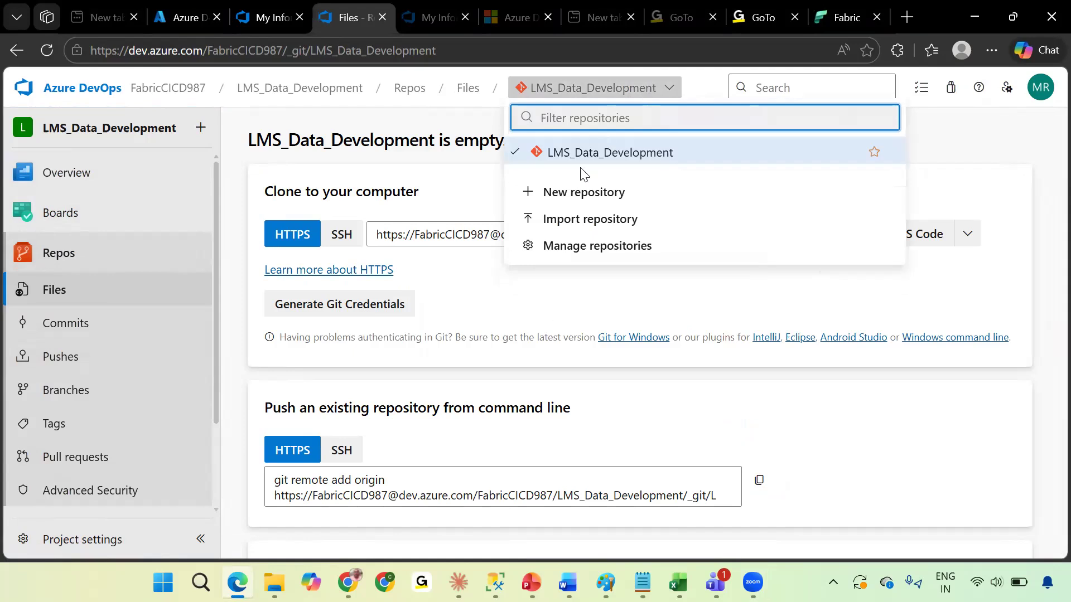
{"action": "left_click", "coordinate": [565, 193]}
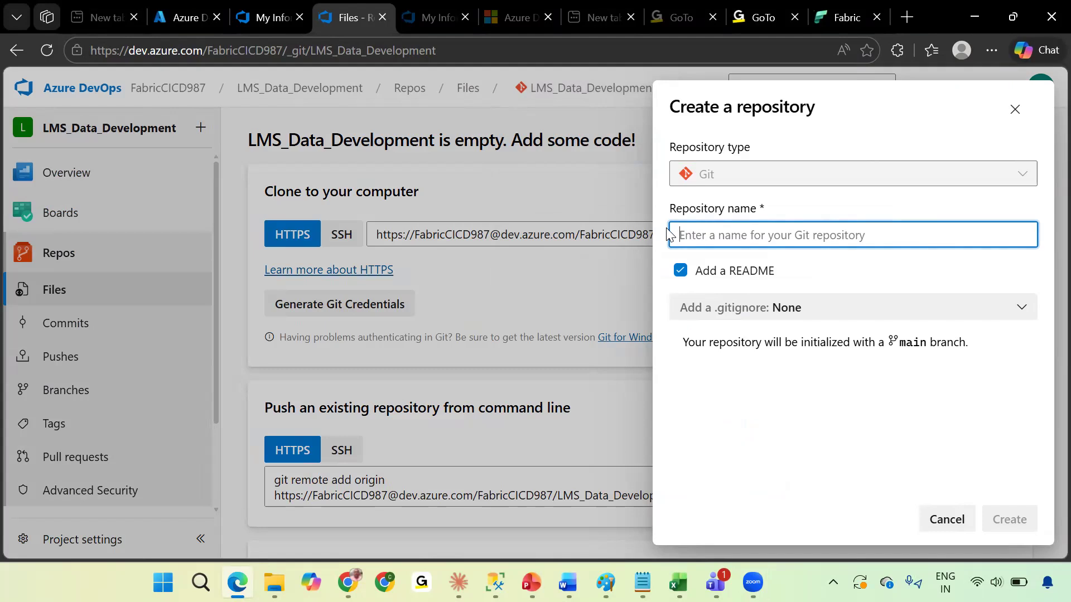
{"action": "type", "text": "FAbricDevCI"}
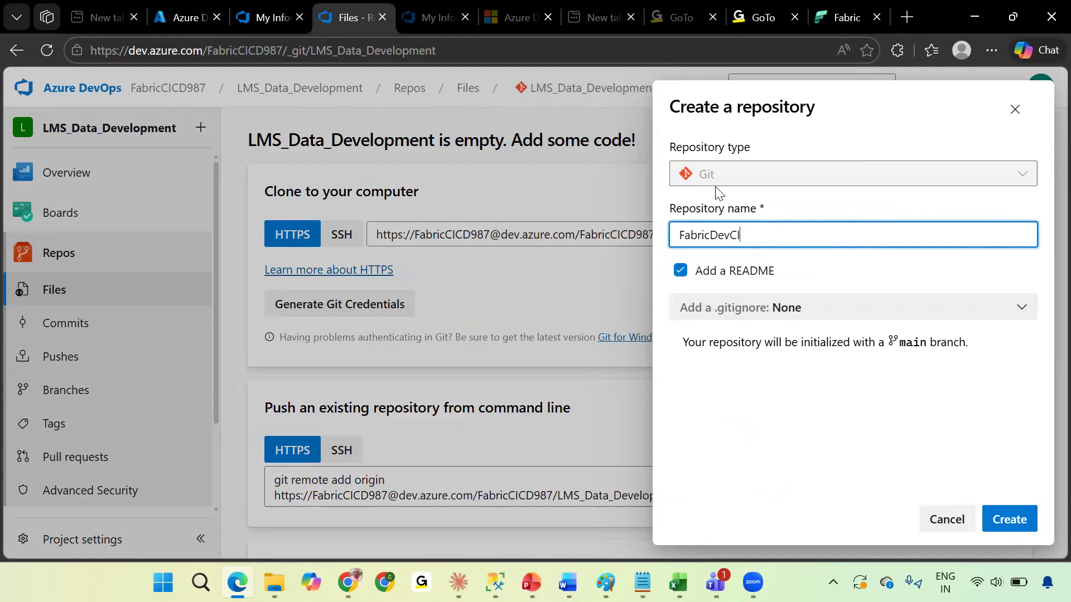
{"action": "left_click_drag", "start_coordinate": [893, 347], "coordinate": [968, 343]}
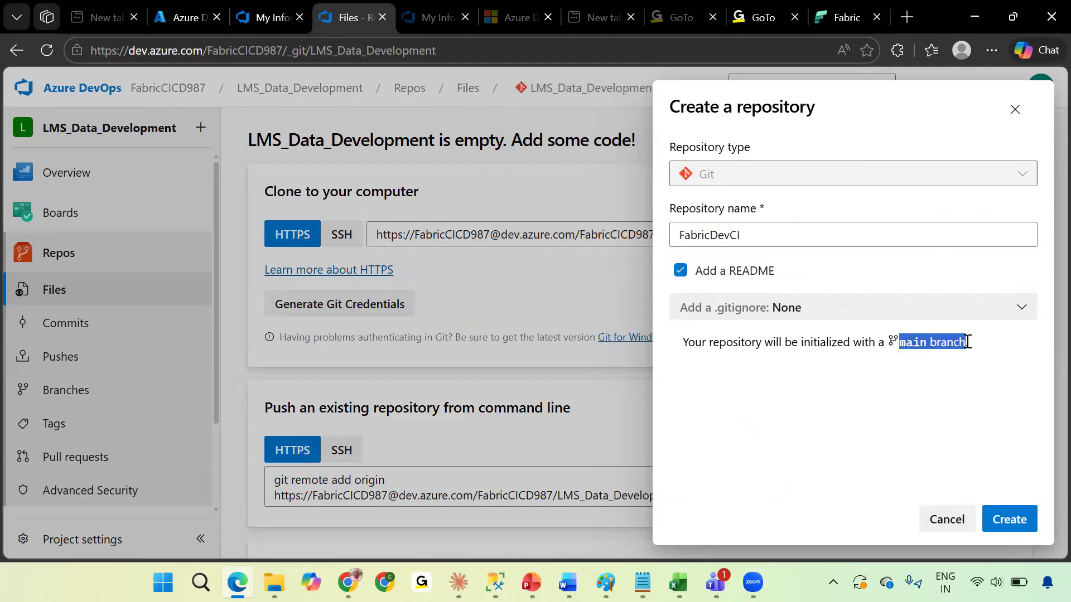
{"action": "left_click", "coordinate": [1008, 519]}
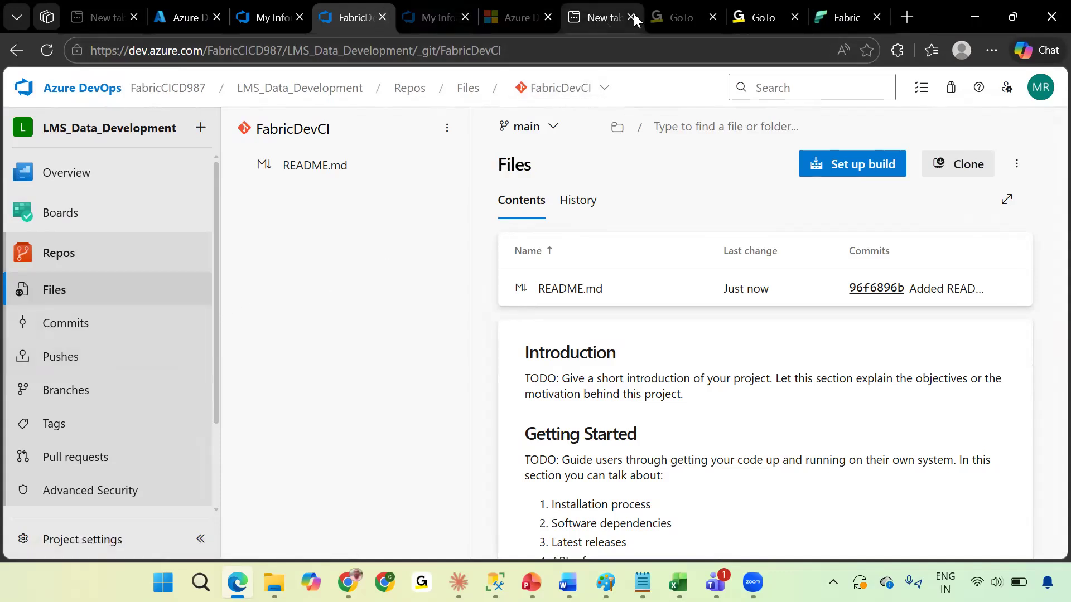
Open the Fabric workspace settings and rename the workspace to LMS_Data_Development.
{"action": "left_click", "coordinate": [838, 17]}
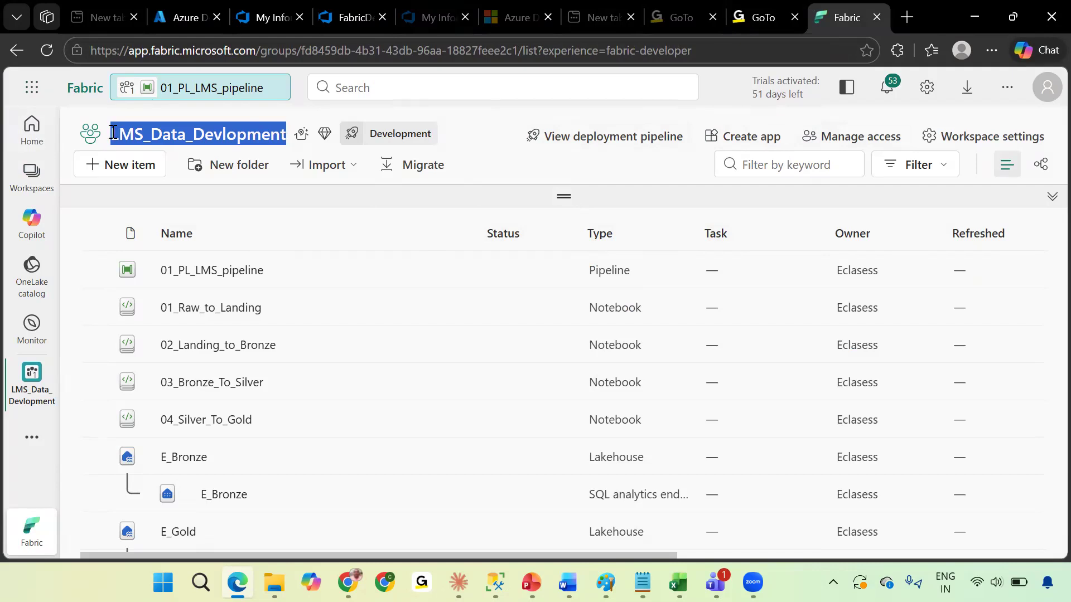
{"action": "left_click", "coordinate": [248, 133]}
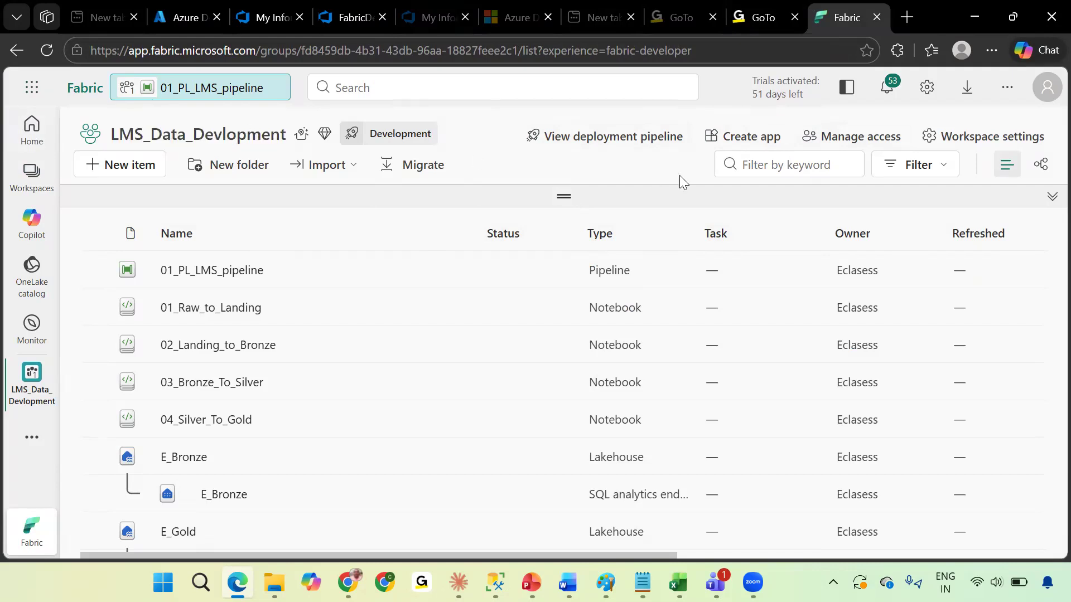
{"action": "left_click", "coordinate": [990, 143]}
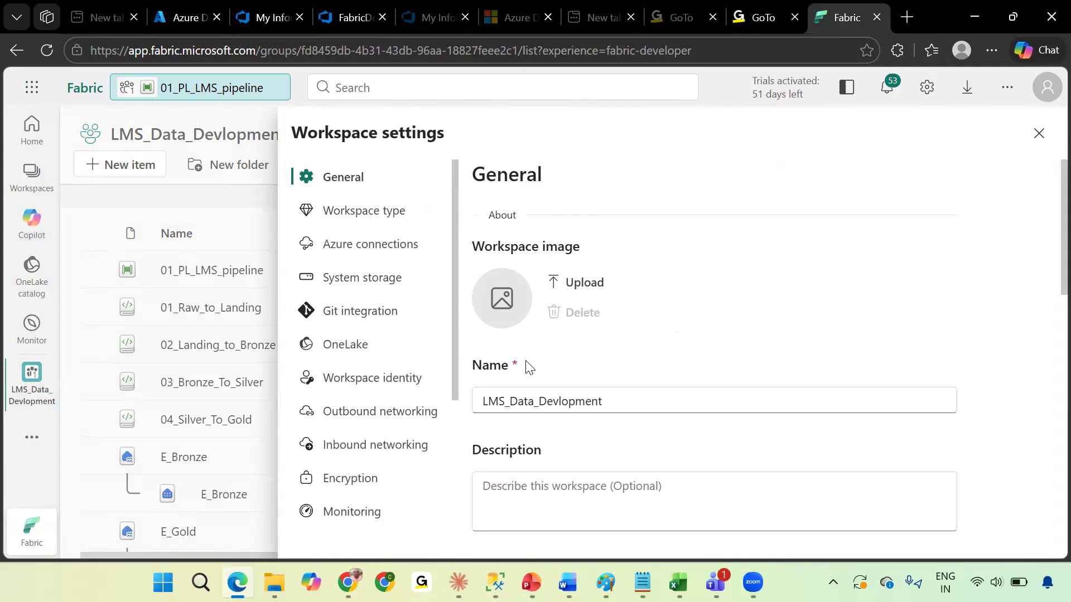
{"action": "left_click", "coordinate": [616, 401]}
{"action": "key", "text": "BackSpace"}
{"action": "key", "text": "BackSpace"}
{"action": "key", "text": "BackSpace"}
{"action": "key", "text": "BackSpace"}
{"action": "type", "text": "elo"}
{"action": "type", "text": "elopment"}
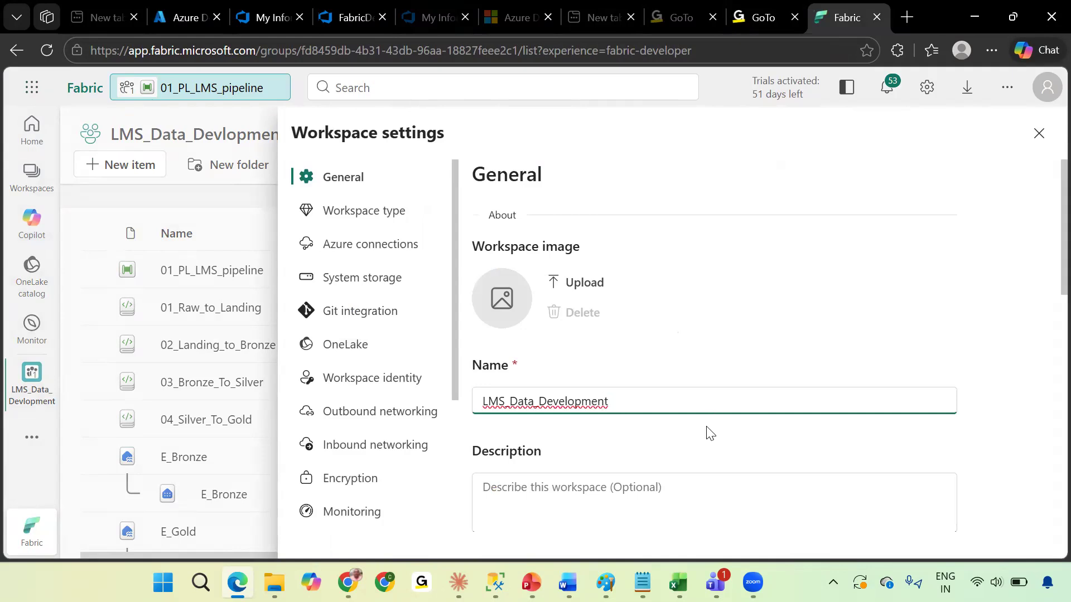
{"action": "key", "text": "Tab"}
Set up Git integration with Azure DevOps as provider using the Entra account.
{"action": "scroll", "coordinate": [707, 433], "scroll_direction": "down", "scroll_amount": 3}
{"action": "left_click", "coordinate": [366, 320]}
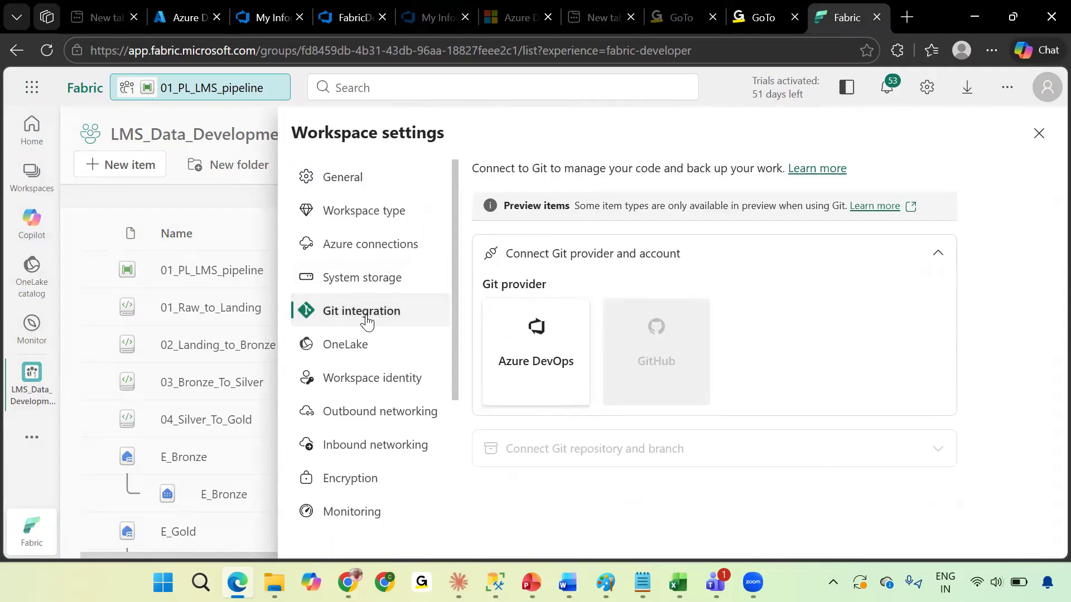
{"action": "left_click", "coordinate": [534, 347]}
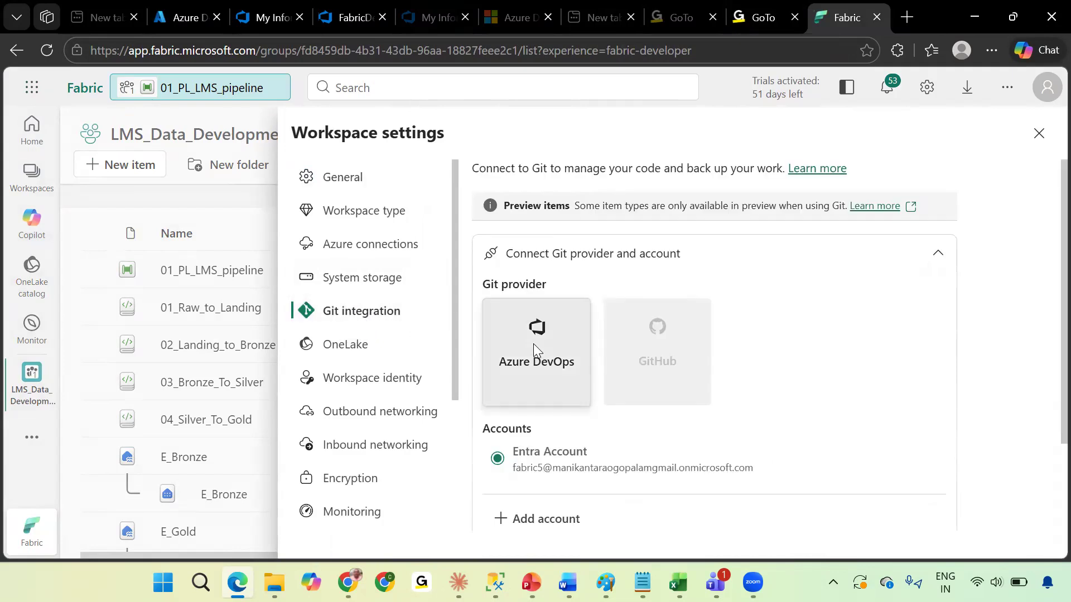
{"action": "scroll", "coordinate": [598, 430], "scroll_direction": "down", "scroll_amount": 2}
{"action": "left_click", "coordinate": [524, 459]}
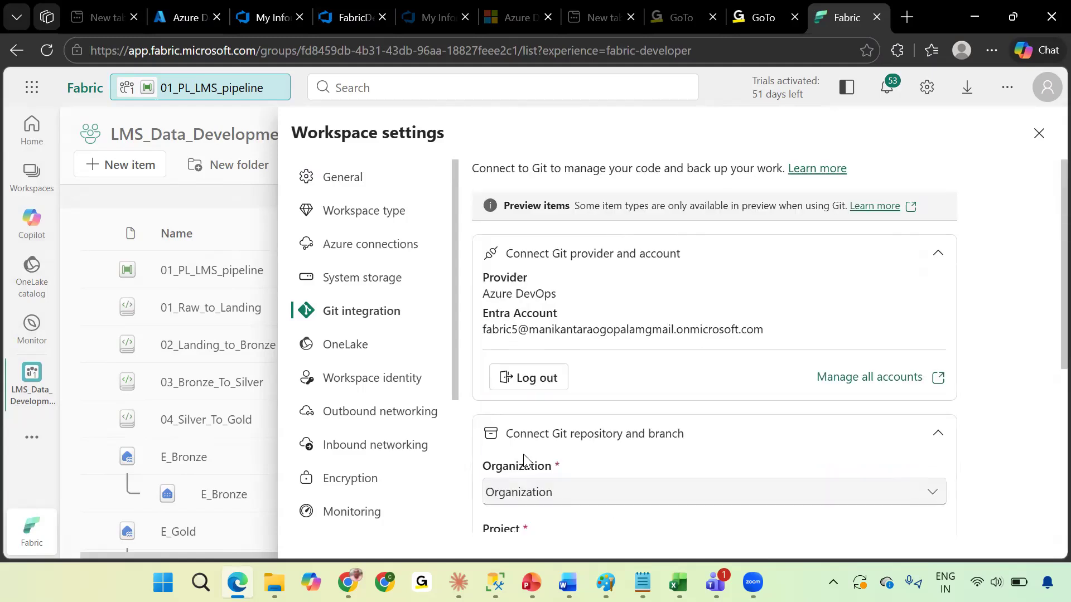
Compare the organizations offered in the Git integration Organization list with the new Azure DevOps organization.
{"action": "scroll", "coordinate": [657, 344], "scroll_direction": "down", "scroll_amount": 2}
{"action": "left_click", "coordinate": [638, 374]}
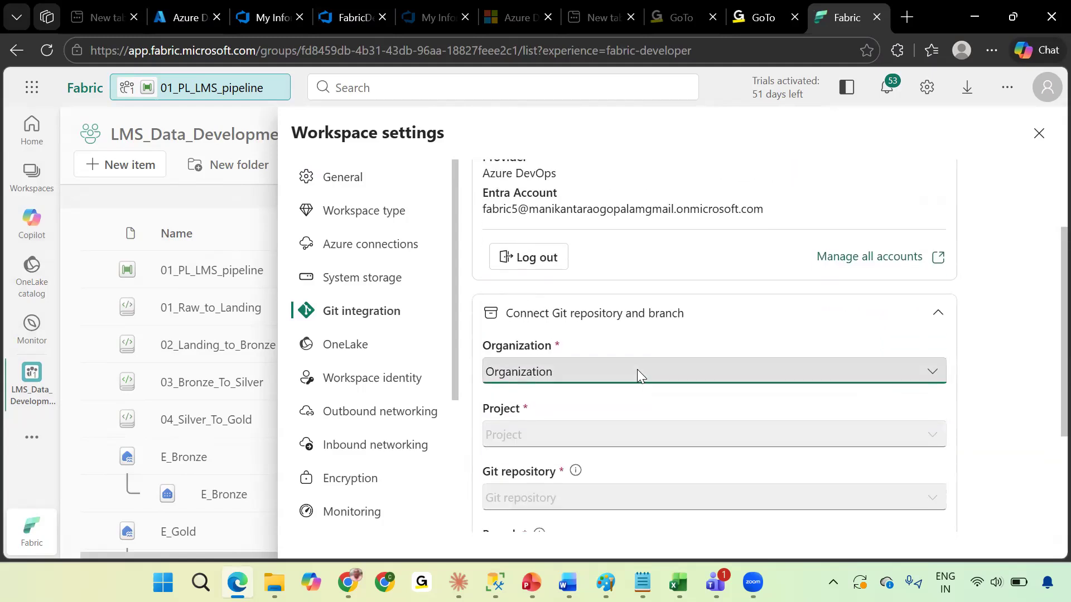
{"action": "left_click", "coordinate": [639, 376]}
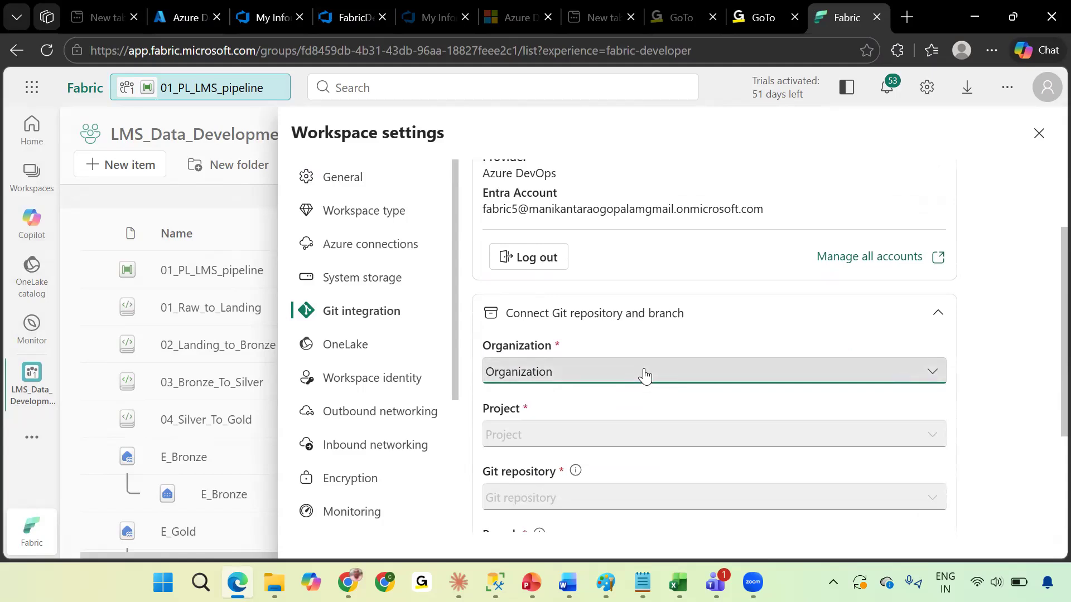
{"action": "left_click", "coordinate": [644, 375]}
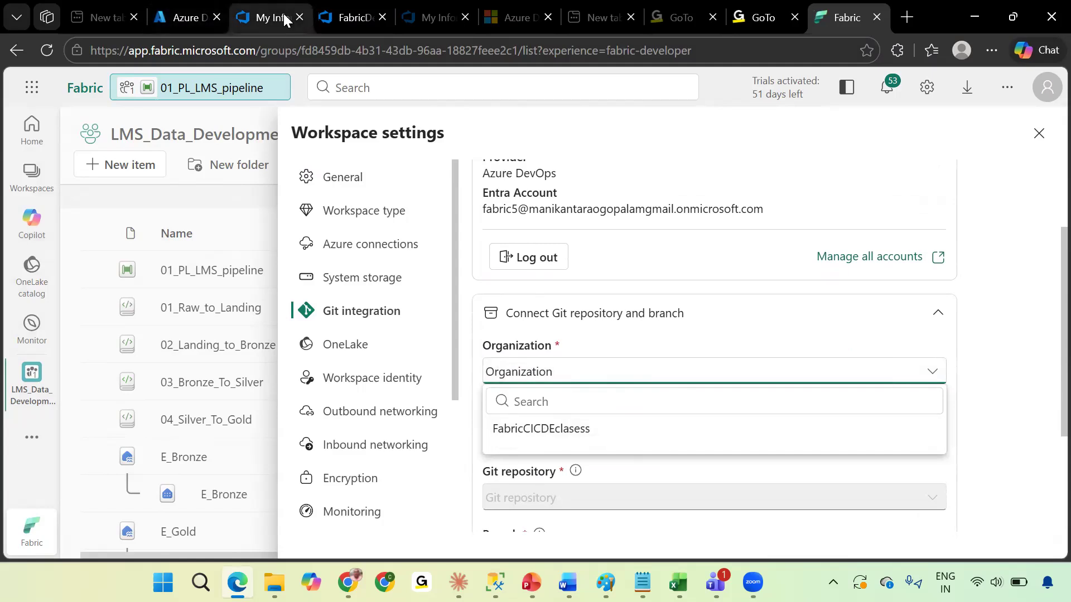
{"action": "mouse_move", "coordinate": [265, 13]}
{"action": "left_click", "coordinate": [347, 17]}
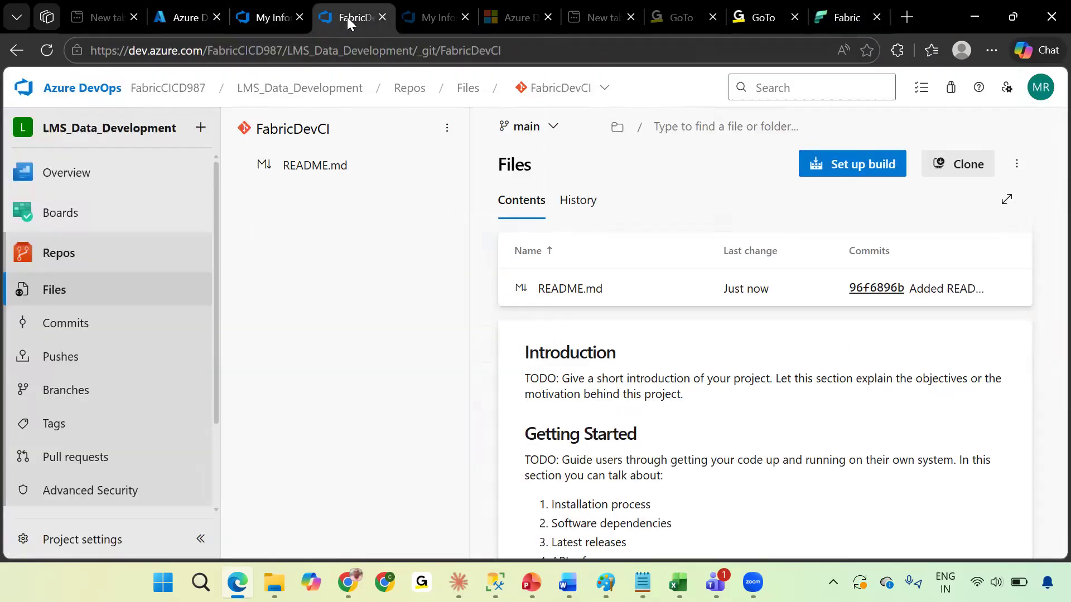
{"action": "left_click", "coordinate": [161, 88]}
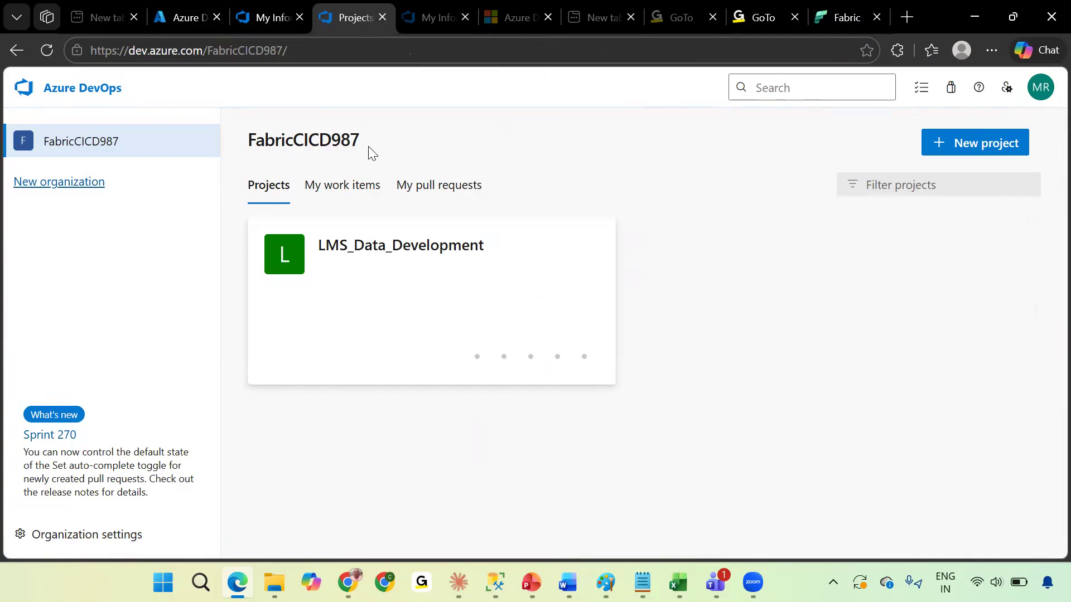
{"action": "left_click", "coordinate": [846, 11]}
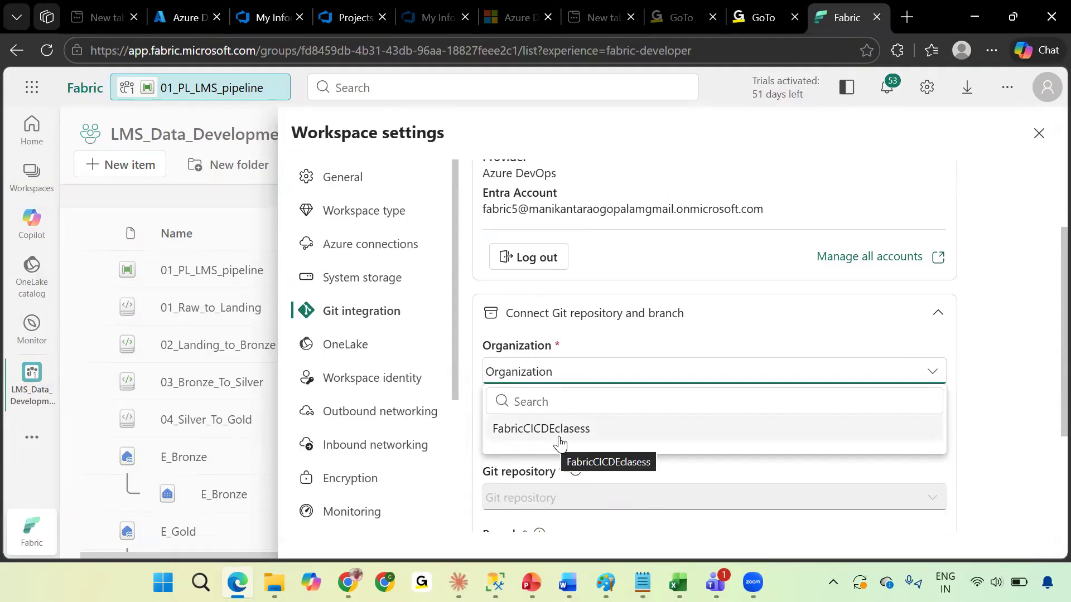
{"action": "left_click", "coordinate": [346, 17]}
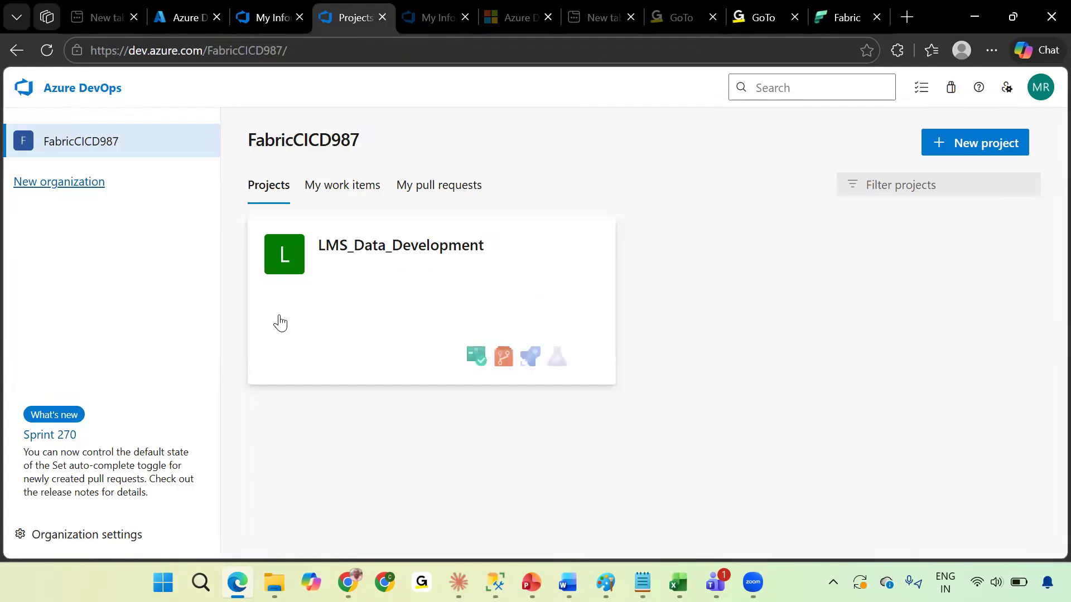
Check the users listed in the Azure DevOps organization settings.
{"action": "left_click", "coordinate": [120, 539]}
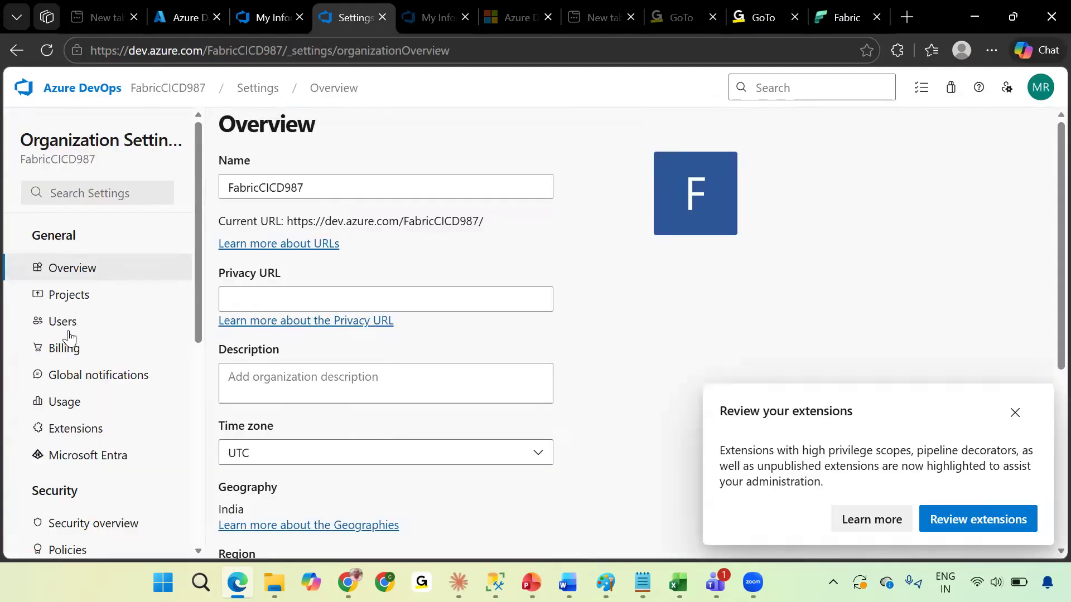
{"action": "left_click", "coordinate": [67, 331]}
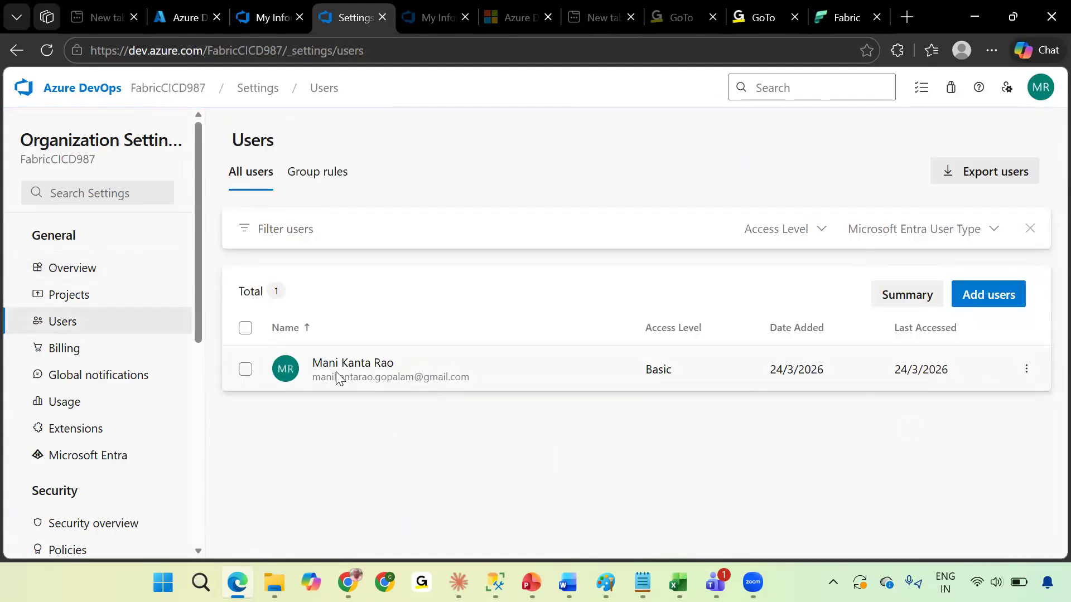
{"action": "left_click_drag", "start_coordinate": [469, 378], "coordinate": [312, 378]}
{"action": "left_click_drag", "start_coordinate": [453, 357], "coordinate": [808, 5]}
{"action": "left_click", "coordinate": [851, 18]}
{"action": "left_click", "coordinate": [851, 17]}
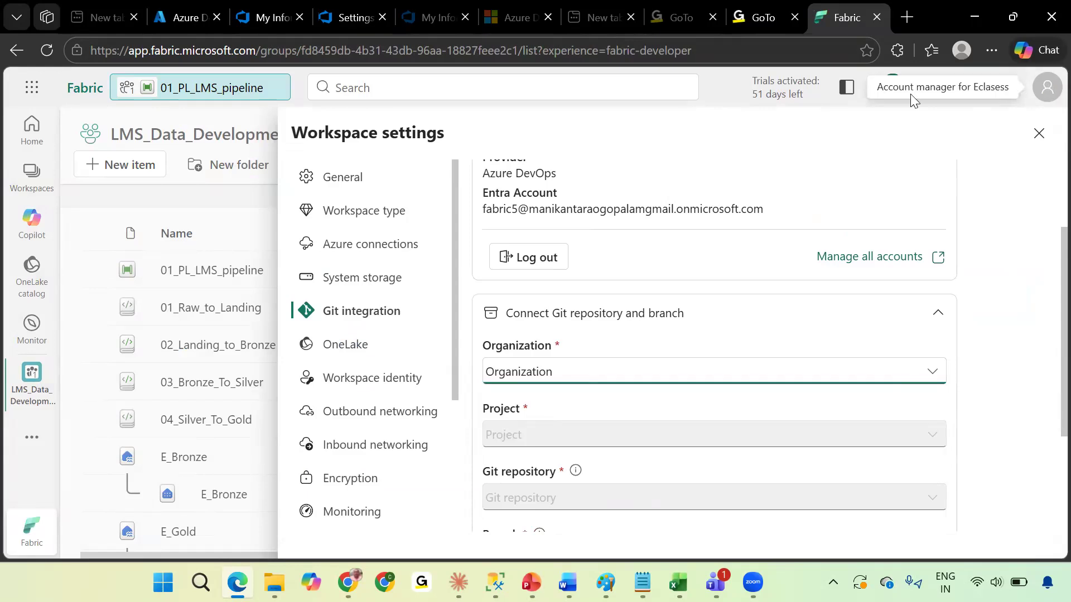
Check the signed-in Fabric profile account and the users of the Azure DevOps organization.
{"action": "left_click", "coordinate": [1047, 92]}
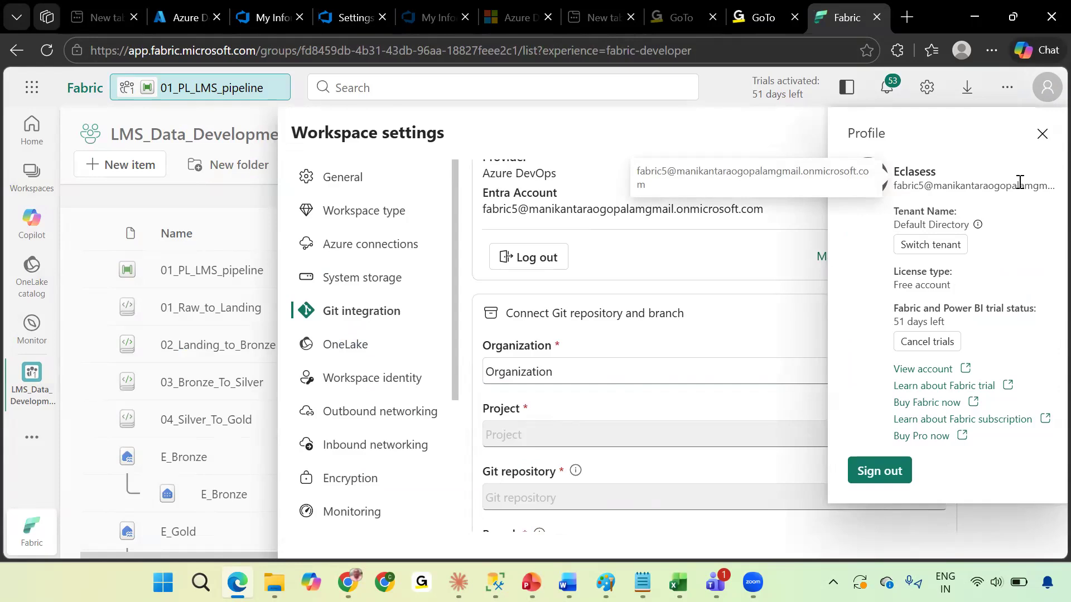
{"action": "left_click", "coordinate": [781, 136]}
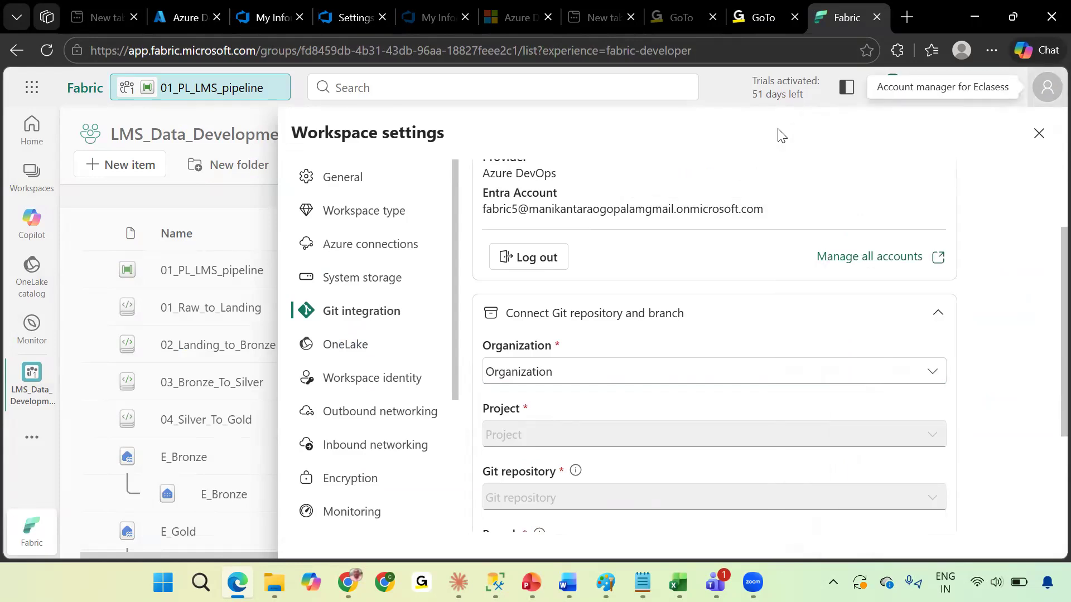
{"action": "left_click", "coordinate": [352, 15]}
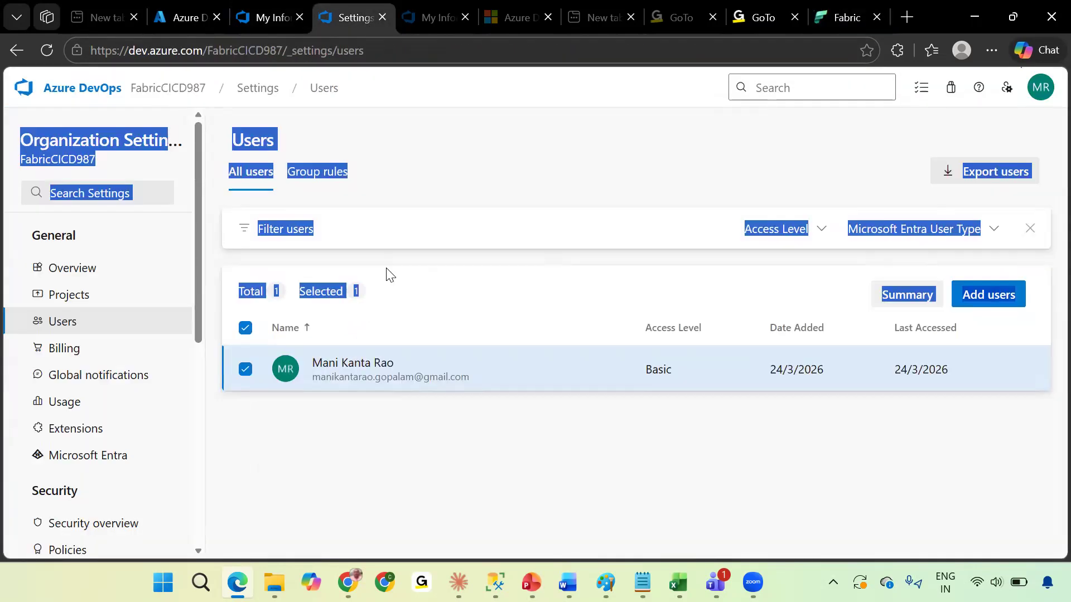
{"action": "left_click", "coordinate": [484, 162]}
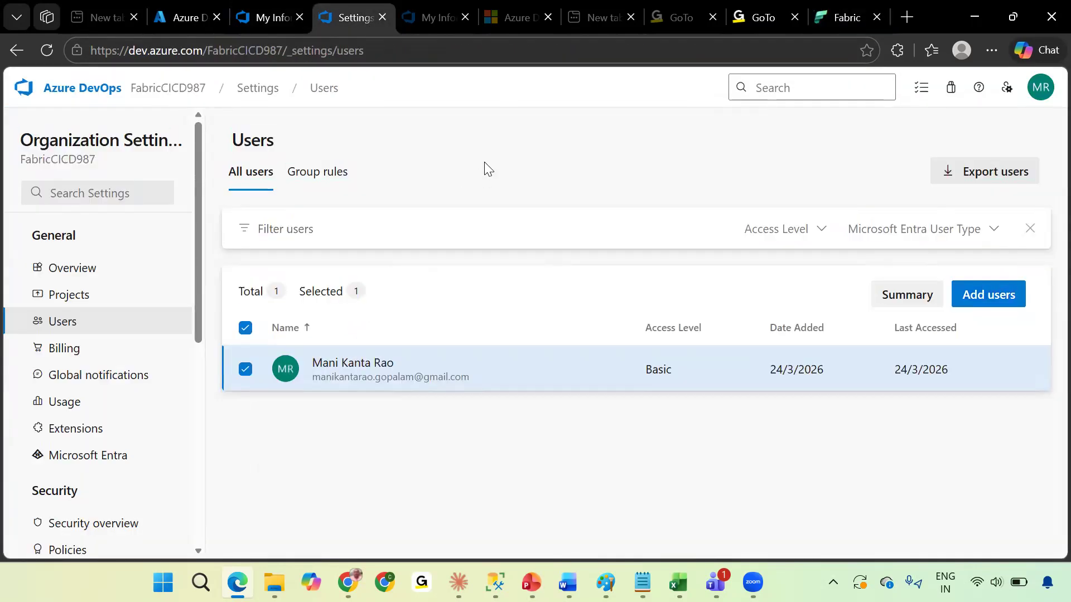
{"action": "left_click", "coordinate": [837, 18]}
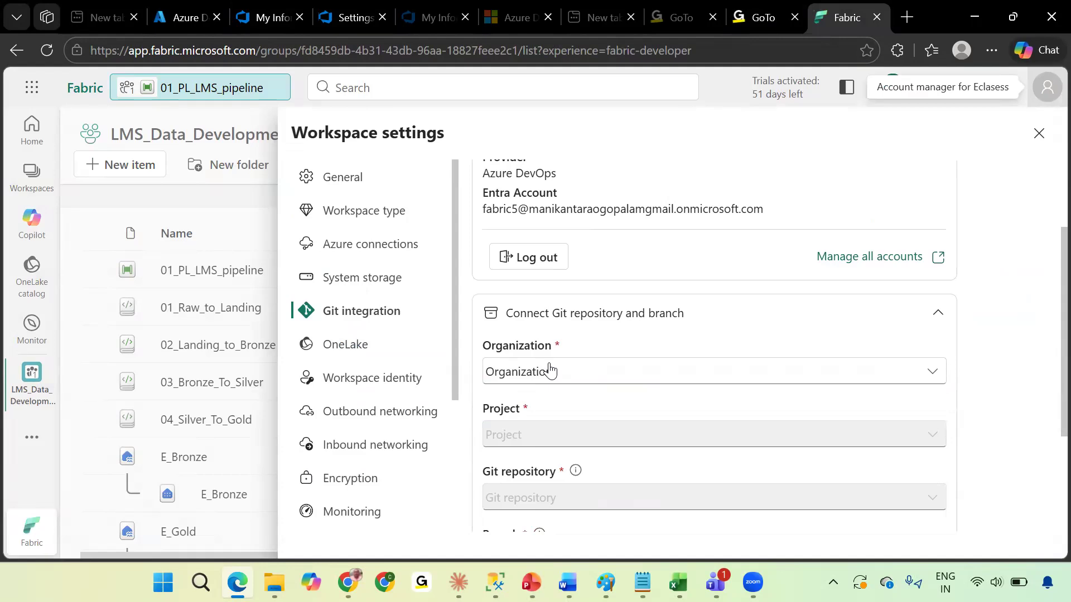
Copy the workspace's Entra account e-mail and enter it as a new user in the Azure DevOps organization.
{"action": "left_click_drag", "start_coordinate": [767, 212], "coordinate": [483, 220]}
{"action": "key", "text": "ctrl+c"}
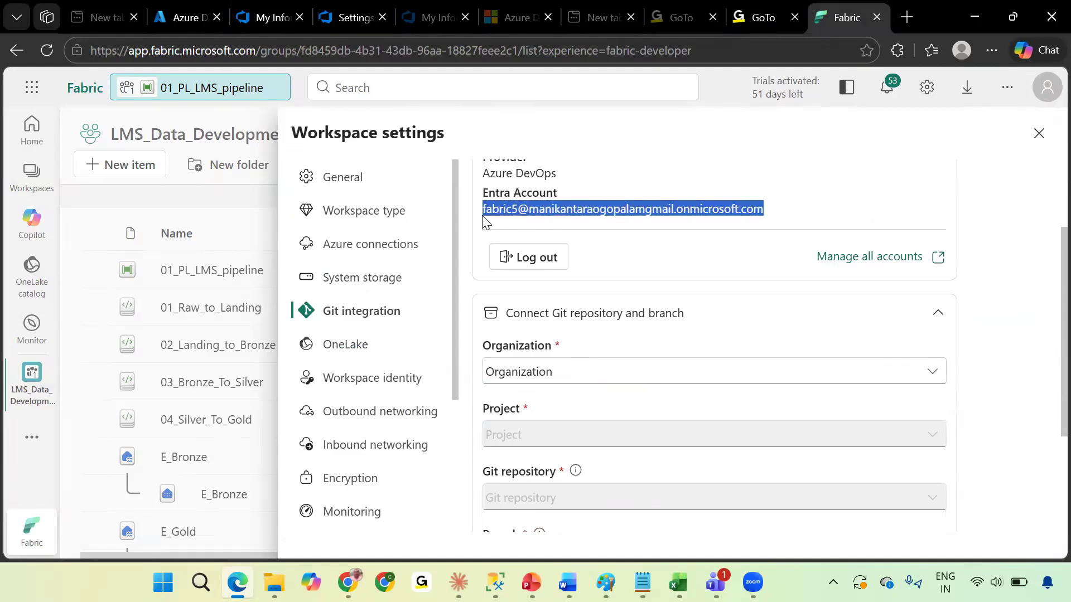
{"action": "left_click", "coordinate": [345, 17]}
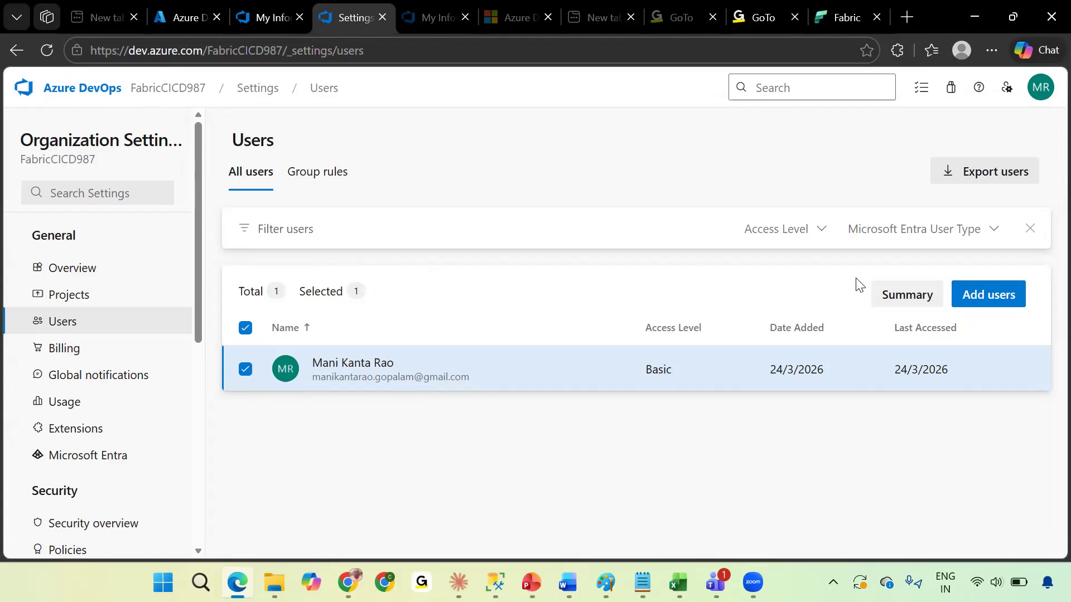
{"action": "left_click", "coordinate": [1001, 298]}
{"action": "left_click", "coordinate": [749, 199]}
{"action": "key", "text": "ctrl+v"}
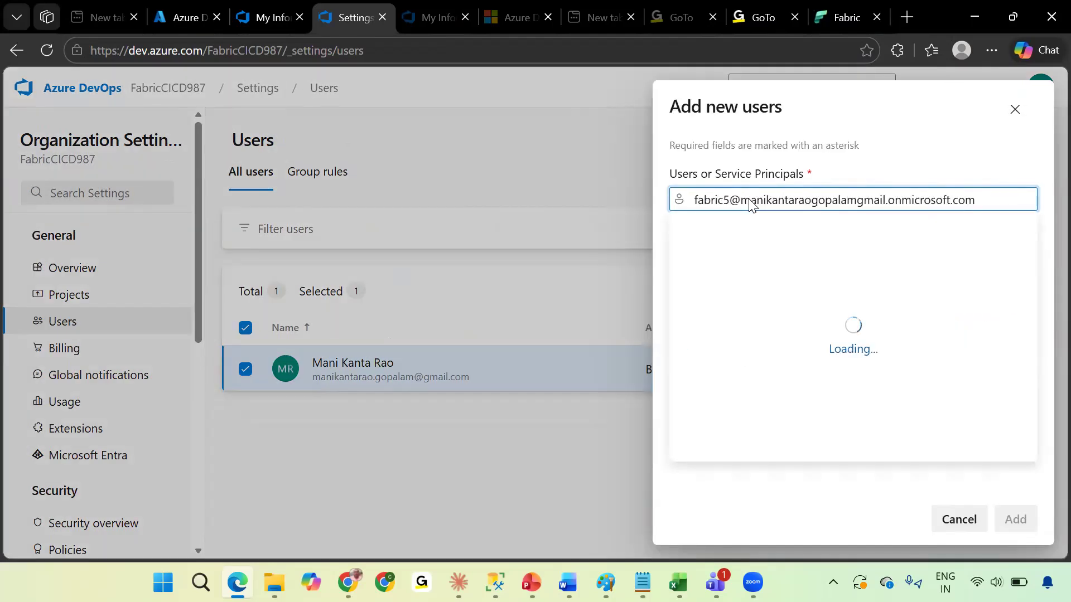
{"action": "left_click", "coordinate": [706, 248]}
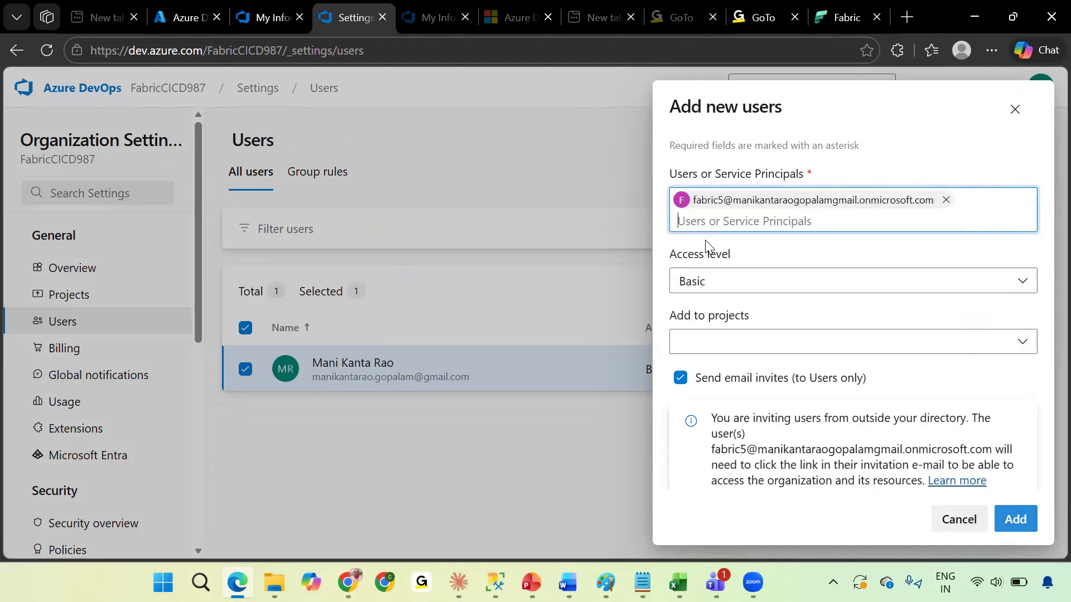
Try to add the user with Basic access to the LMS_Data_Development project in the Project Administrators group.
{"action": "left_click", "coordinate": [749, 290]}
{"action": "left_click", "coordinate": [767, 270]}
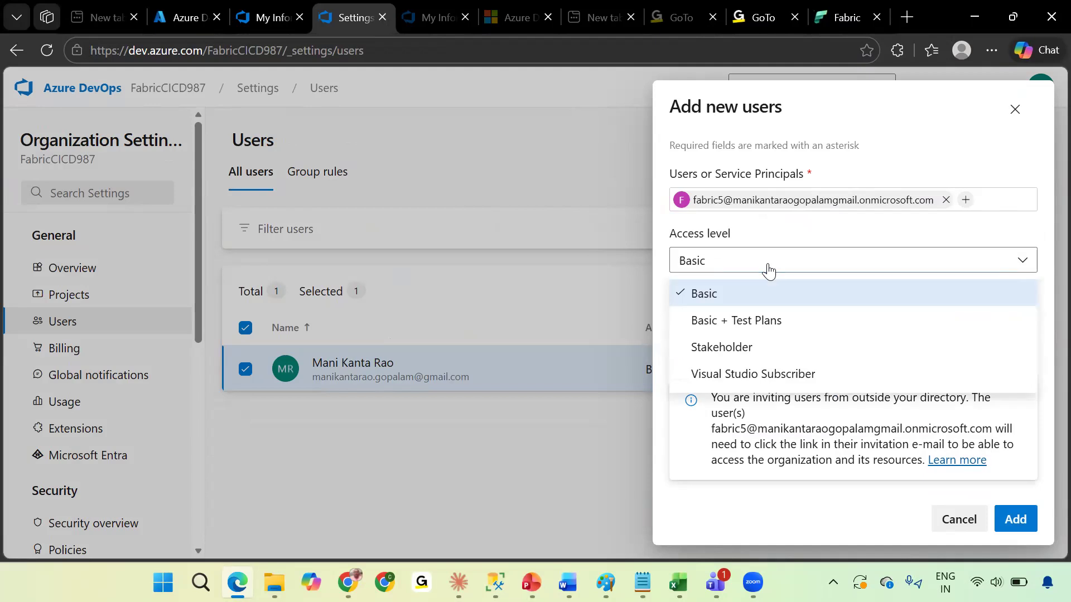
{"action": "left_click", "coordinate": [753, 300]}
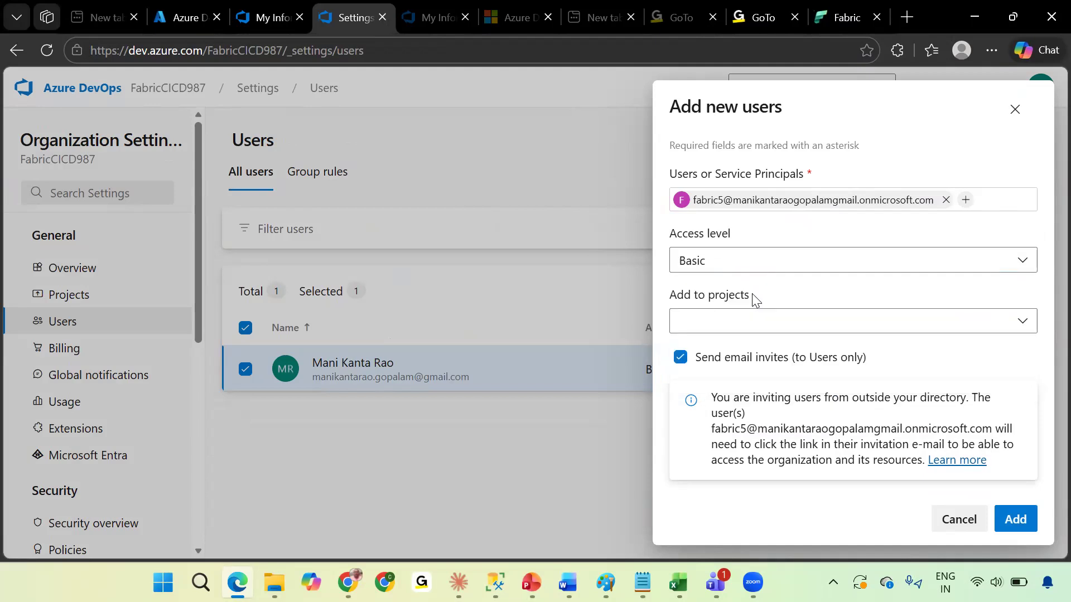
{"action": "left_click", "coordinate": [750, 329]}
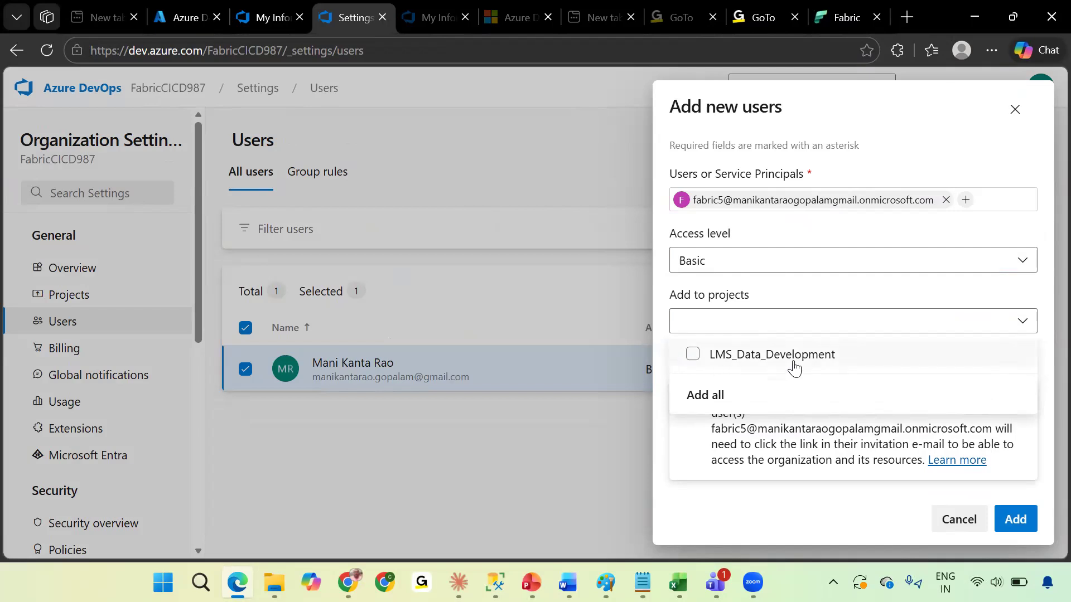
{"action": "left_click", "coordinate": [691, 361]}
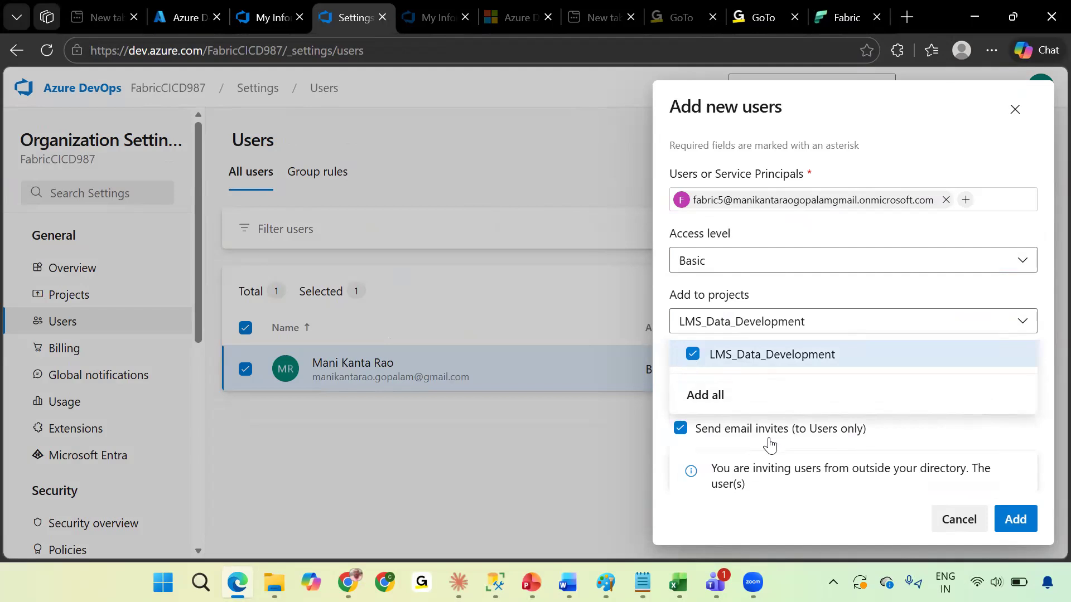
{"action": "left_click", "coordinate": [909, 448]}
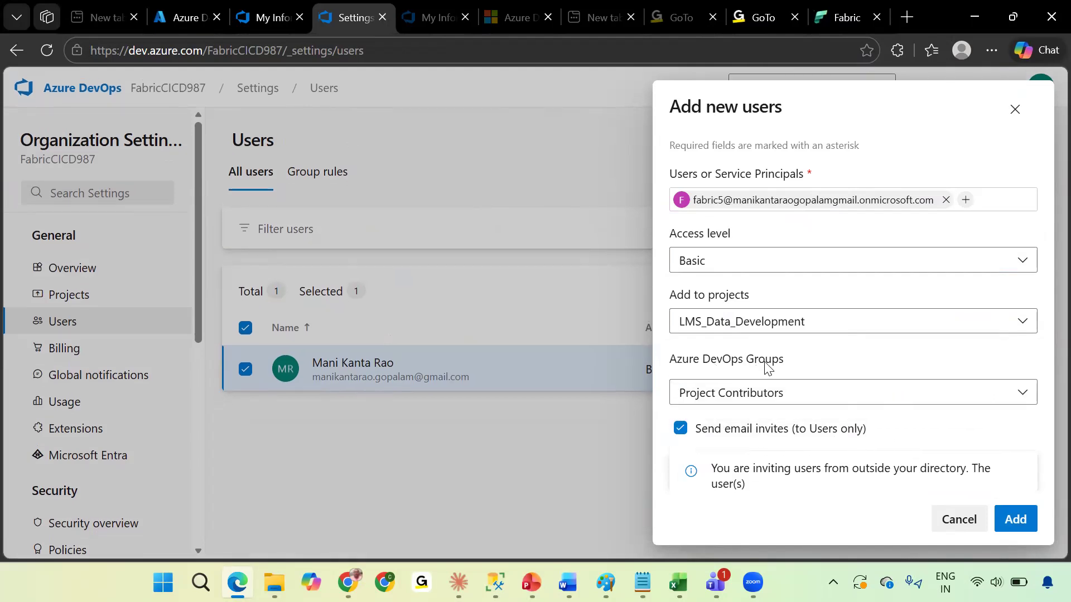
{"action": "left_click", "coordinate": [923, 399]}
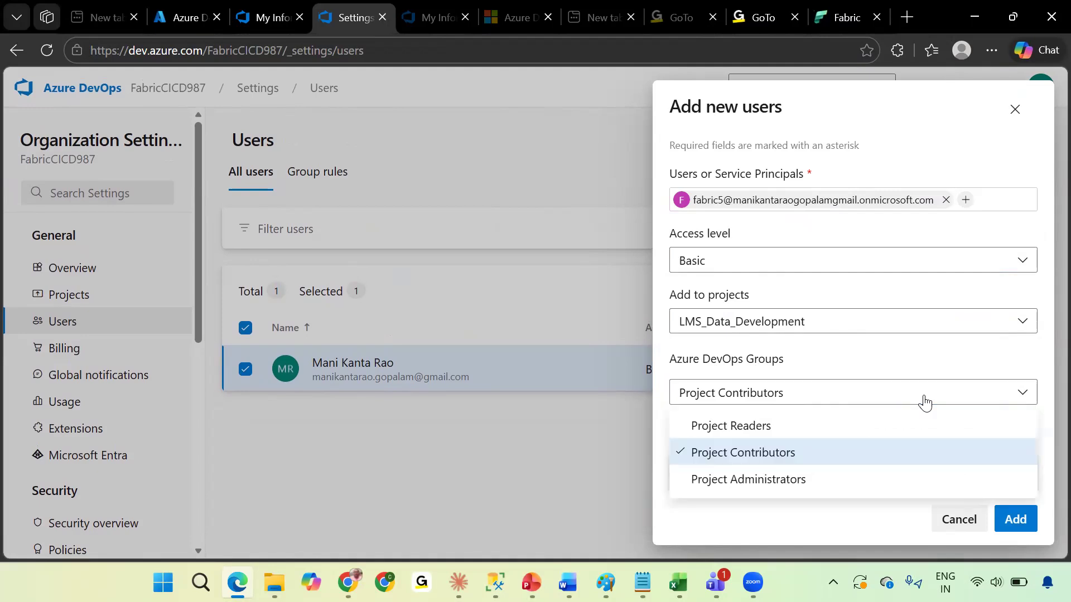
{"action": "left_click", "coordinate": [849, 472]}
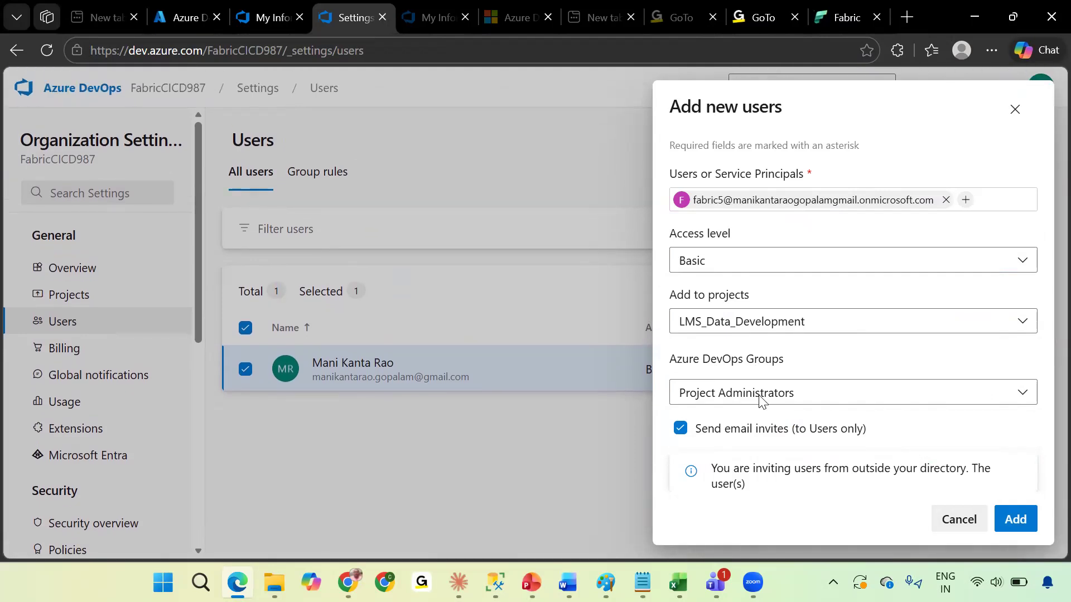
{"action": "key", "text": "Return"}
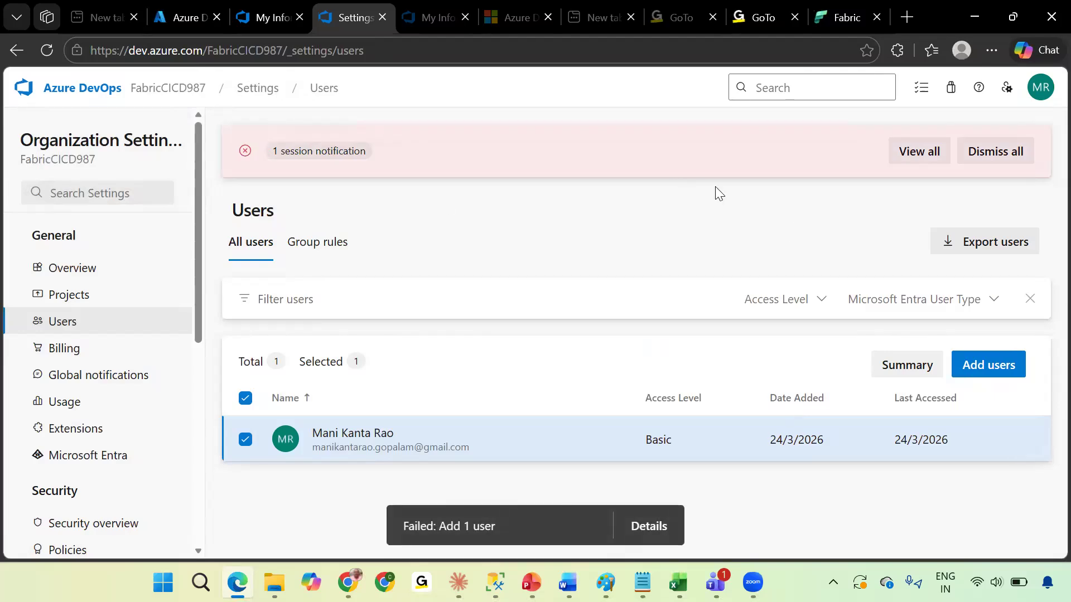
Read the details of the failed add-user notification and dismiss all notifications.
{"action": "left_click", "coordinate": [918, 154]}
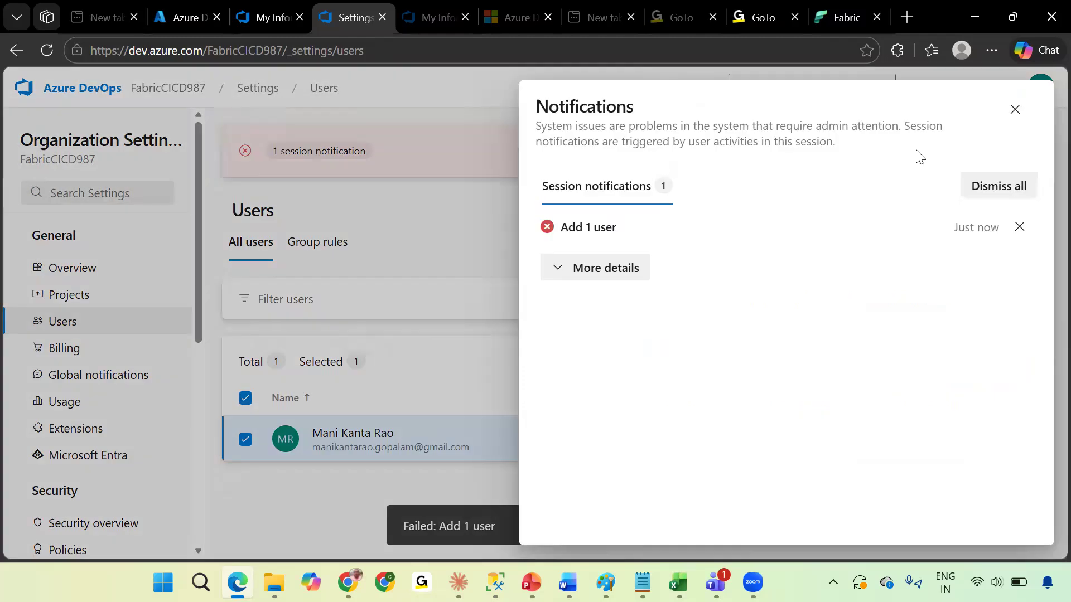
{"action": "left_click", "coordinate": [562, 269]}
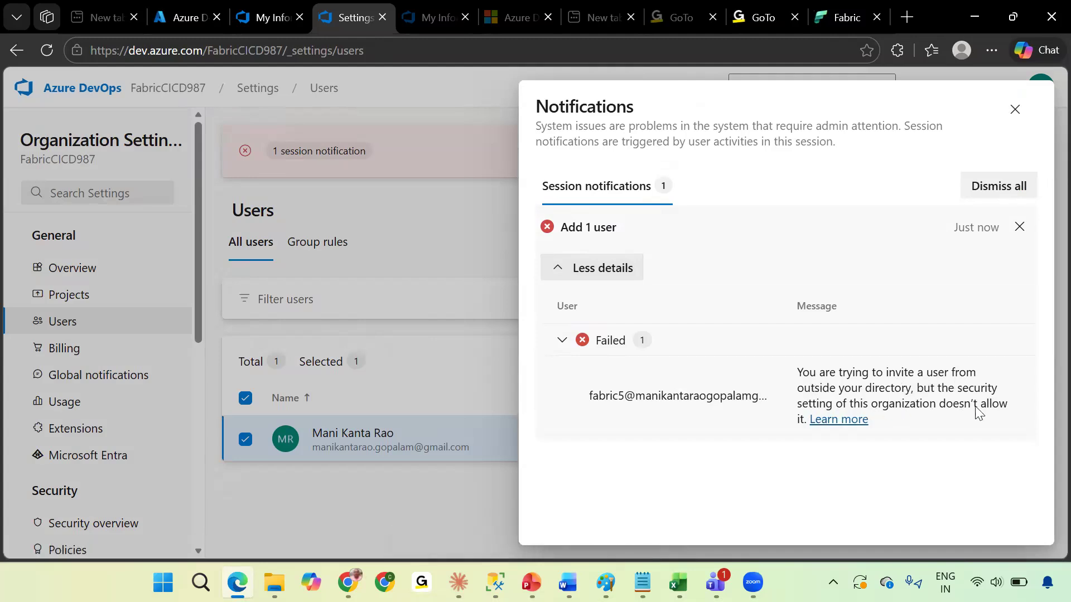
{"action": "left_click", "coordinate": [1018, 188]}
{"action": "left_click", "coordinate": [999, 301]}
{"action": "left_click", "coordinate": [732, 195]}
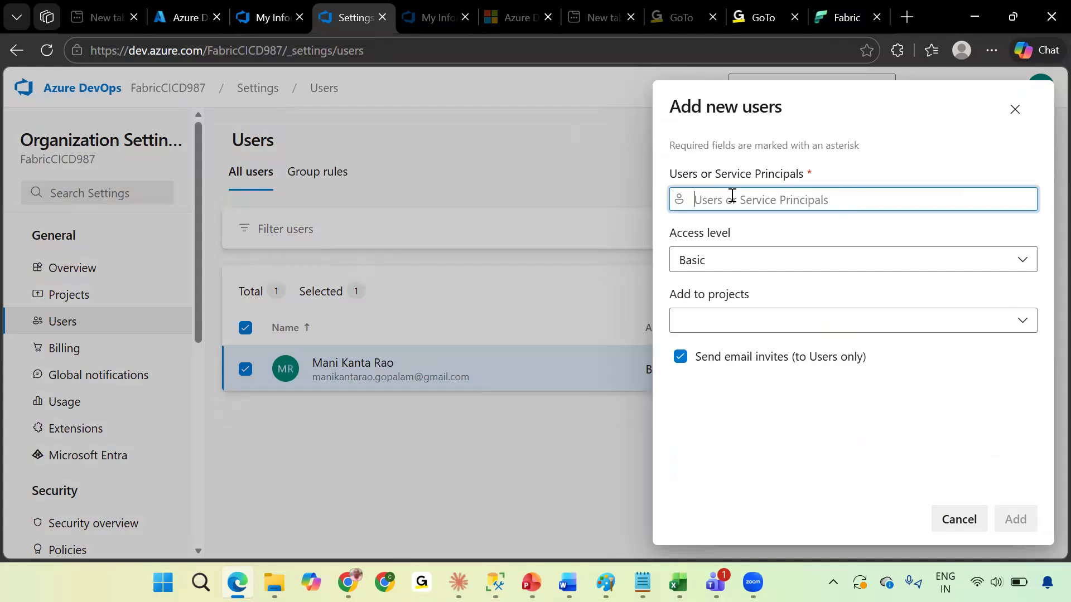
{"action": "type", "text": "fabric5"}
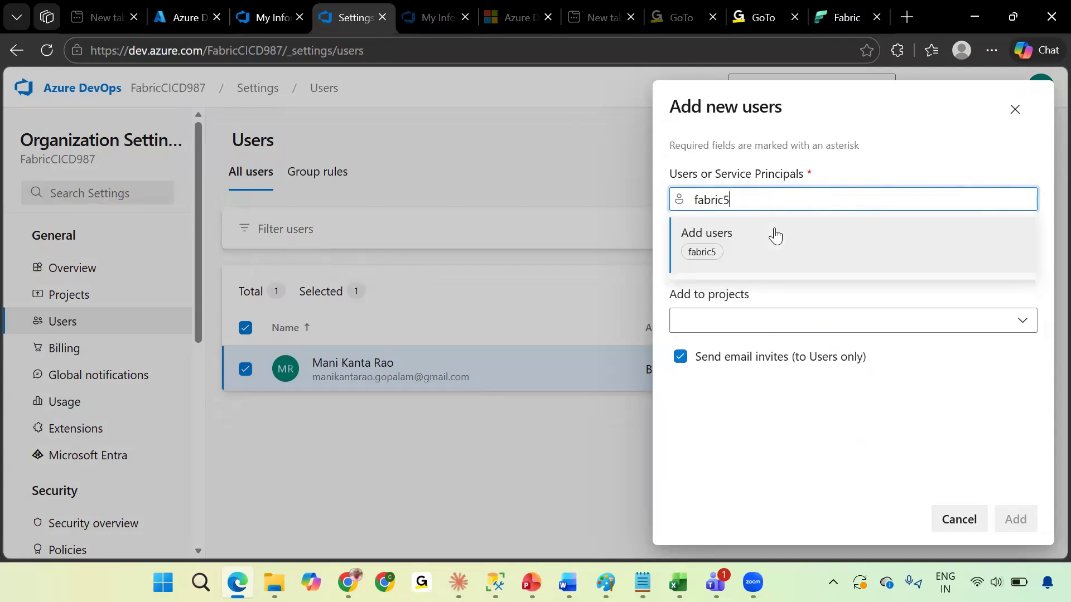
{"action": "left_click", "coordinate": [708, 257]}
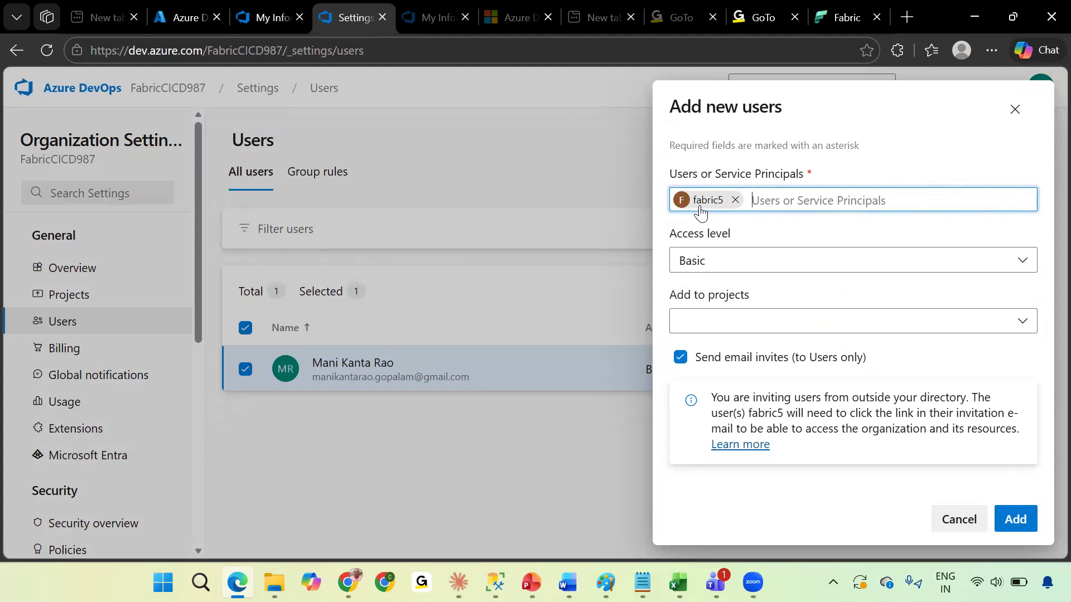
{"action": "left_click", "coordinate": [736, 200]}
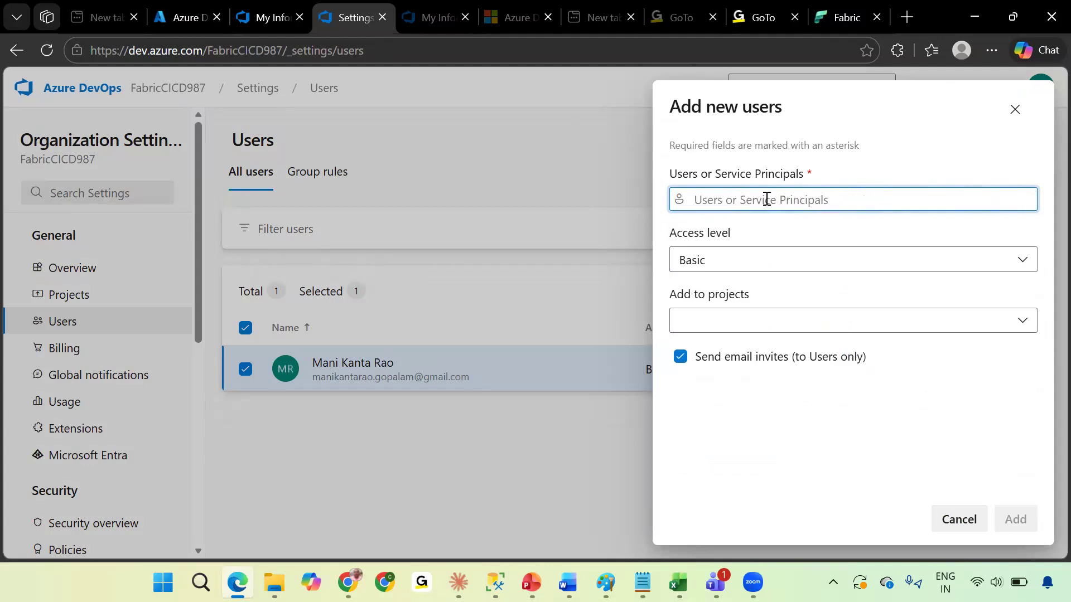
Paste the Entra account e-mail again as the new user in the Add new users dialog.
{"action": "left_click", "coordinate": [837, 17]}
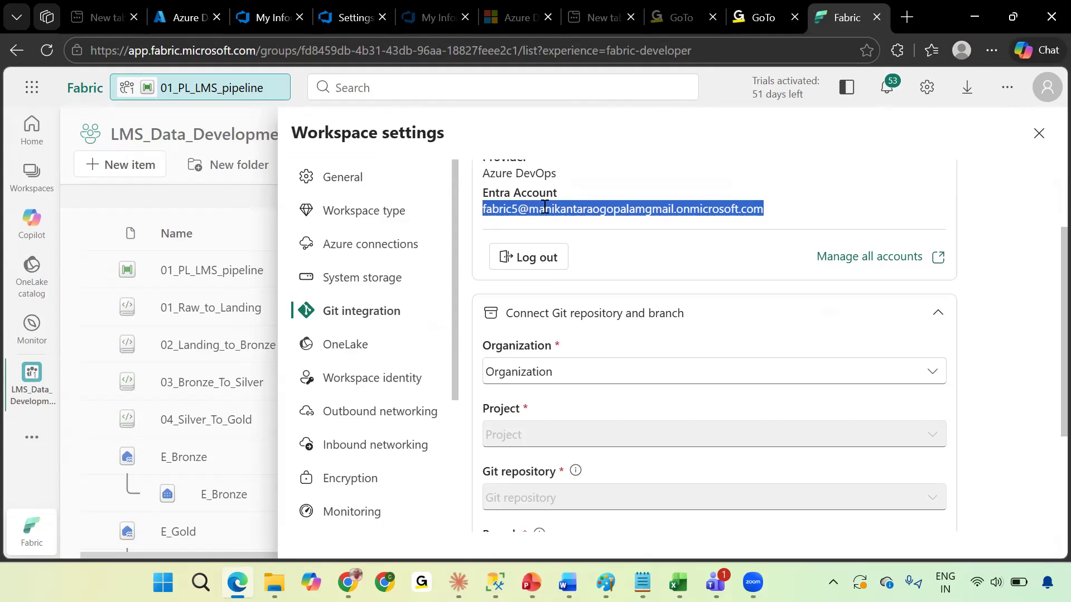
{"action": "left_click", "coordinate": [346, 17]}
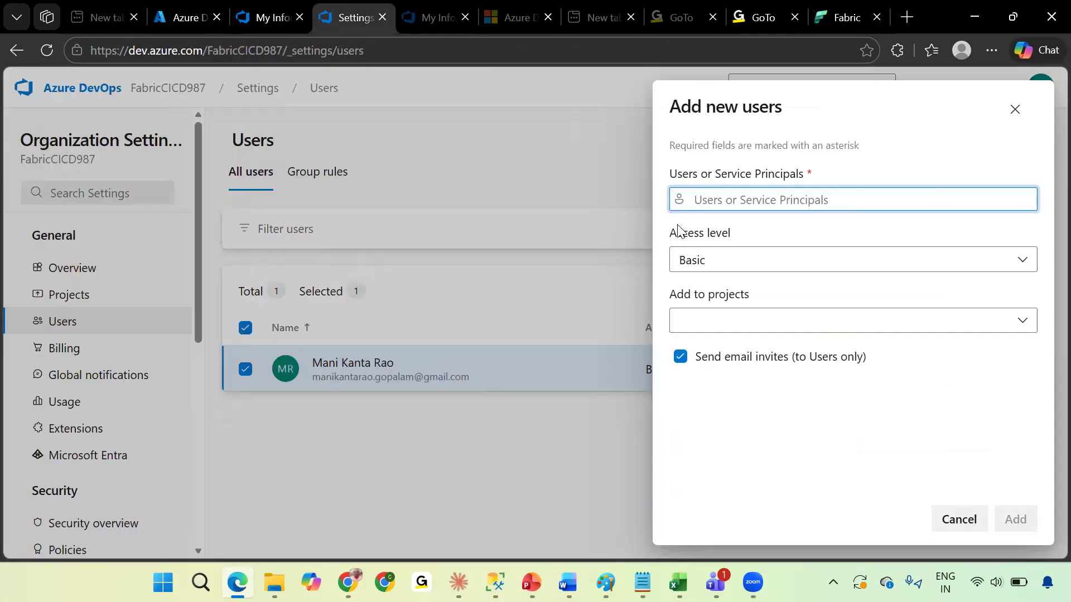
{"action": "key", "text": "ctrl+v"}
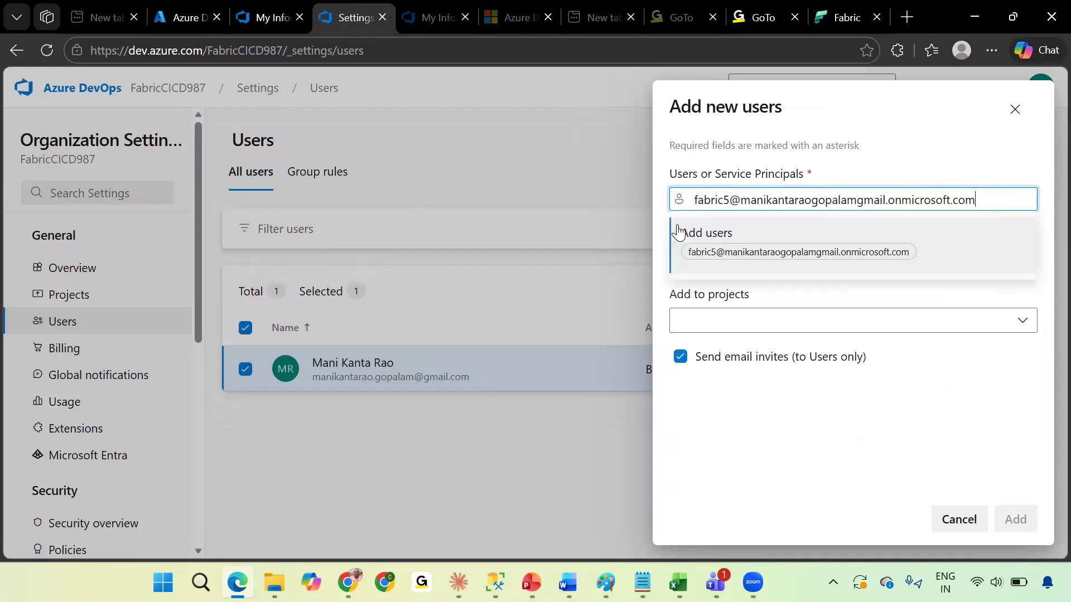
{"action": "left_click", "coordinate": [729, 255]}
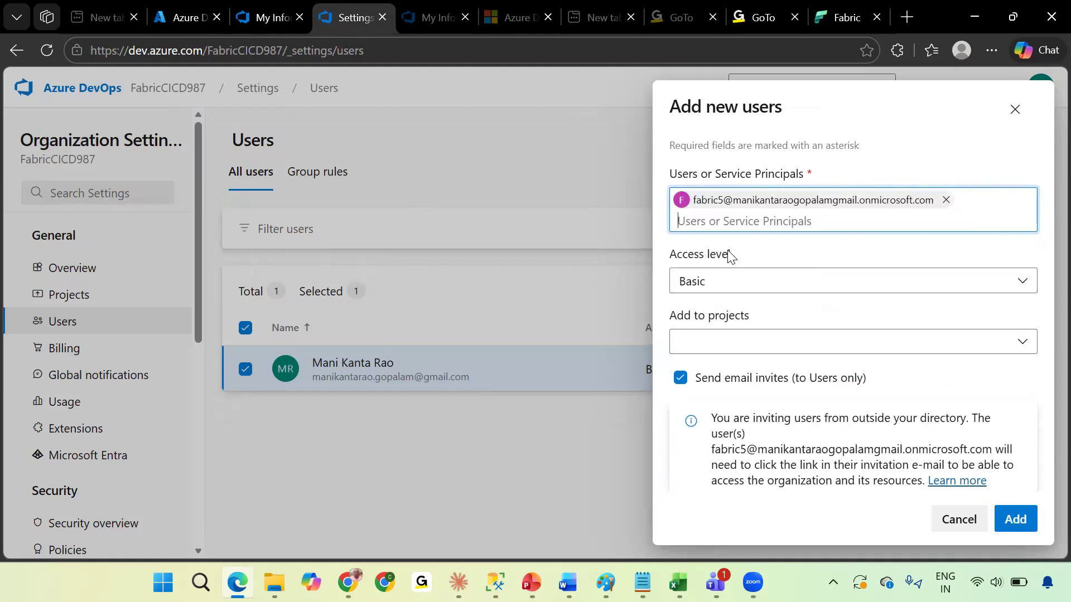
Retry adding the user with Basic access to LMS_Data_Development as Project Administrators, without sending e-mail invites.
{"action": "left_click", "coordinate": [774, 285]}
{"action": "left_click", "coordinate": [782, 276]}
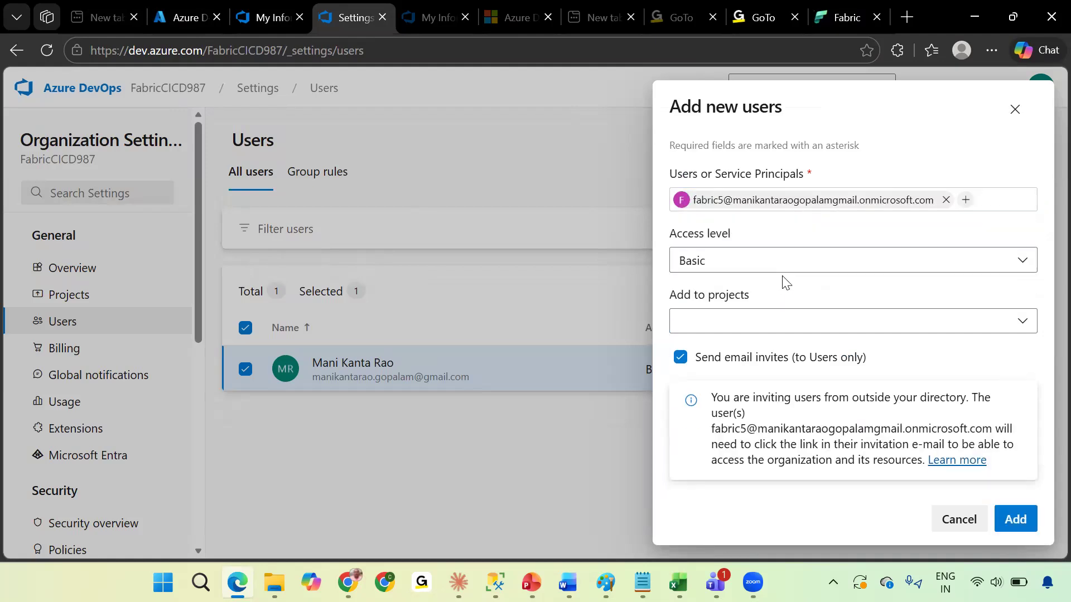
{"action": "left_click", "coordinate": [840, 327]}
{"action": "left_click", "coordinate": [719, 366]}
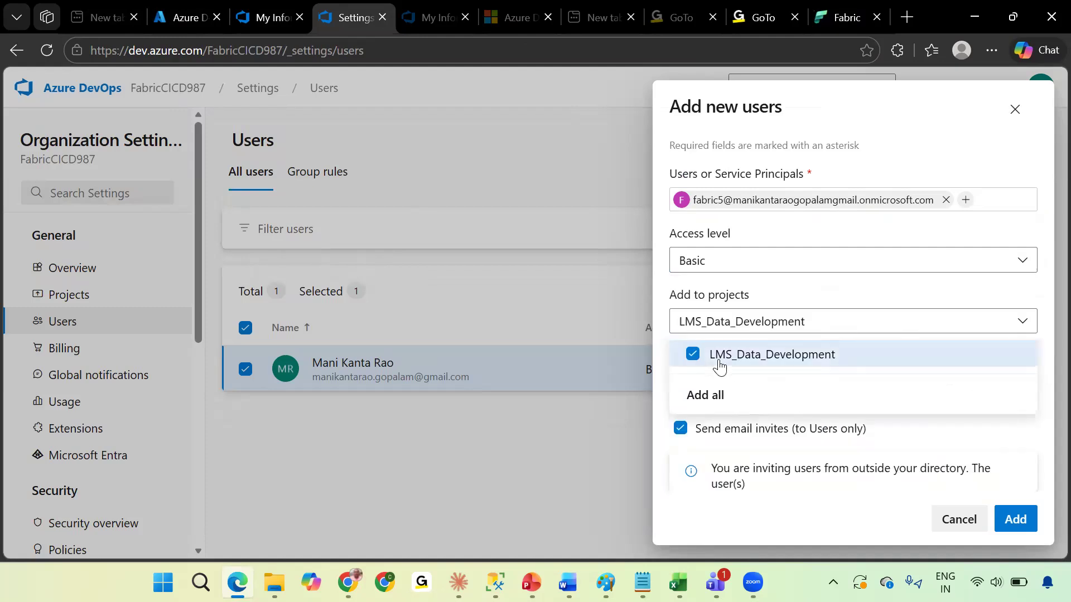
{"action": "left_click", "coordinate": [856, 434]}
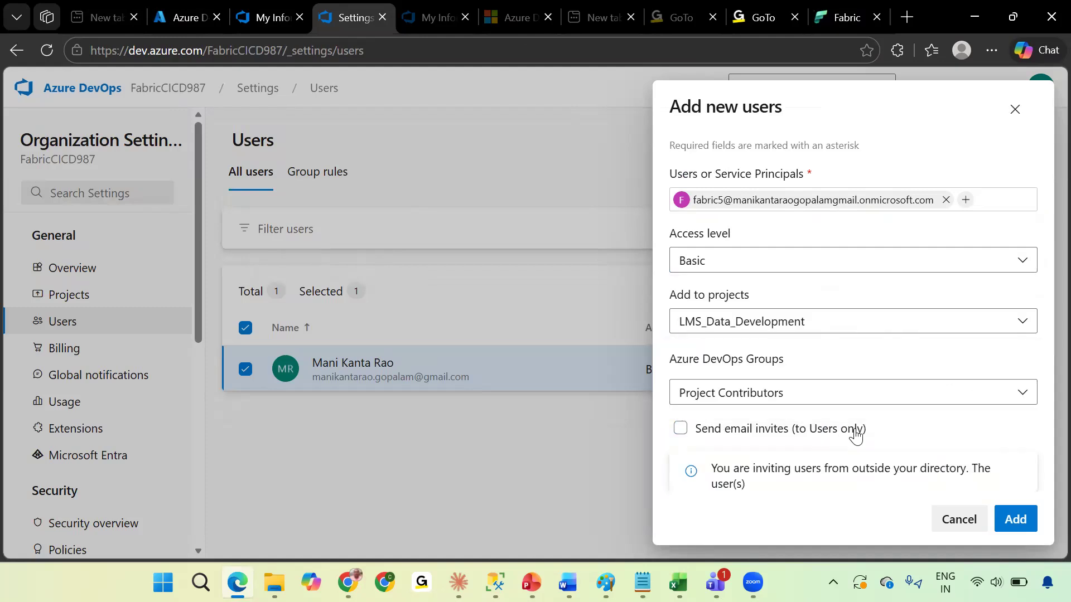
{"action": "left_click", "coordinate": [898, 399]}
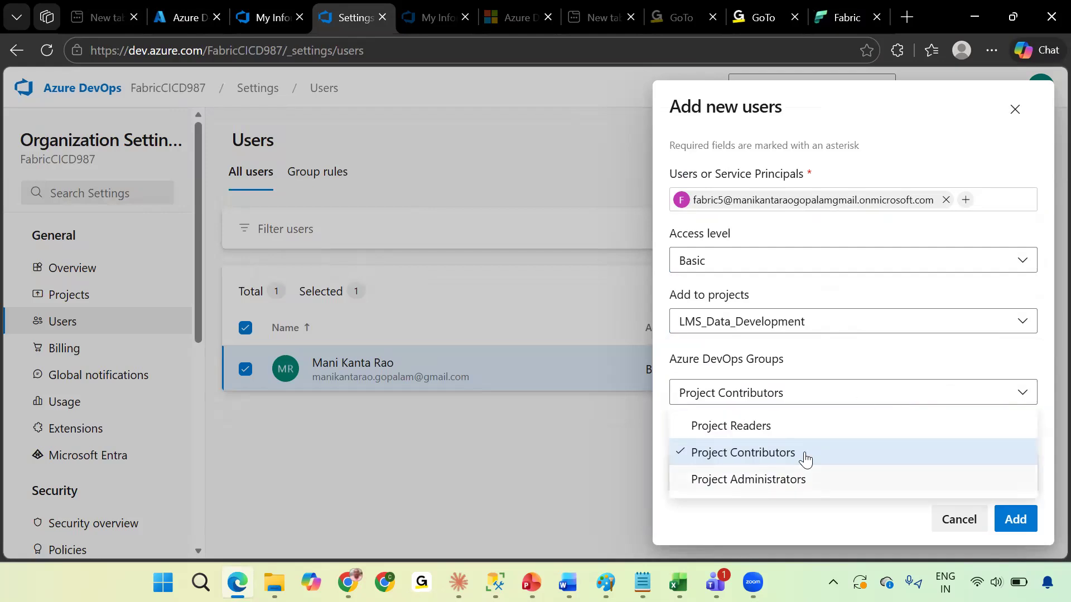
{"action": "left_click", "coordinate": [806, 479]}
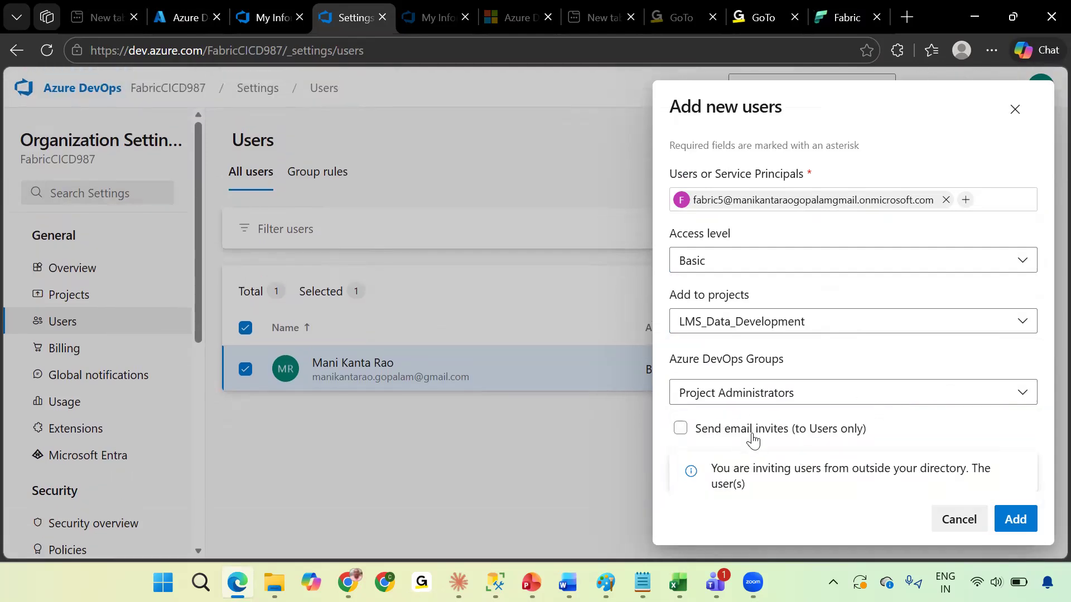
{"action": "left_click", "coordinate": [1013, 525]}
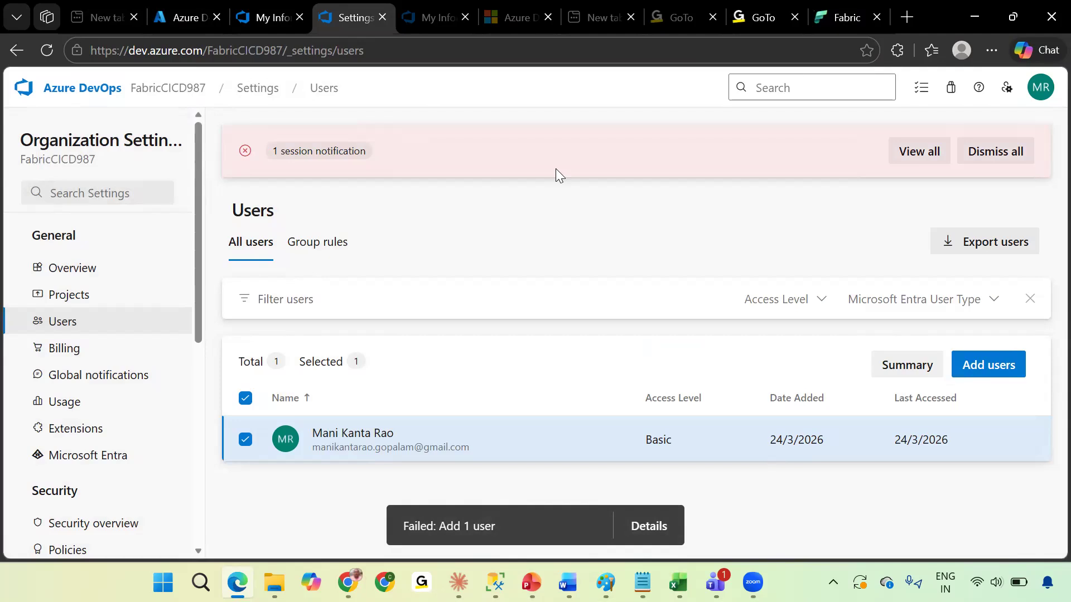
Dismiss the session notification and review the Access Level filter options on the organization's Users list.
{"action": "left_click", "coordinate": [1004, 150]}
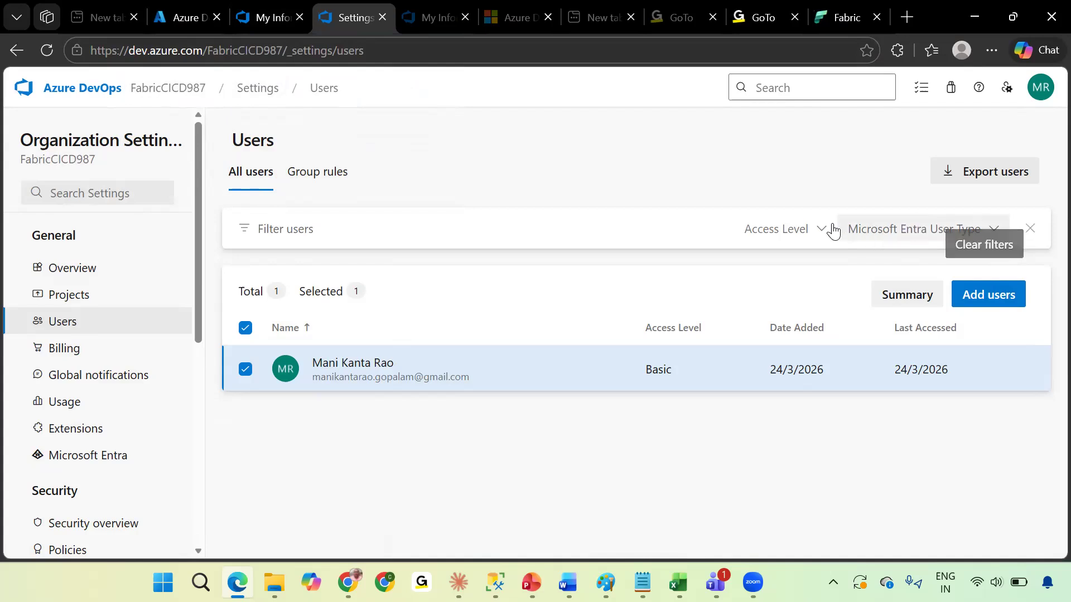
{"action": "left_click", "coordinate": [812, 229]}
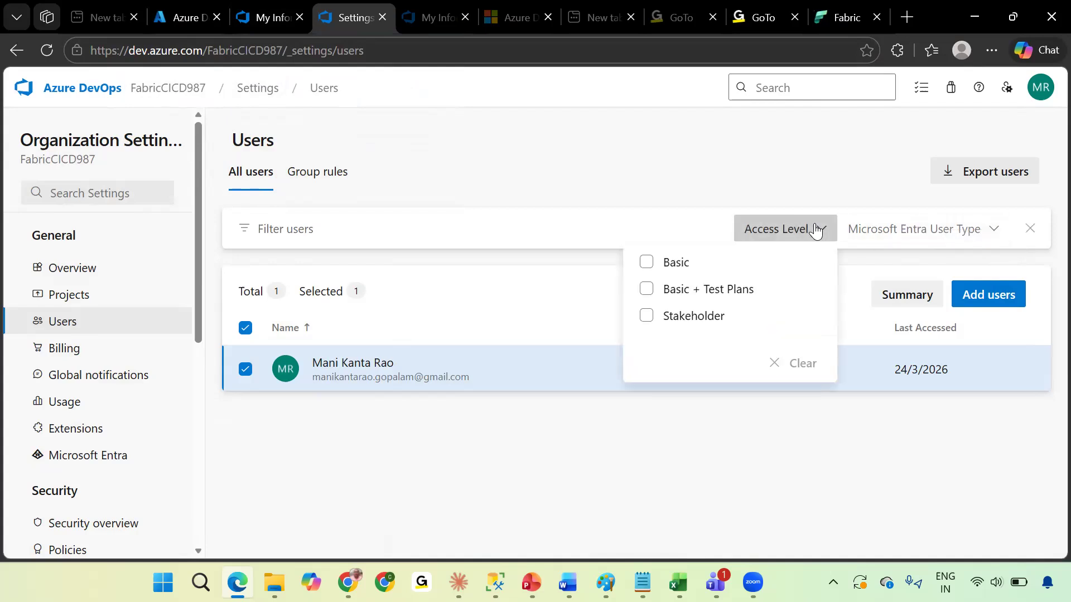
{"action": "left_click", "coordinate": [692, 203]}
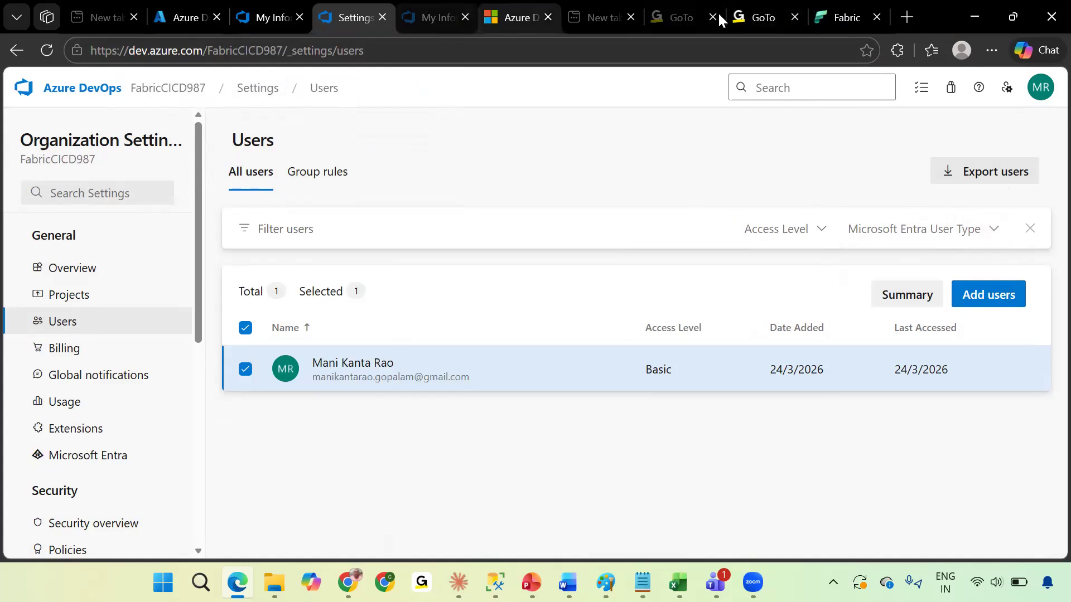
Check the Entra account shown in the Fabric Git integration settings, then open the Users list of Microsoft Entra ID in the Azure portal.
{"action": "left_click", "coordinate": [845, 9]}
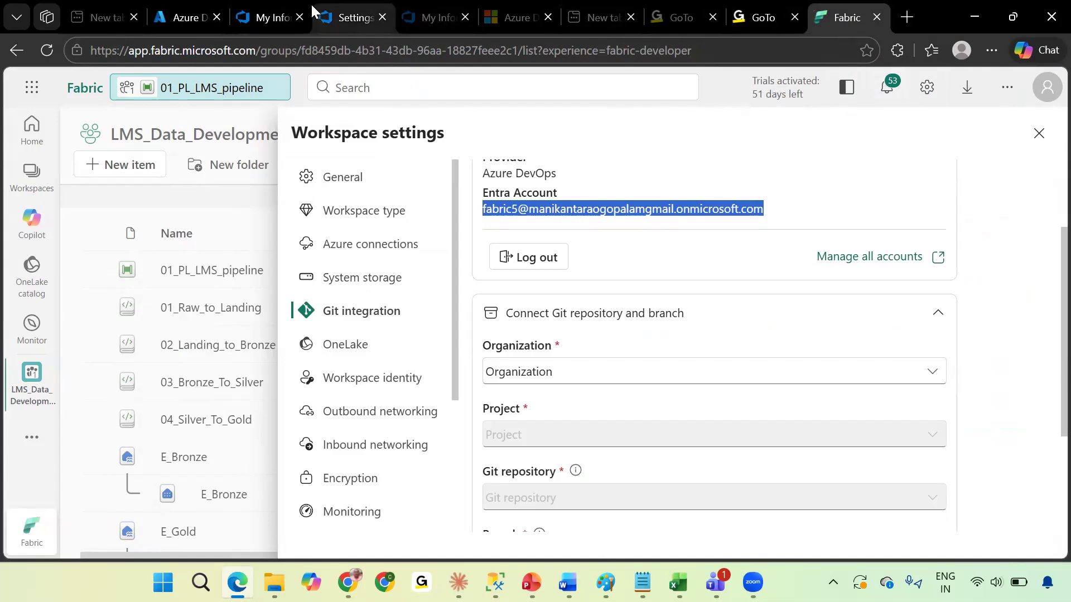
{"action": "left_click", "coordinate": [187, 14]}
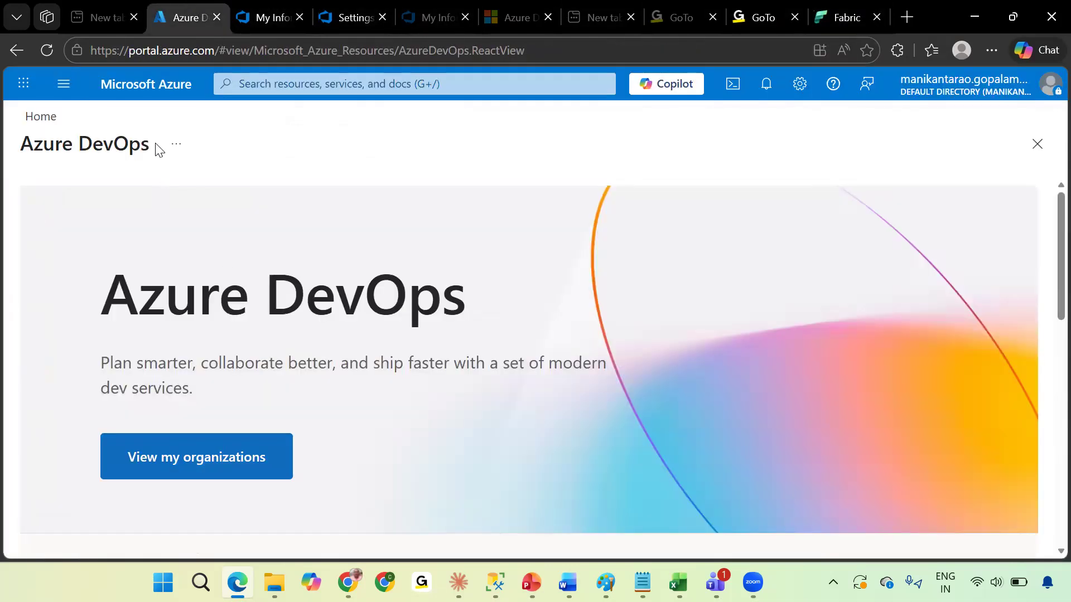
{"action": "left_click", "coordinate": [143, 84]}
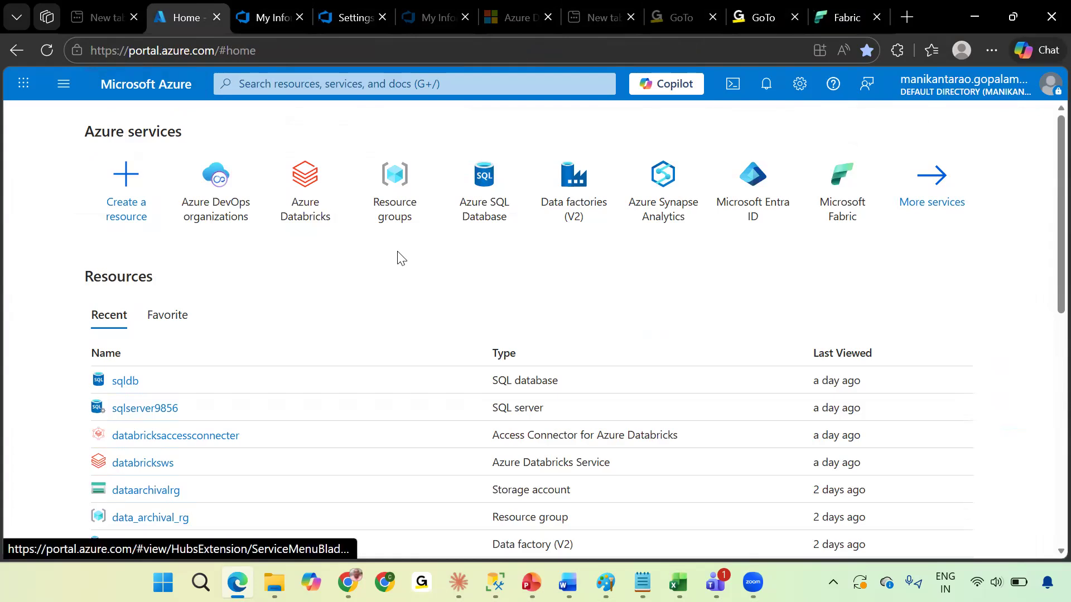
{"action": "left_click", "coordinate": [765, 209]}
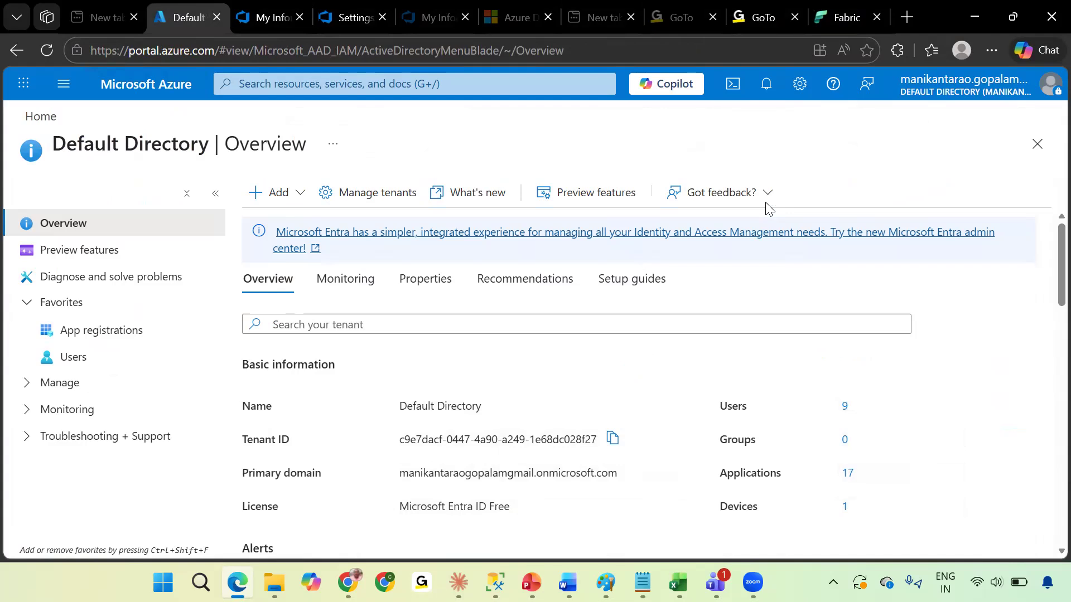
{"action": "left_click", "coordinate": [85, 370]}
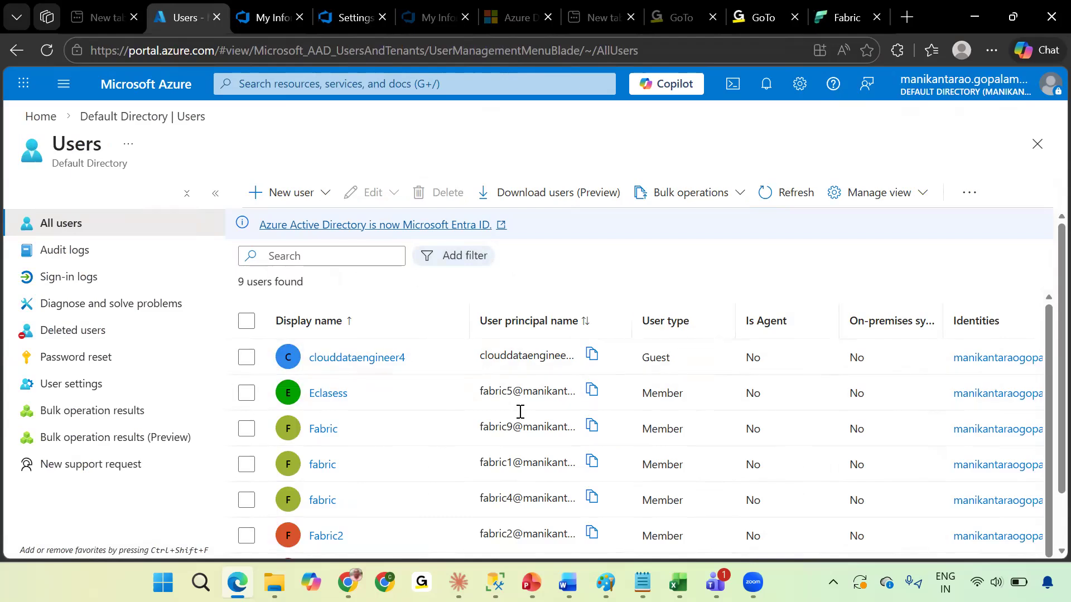
Open the Eclasess user's profile in Entra ID and copy its user principal name.
{"action": "scroll", "coordinate": [502, 419], "scroll_direction": "down", "scroll_amount": 1}
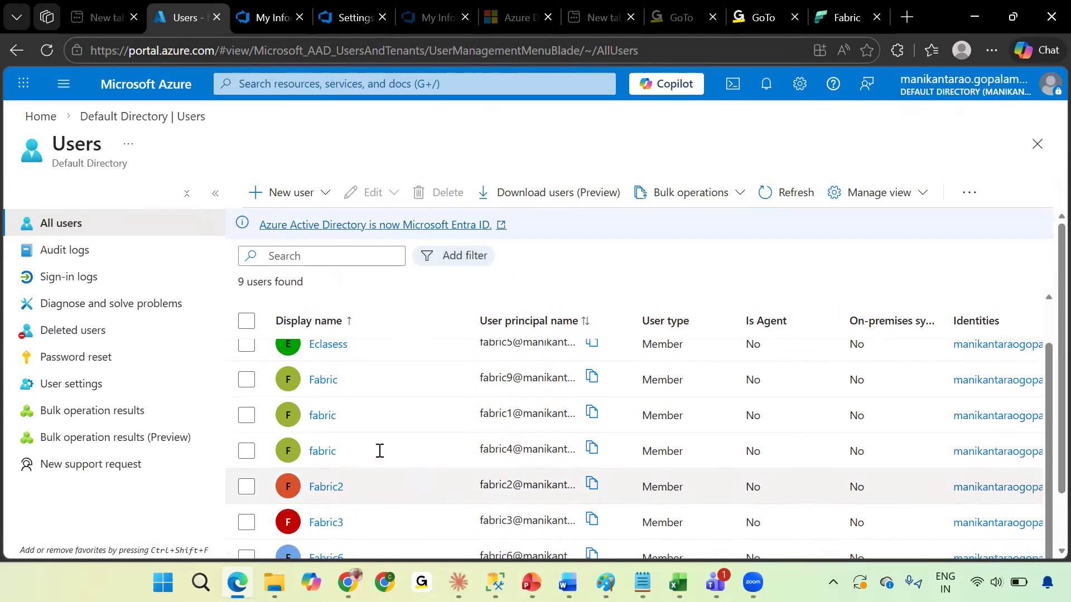
{"action": "scroll", "coordinate": [338, 424], "scroll_direction": "down", "scroll_amount": 1}
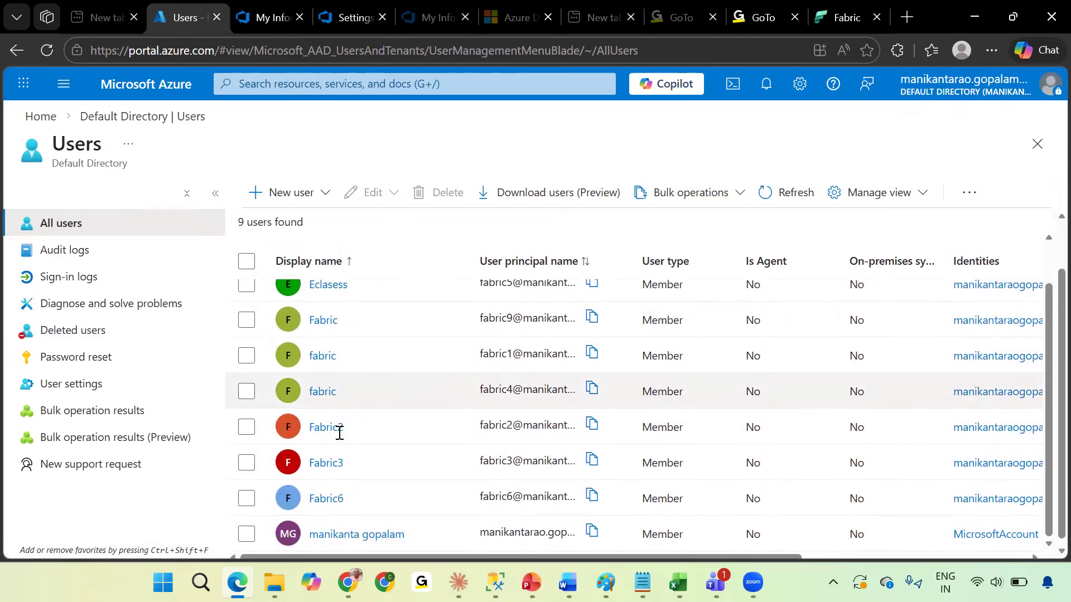
{"action": "scroll", "coordinate": [359, 446], "scroll_direction": "up", "scroll_amount": 1}
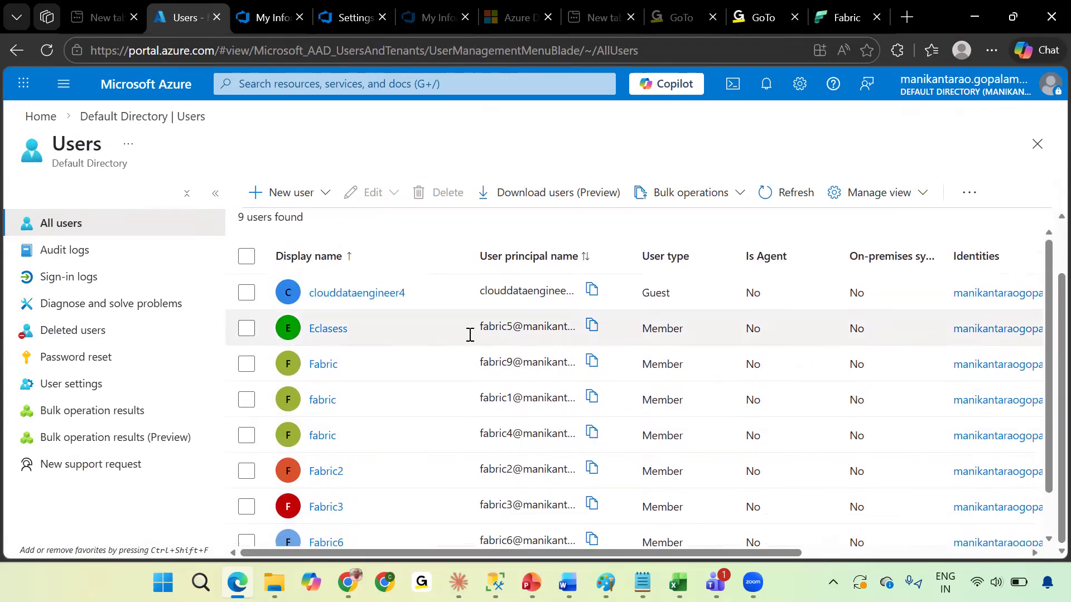
{"action": "left_click", "coordinate": [310, 330]}
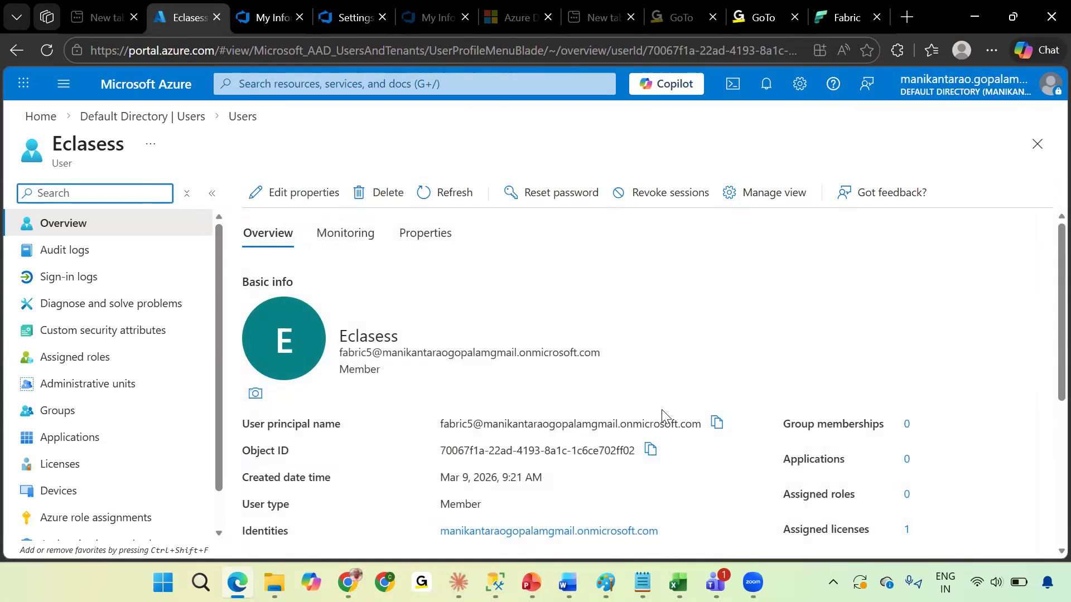
{"action": "scroll", "coordinate": [631, 430], "scroll_direction": "down", "scroll_amount": 2}
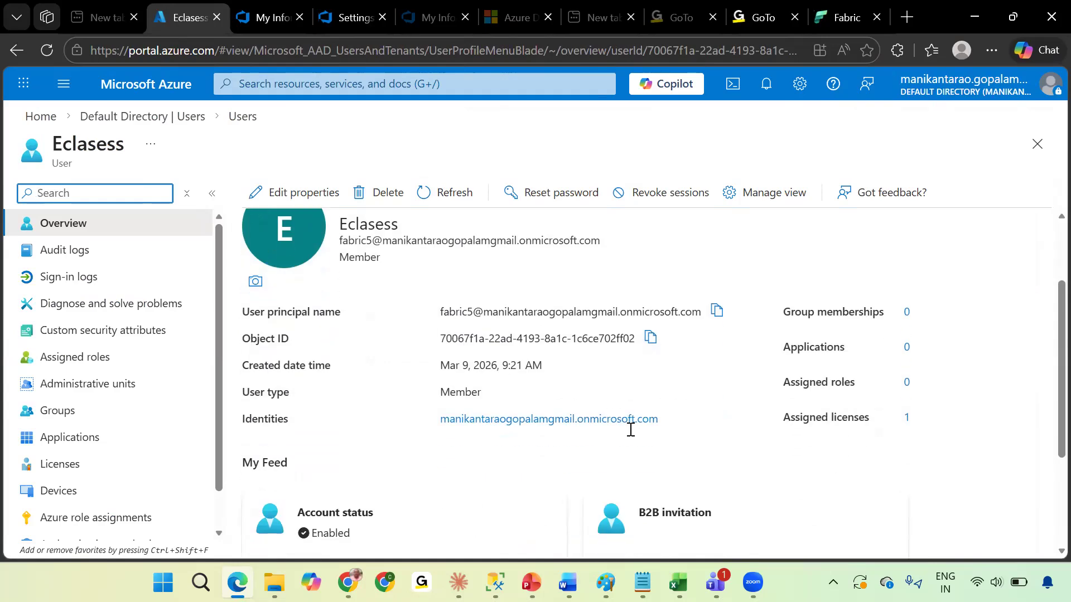
{"action": "scroll", "coordinate": [631, 429], "scroll_direction": "down", "scroll_amount": 1}
{"action": "scroll", "coordinate": [631, 430], "scroll_direction": "down", "scroll_amount": 1}
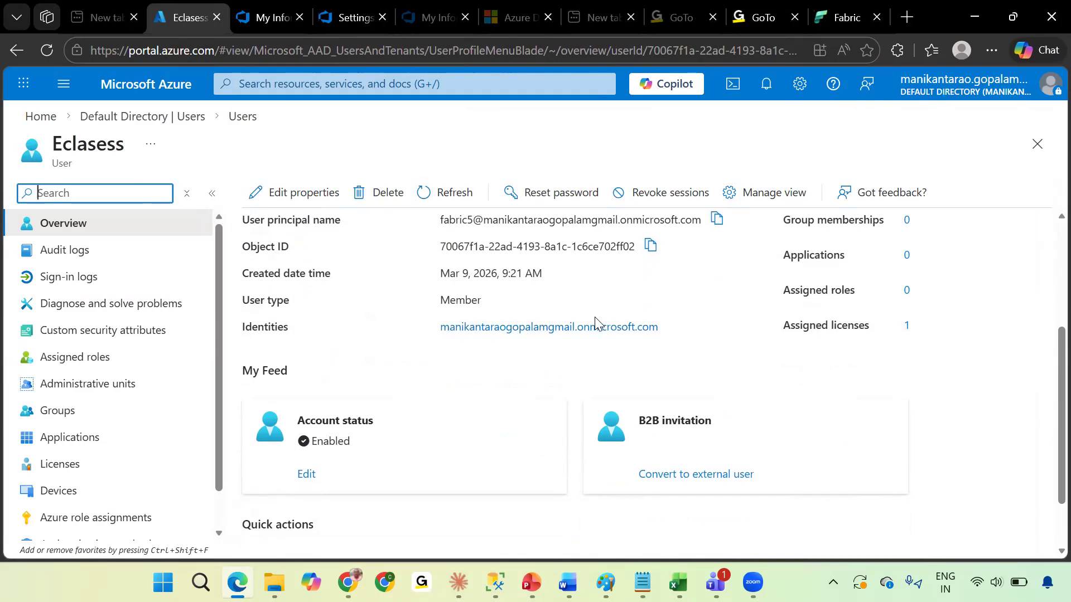
{"action": "scroll", "coordinate": [598, 323], "scroll_direction": "up", "scroll_amount": 1}
{"action": "scroll", "coordinate": [597, 324], "scroll_direction": "up", "scroll_amount": 3}
{"action": "left_click", "coordinate": [718, 357]}
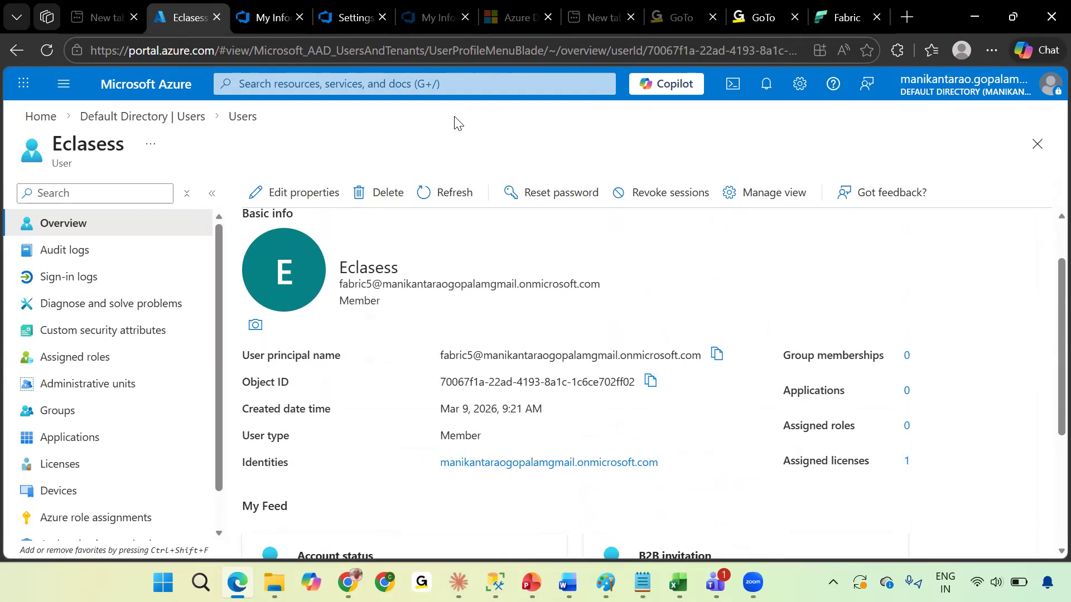
{"action": "left_click", "coordinate": [786, 205]}
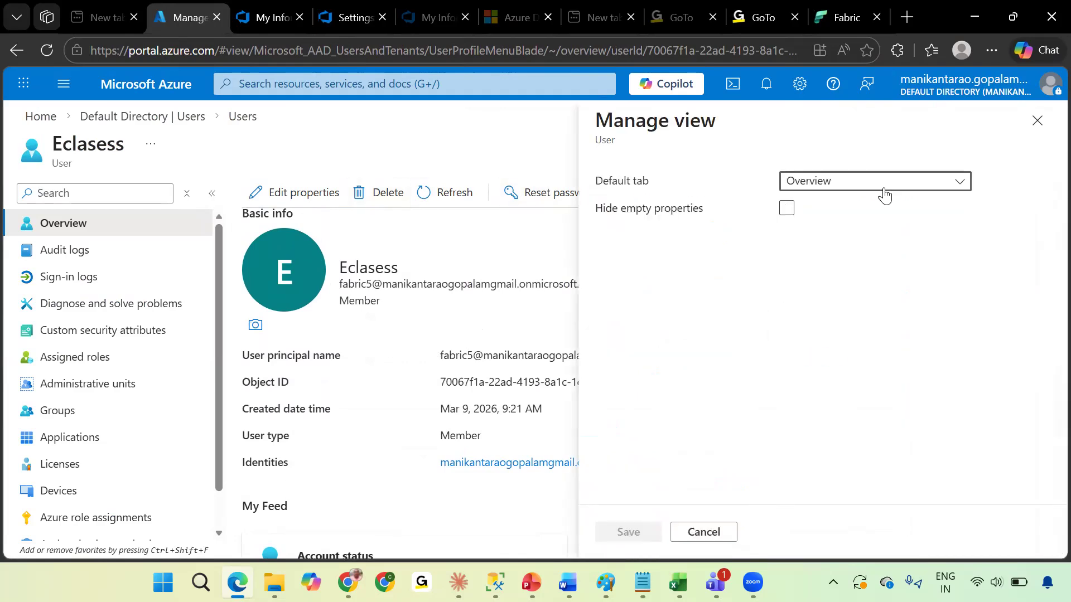
{"action": "left_click", "coordinate": [885, 196]}
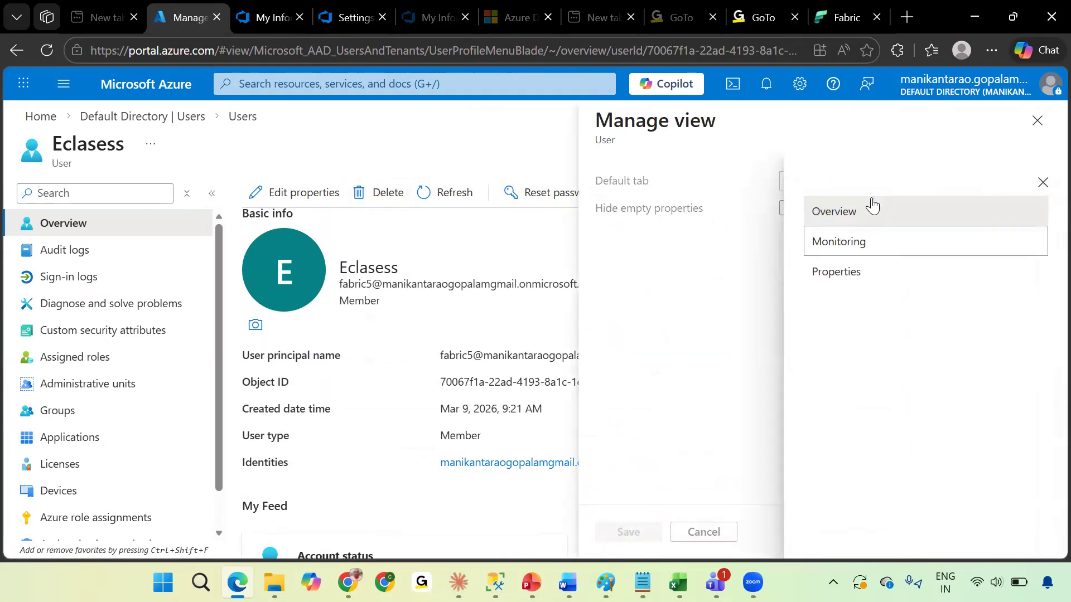
{"action": "left_click", "coordinate": [1043, 183]}
Try to add the copied Entra user with Basic access to LMS_Data_Development as Project Contributors in Azure DevOps.
{"action": "left_click", "coordinate": [332, 18]}
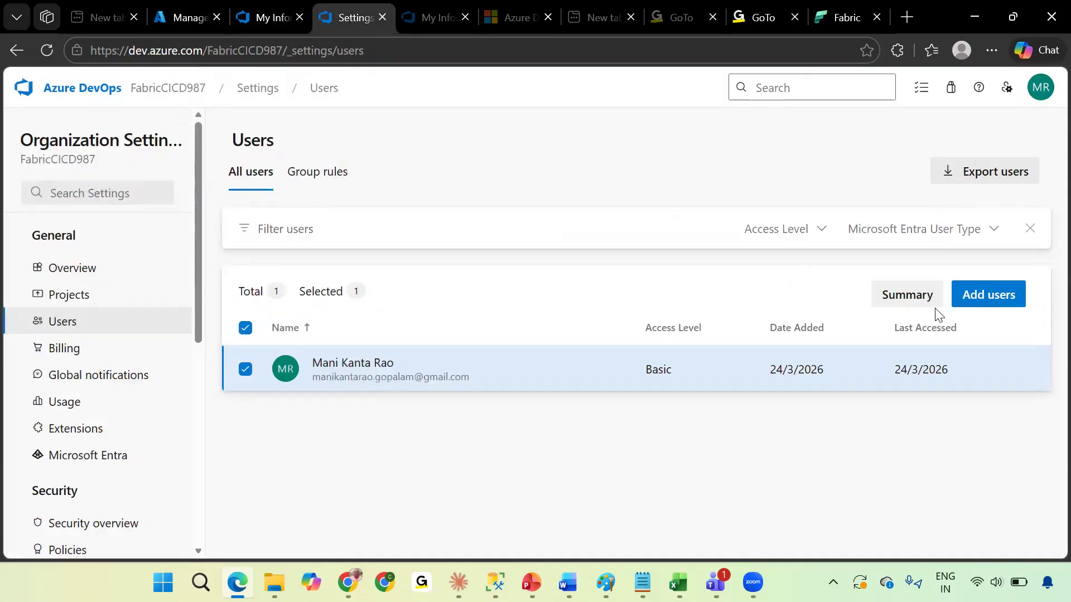
{"action": "left_click", "coordinate": [988, 302]}
{"action": "left_click", "coordinate": [714, 202]}
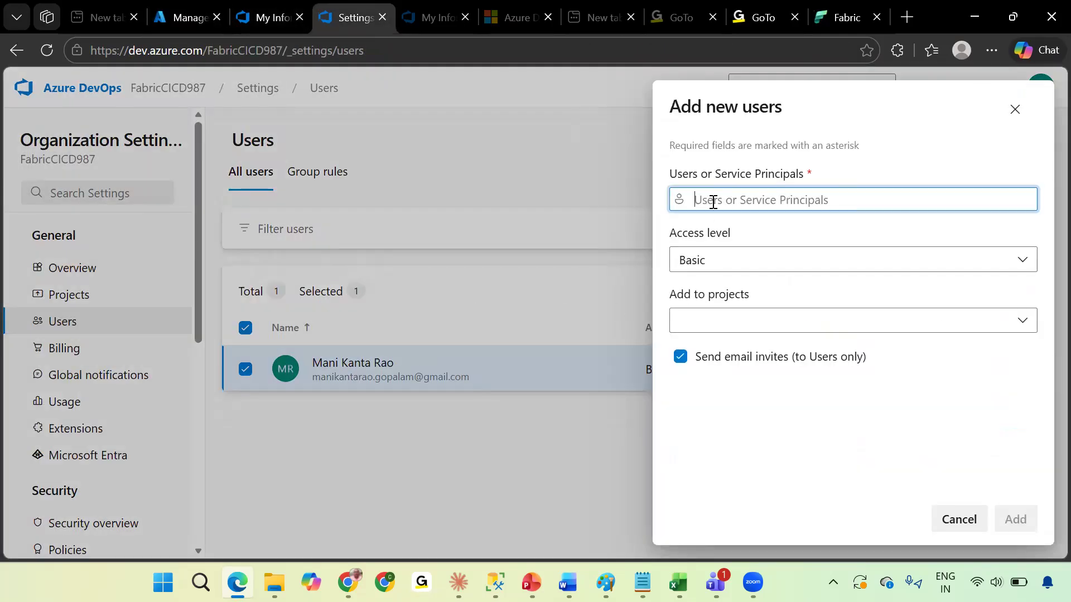
{"action": "key", "text": "ctrl+v"}
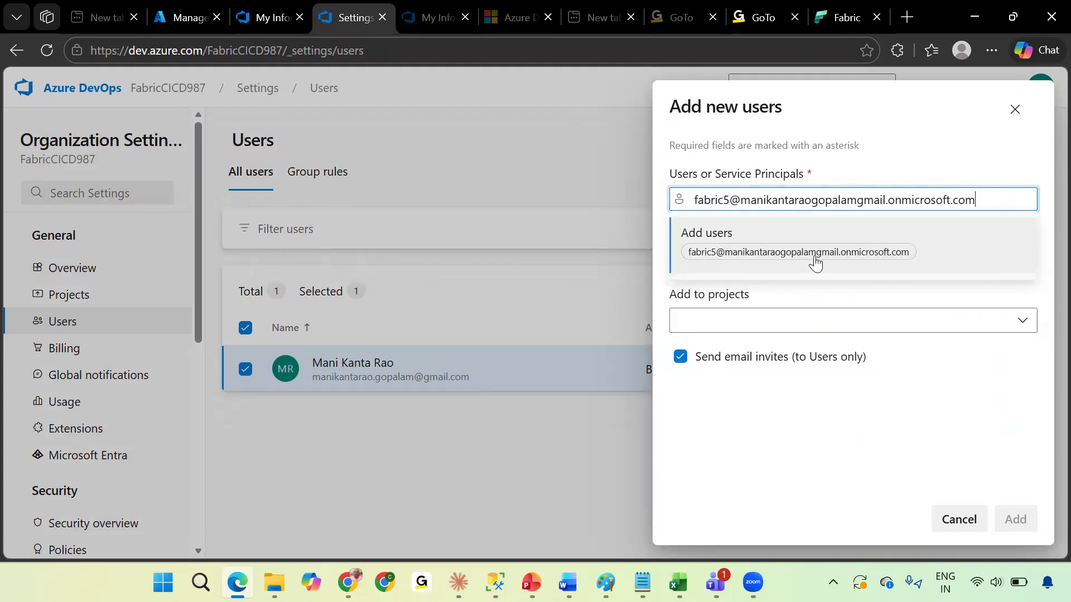
{"action": "left_click", "coordinate": [815, 260]}
{"action": "left_click", "coordinate": [879, 354]}
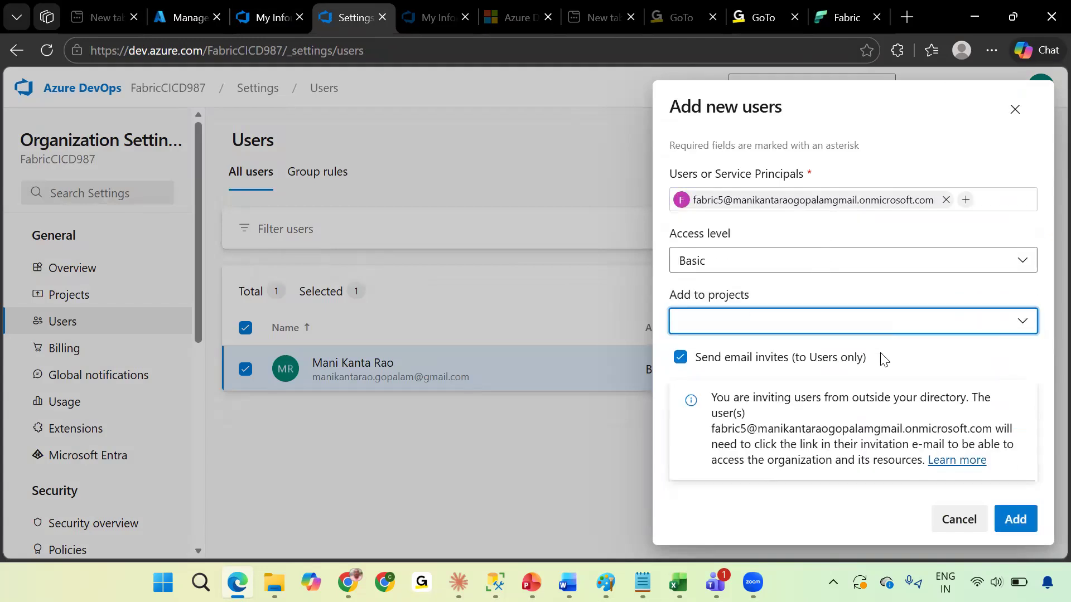
{"action": "left_click", "coordinate": [850, 328]}
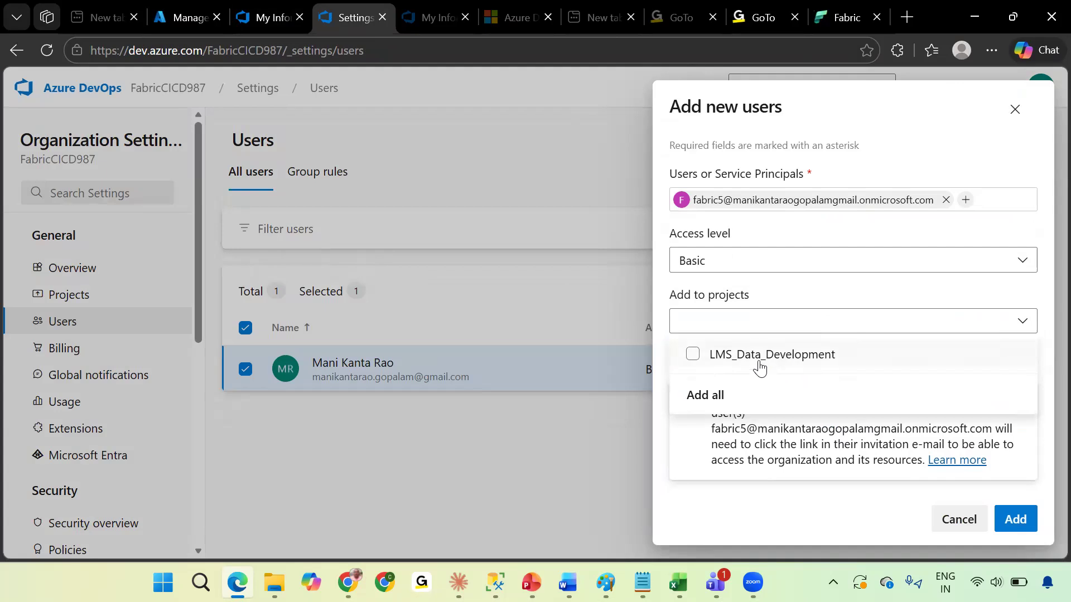
{"action": "left_click", "coordinate": [724, 360]}
{"action": "left_click", "coordinate": [947, 448]}
{"action": "left_click", "coordinate": [886, 400]}
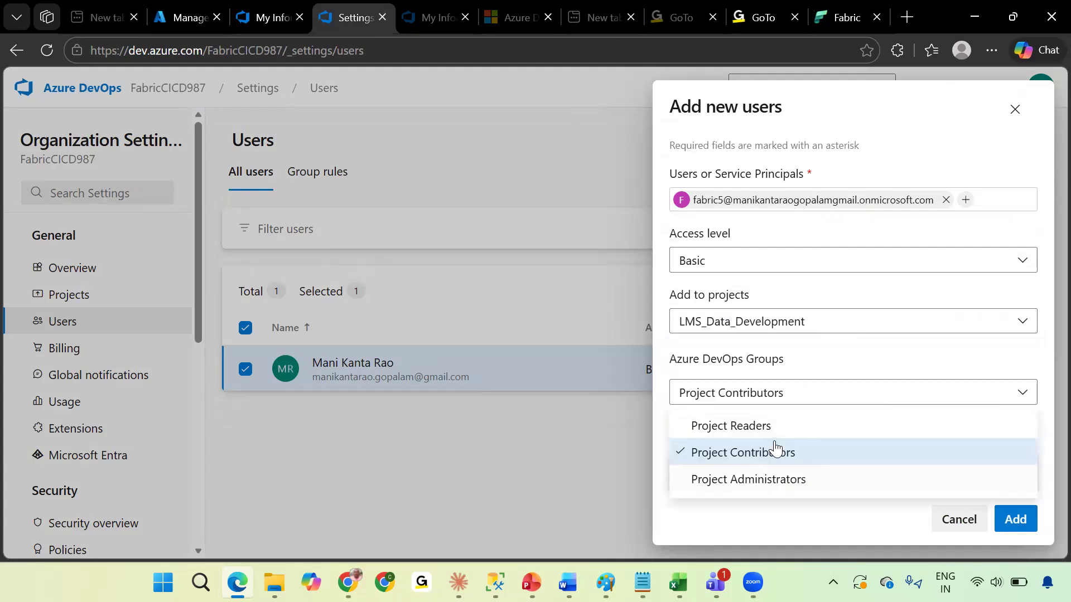
{"action": "left_click", "coordinate": [777, 449]}
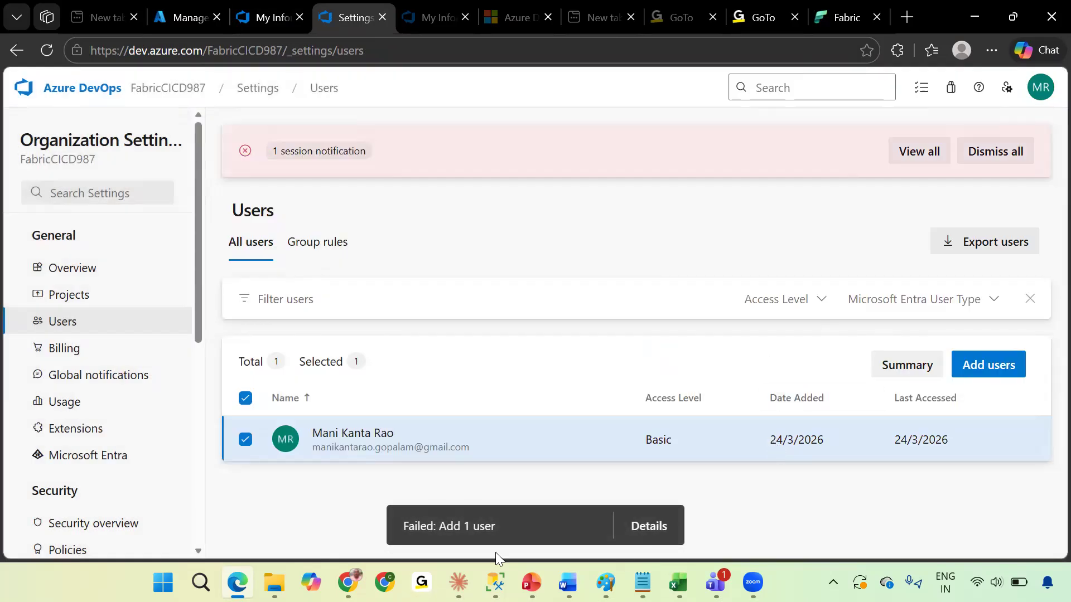
Switch to the FabricCICD9878 organization window and inspect its Microsoft Entra directory connection and domain.
{"action": "mouse_move", "coordinate": [714, 583]}
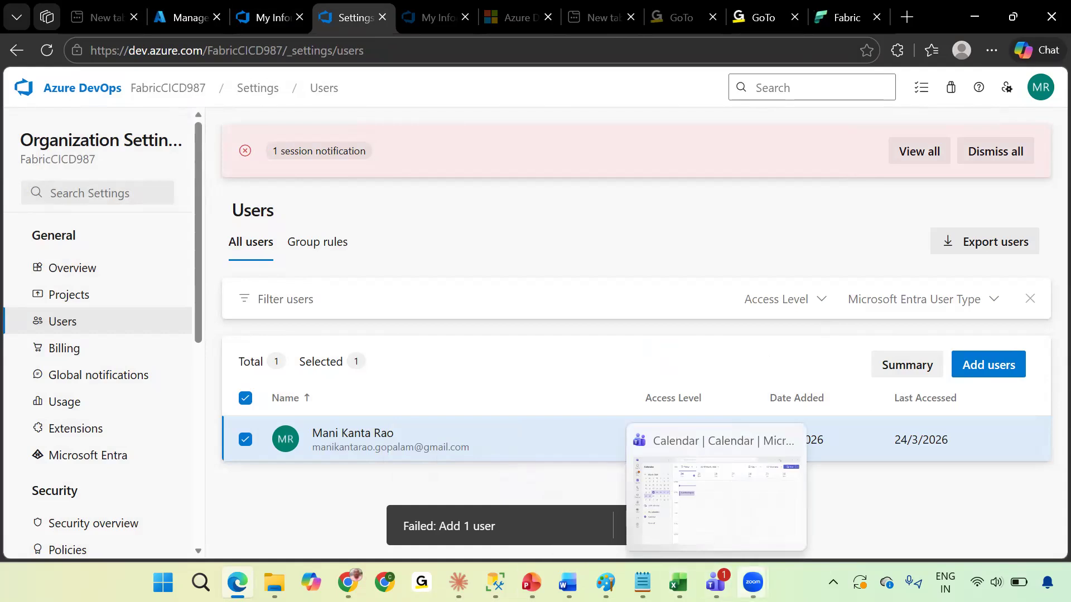
{"action": "left_click", "coordinate": [753, 582]}
{"action": "left_click", "coordinate": [843, 500]}
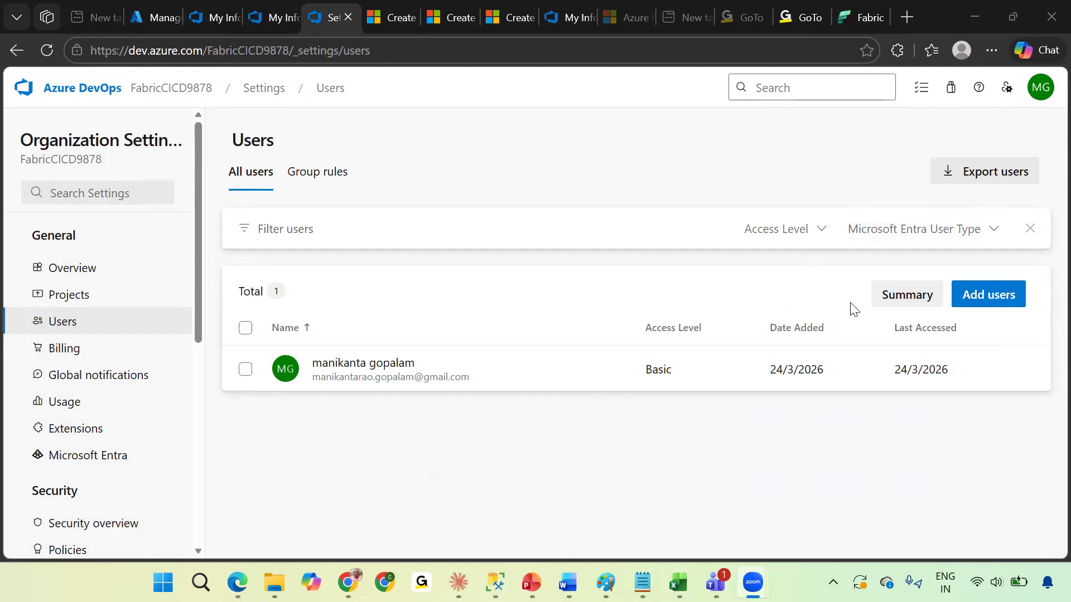
{"action": "left_click", "coordinate": [95, 455]}
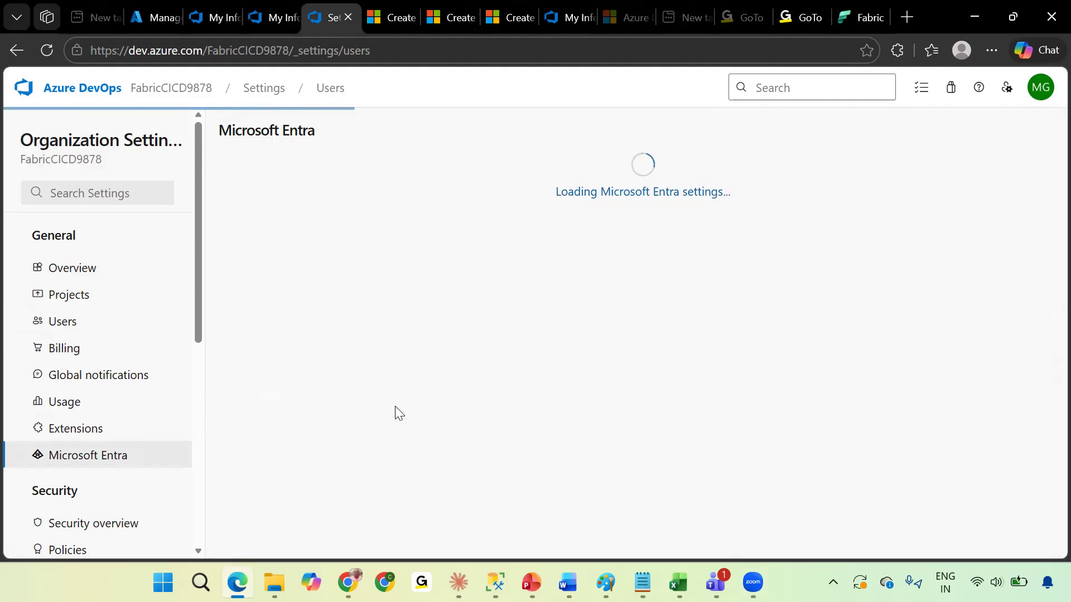
{"action": "left_click_drag", "start_coordinate": [292, 213], "coordinate": [533, 217]}
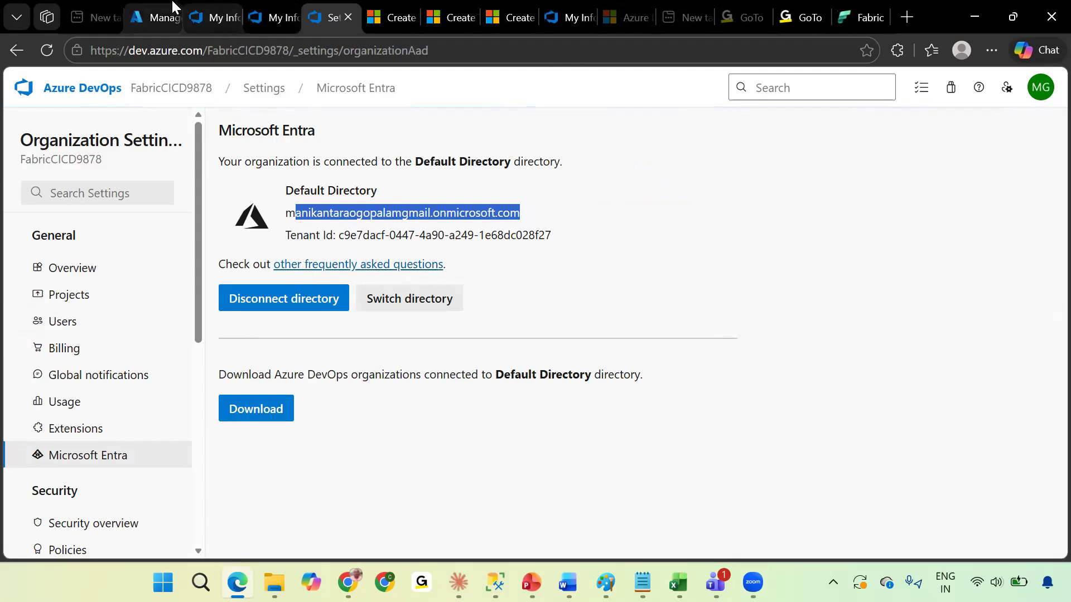
Compare the signed-in accounts across the Azure portal and Azure DevOps profile tabs, then return to organization settings.
{"action": "left_click", "coordinate": [156, 9]}
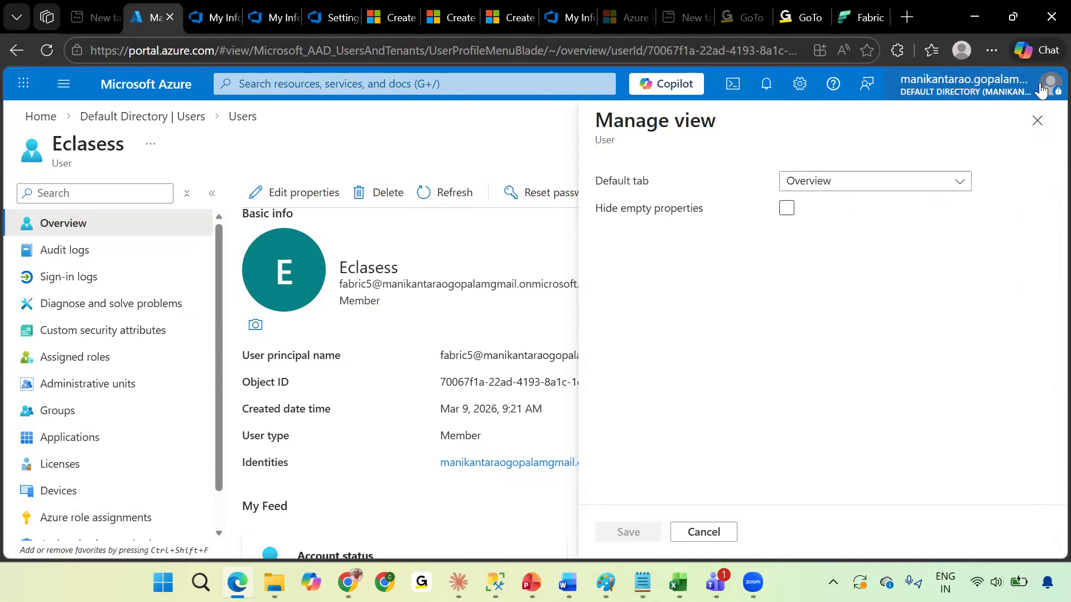
{"action": "left_click", "coordinate": [999, 87]}
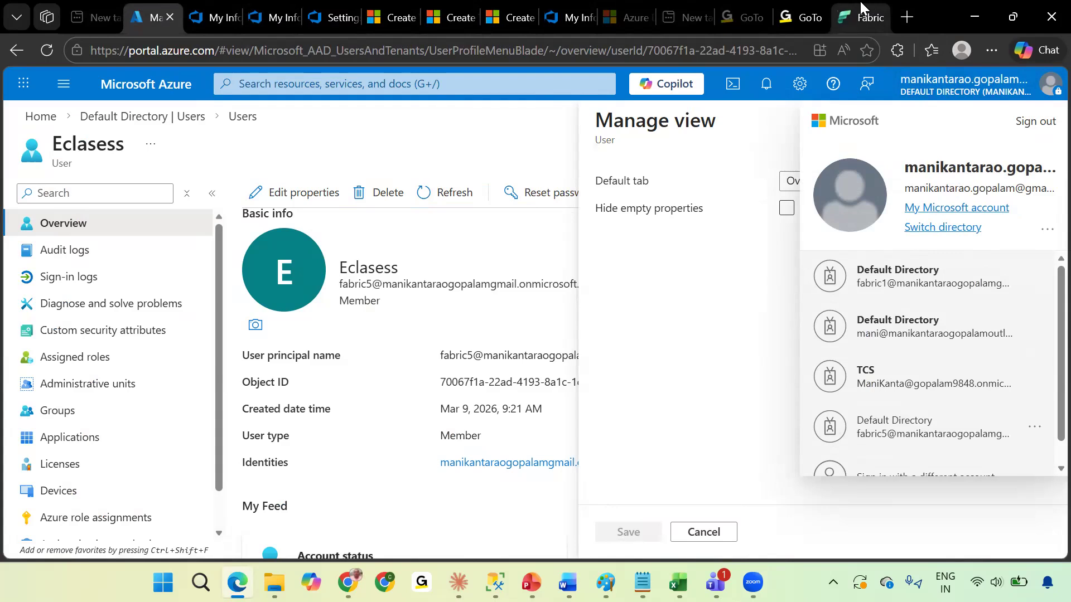
{"action": "left_click", "coordinate": [197, 9]}
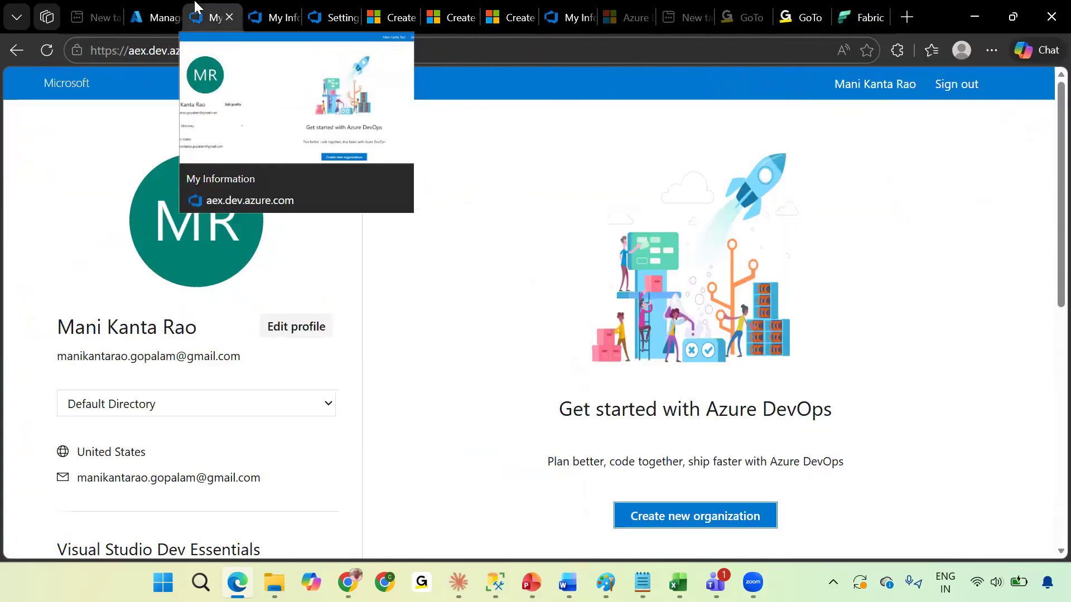
{"action": "left_click", "coordinate": [254, 9]}
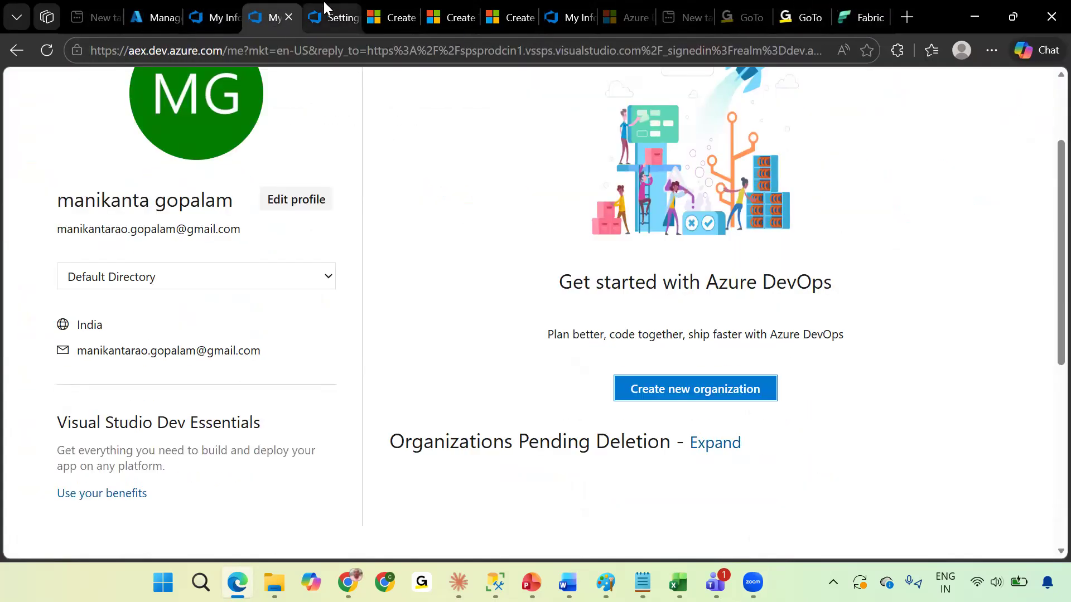
{"action": "left_click", "coordinate": [323, 2]}
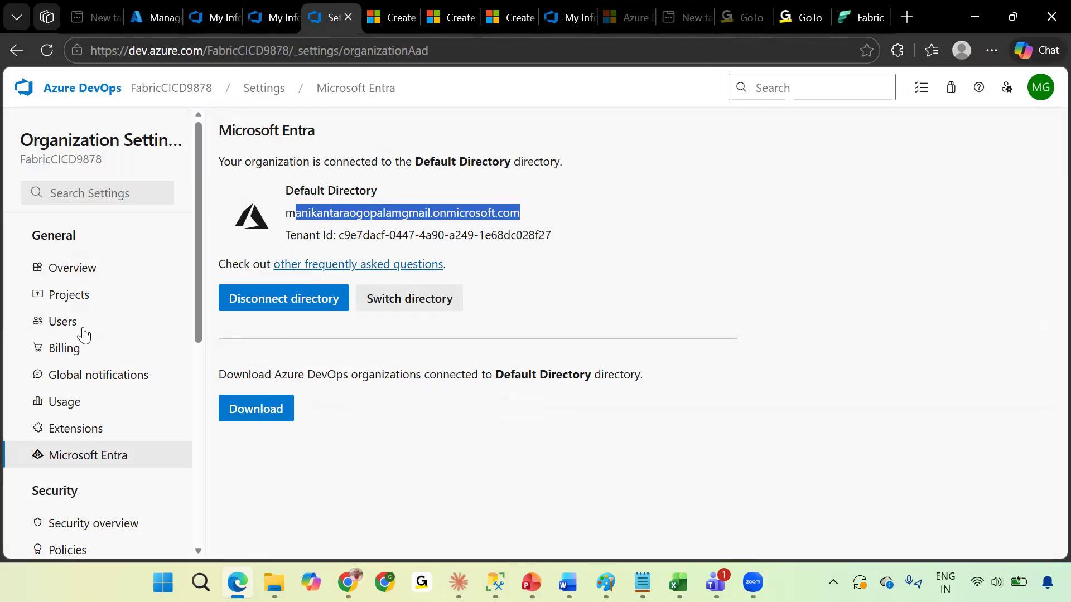
Add the Eclasess Entra user to the organization with Basic access, in LMS_Data_Development as Project Administrators.
{"action": "left_click", "coordinate": [84, 328]}
{"action": "left_click", "coordinate": [985, 294]}
{"action": "left_click", "coordinate": [754, 206]}
{"action": "type", "text": "fabric"}
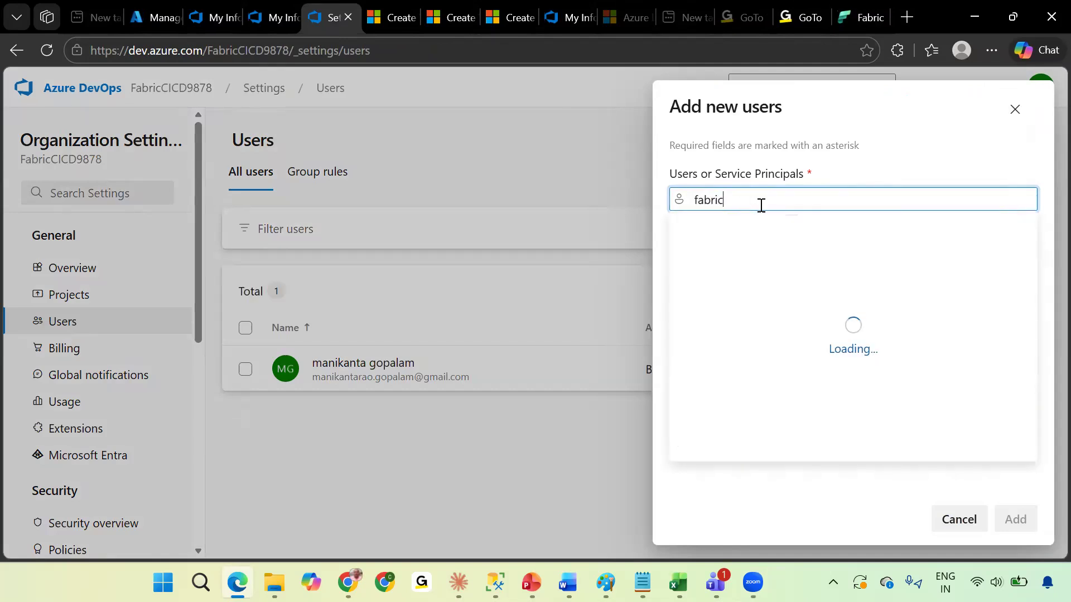
{"action": "type", "text": "5"}
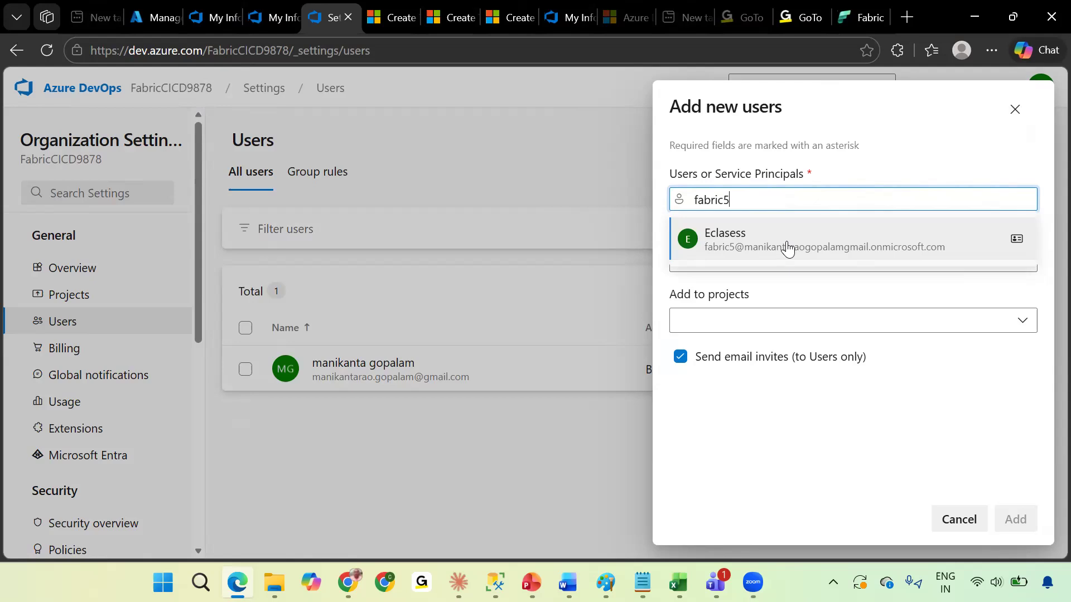
{"action": "left_click", "coordinate": [788, 249]}
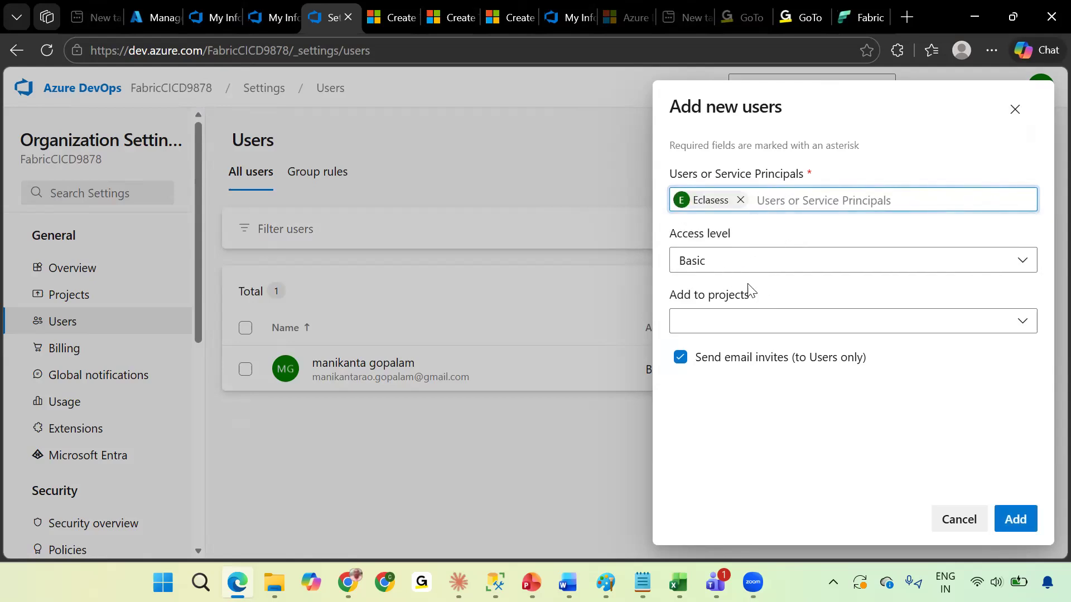
{"action": "left_click", "coordinate": [827, 328]}
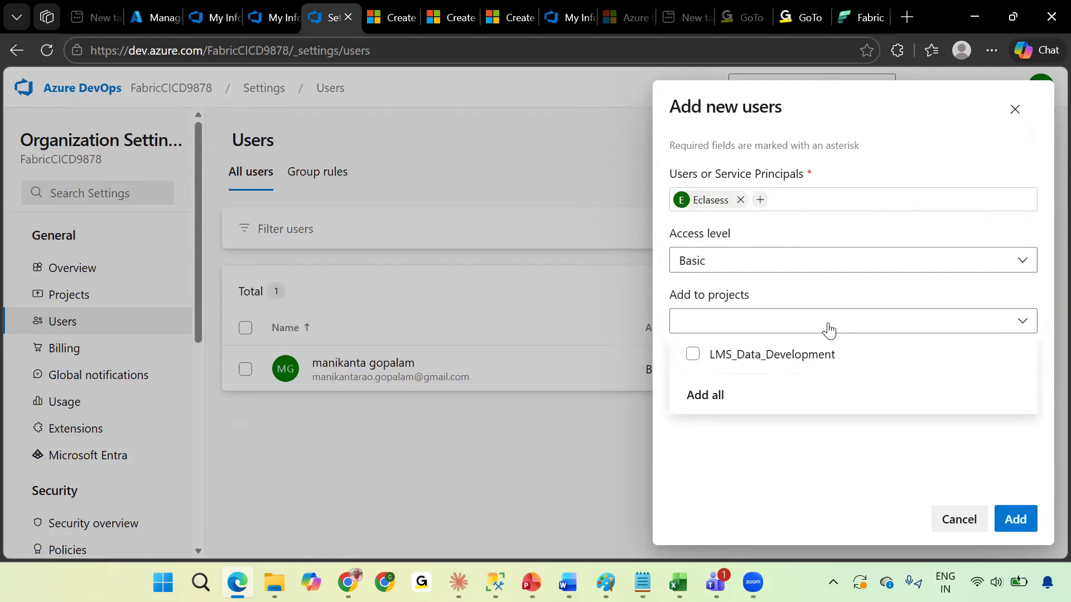
{"action": "left_click", "coordinate": [736, 356]}
{"action": "left_click", "coordinate": [795, 457]}
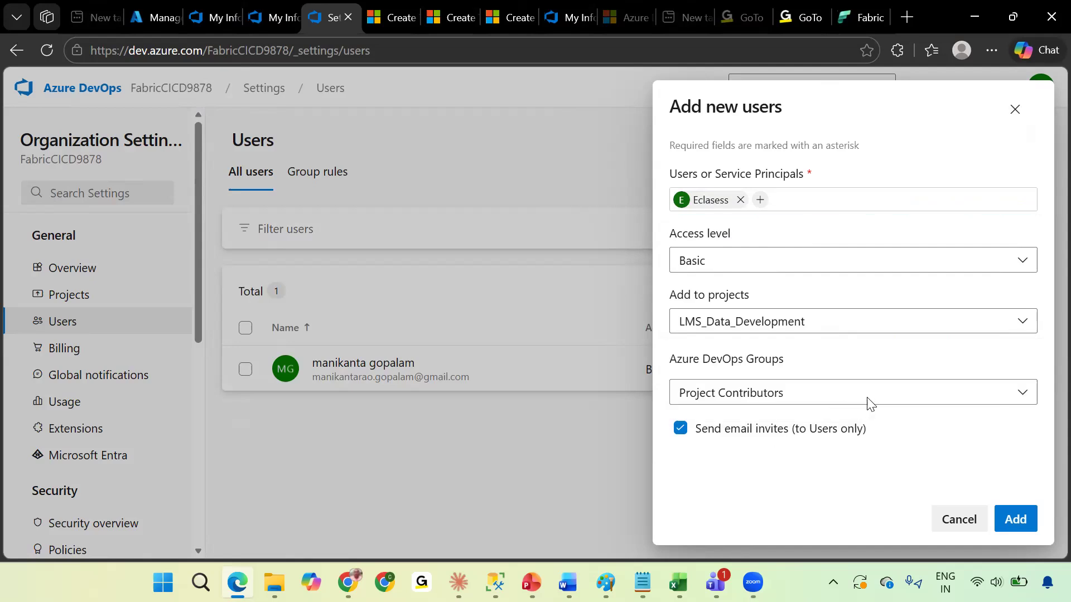
{"action": "left_click", "coordinate": [888, 399]}
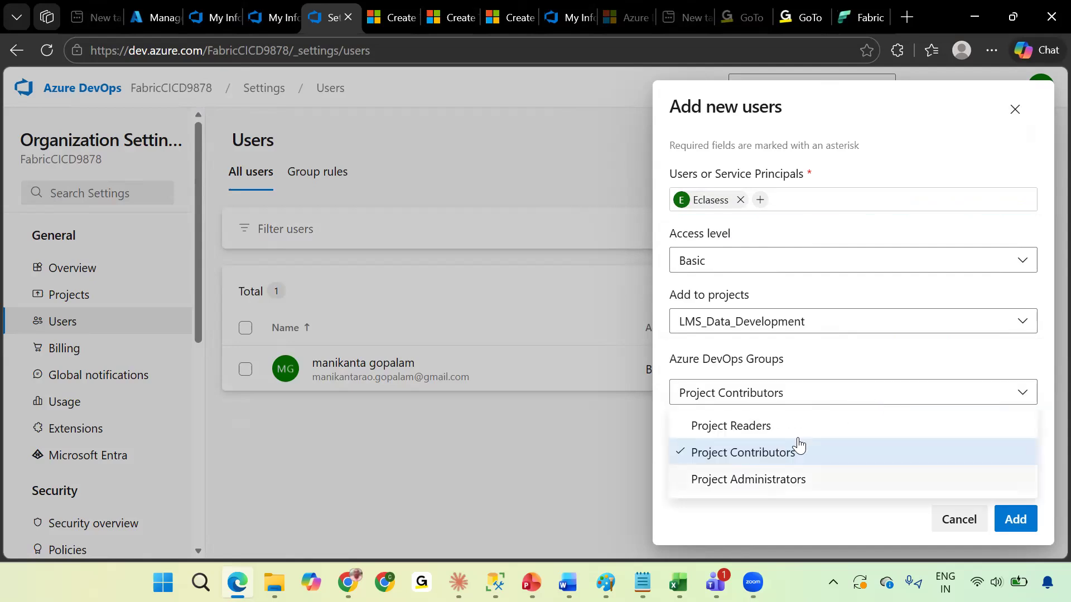
{"action": "left_click", "coordinate": [799, 478]}
{"action": "key", "text": "Return"}
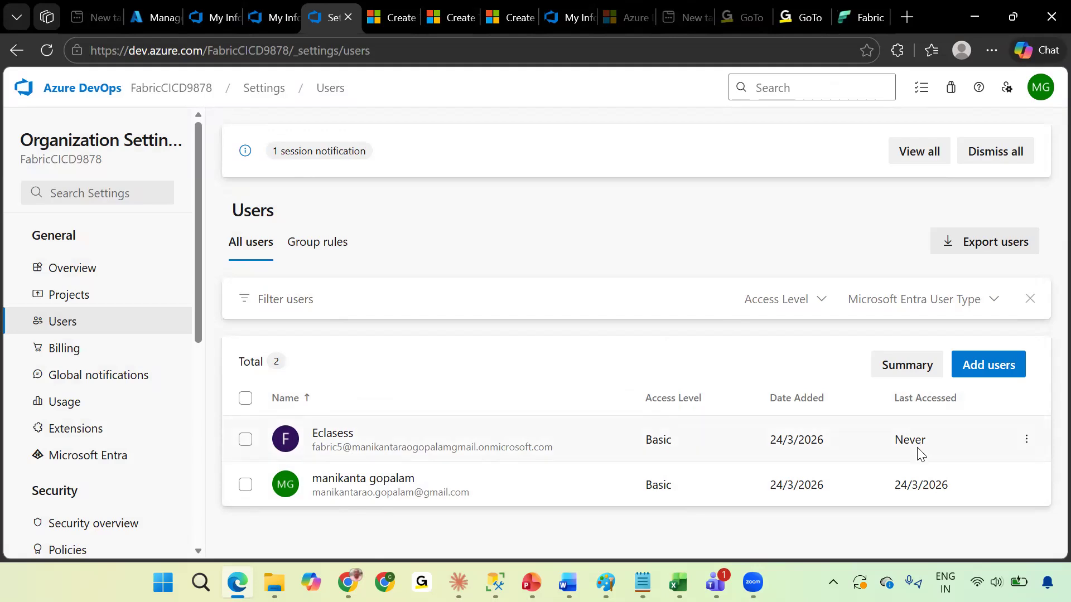
Open the Eclasess user's management dialog to review its project group, then cancel it.
{"action": "left_click", "coordinate": [1026, 439]}
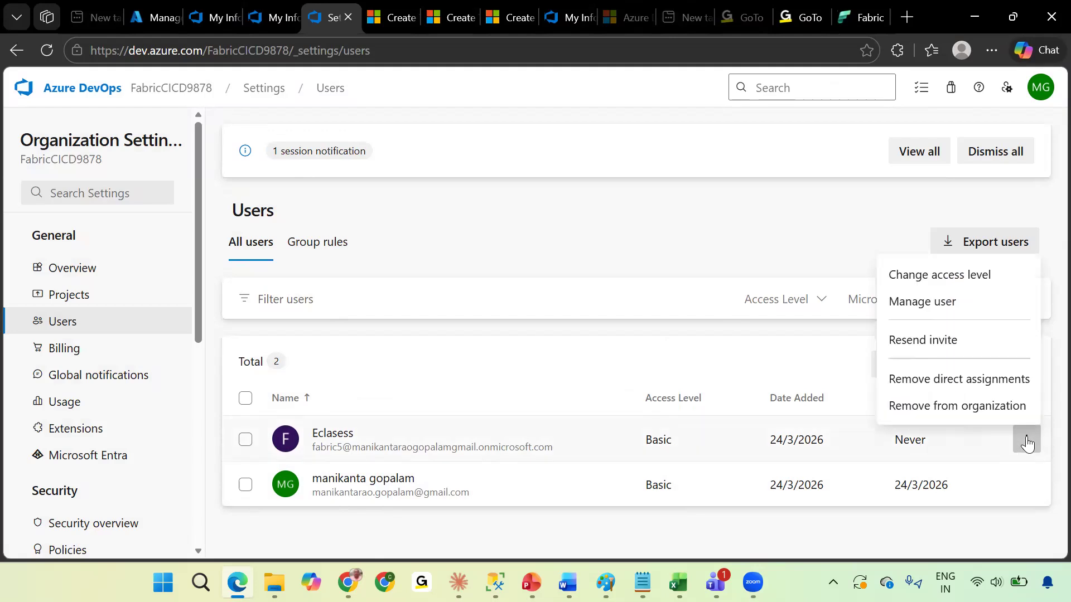
{"action": "left_click", "coordinate": [905, 308]}
{"action": "left_click", "coordinate": [824, 339]}
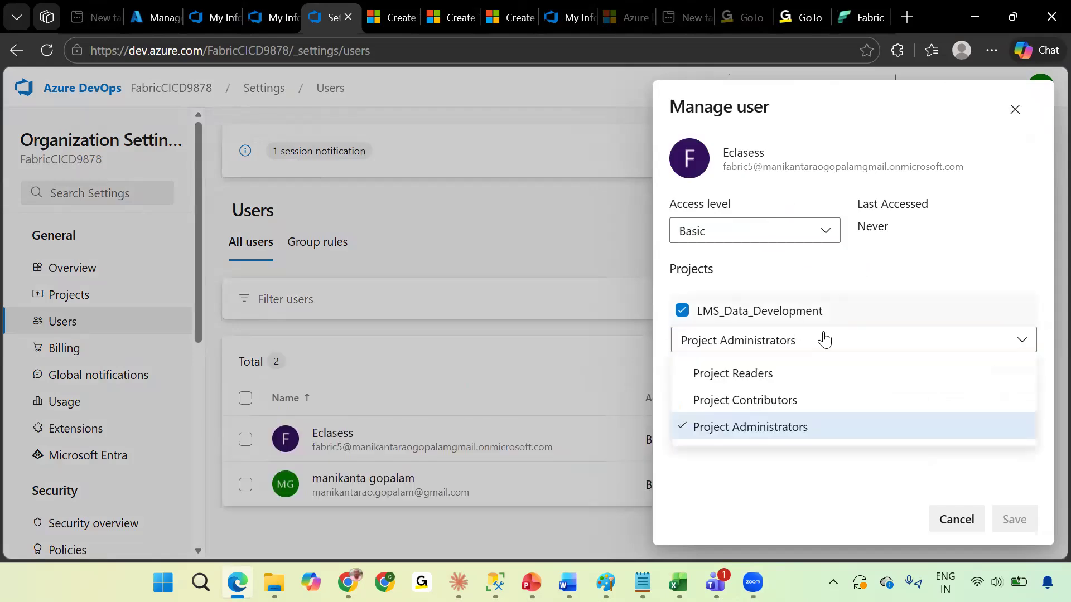
{"action": "left_click", "coordinate": [862, 455]}
{"action": "left_click", "coordinate": [956, 520]}
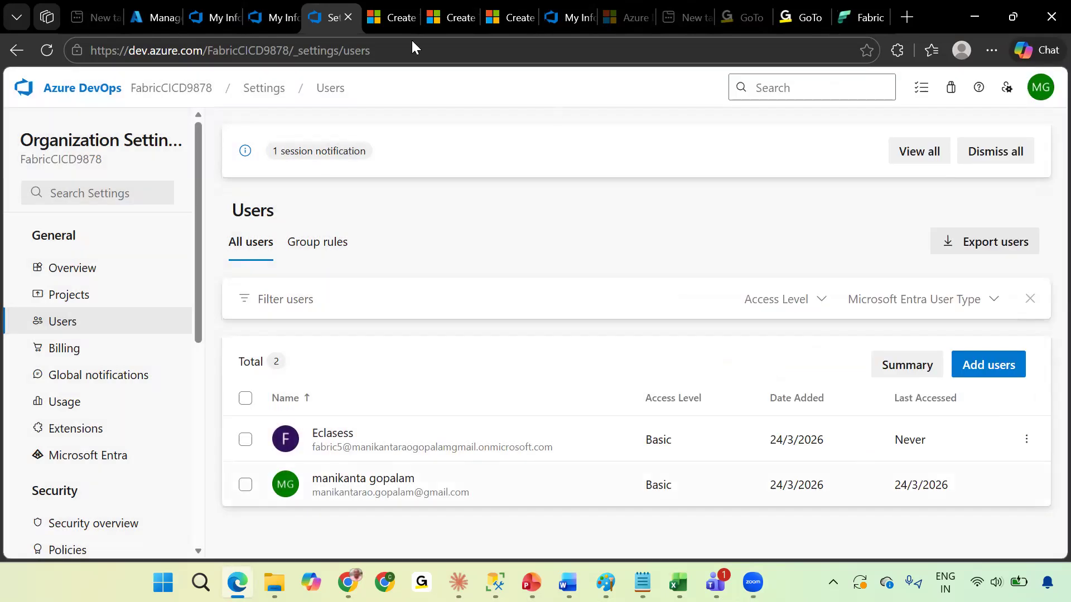
In the Fabric workspace's Git integration settings, select organization FabricCICD9878 and project LMS_Data_Development.
{"action": "left_click", "coordinate": [864, 4]}
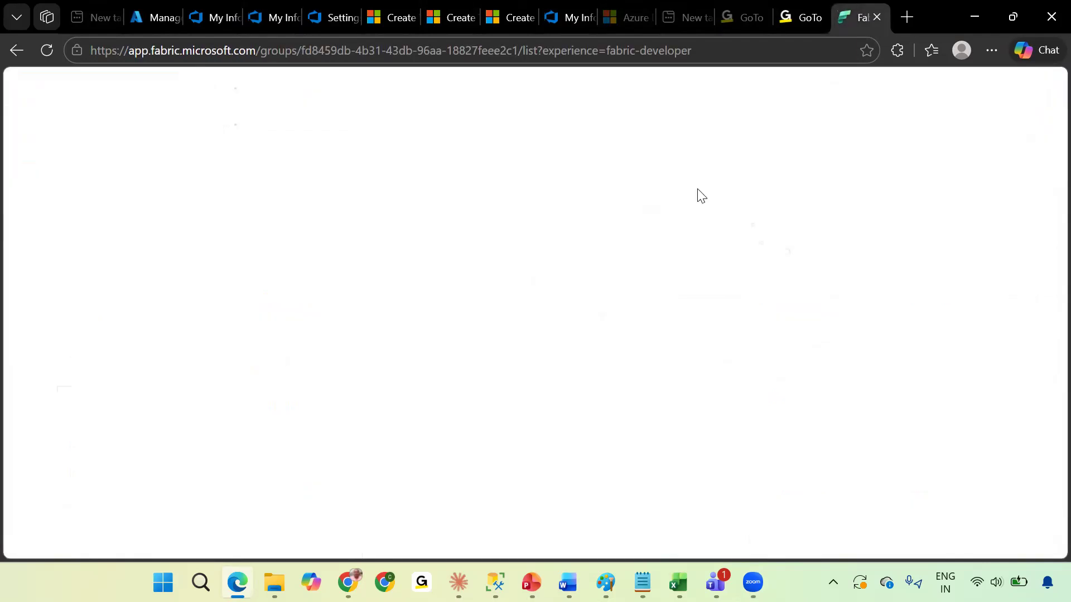
{"action": "left_click", "coordinate": [983, 137]}
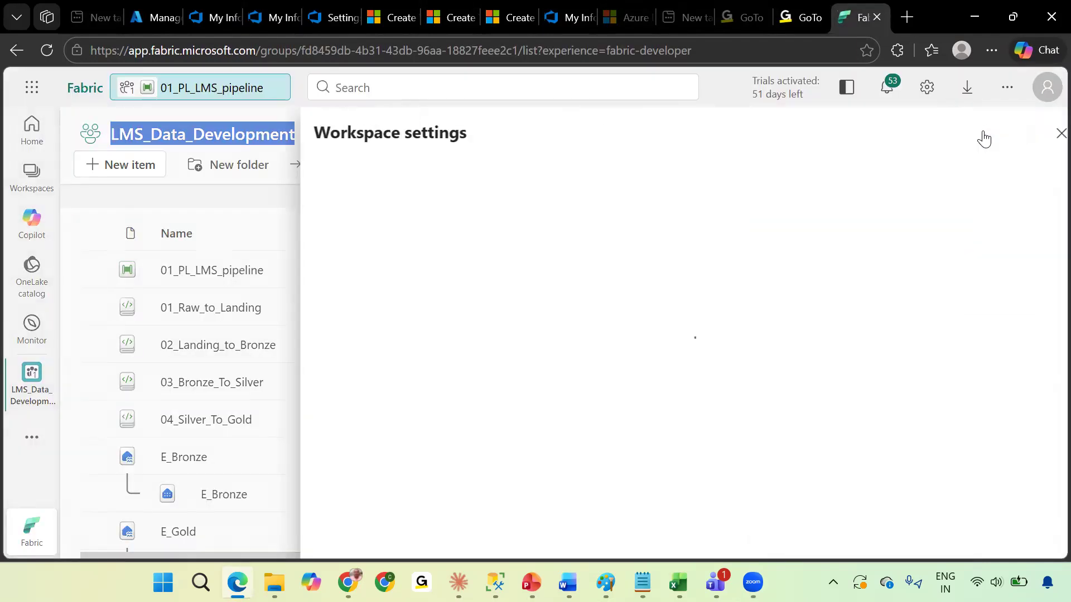
{"action": "left_click", "coordinate": [340, 312]}
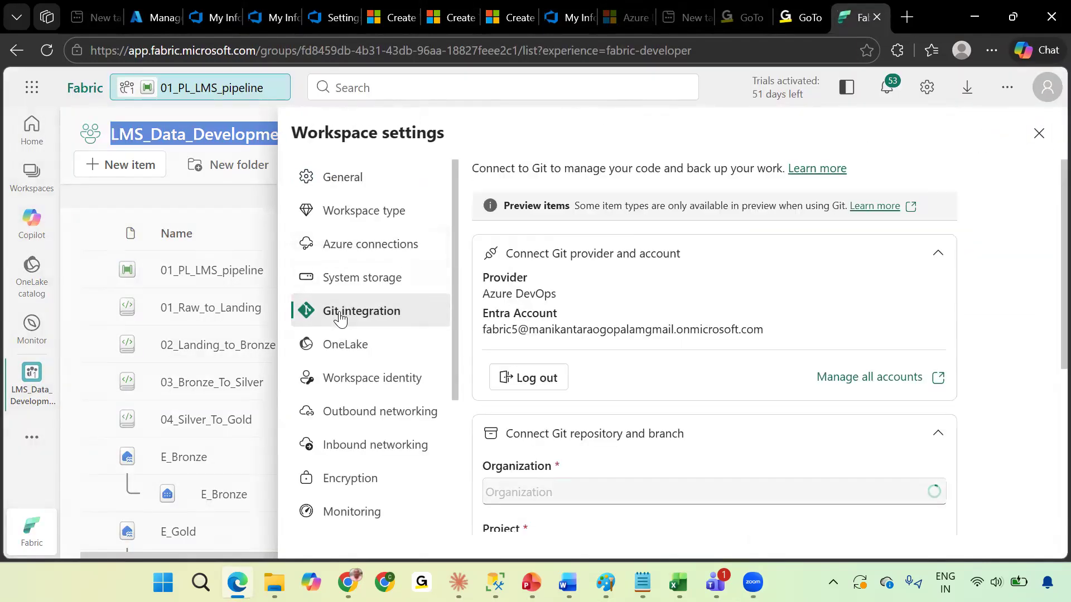
{"action": "scroll", "coordinate": [624, 372], "scroll_direction": "down", "scroll_amount": 2}
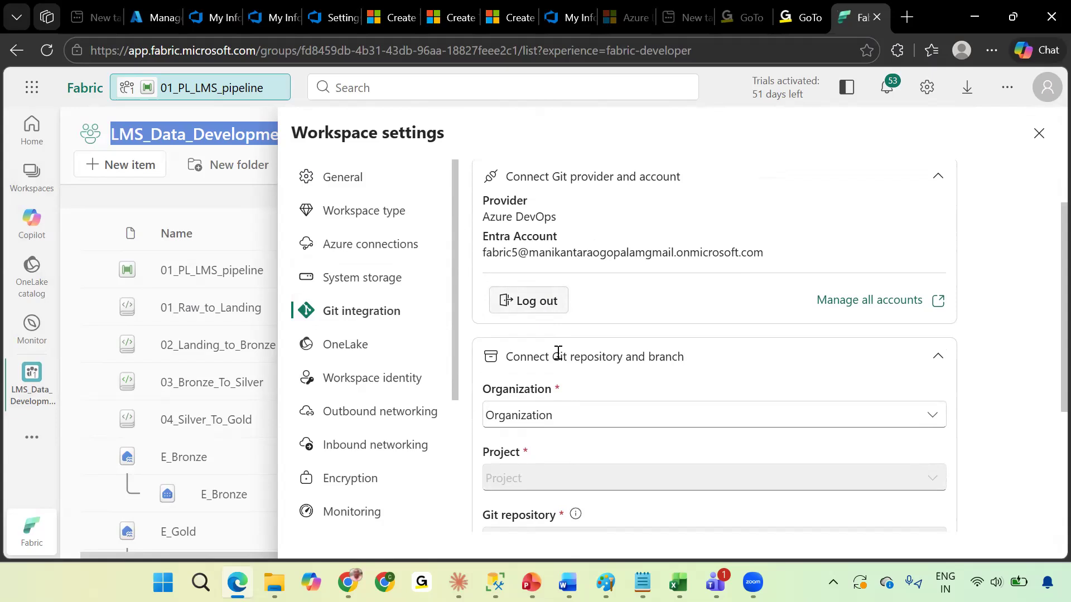
{"action": "left_click", "coordinate": [561, 423]}
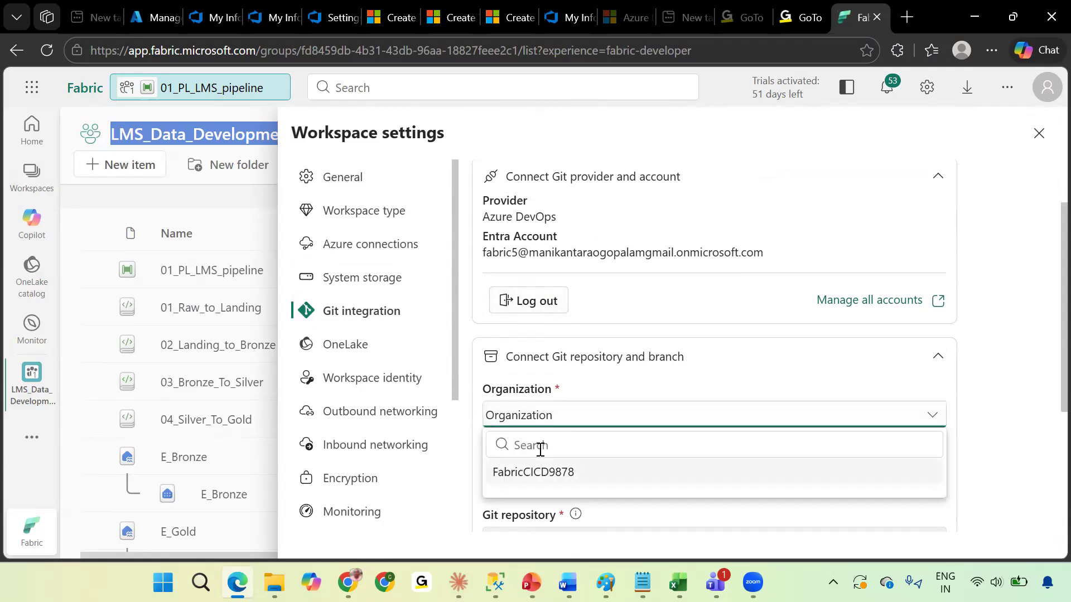
{"action": "left_click", "coordinate": [540, 467]}
{"action": "scroll", "coordinate": [613, 424], "scroll_direction": "down", "scroll_amount": 2}
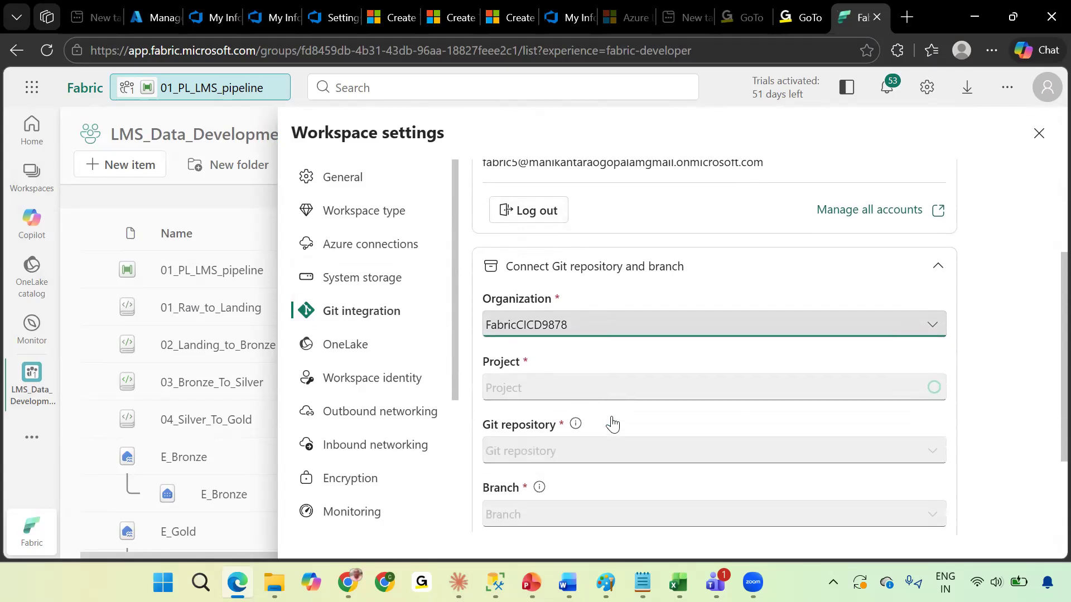
{"action": "left_click", "coordinate": [592, 388]}
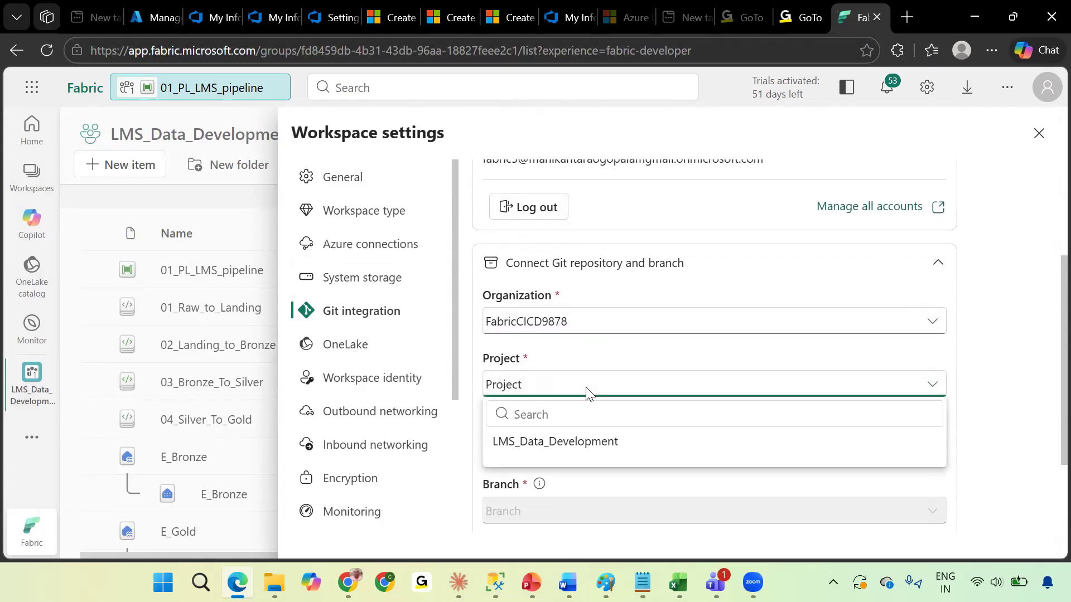
{"action": "left_click", "coordinate": [553, 439]}
{"action": "scroll", "coordinate": [622, 392], "scroll_direction": "down", "scroll_amount": 1}
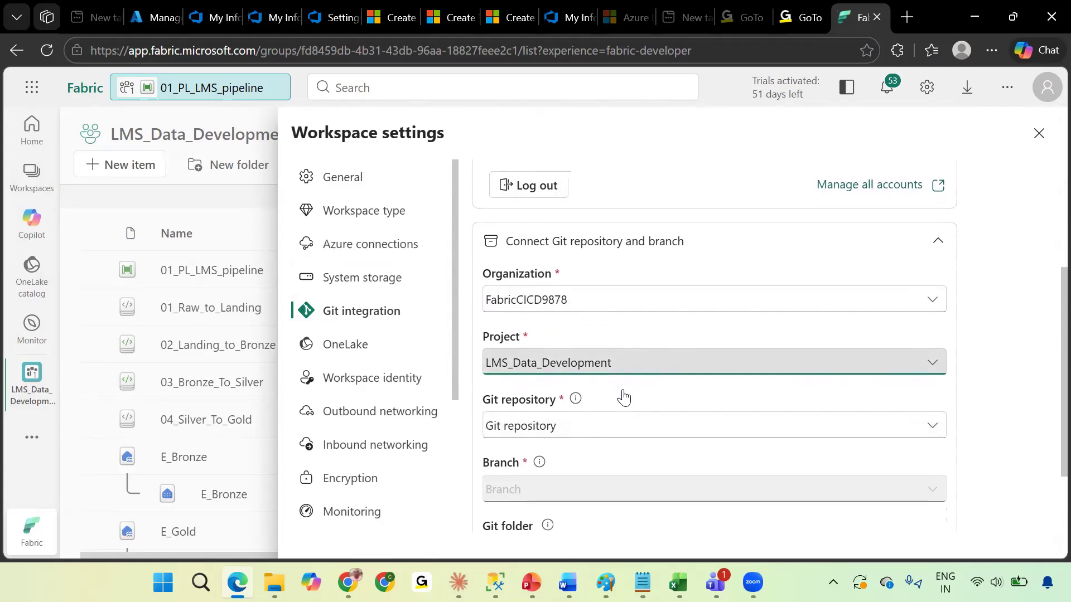
Create a new Git repository named FabricDevCI with a README in the LMS_Data_Development project.
{"action": "left_click", "coordinate": [211, 16]}
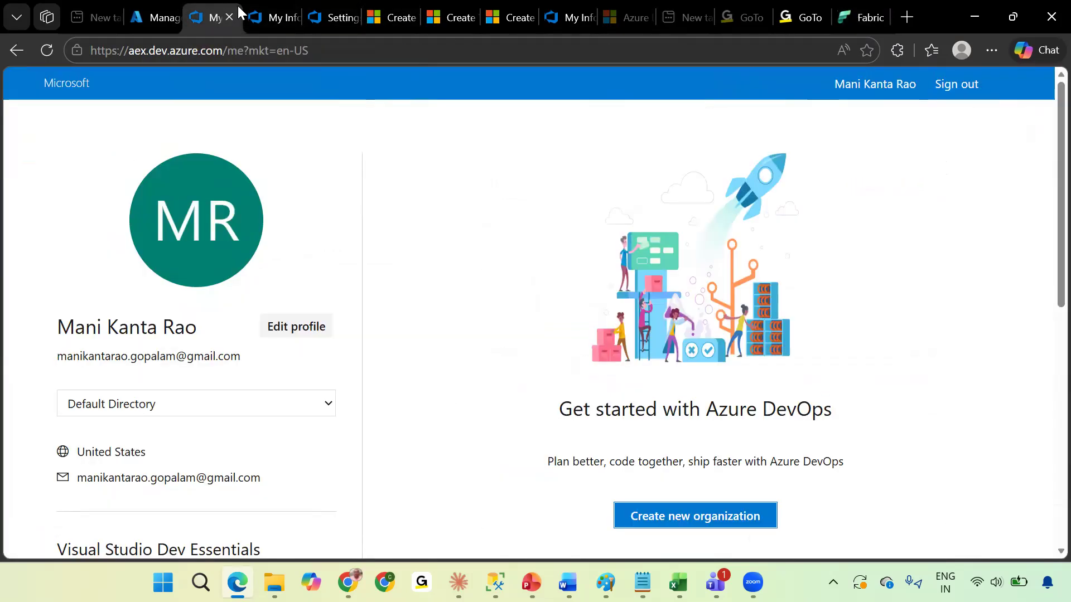
{"action": "left_click", "coordinate": [261, 13]}
{"action": "left_click", "coordinate": [306, 13]}
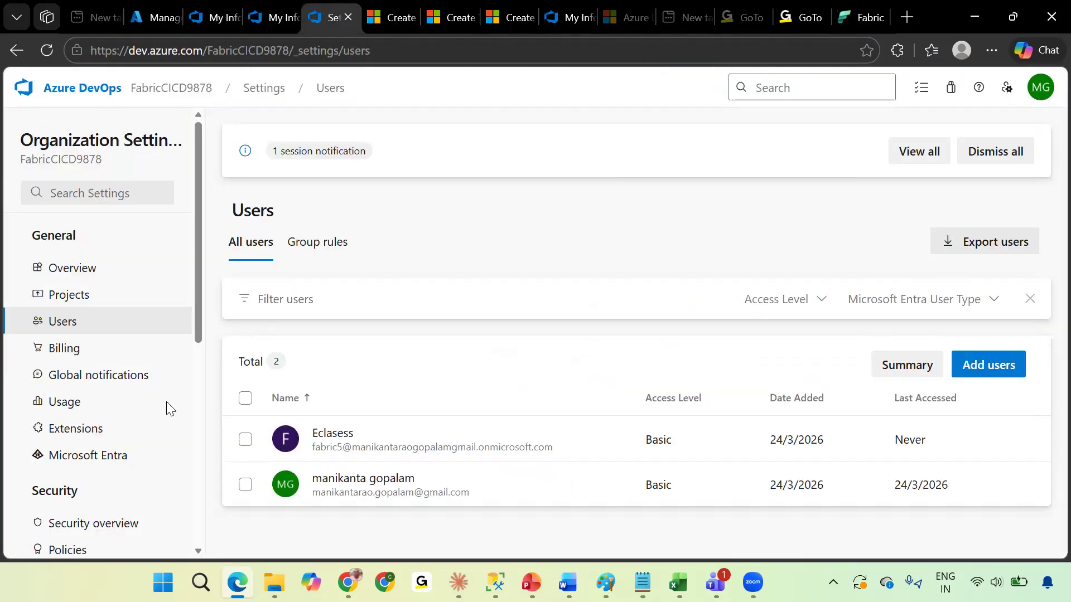
{"action": "left_click", "coordinate": [132, 88]}
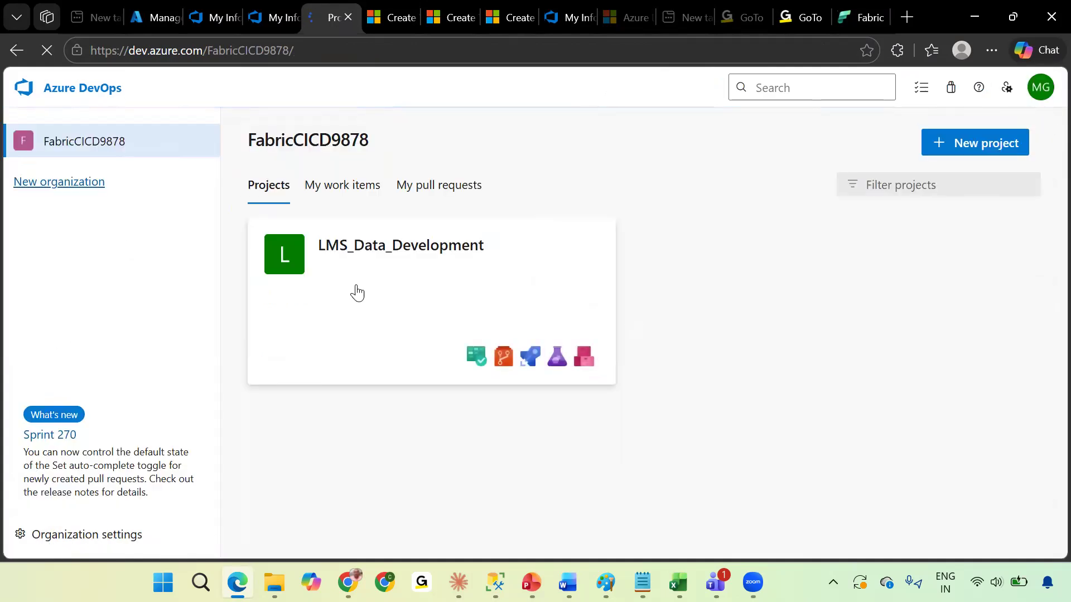
{"action": "left_click", "coordinate": [266, 334]}
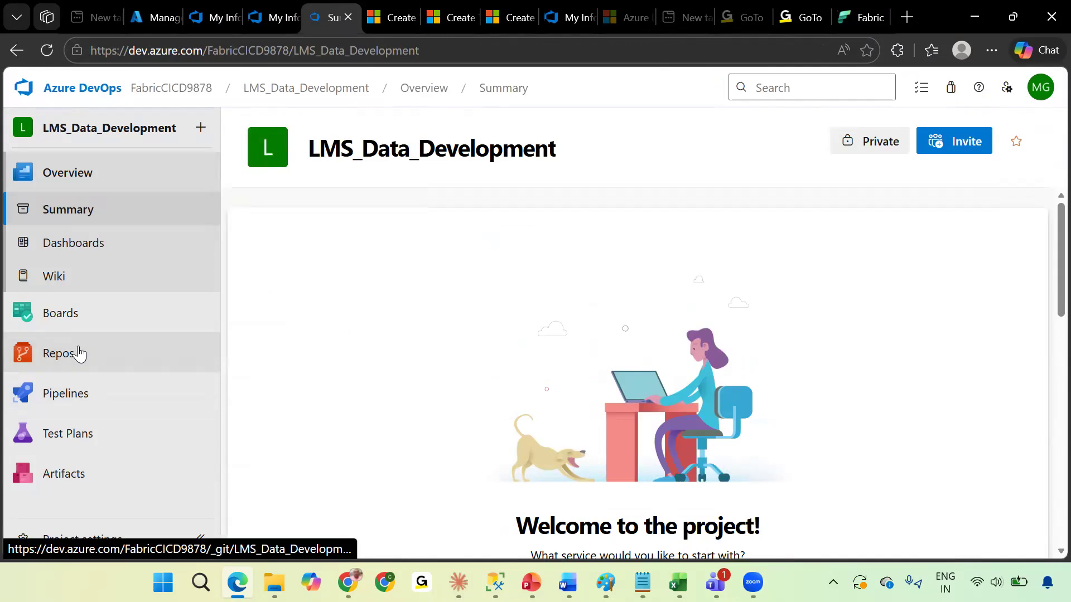
{"action": "left_click", "coordinate": [79, 353]}
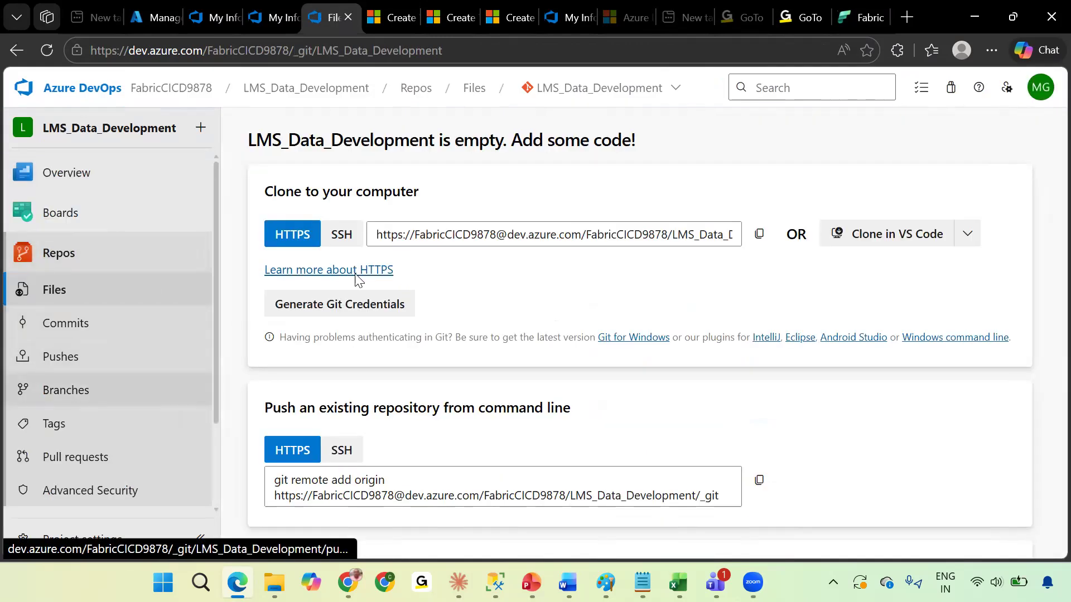
{"action": "left_click", "coordinate": [598, 88]}
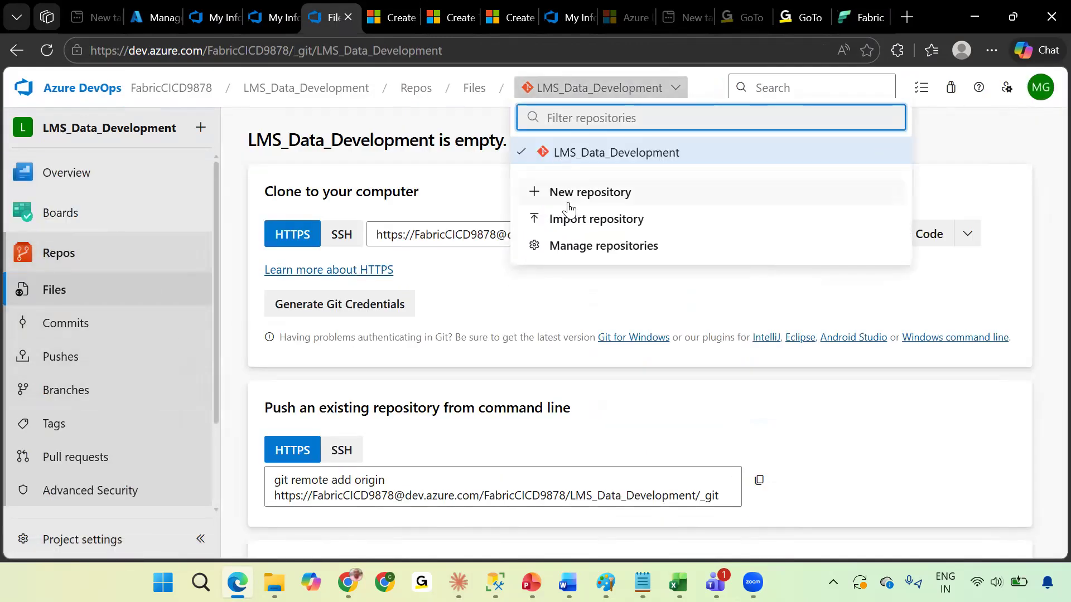
{"action": "left_click", "coordinate": [589, 191]}
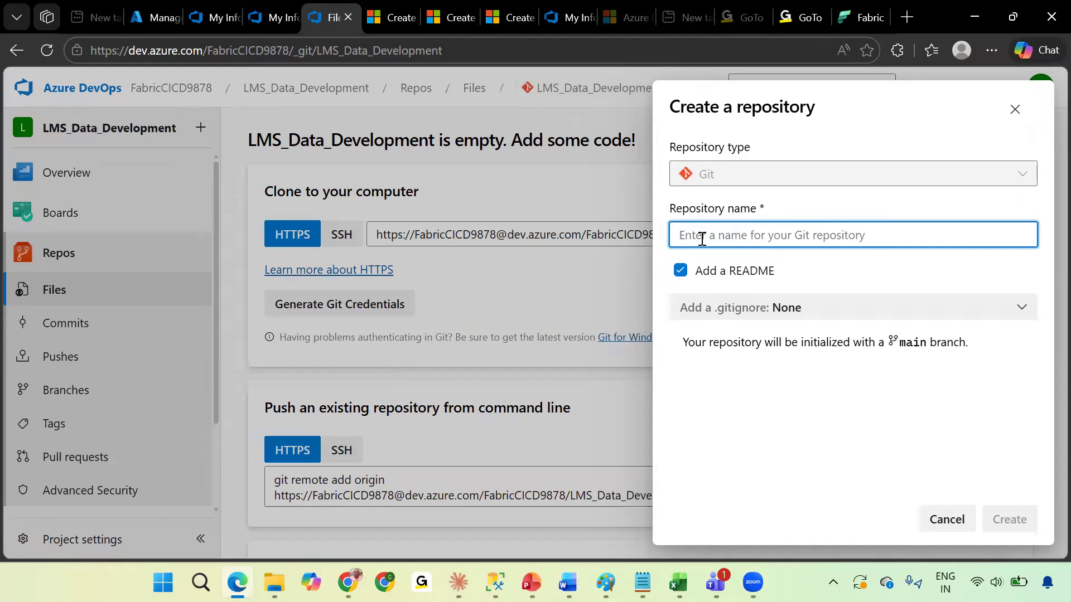
{"action": "type", "text": "FA"}
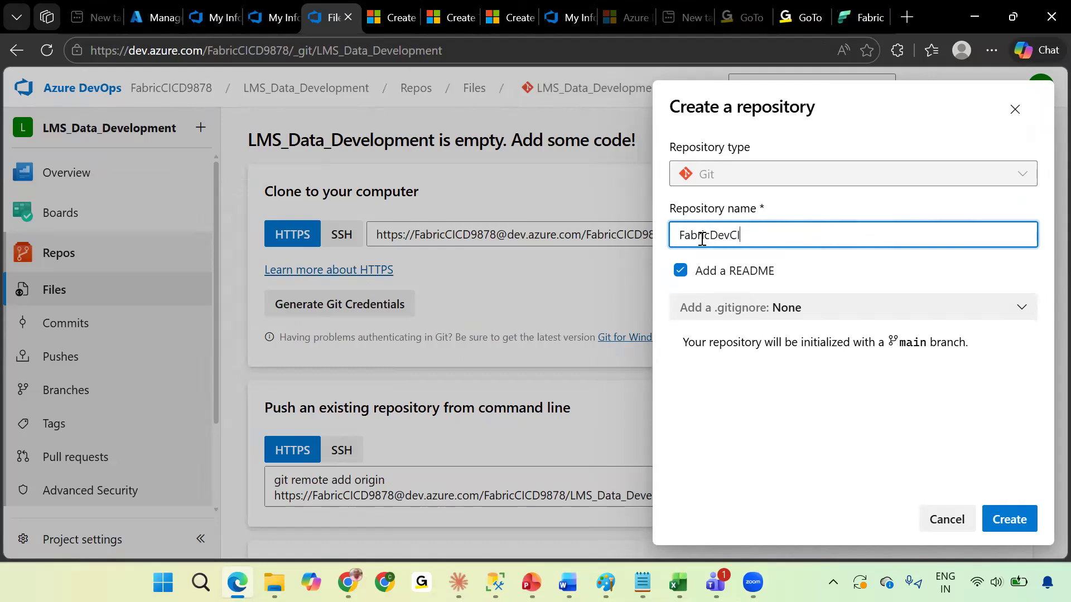
{"action": "key", "text": "Return"}
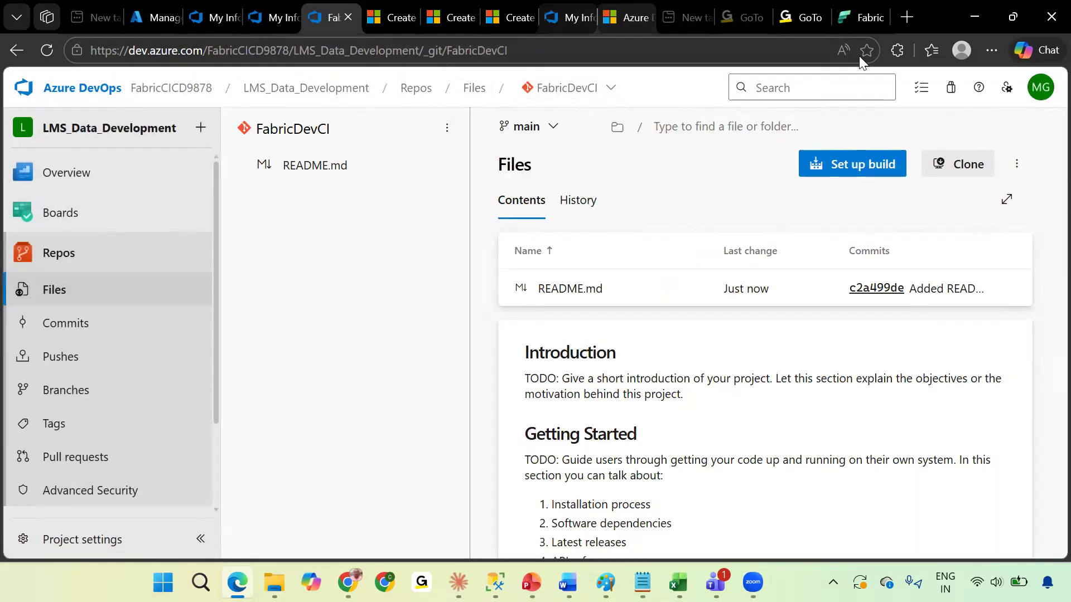
Try to choose the LMS_Data_Development repository and a branch for Git integration, then close workspace settings.
{"action": "left_click", "coordinate": [869, 22]}
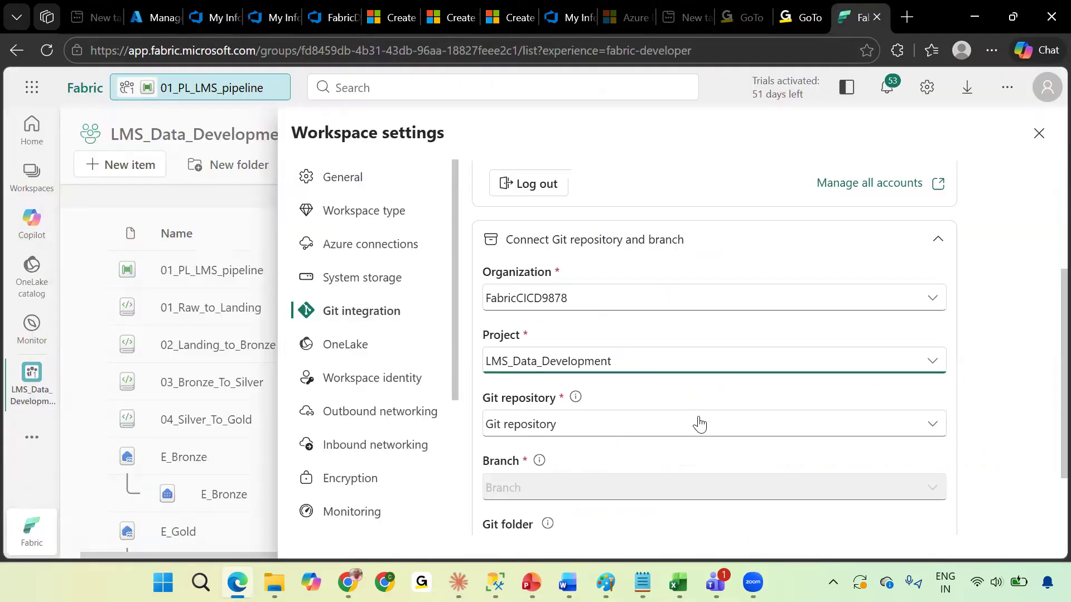
{"action": "scroll", "coordinate": [696, 421], "scroll_direction": "down", "scroll_amount": 3}
{"action": "left_click", "coordinate": [593, 335]}
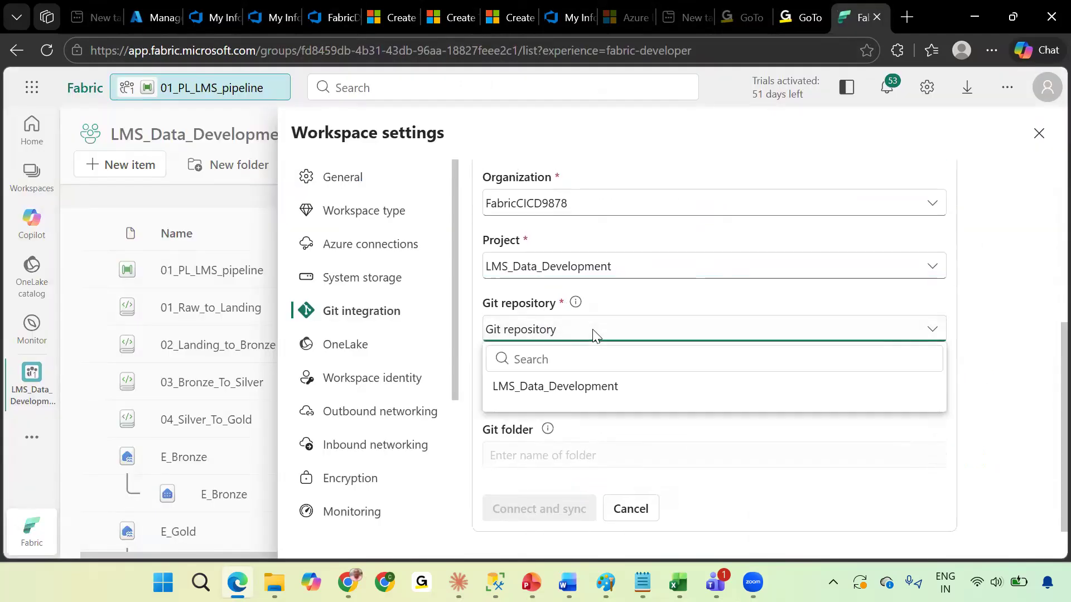
{"action": "left_click", "coordinate": [569, 387]}
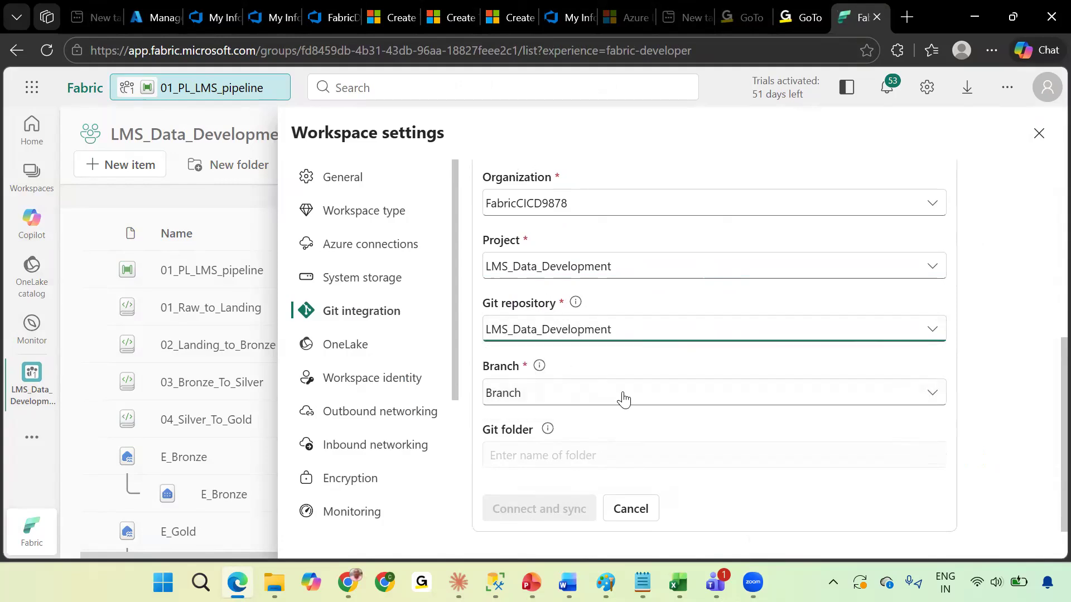
{"action": "left_click", "coordinate": [645, 394]}
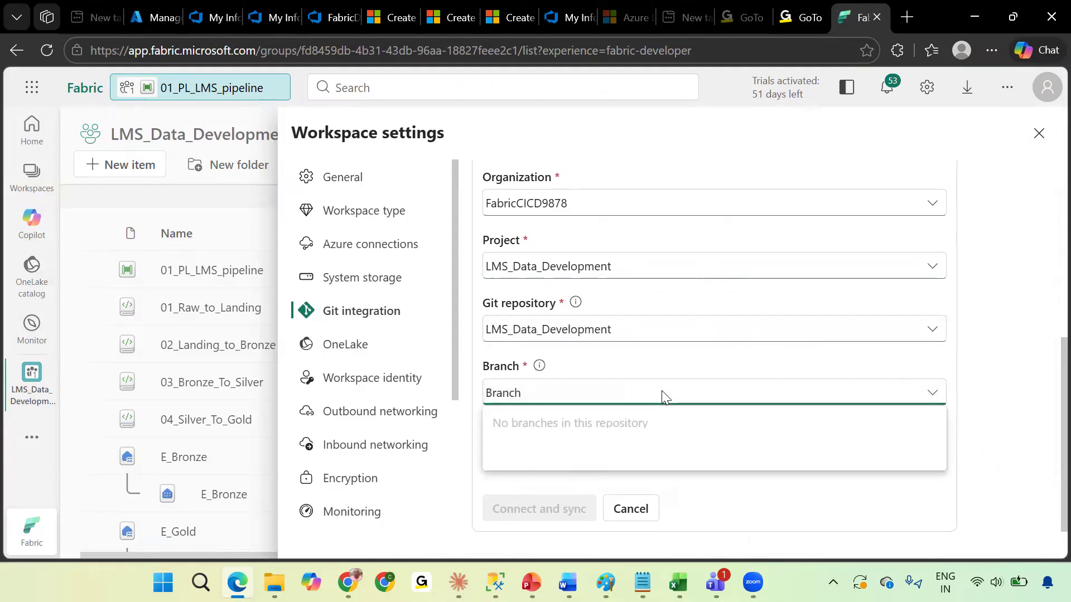
{"action": "left_click", "coordinate": [661, 394]}
{"action": "left_click", "coordinate": [727, 397]}
{"action": "left_click", "coordinate": [1039, 138]}
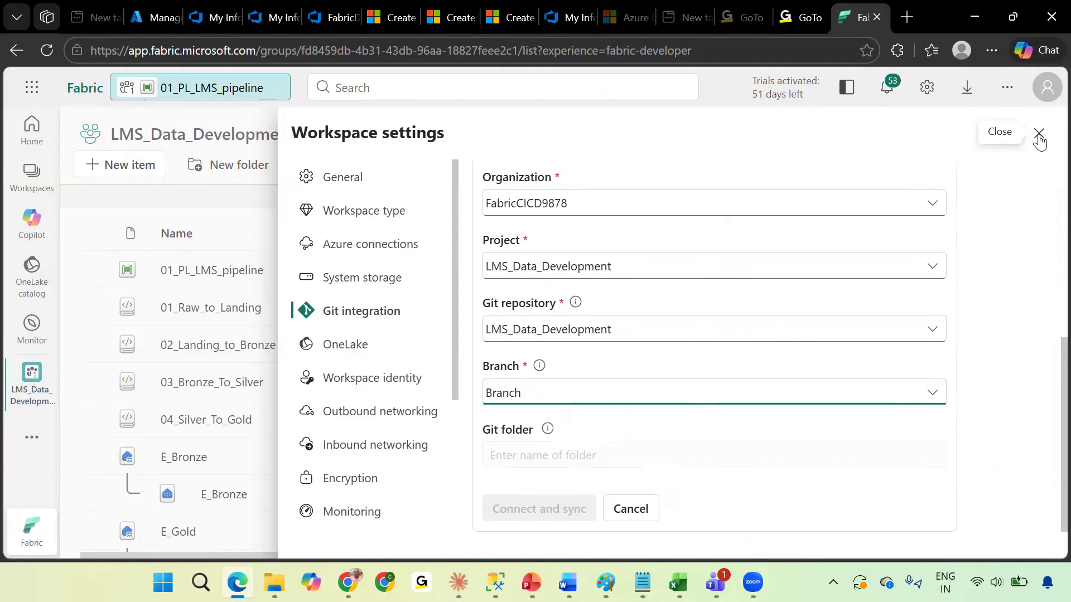
{"action": "left_click", "coordinate": [1039, 138]}
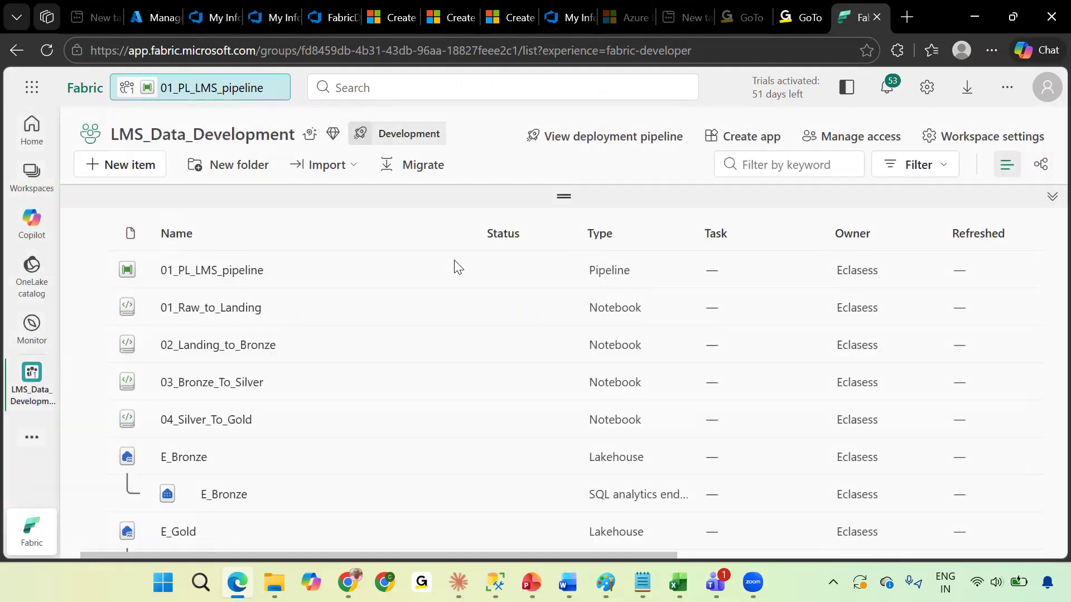
Reload the workspace, open its Git integration settings and connect Azure DevOps as provider with the Entra account.
{"action": "left_click", "coordinate": [47, 54]}
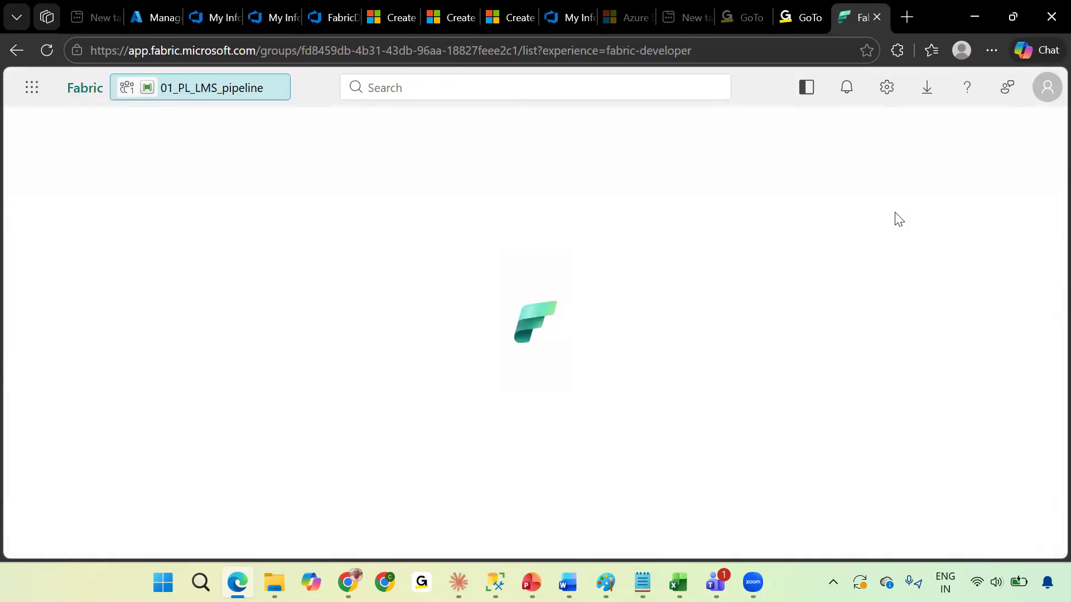
{"action": "left_click", "coordinate": [983, 134]}
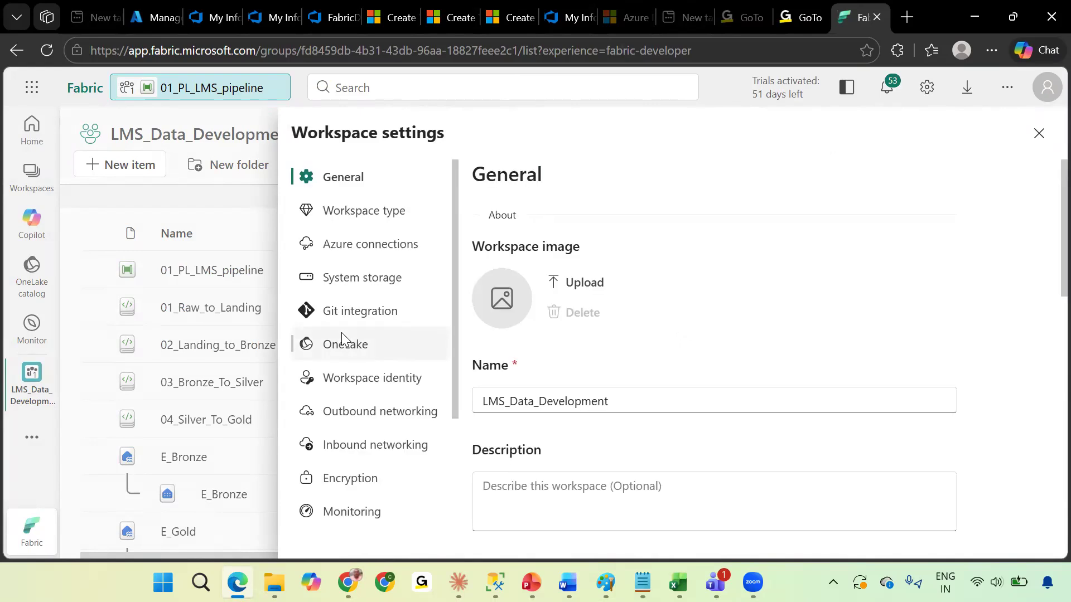
{"action": "left_click", "coordinate": [340, 317]}
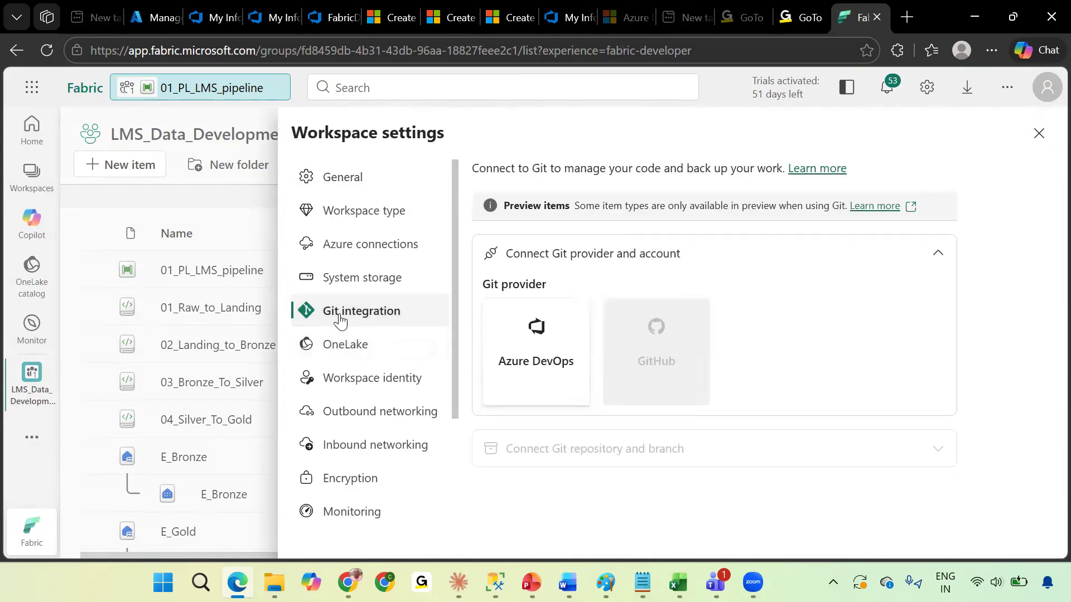
{"action": "left_click", "coordinate": [558, 357]}
{"action": "scroll", "coordinate": [700, 433], "scroll_direction": "down", "scroll_amount": 2}
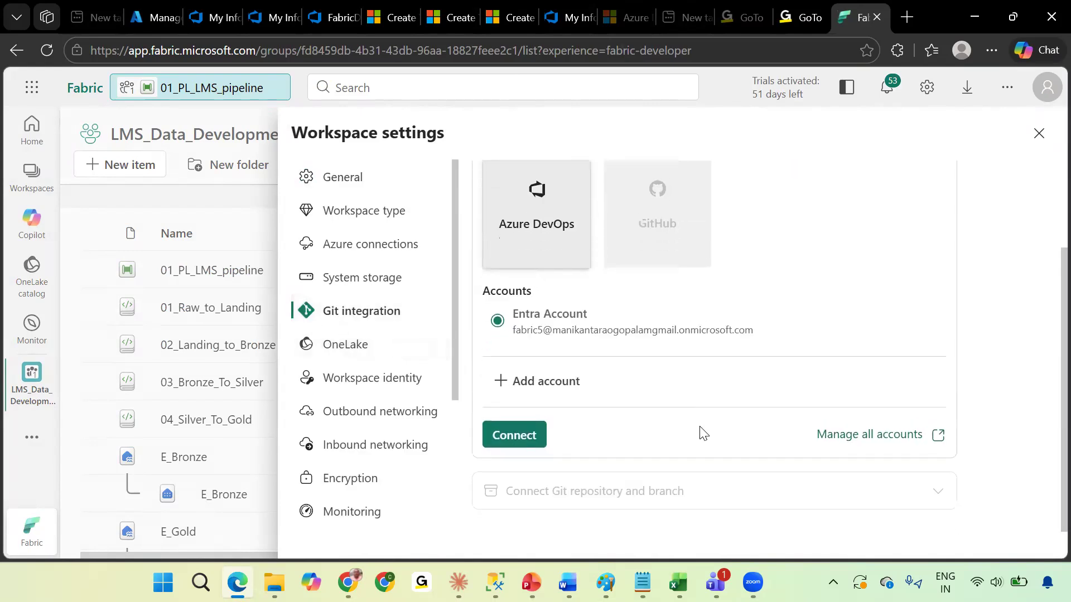
{"action": "left_click", "coordinate": [516, 455]}
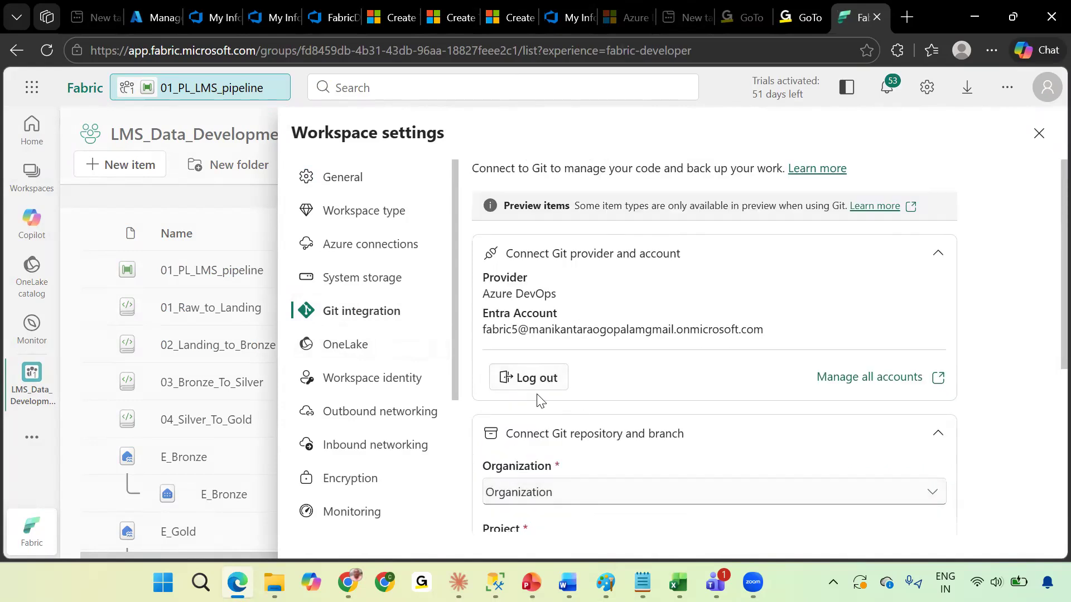
Select organization FabricCICD9878 and project LMS_Data_Development for the Git connection.
{"action": "scroll", "coordinate": [562, 346], "scroll_direction": "down", "scroll_amount": 4}
{"action": "left_click", "coordinate": [560, 253]}
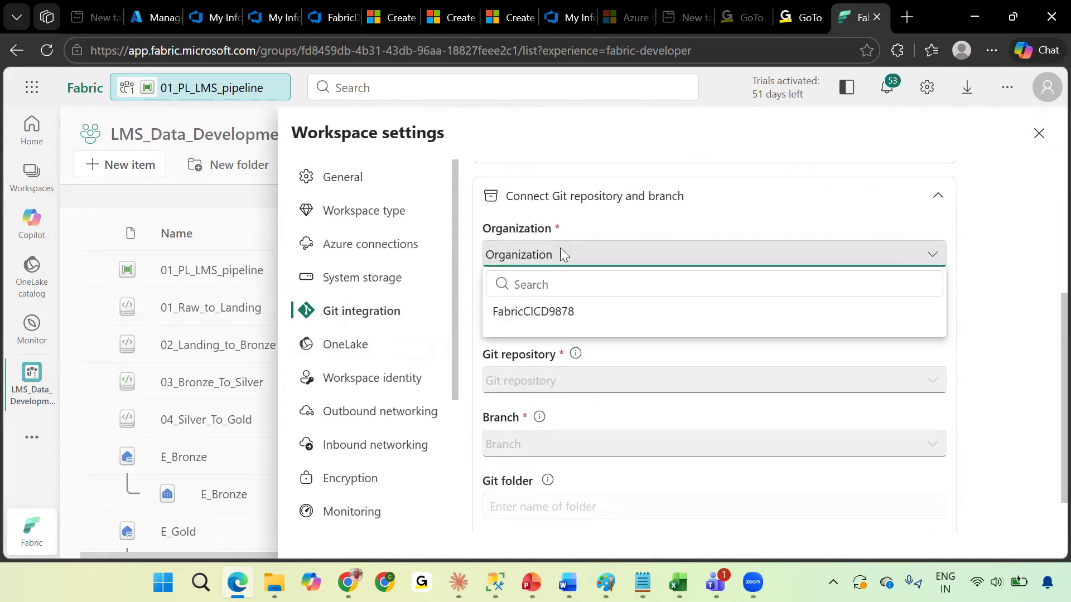
{"action": "left_click", "coordinate": [530, 312]}
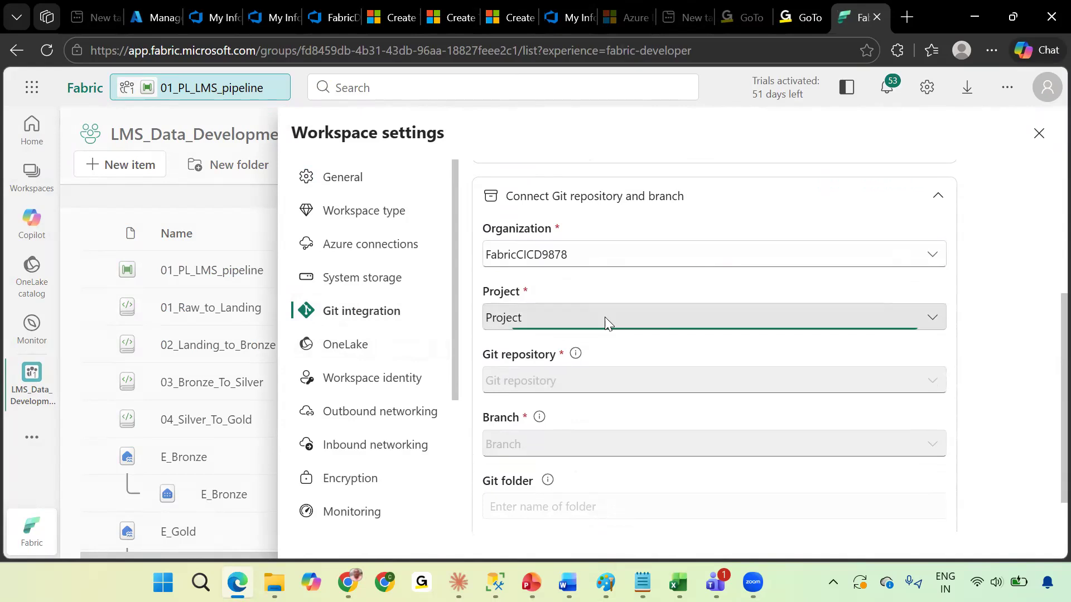
{"action": "left_click", "coordinate": [604, 319]}
{"action": "left_click", "coordinate": [550, 378]}
Choose the FabricDevCI repository and the main branch for the Git connection.
{"action": "left_click", "coordinate": [625, 380]}
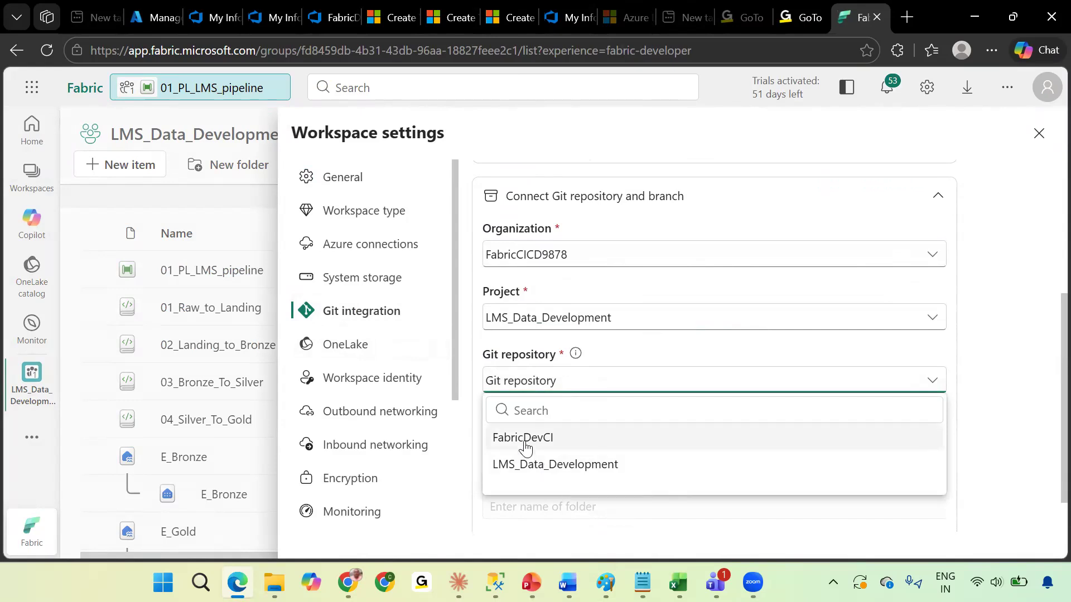
{"action": "left_click", "coordinate": [523, 441]}
{"action": "left_click", "coordinate": [611, 450]}
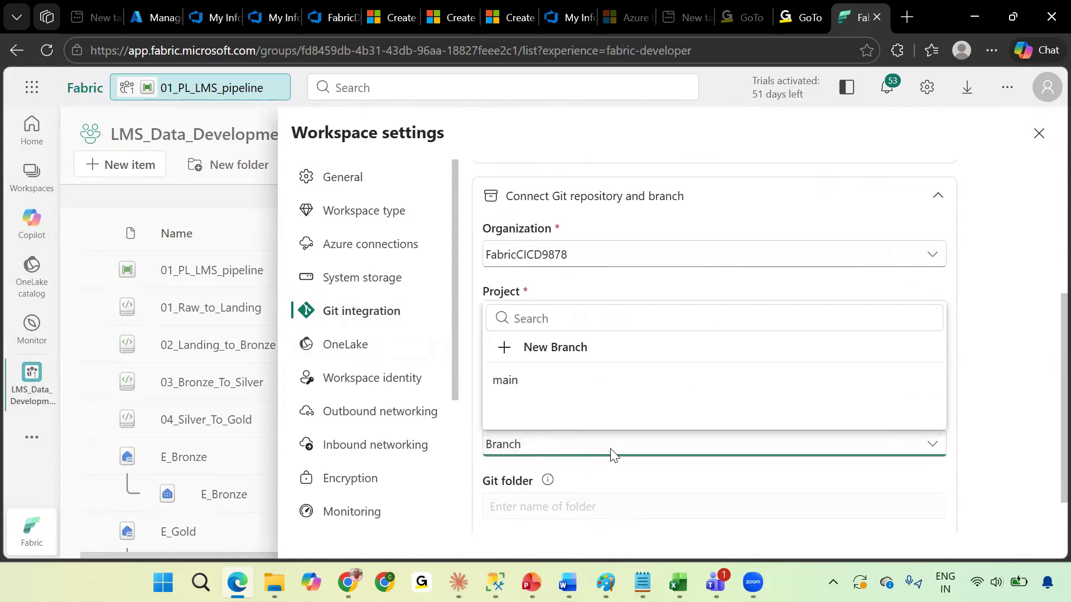
{"action": "left_click", "coordinate": [505, 381]}
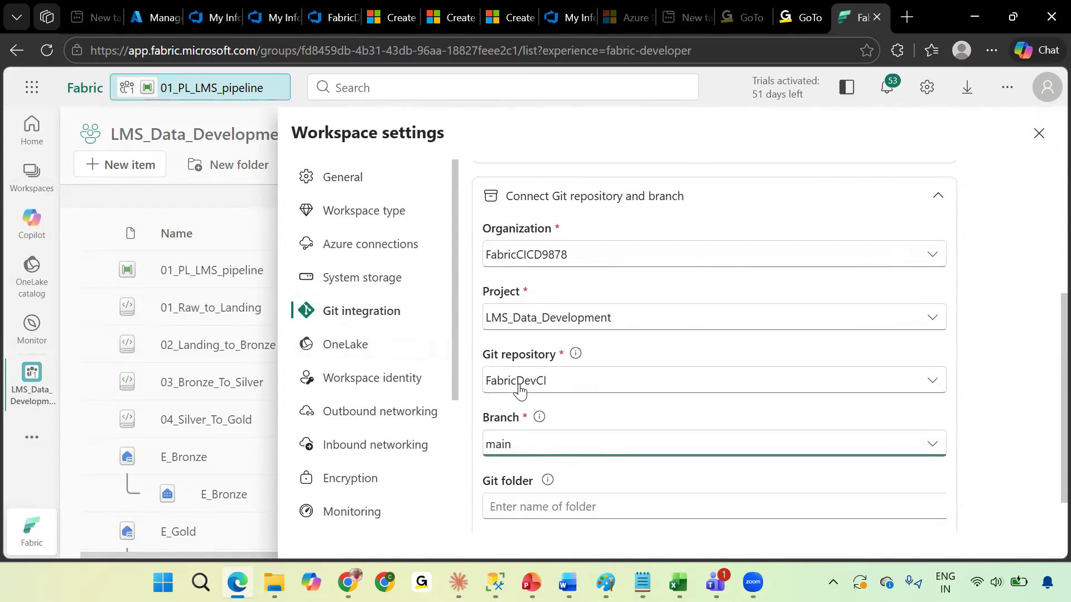
Enter FabricWS as the Git folder.
{"action": "scroll", "coordinate": [552, 454], "scroll_direction": "down", "scroll_amount": 1}
{"action": "left_click", "coordinate": [513, 449]}
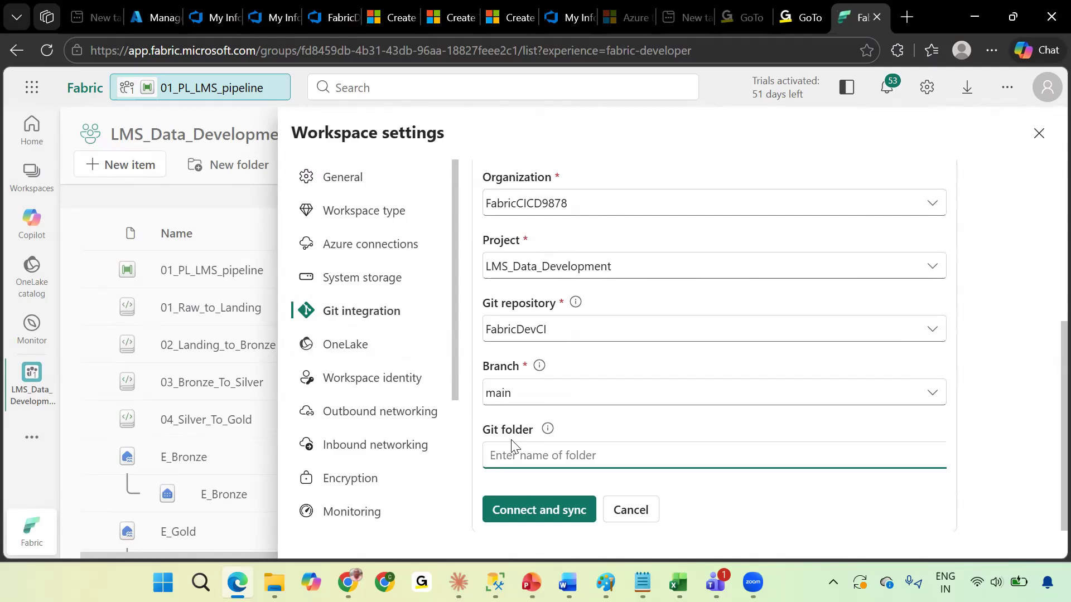
{"action": "type", "text": "FA"}
{"action": "type", "text": "abr"}
{"action": "key", "text": "BackSpace"}
{"action": "key", "text": "BackSpace"}
{"action": "type", "text": "icWS"}
{"action": "scroll", "coordinate": [563, 445], "scroll_direction": "down", "scroll_amount": 1}
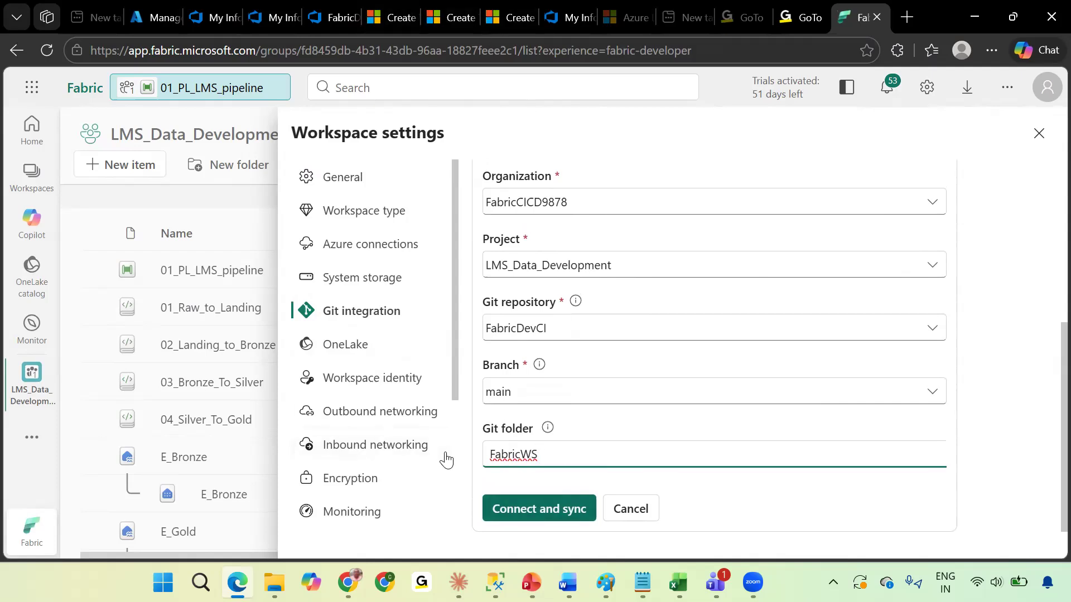
Check the FabricDevCI repository's branches in Azure DevOps.
{"action": "left_click", "coordinate": [337, 19]}
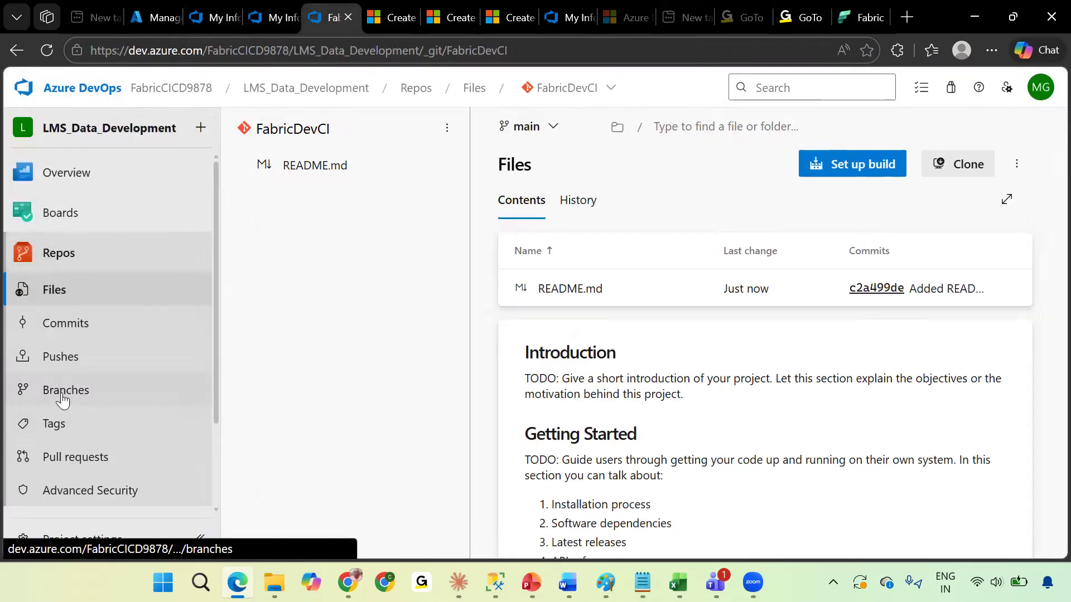
{"action": "left_click", "coordinate": [544, 127]}
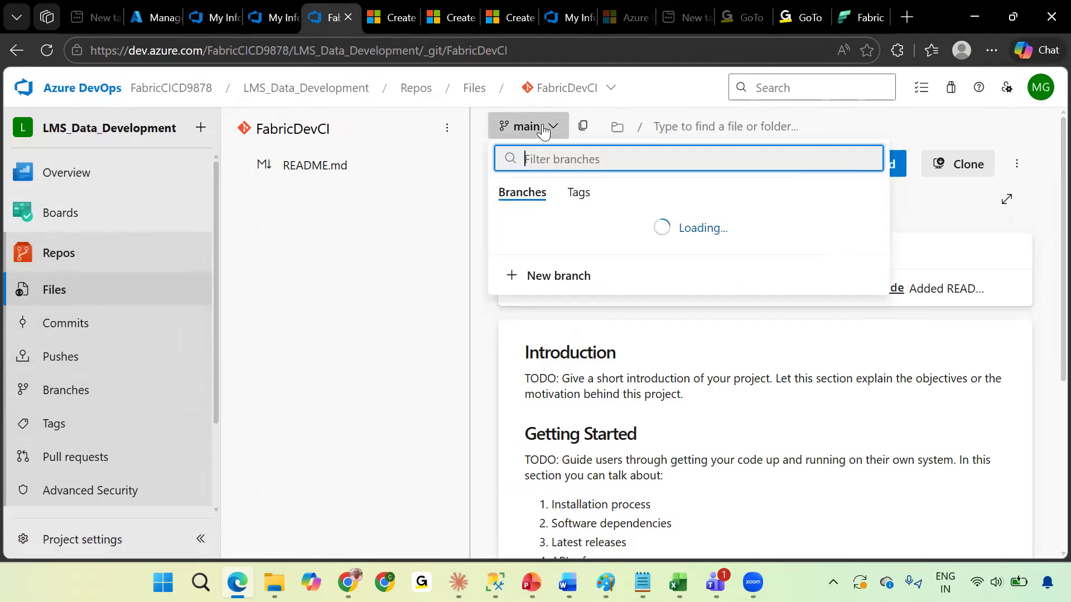
{"action": "left_click", "coordinate": [366, 243]}
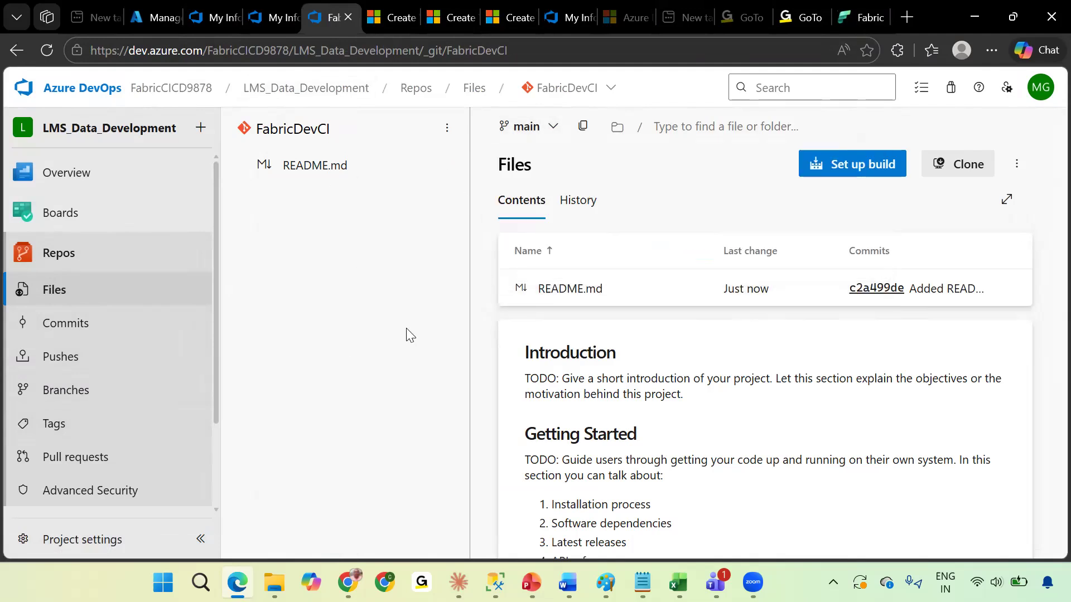
Connect and sync the workspace to Git, creating the new FabricWS folder.
{"action": "left_click", "coordinate": [861, 14]}
{"action": "key", "text": "Return"}
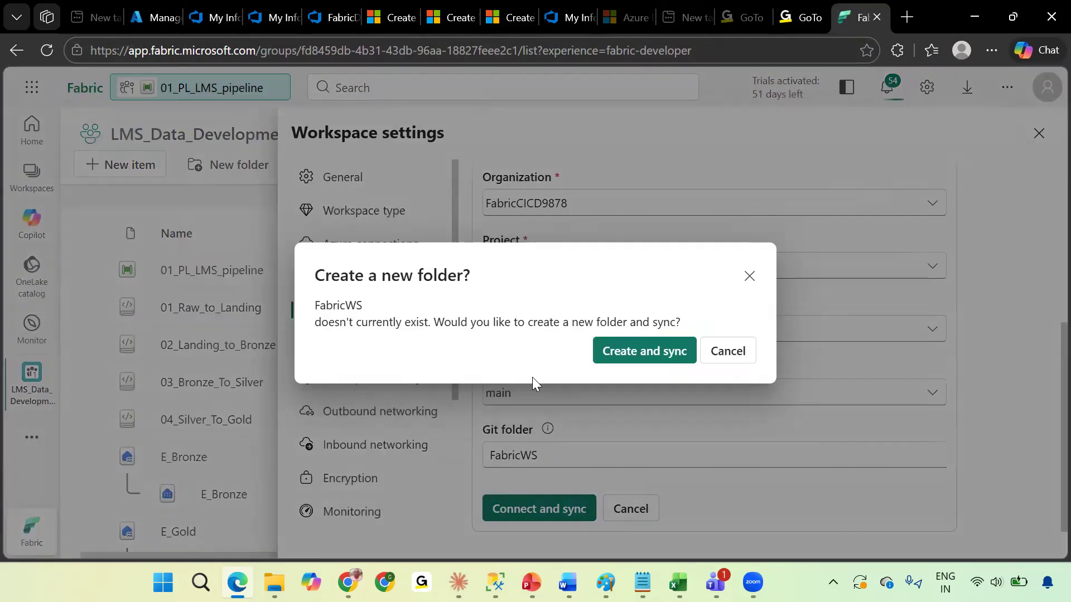
{"action": "left_click", "coordinate": [630, 355]}
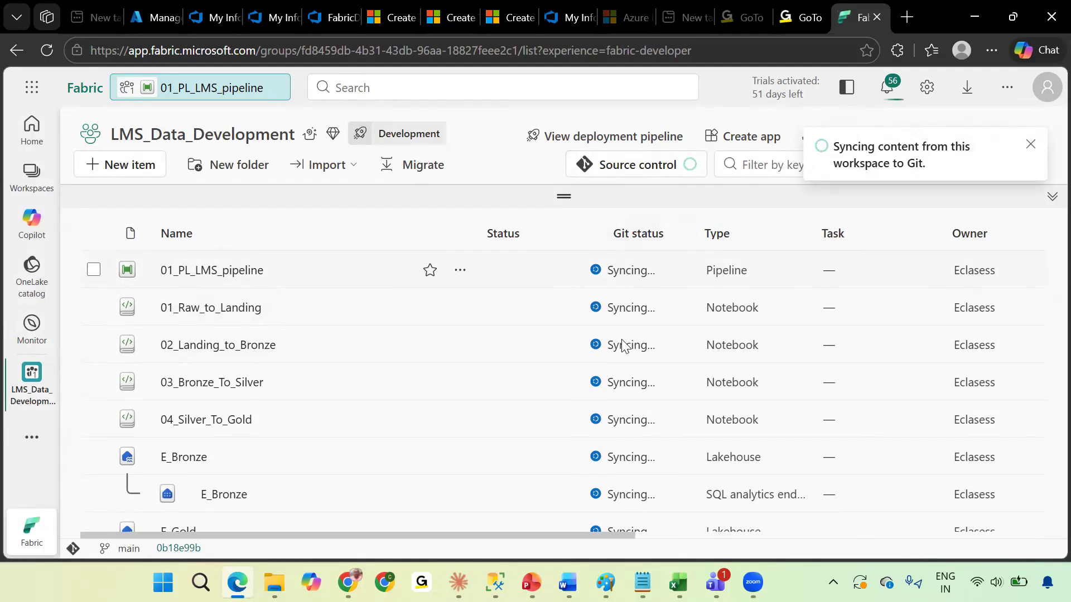
Check the Git sync status of the workspace items.
{"action": "left_click", "coordinate": [342, 17]}
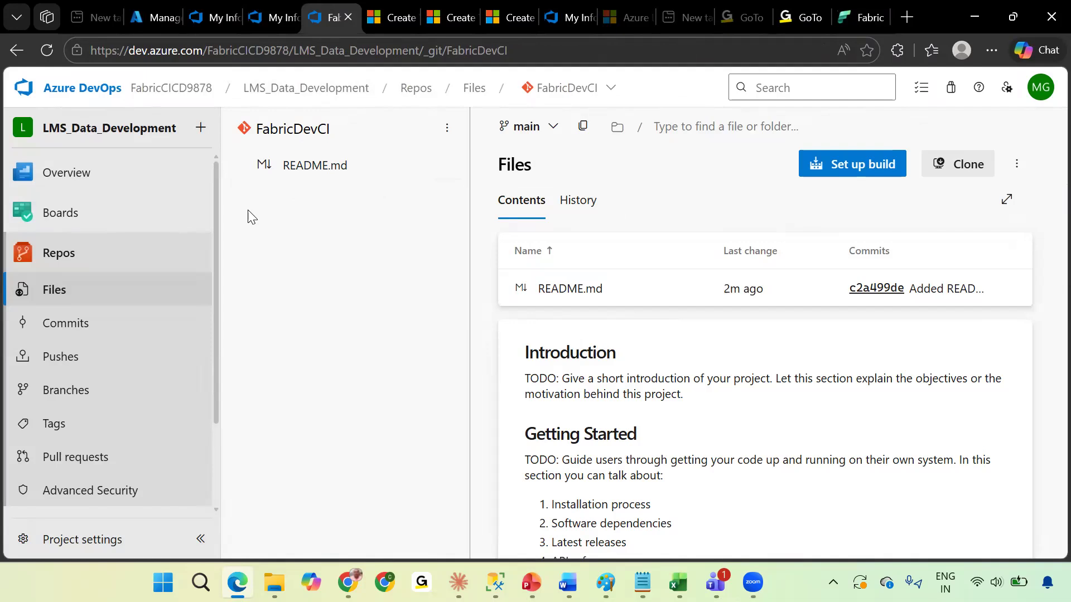
{"action": "left_click", "coordinate": [852, 13]}
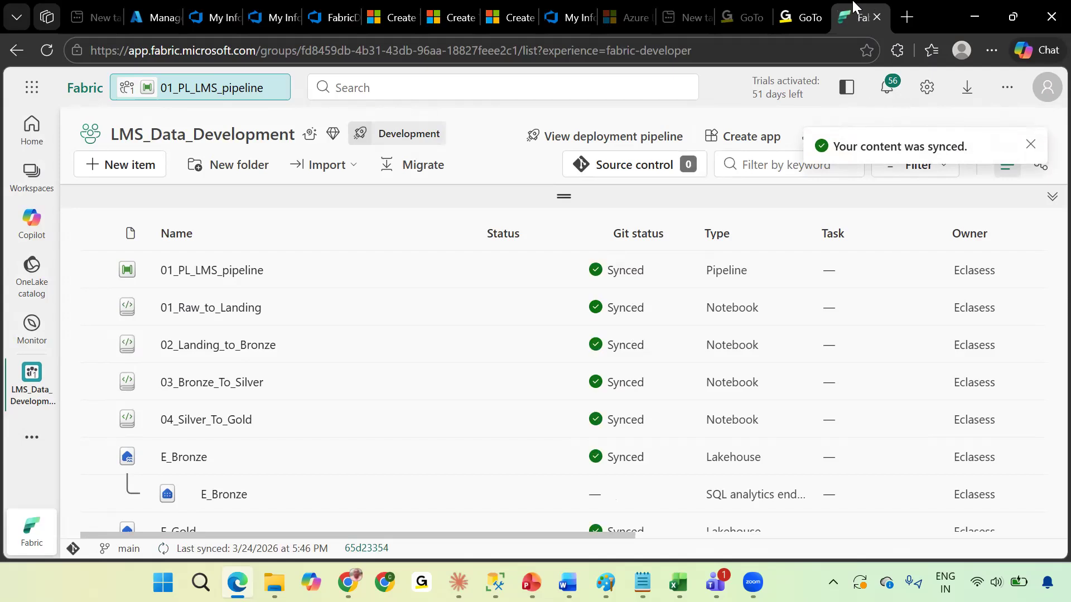
{"action": "scroll", "coordinate": [620, 385], "scroll_direction": "down", "scroll_amount": 5}
{"action": "scroll", "coordinate": [621, 387], "scroll_direction": "up", "scroll_amount": 5}
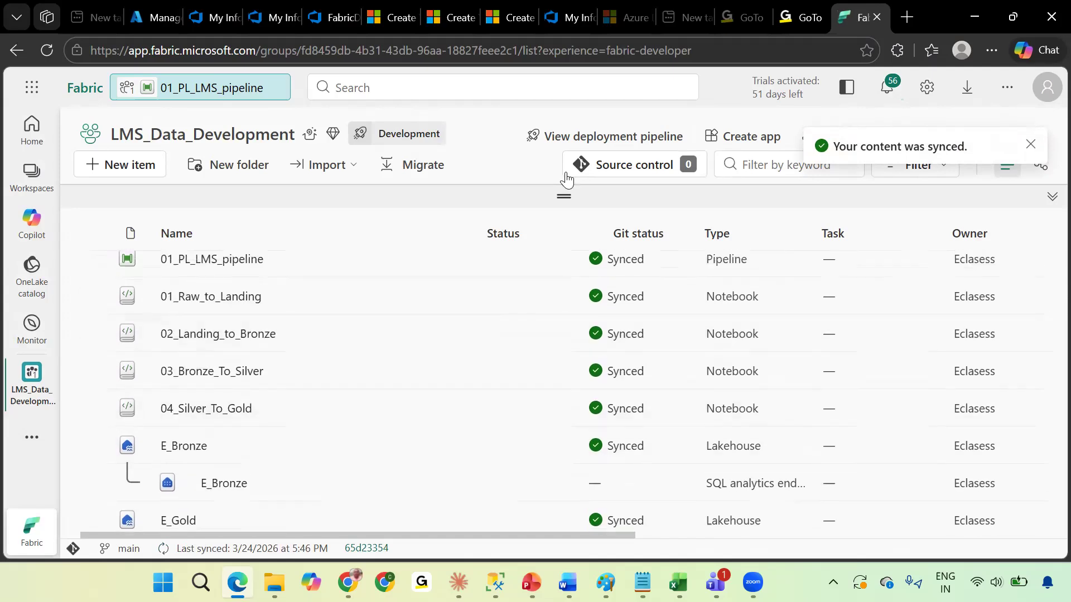
Browse the FabricWS folder in the FabricDevCI repo and read 01_Raw_to_Landing's notebook-content.py file.
{"action": "left_click", "coordinate": [322, 7]}
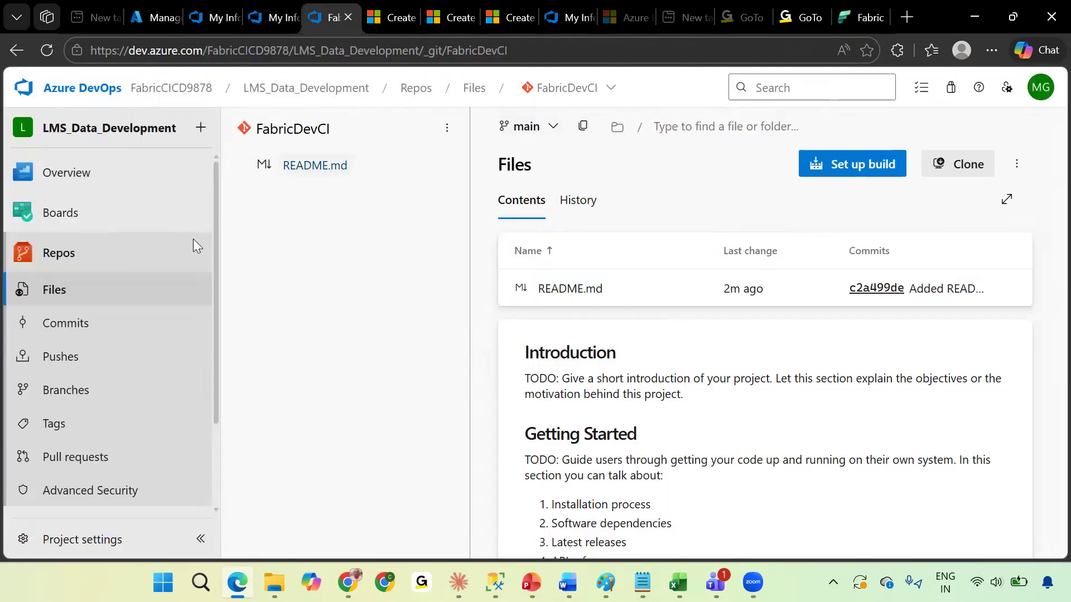
{"action": "left_click", "coordinate": [60, 330]}
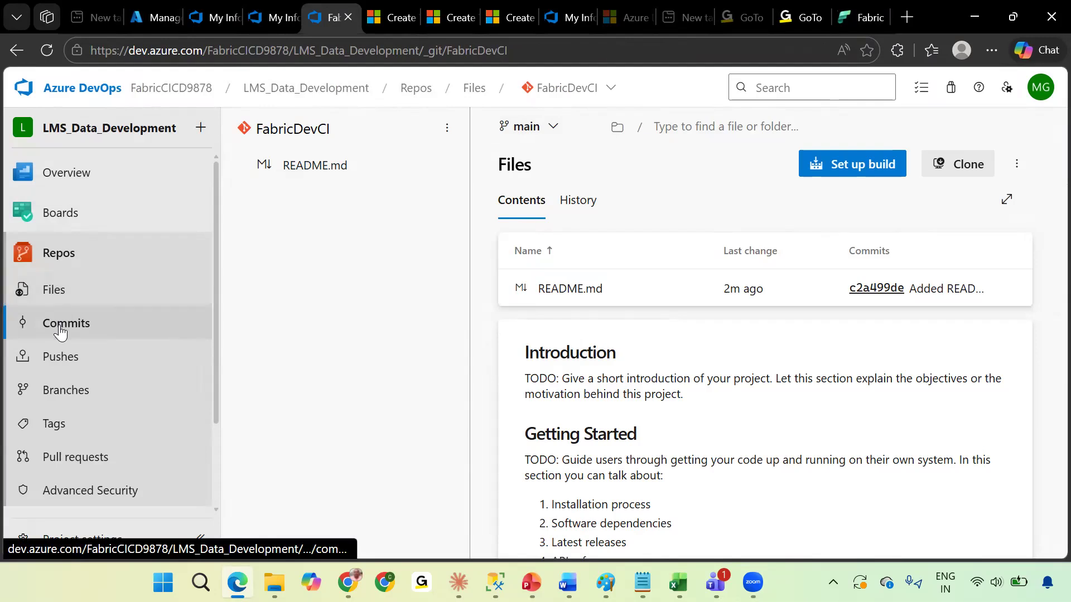
{"action": "left_click", "coordinate": [69, 287]}
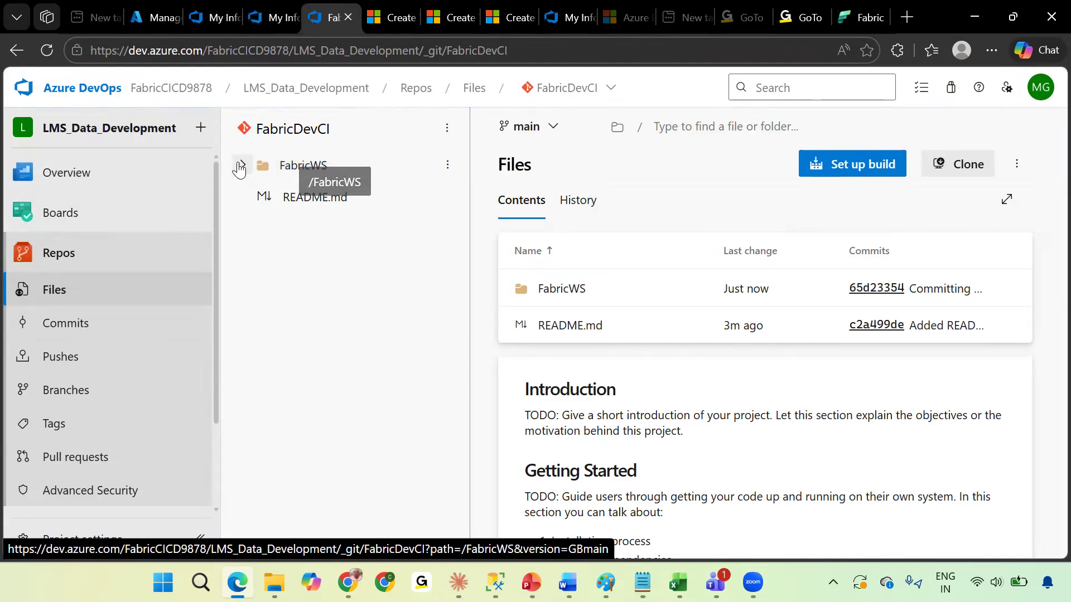
{"action": "left_click", "coordinate": [244, 167]}
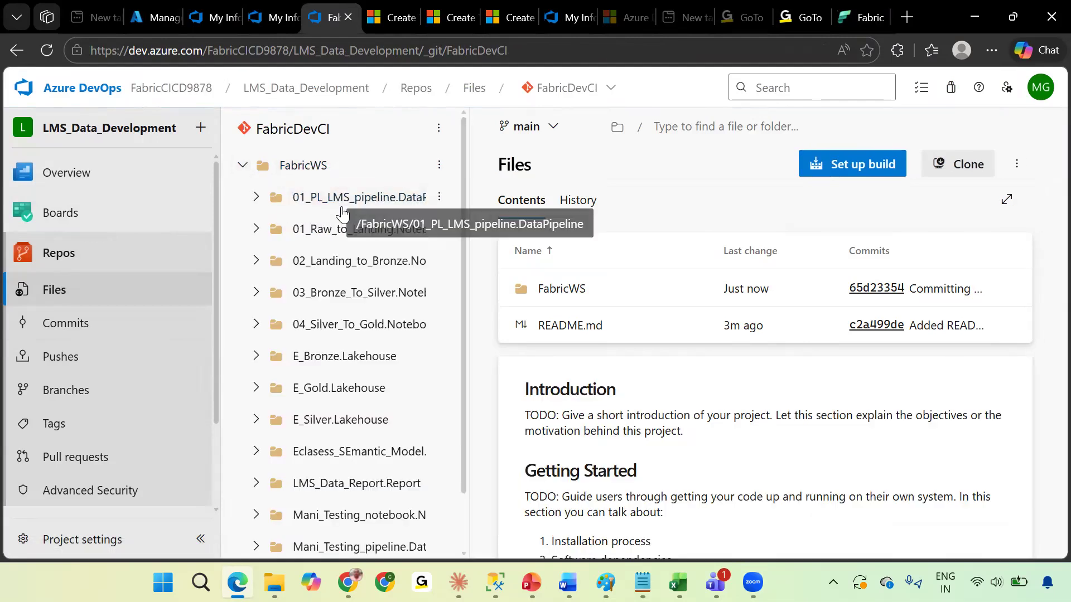
{"action": "scroll", "coordinate": [351, 435], "scroll_direction": "down", "scroll_amount": 3}
{"action": "scroll", "coordinate": [350, 435], "scroll_direction": "up", "scroll_amount": 3}
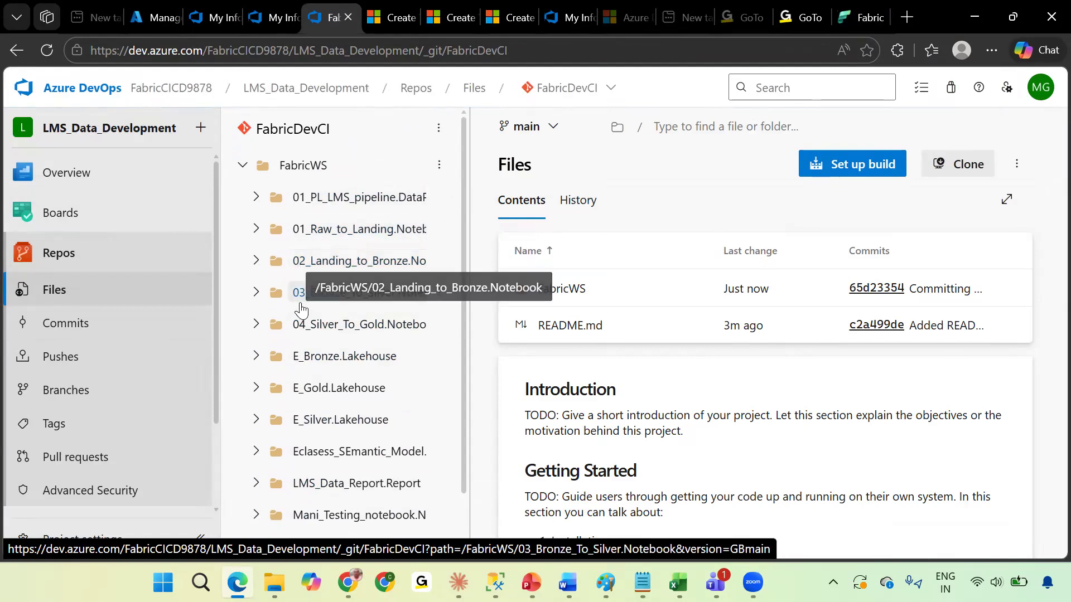
{"action": "left_click", "coordinate": [257, 230]}
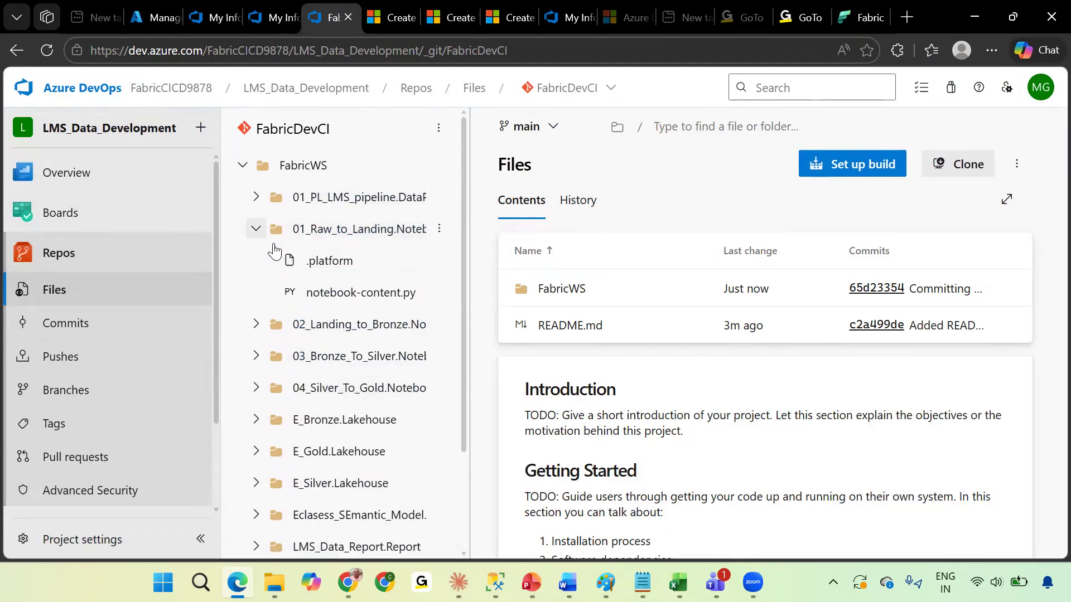
{"action": "left_click", "coordinate": [342, 294]}
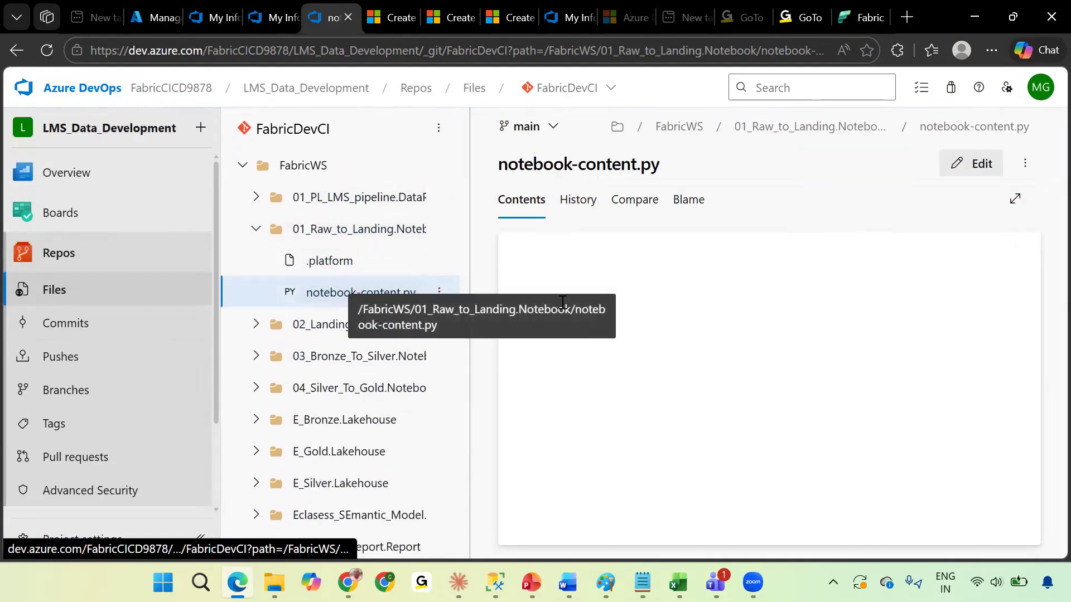
{"action": "scroll", "coordinate": [721, 367], "scroll_direction": "down", "scroll_amount": 10}
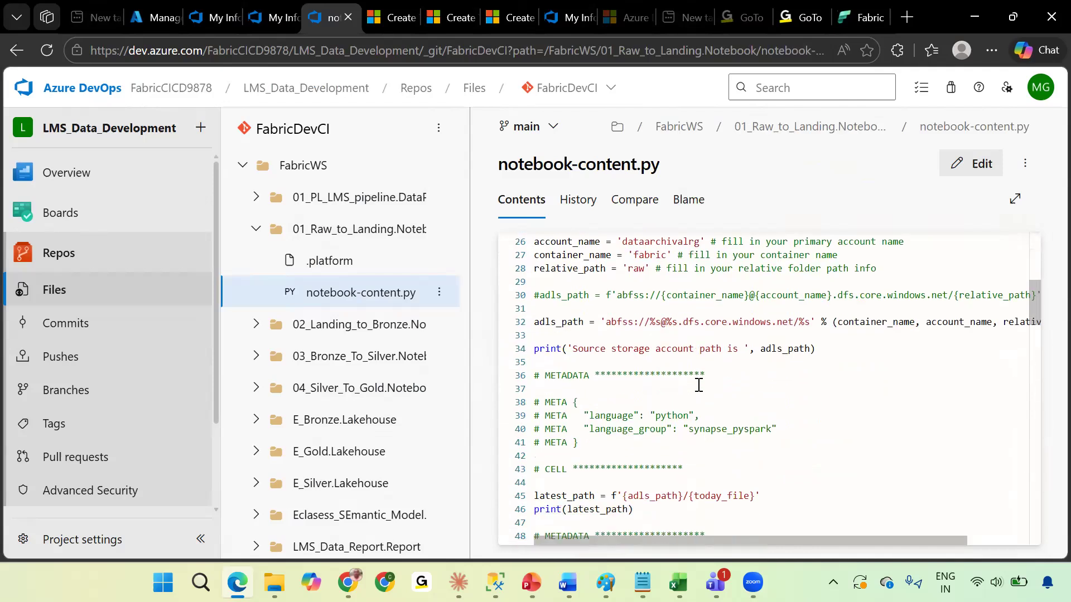
{"action": "scroll", "coordinate": [698, 384], "scroll_direction": "down", "scroll_amount": 20}
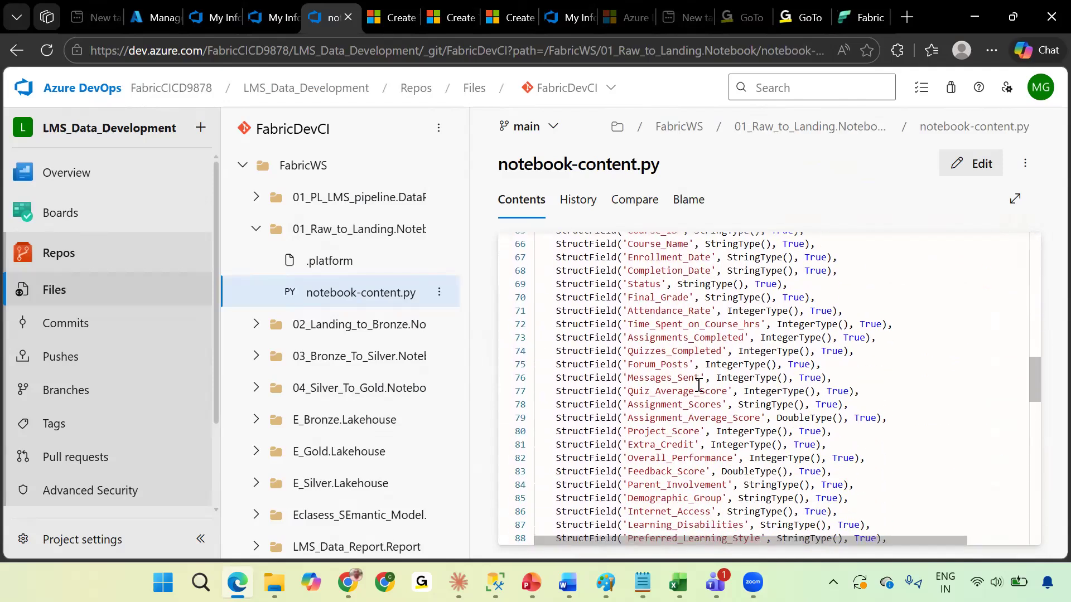
{"action": "scroll", "coordinate": [698, 384], "scroll_direction": "down", "scroll_amount": 8}
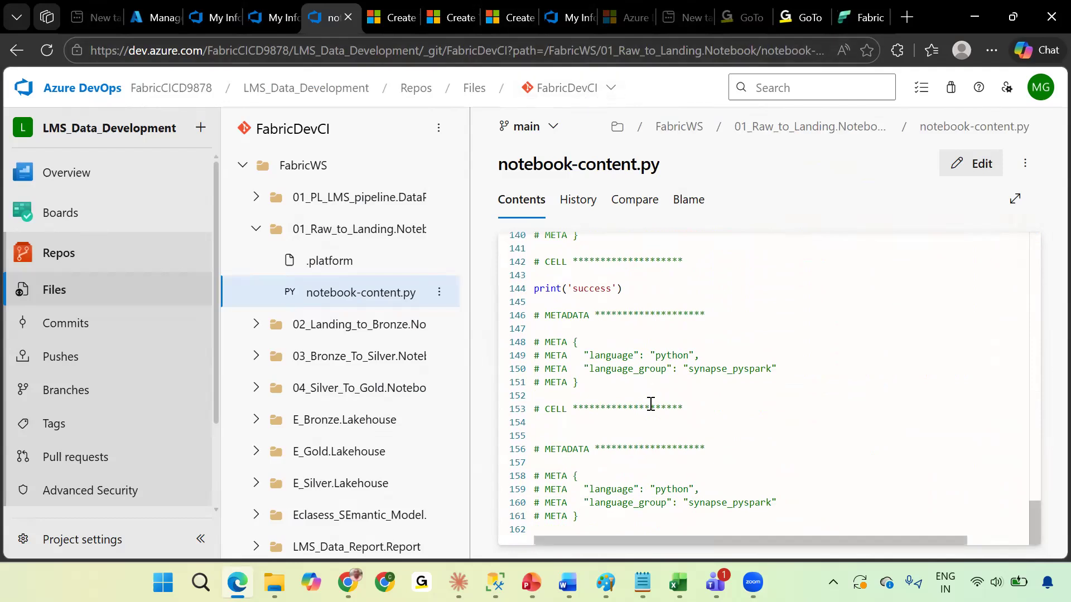
Review the synced item list in the Fabric workspace against the repository.
{"action": "left_click", "coordinate": [859, 17]}
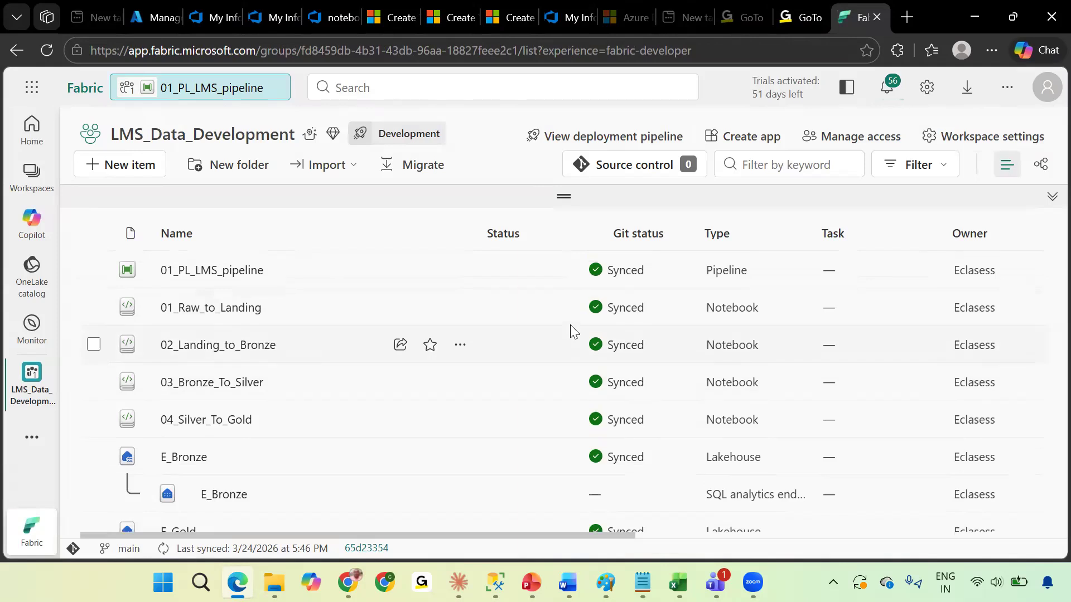
{"action": "scroll", "coordinate": [571, 329], "scroll_direction": "down", "scroll_amount": 5}
{"action": "scroll", "coordinate": [570, 329], "scroll_direction": "up", "scroll_amount": 1}
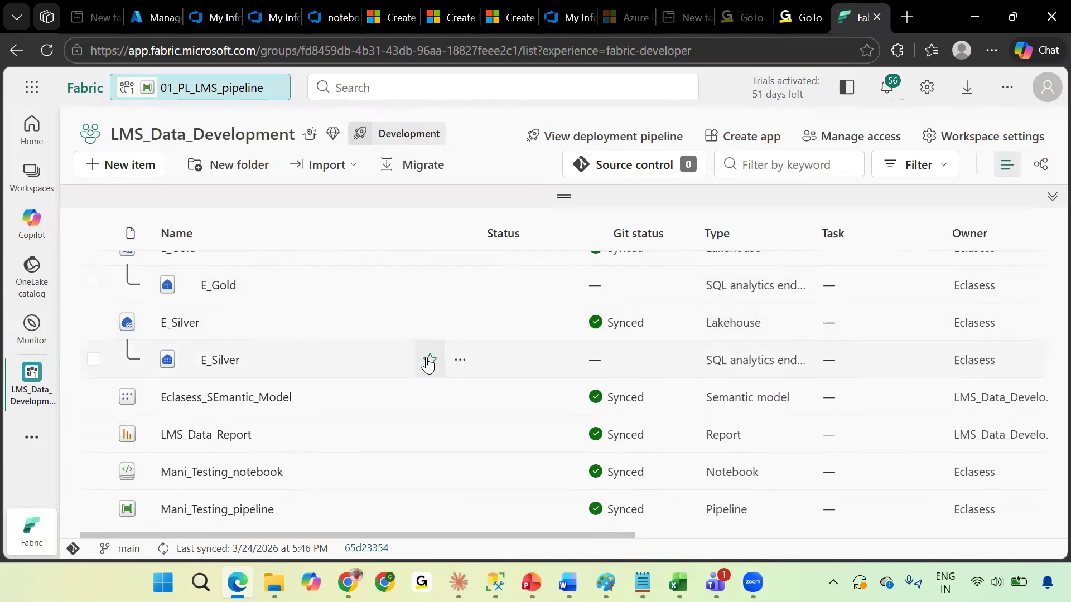
{"action": "scroll", "coordinate": [430, 363], "scroll_direction": "up", "scroll_amount": 3}
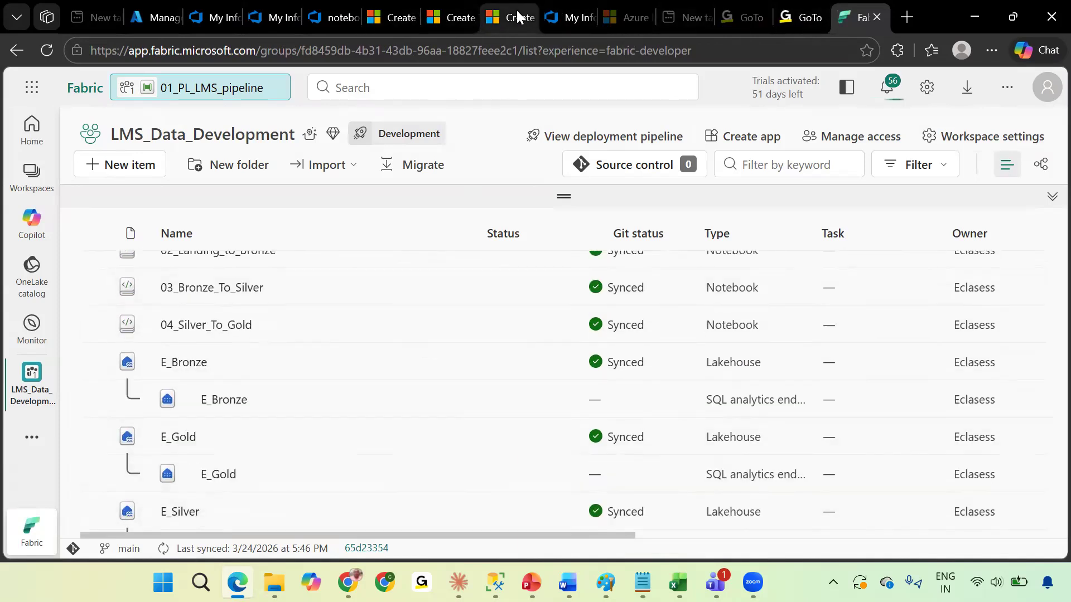
{"action": "left_click", "coordinate": [330, 16]}
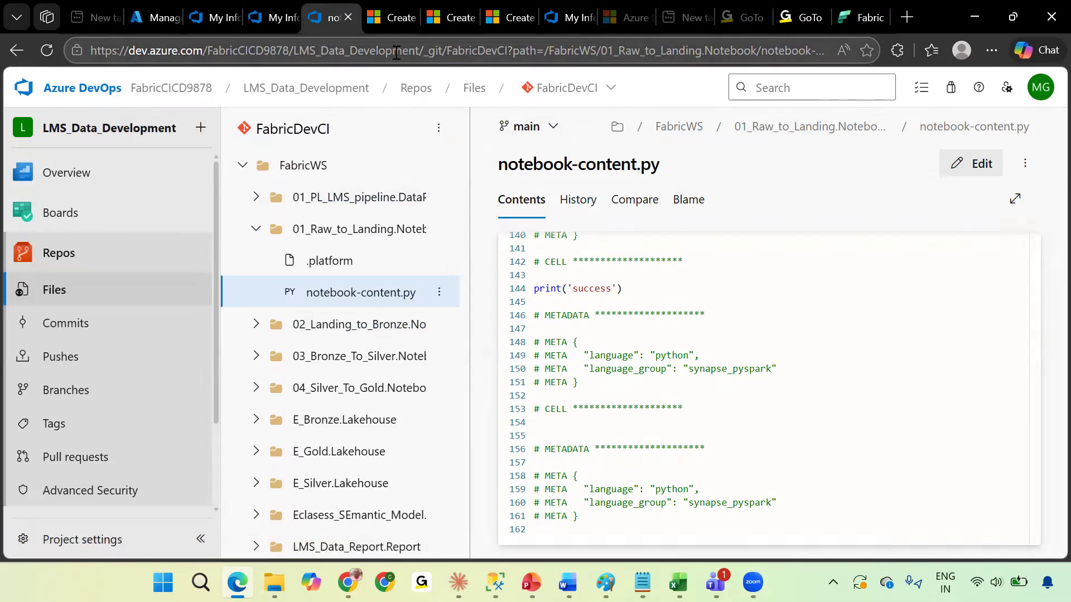
{"action": "left_click", "coordinate": [867, 16]}
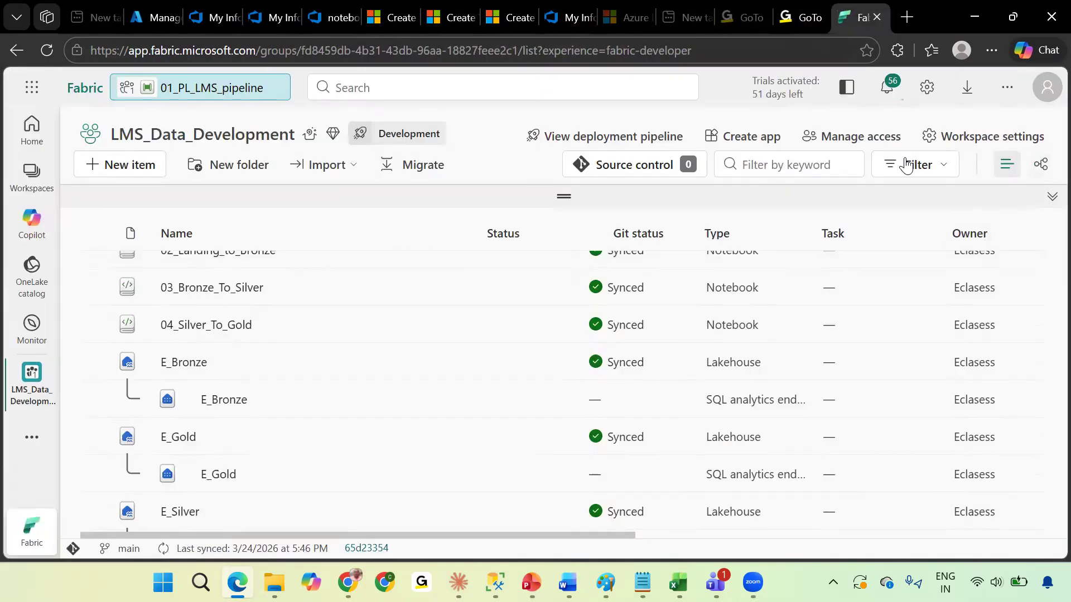
From source control, start branching out to a new workspace and name the new branch FeatureBranch_Mani, based on main.
{"action": "left_click", "coordinate": [645, 167]}
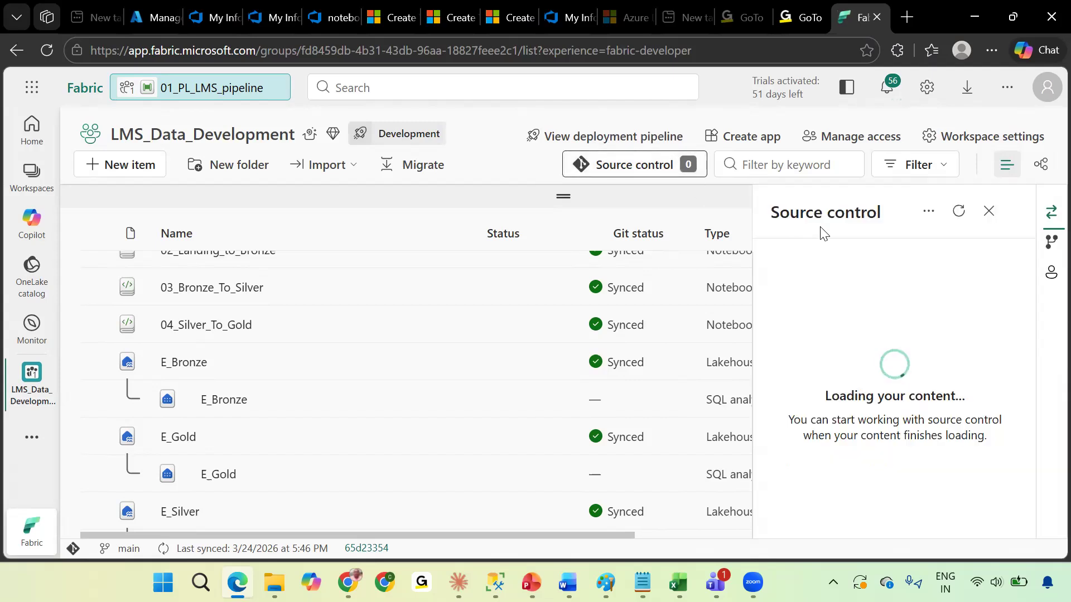
{"action": "left_click", "coordinate": [1050, 250]}
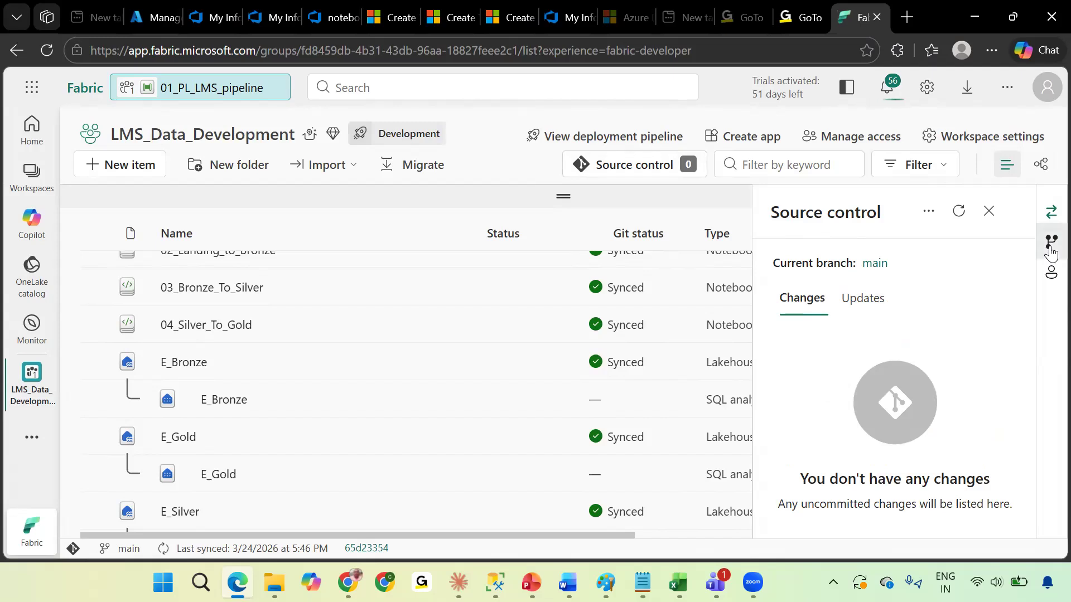
{"action": "left_click", "coordinate": [822, 302]}
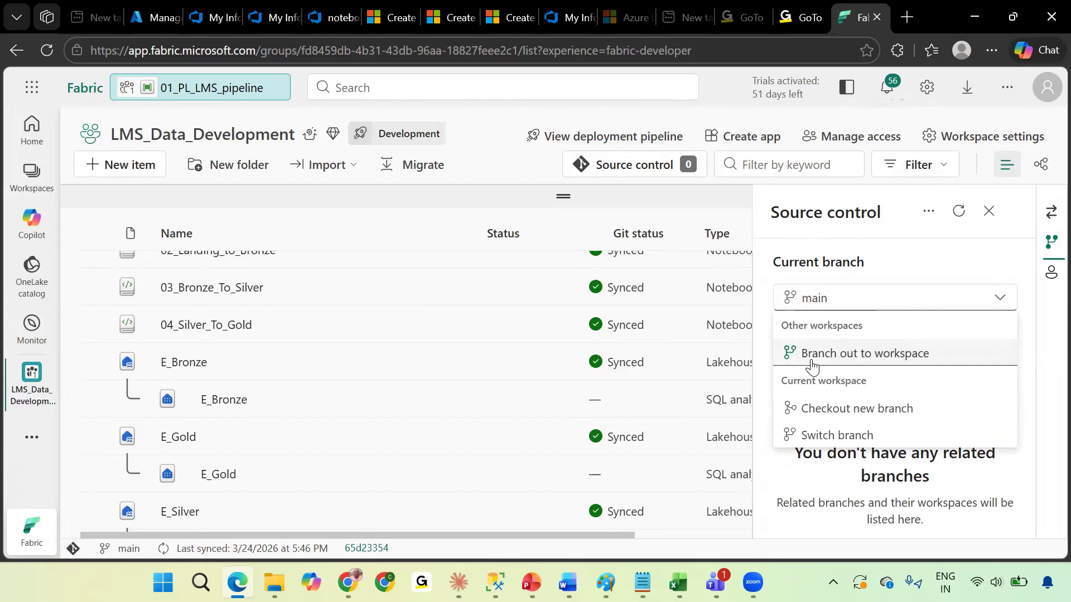
{"action": "left_click", "coordinate": [915, 364]}
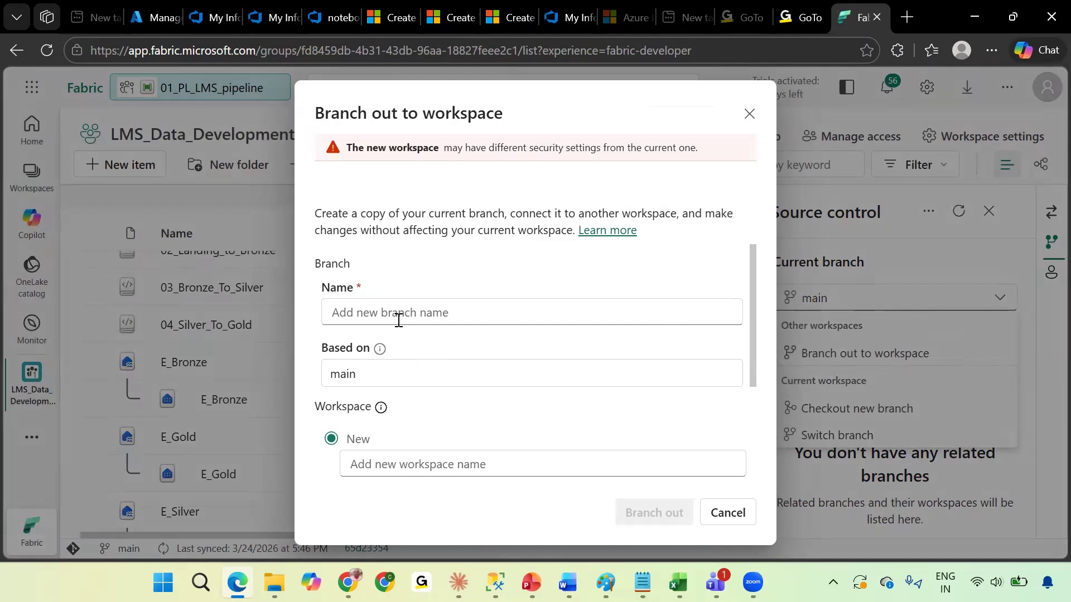
{"action": "left_click", "coordinate": [399, 318]}
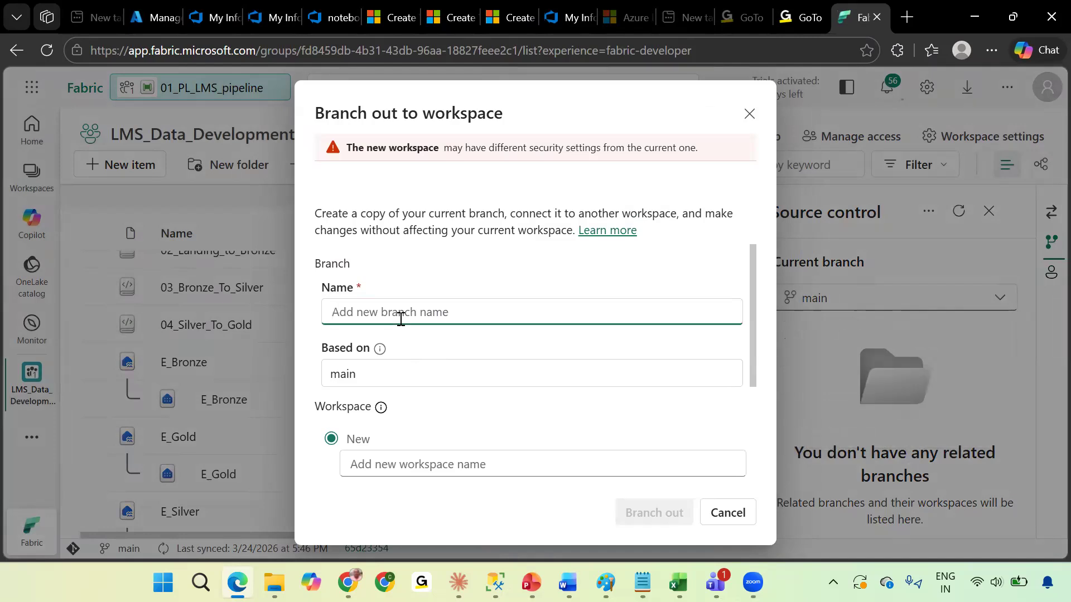
{"action": "type", "text": "m"}
{"action": "key", "text": "BackSpace"}
{"action": "type", "text": "FeatureBranch_Mani"}
Name the new workspace LMS_Data_Dev_Mani.
{"action": "left_click", "coordinate": [346, 452]}
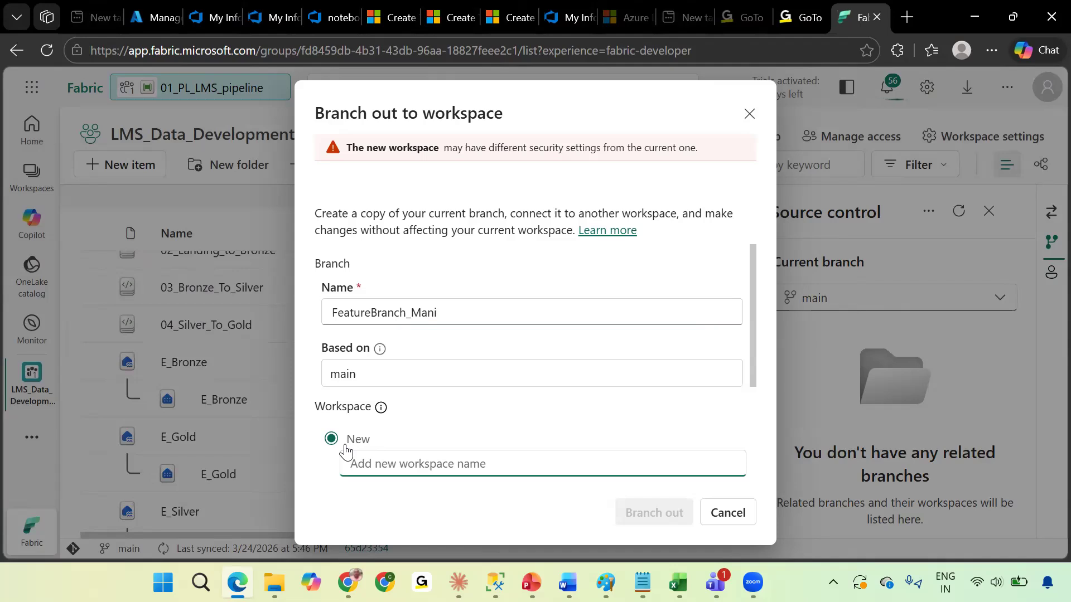
{"action": "type", "text": "LM"}
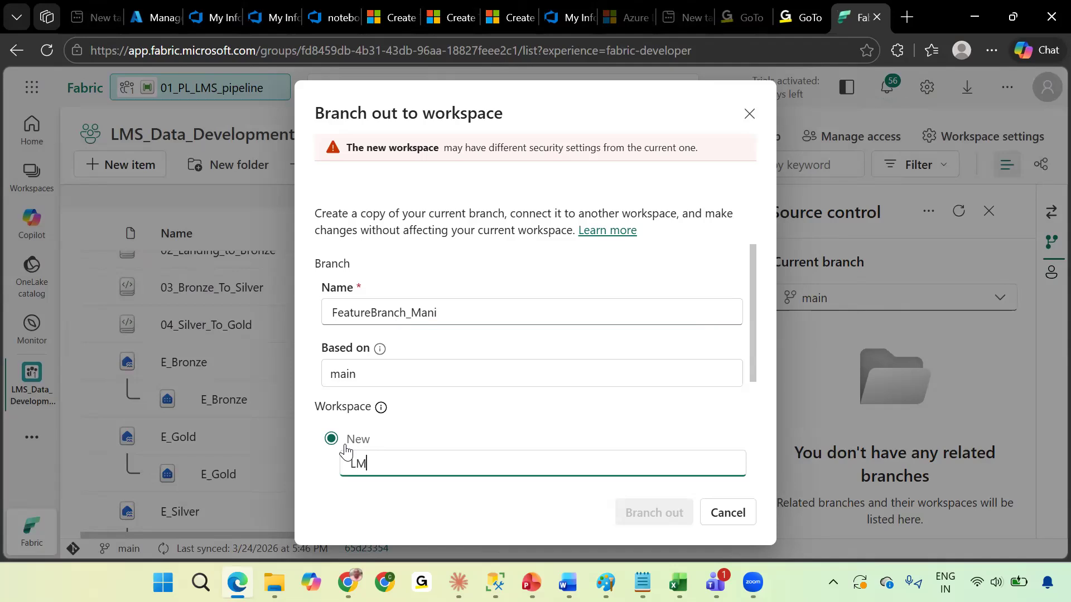
{"action": "type", "text": "S_Da"}
{"action": "type", "text": "Dev_Fea"}
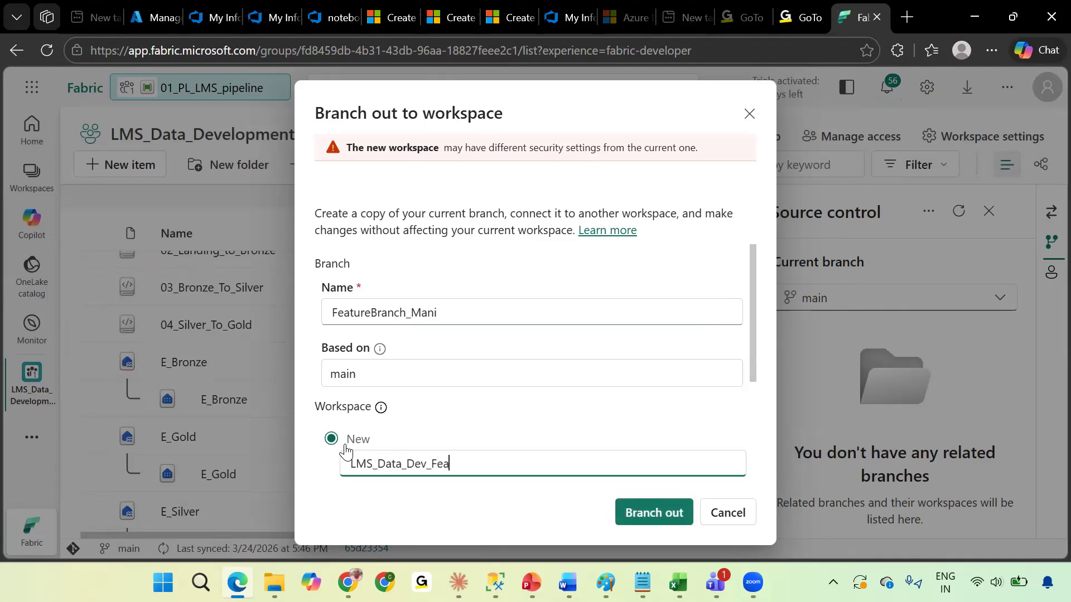
{"action": "type", "text": "Mani"}
Branch out to create the new feature workspace with all items.
{"action": "scroll", "coordinate": [477, 449], "scroll_direction": "down", "scroll_amount": 1}
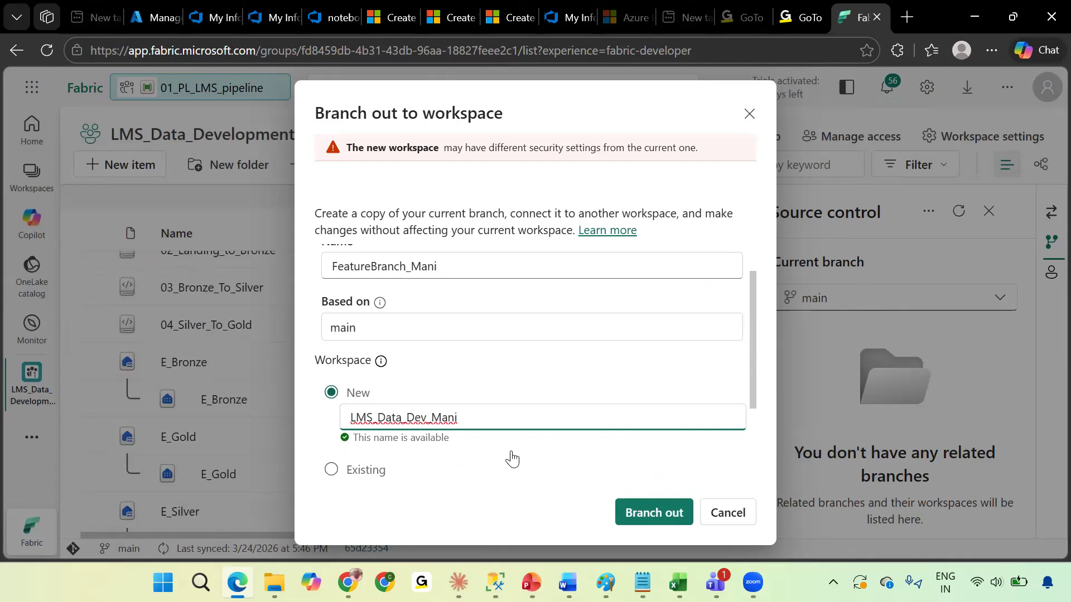
{"action": "scroll", "coordinate": [512, 458], "scroll_direction": "down", "scroll_amount": 2}
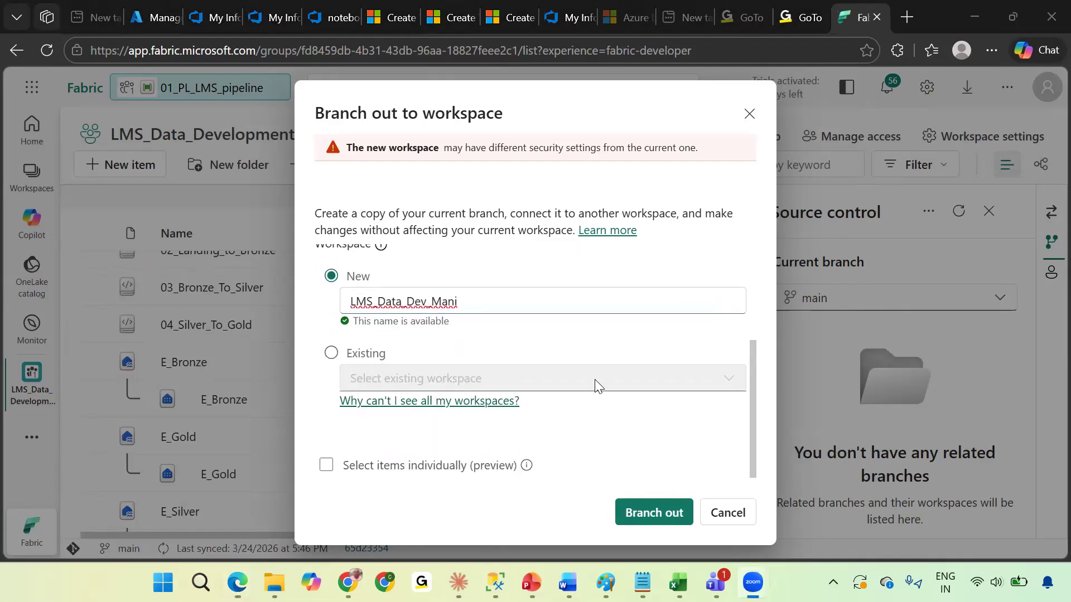
{"action": "left_click", "coordinate": [659, 516]}
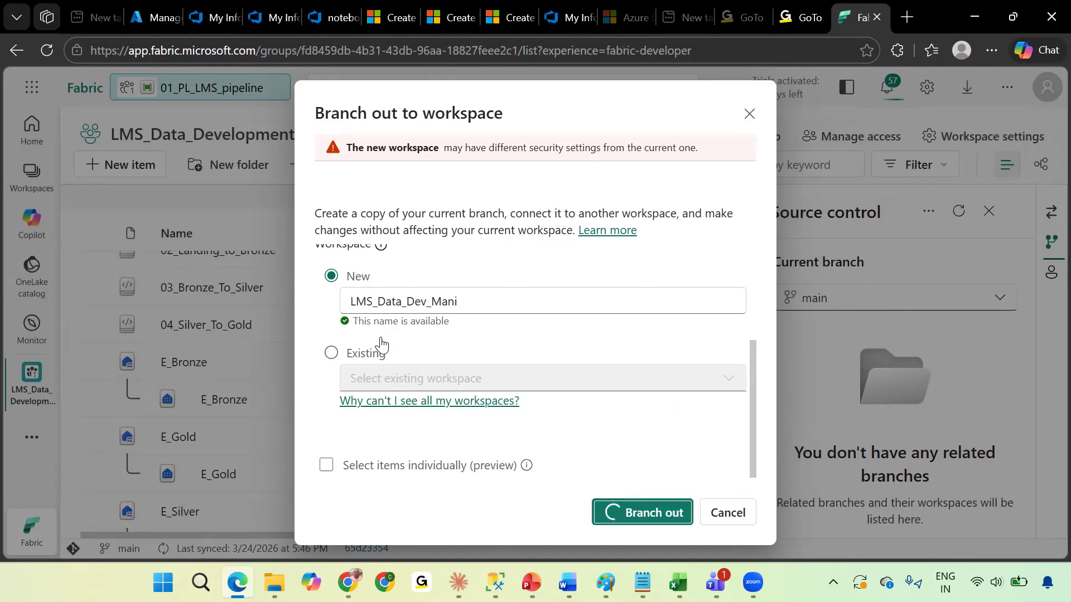
{"action": "scroll", "coordinate": [377, 342], "scroll_direction": "up", "scroll_amount": 2}
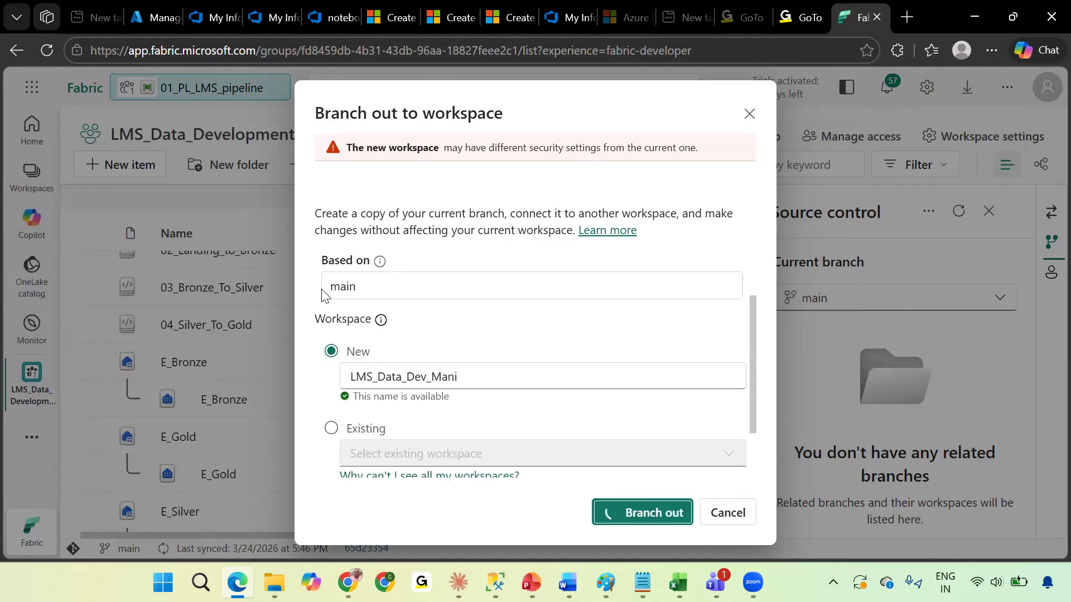
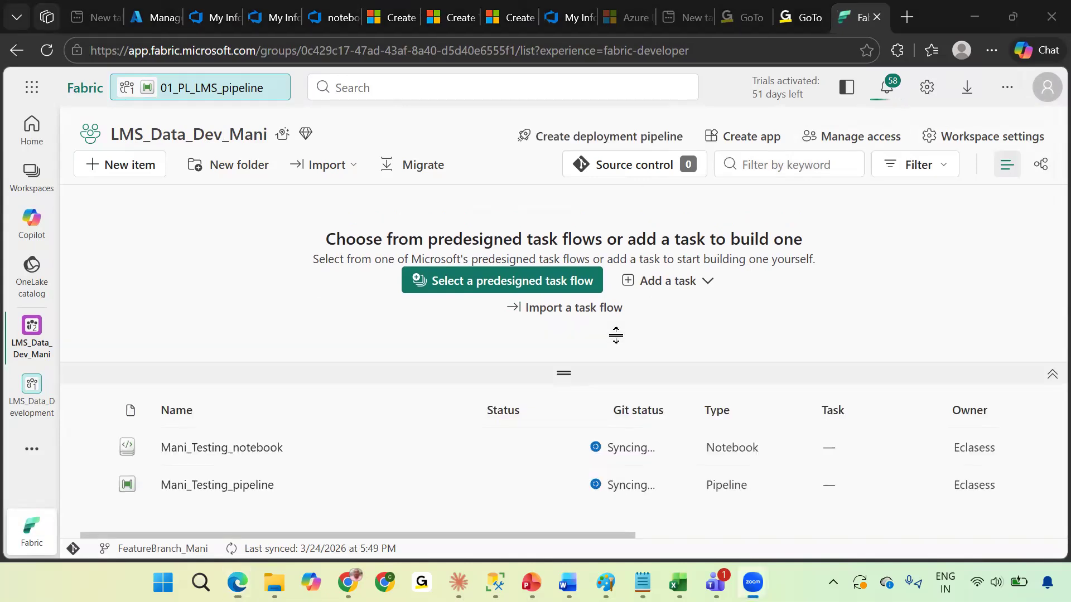
Collapse the task flow area and open source control to watch the new workspace's items sync from Git.
{"action": "left_click", "coordinate": [760, 196]}
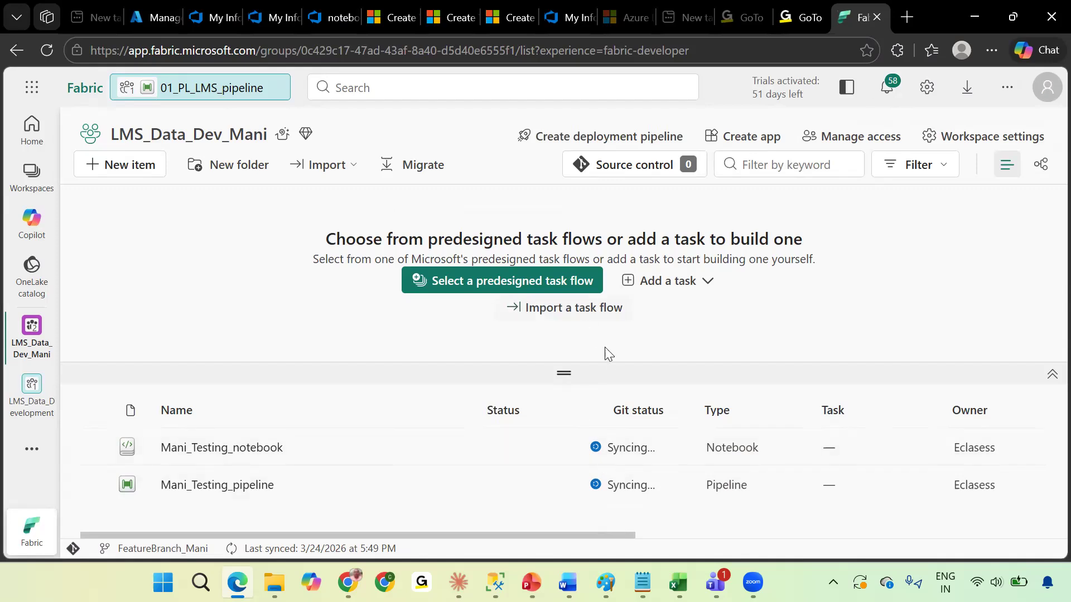
{"action": "left_click_drag", "start_coordinate": [609, 349], "coordinate": [617, 255]}
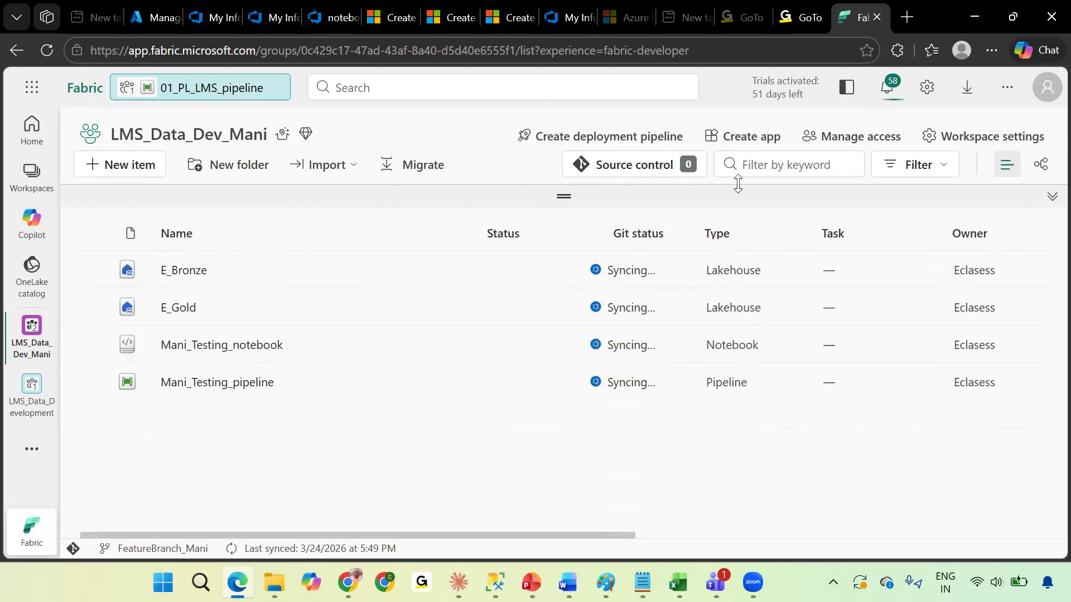
{"action": "left_click", "coordinate": [610, 180]}
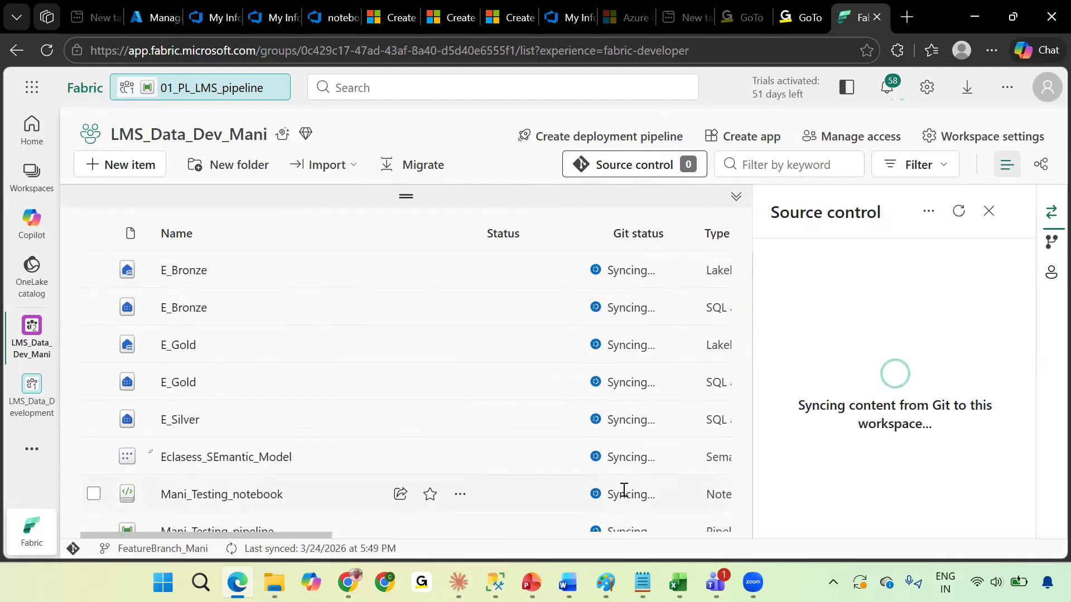
{"action": "scroll", "coordinate": [619, 407], "scroll_direction": "down", "scroll_amount": 5}
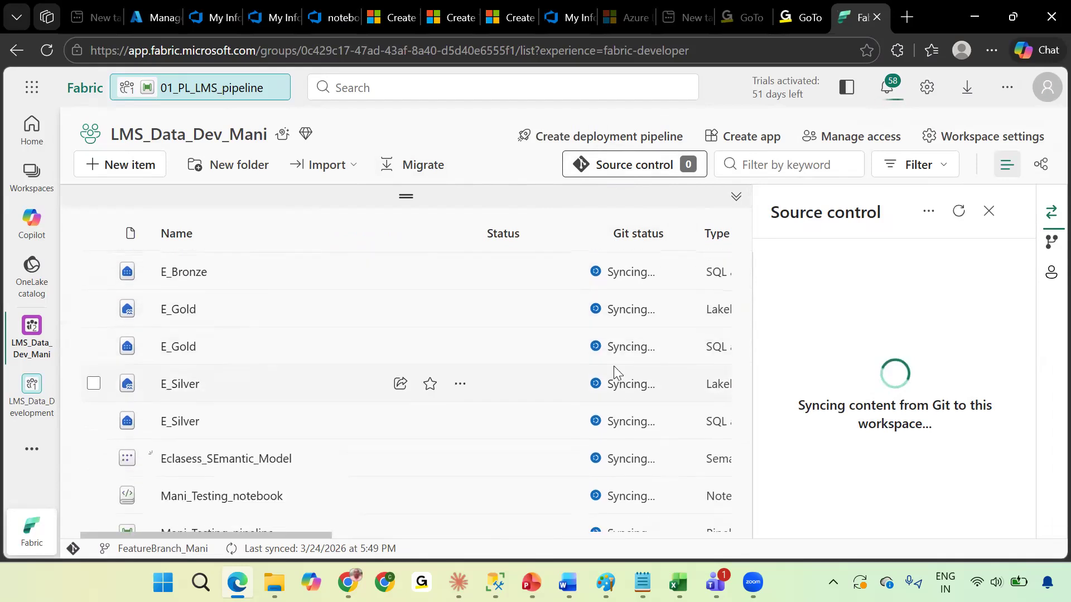
In Azure DevOps, examine the repository's branches and browse the files in the FeatureBranch_Mani branch.
{"action": "left_click", "coordinate": [324, 19]}
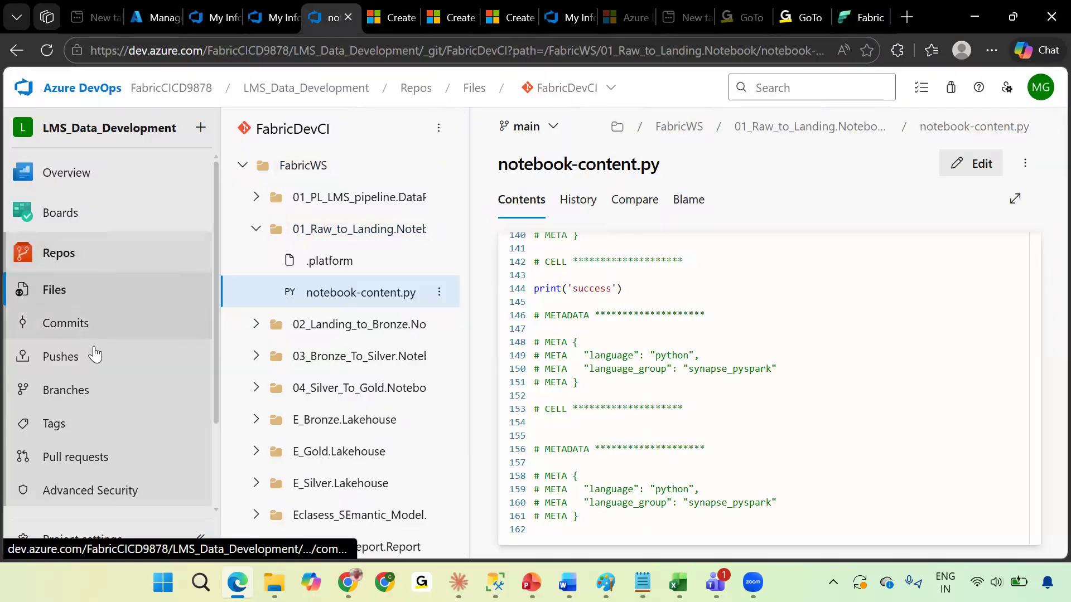
{"action": "left_click", "coordinate": [93, 391]}
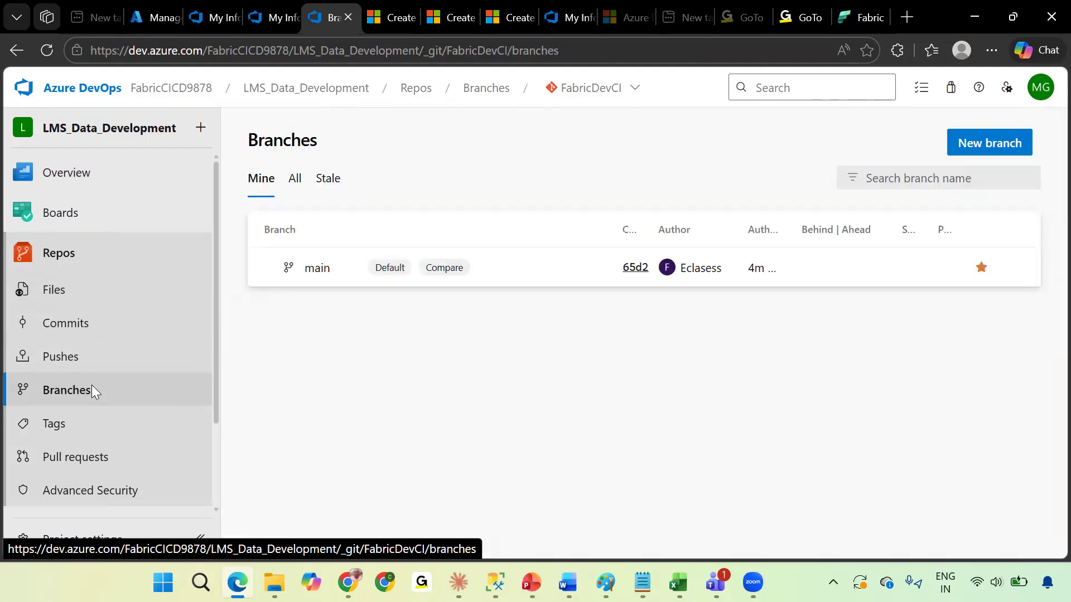
{"action": "left_click", "coordinate": [296, 180]}
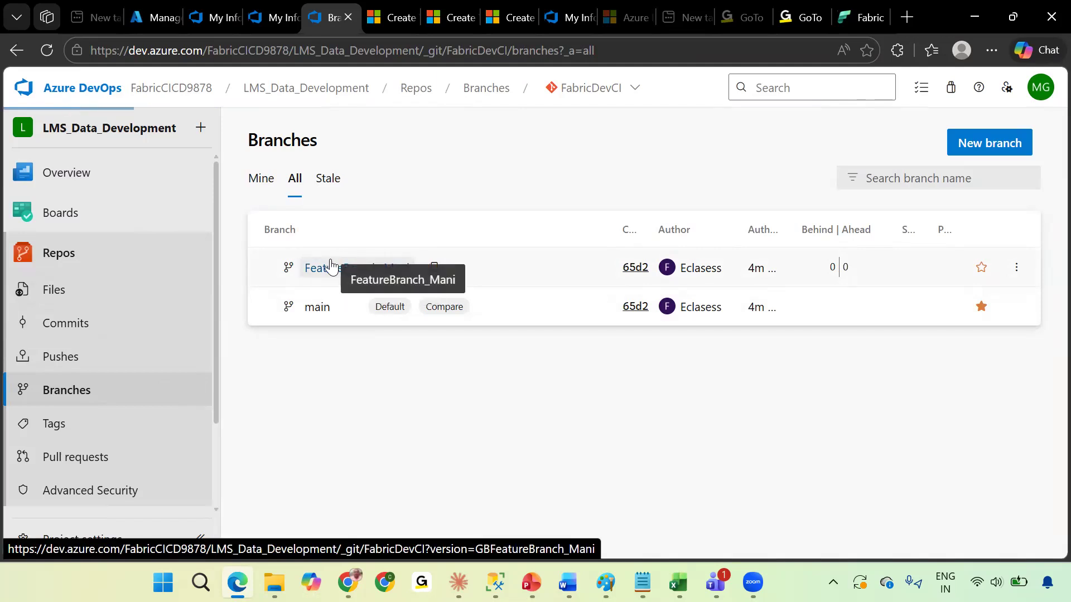
{"action": "left_click", "coordinate": [330, 266]}
{"action": "left_click", "coordinate": [244, 166]}
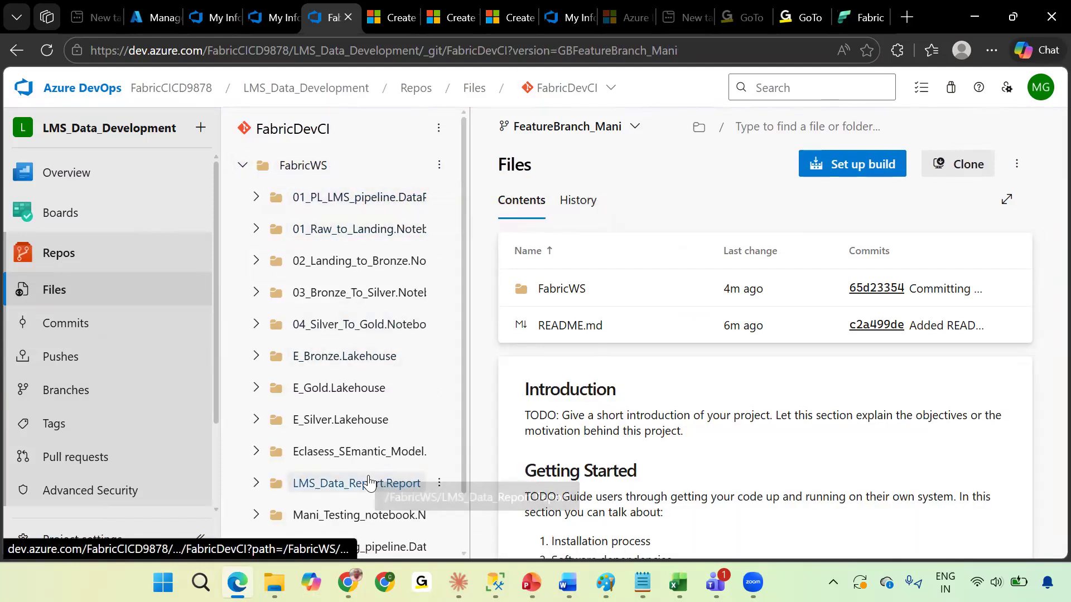
{"action": "scroll", "coordinate": [368, 481], "scroll_direction": "down", "scroll_amount": 1}
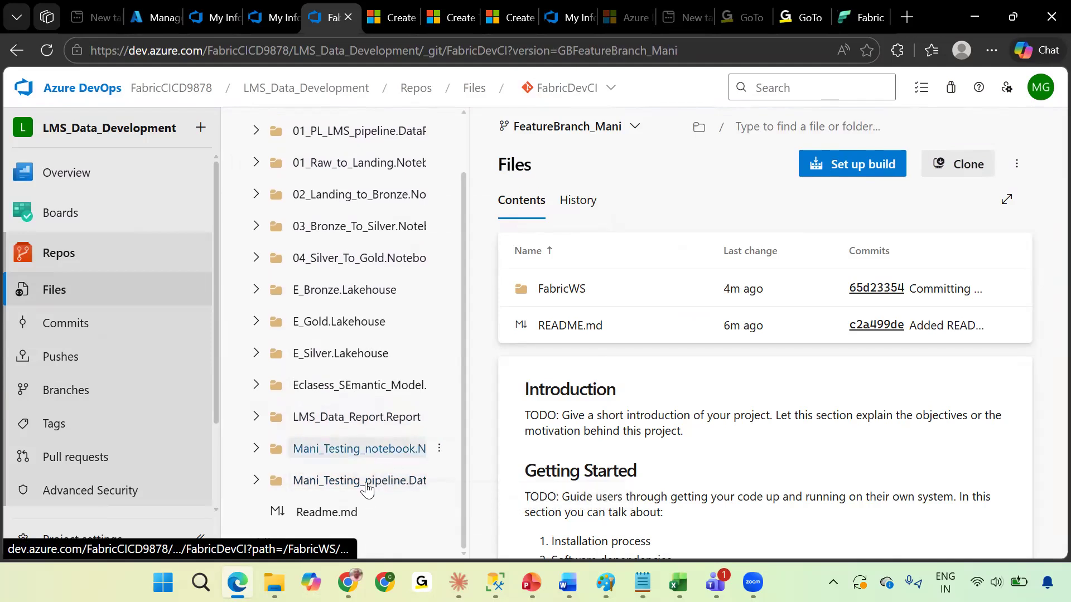
{"action": "scroll", "coordinate": [346, 336], "scroll_direction": "up", "scroll_amount": 1}
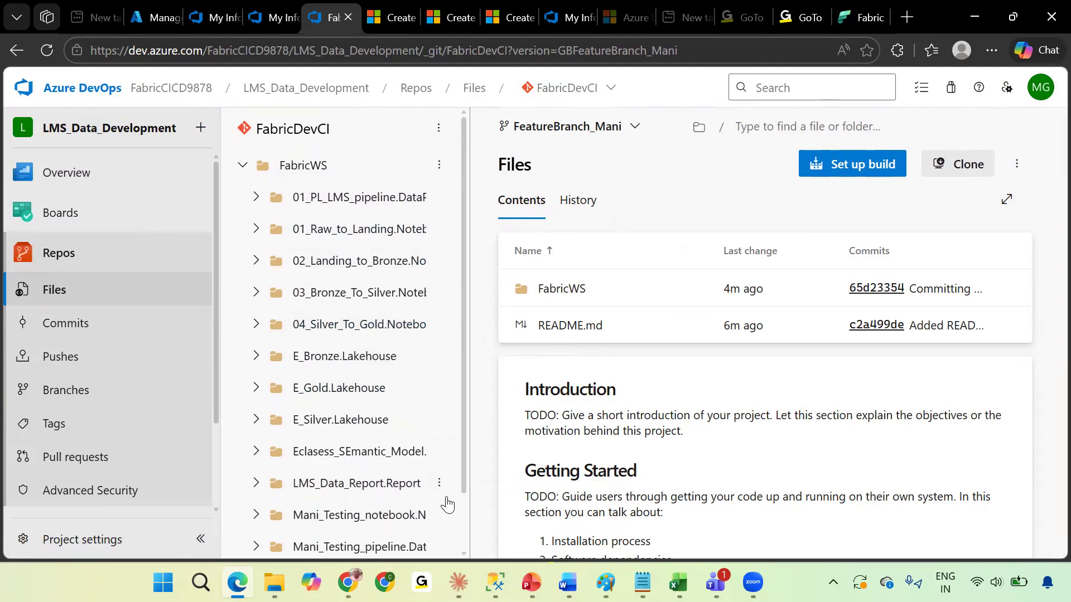
Return to the LMS_Data_Dev_Mani workspace and review the synced items list after closing source control.
{"action": "left_click", "coordinate": [851, 15]}
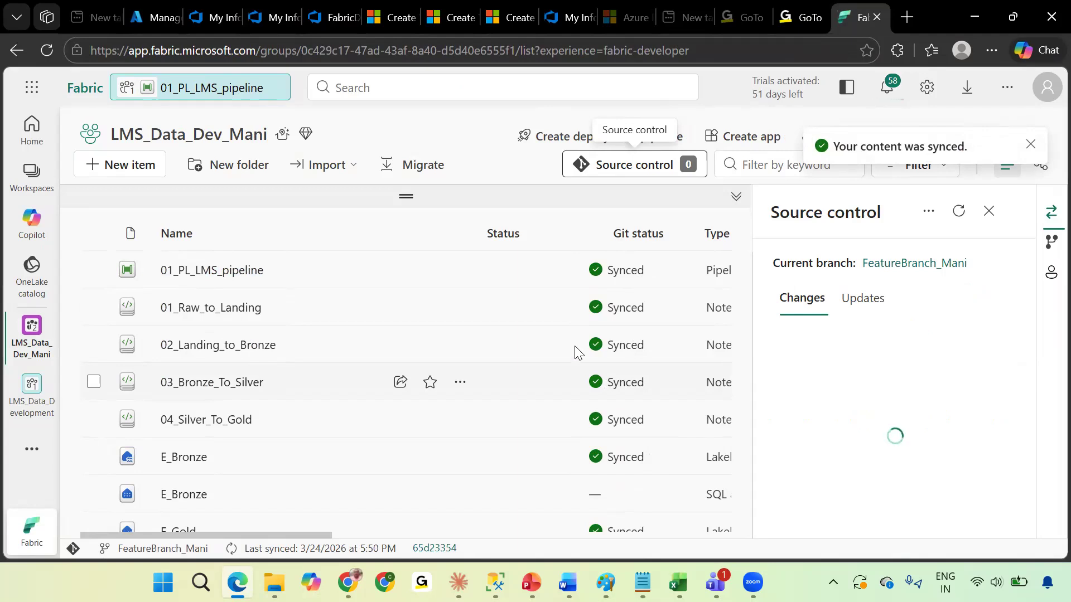
{"action": "scroll", "coordinate": [571, 439], "scroll_direction": "down", "scroll_amount": 5}
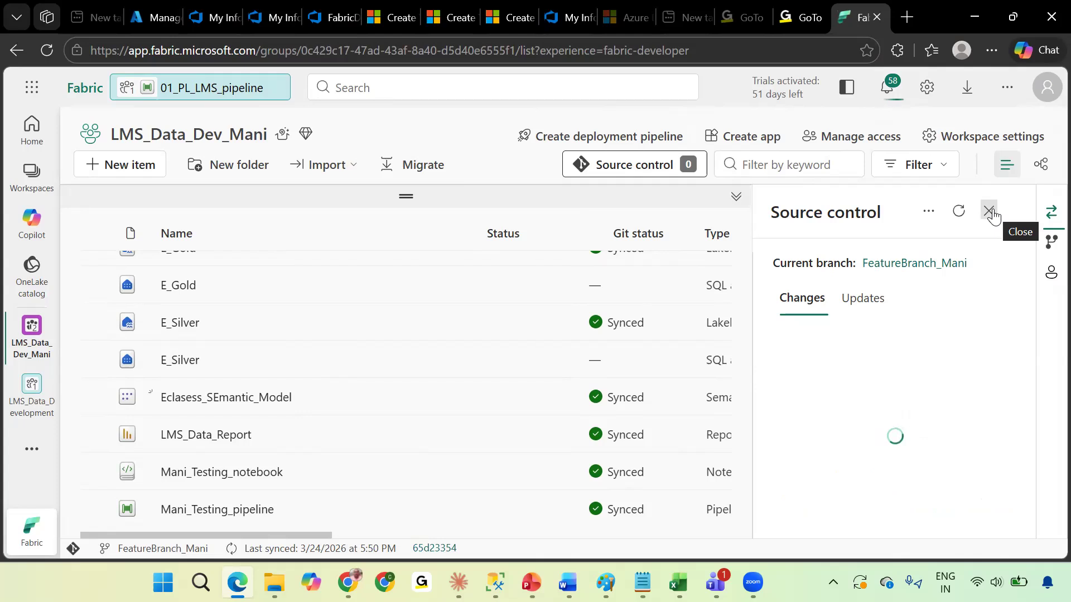
{"action": "left_click", "coordinate": [989, 212]}
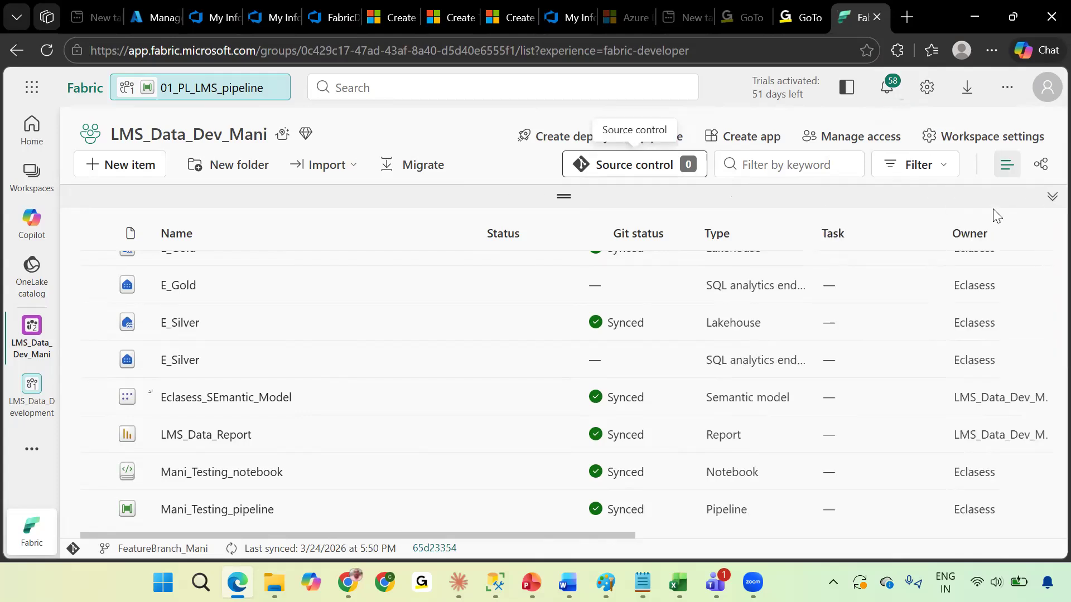
{"action": "left_click", "coordinate": [22, 186]}
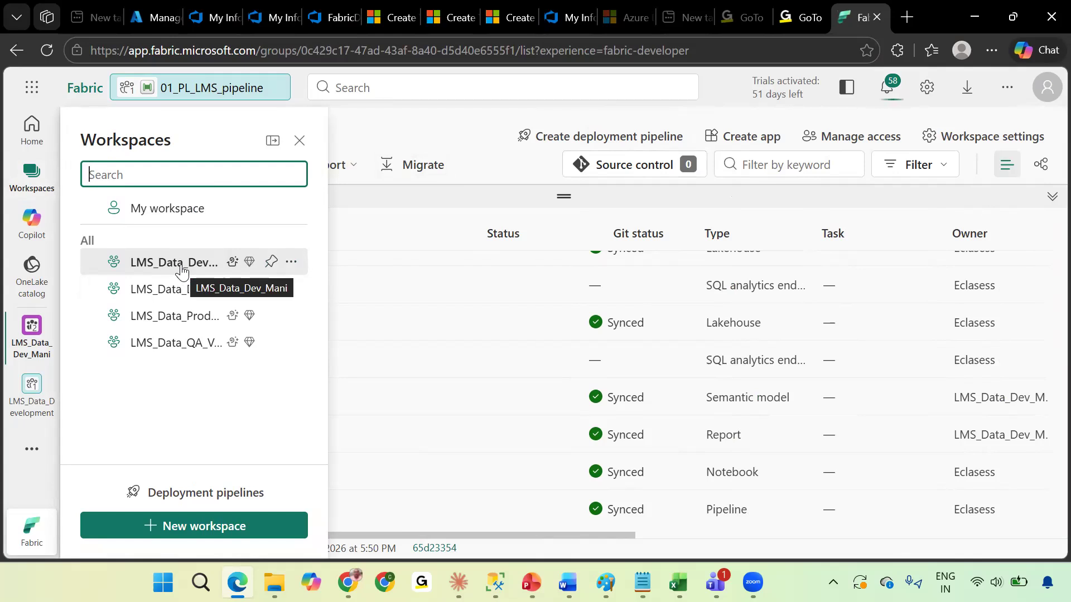
{"action": "left_click", "coordinate": [419, 235]}
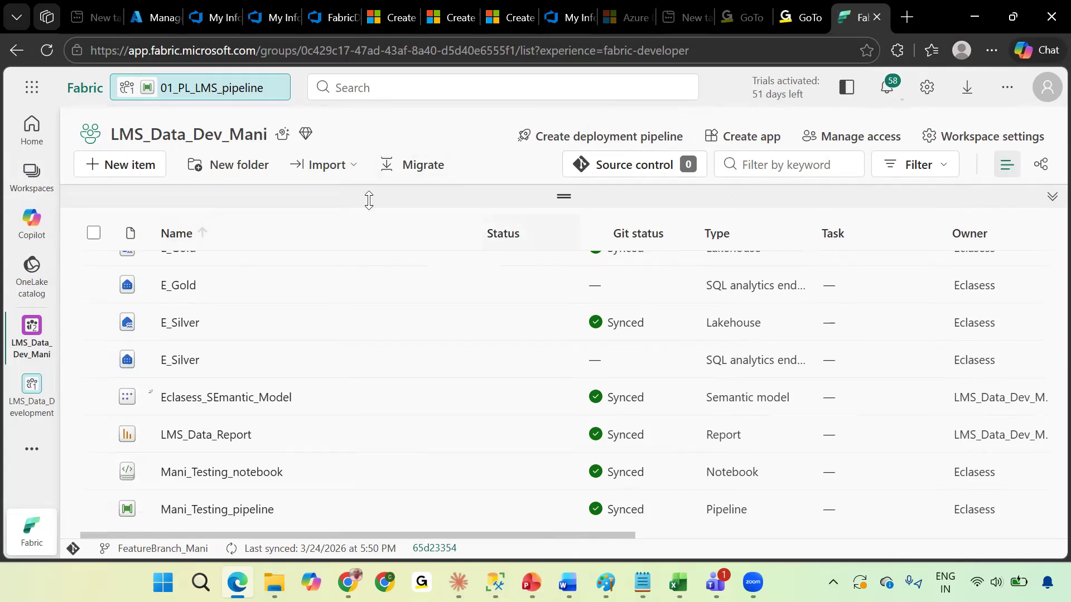
Create a new notebook named Testing_notebook in the LMS_Data_Dev_Mani workspace.
{"action": "left_click", "coordinate": [140, 167]}
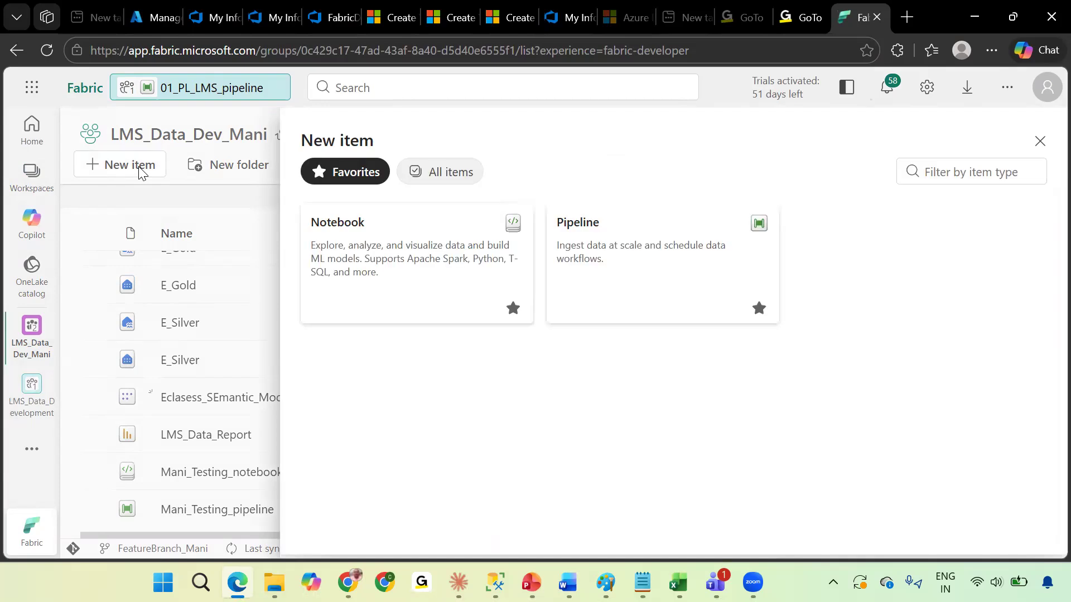
{"action": "left_click", "coordinate": [1040, 141]}
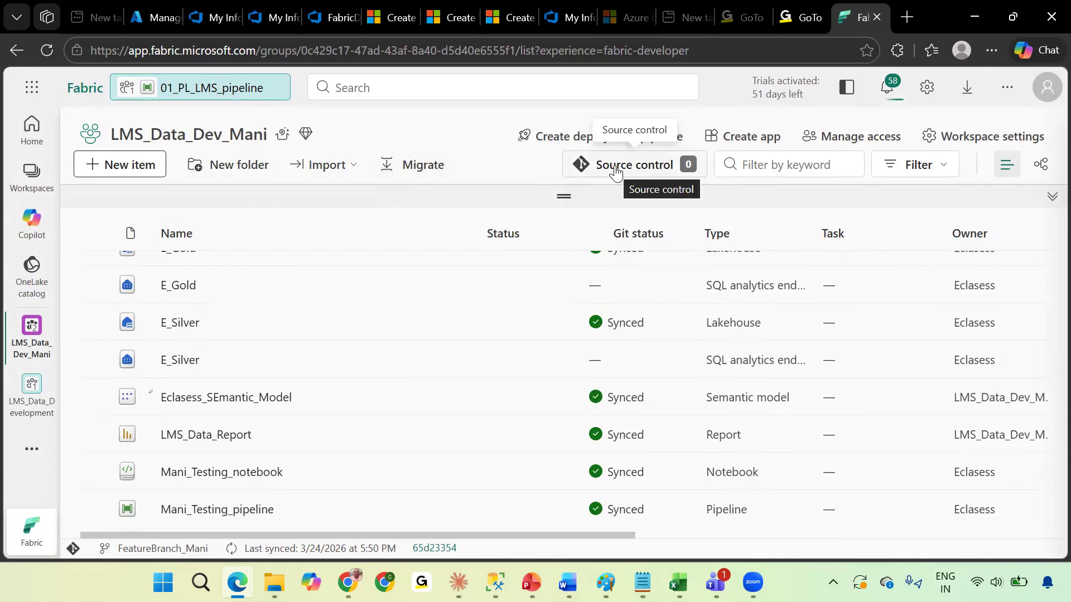
{"action": "left_click", "coordinate": [139, 177]}
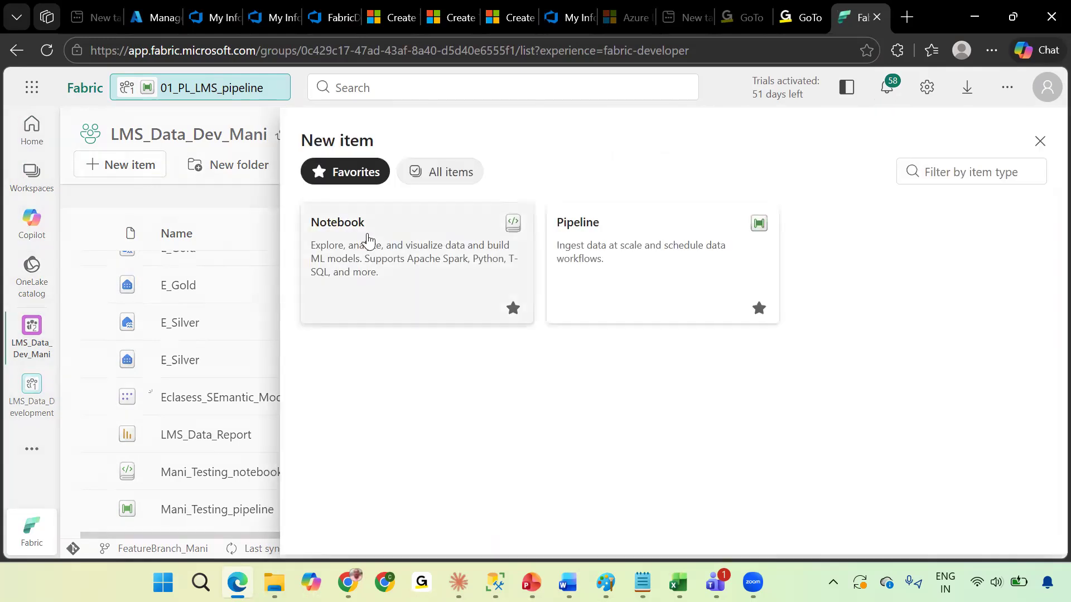
{"action": "left_click", "coordinate": [400, 258]}
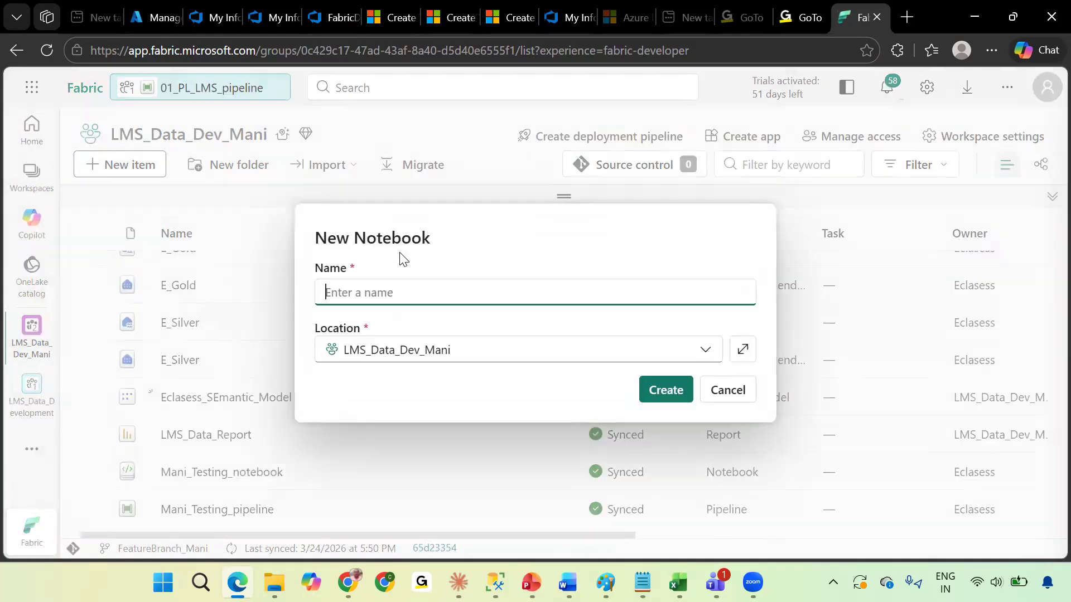
{"action": "key", "text": "BackSpace"}
{"action": "key", "text": "BackSpace"}
{"action": "key", "text": "BackSpace"}
{"action": "key", "text": "BackSpace"}
{"action": "key", "text": "BackSpace"}
{"action": "key", "text": "BackSpace"}
{"action": "key", "text": "BackSpace"}
{"action": "key", "text": "BackSpace"}
{"action": "key", "text": "BackSpace"}
{"action": "key", "text": "BackSpace"}
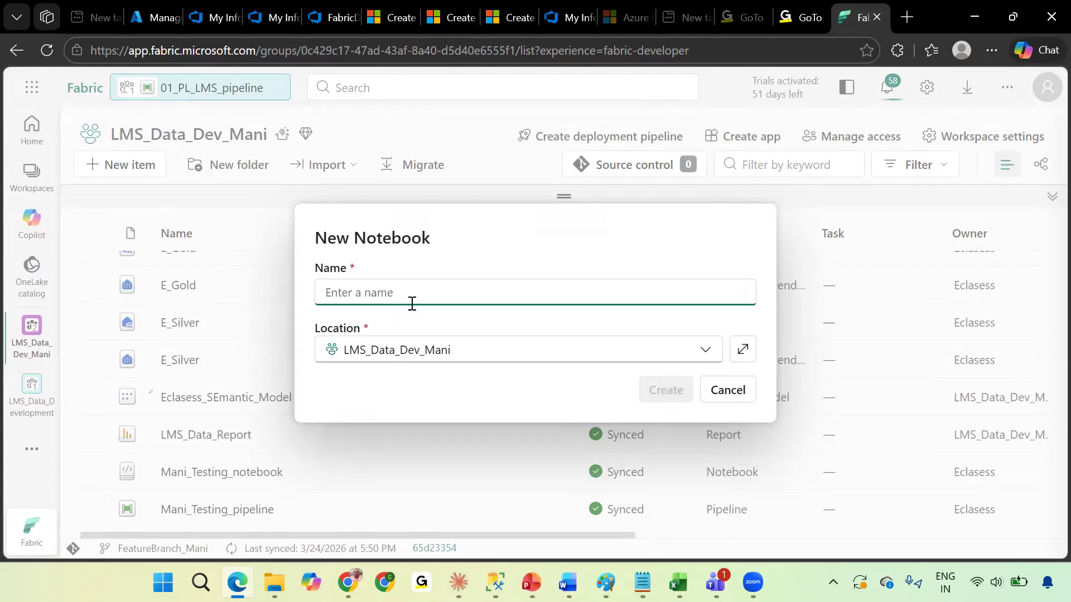
{"action": "type", "text": "Testing_notebook"}
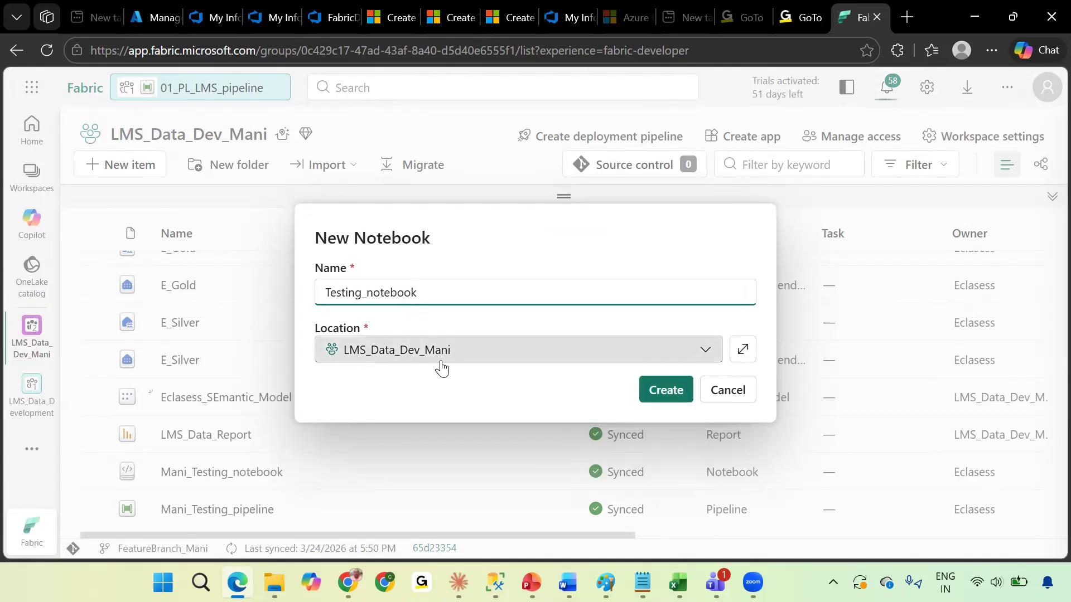
{"action": "left_click", "coordinate": [658, 389]}
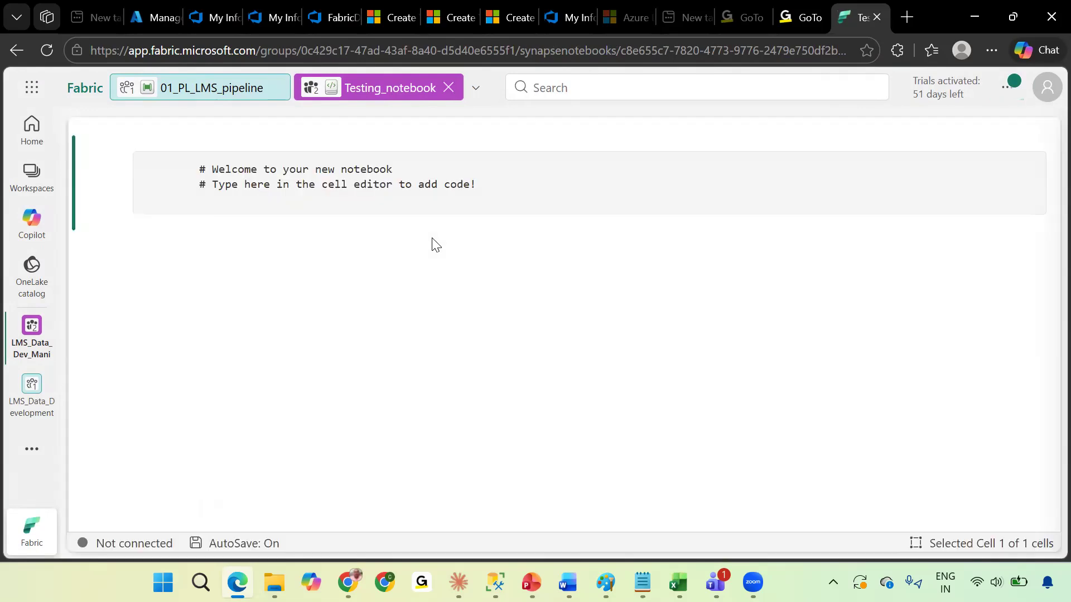
Add the line print("Welcome to Mastering CICD") to the notebook's cell.
{"action": "left_click", "coordinate": [550, 269]}
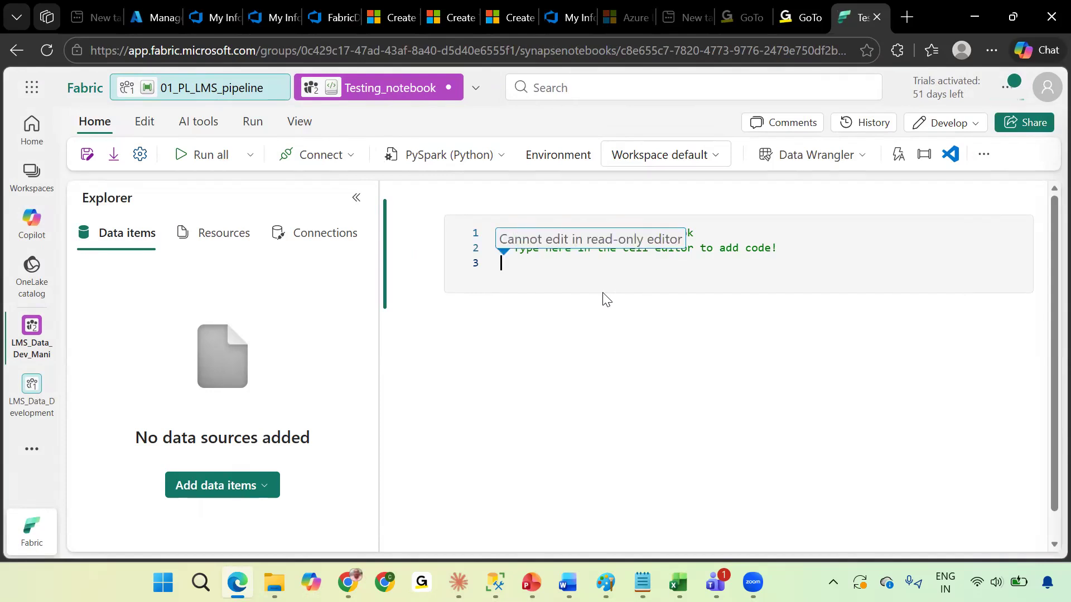
{"action": "type", "text": "n"}
{"action": "type", "text": "pri"}
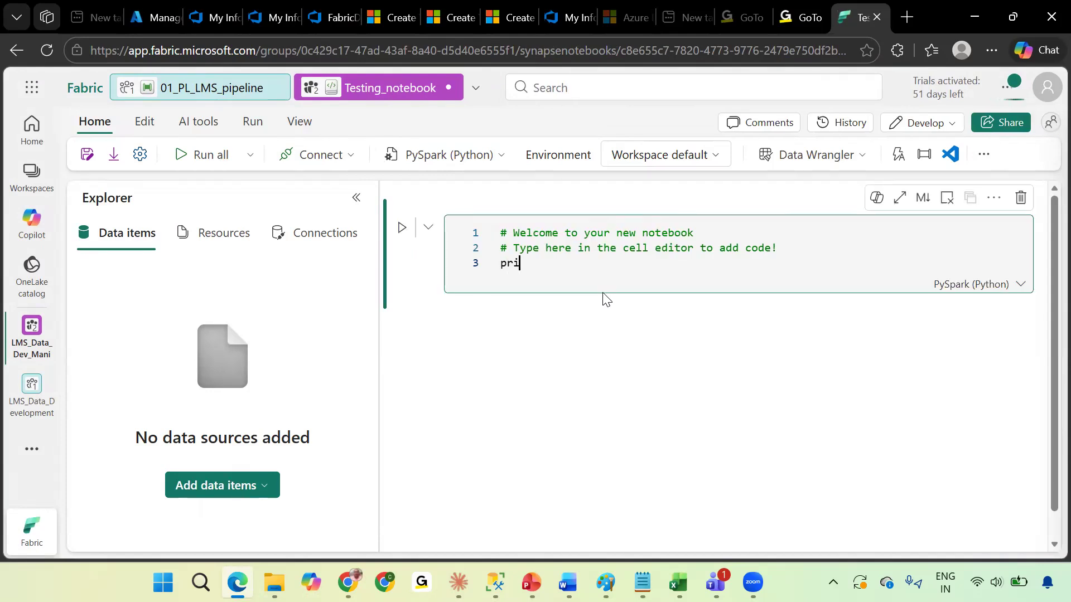
{"action": "type", "text": "nt(\"Welc"}
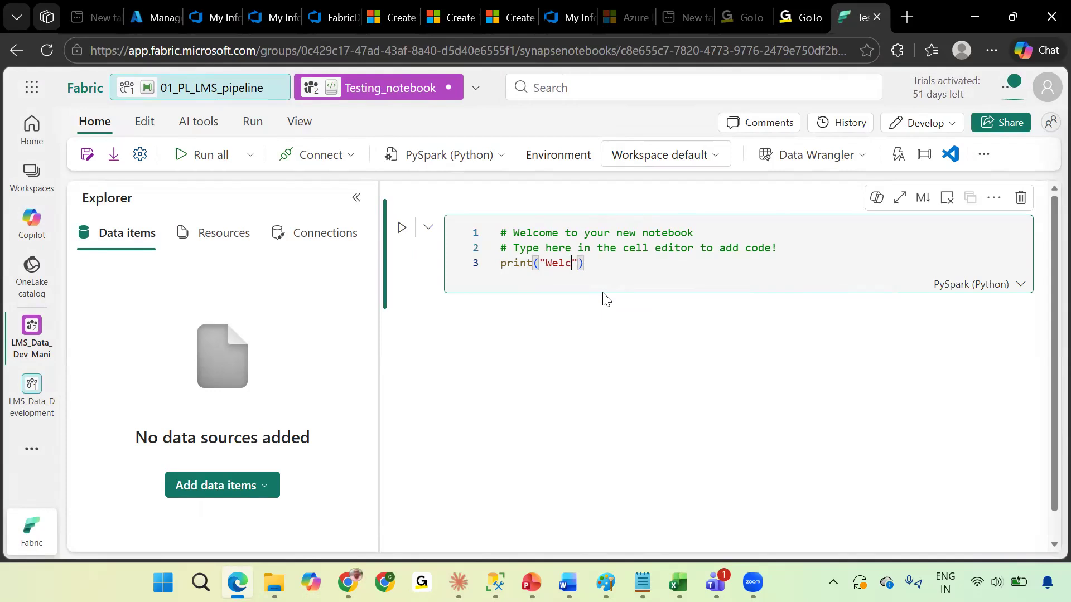
{"action": "type", "text": "ome"}
{"action": "type", "text": "Mast"}
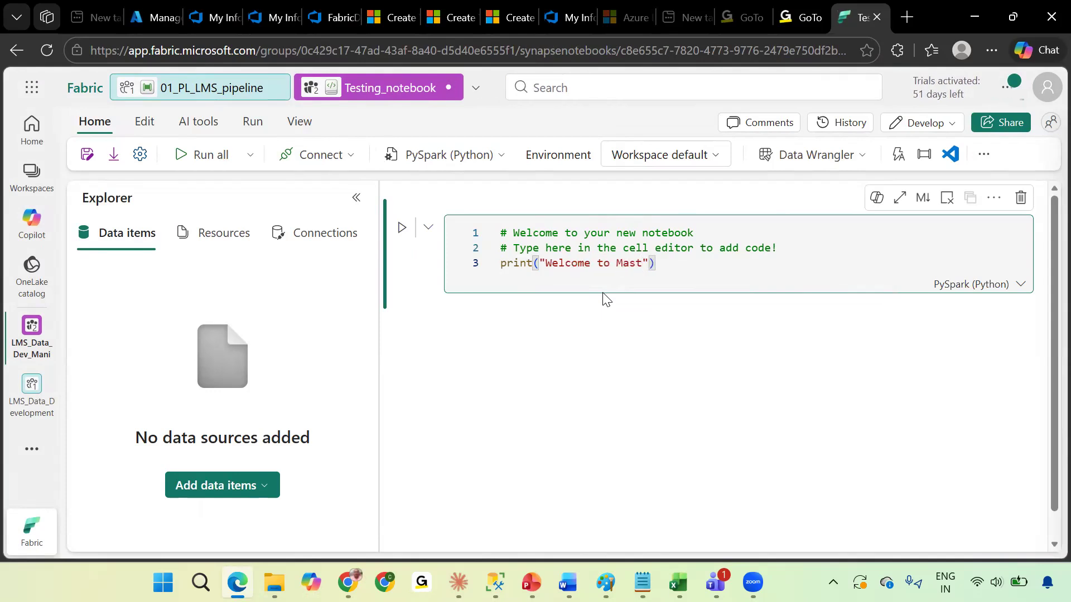
{"action": "type", "text": "ering "}
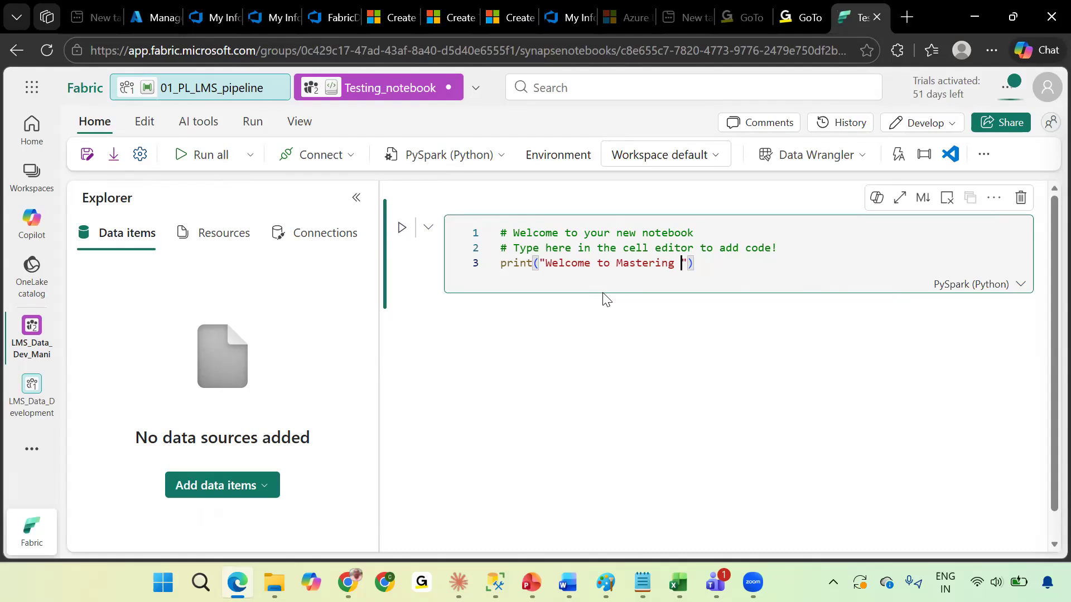
{"action": "type", "text": "FAb"}
{"action": "key", "text": "BackSpace"}
{"action": "key", "text": "BackSpace"}
{"action": "type", "text": "CICD"}
{"action": "left_click", "coordinate": [573, 362]}
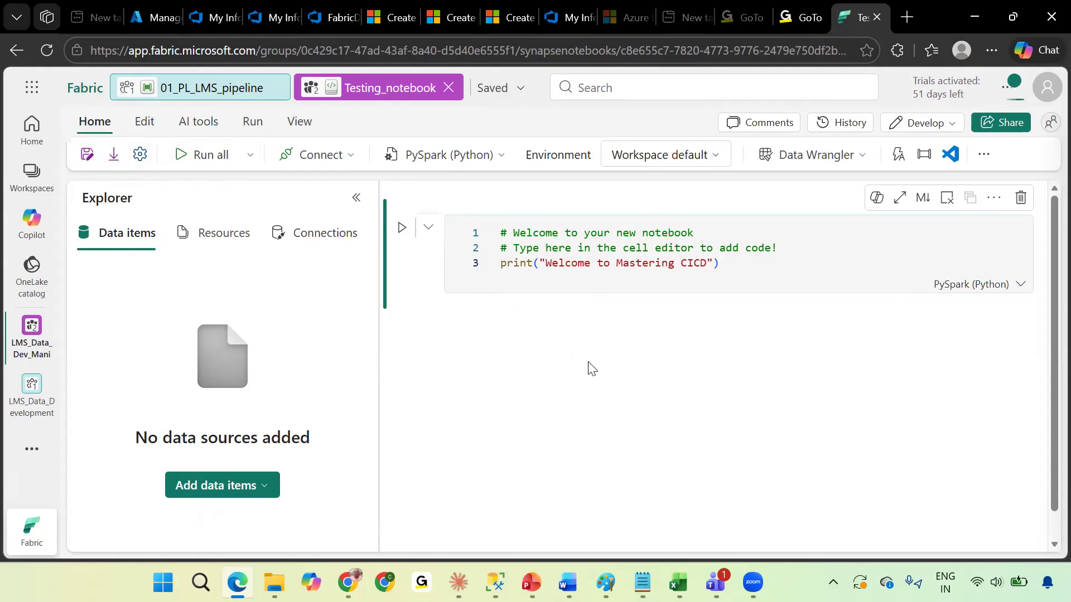
{"action": "key", "text": "F5"}
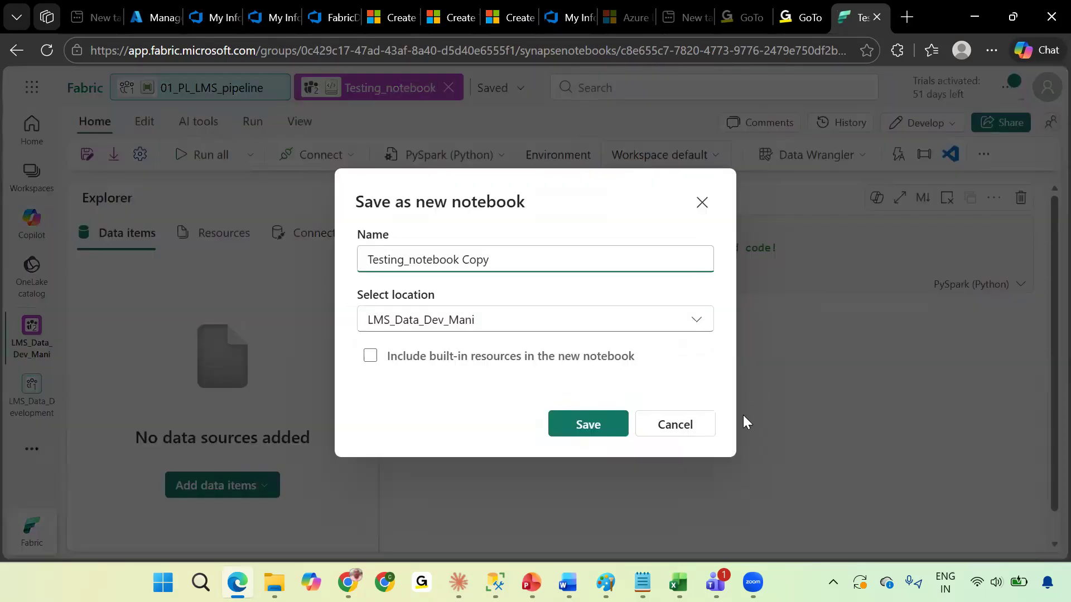
{"action": "left_click", "coordinate": [673, 442]}
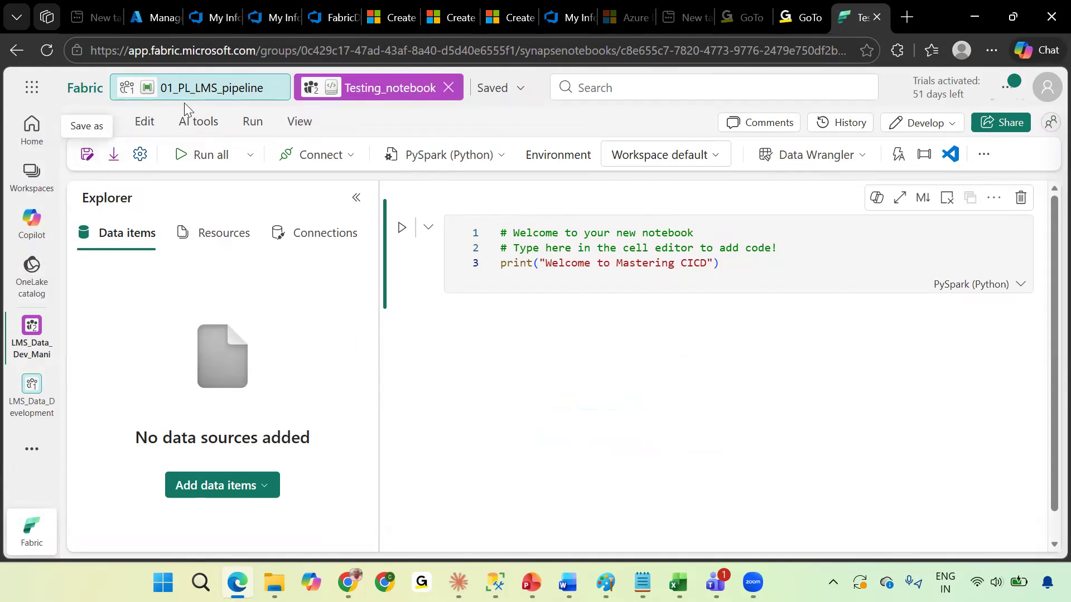
Go back to the LMS_Data_Dev_Mani workspace and check the Git status of the new notebook.
{"action": "left_click", "coordinate": [217, 95]}
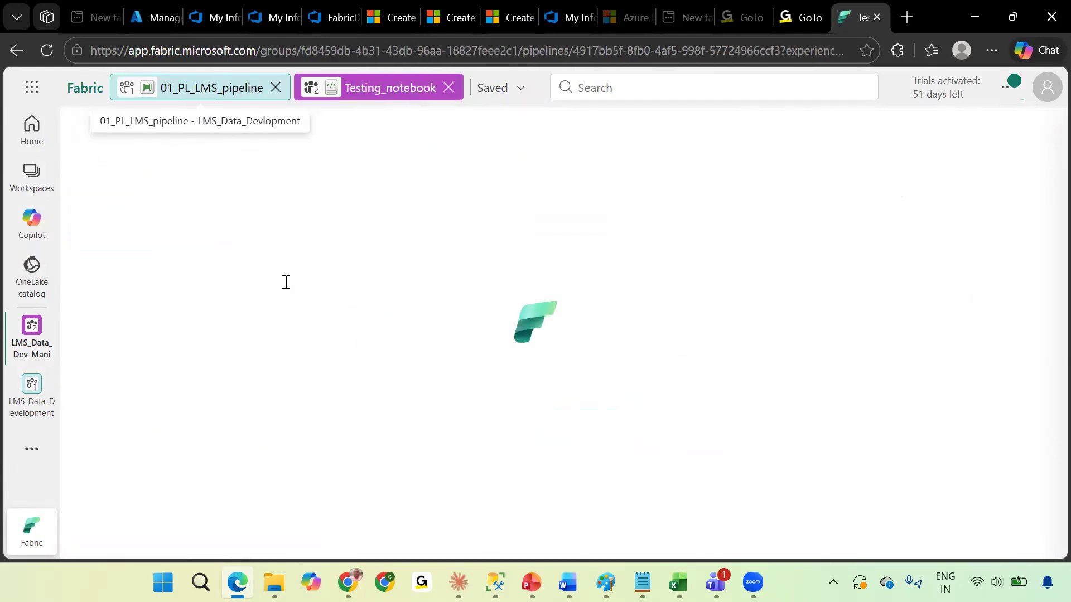
{"action": "left_click", "coordinate": [32, 177]}
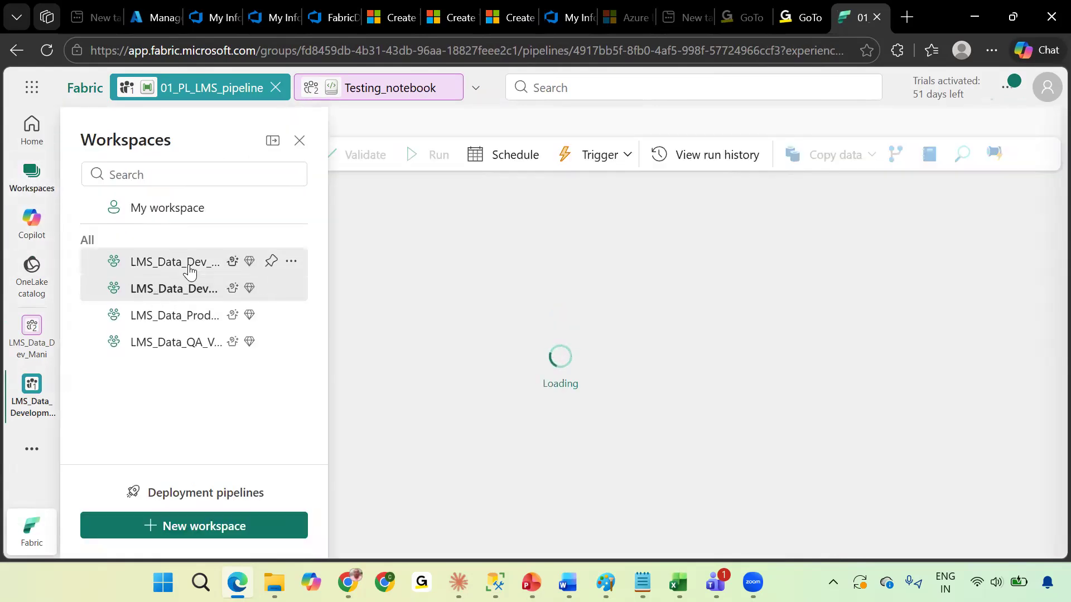
{"action": "left_click", "coordinate": [190, 269]}
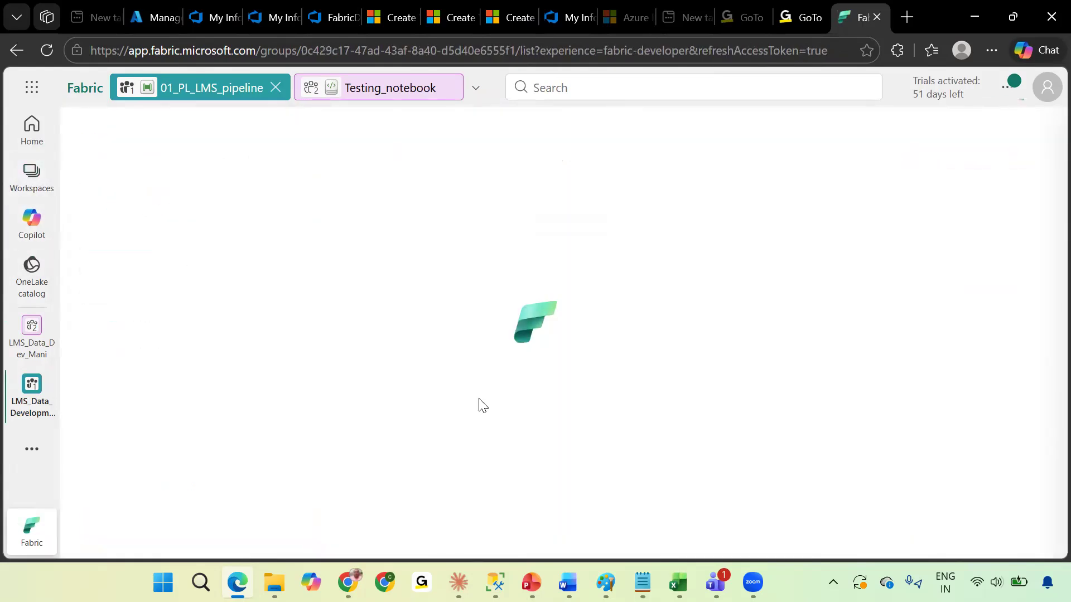
{"action": "scroll", "coordinate": [515, 441], "scroll_direction": "down", "scroll_amount": 5}
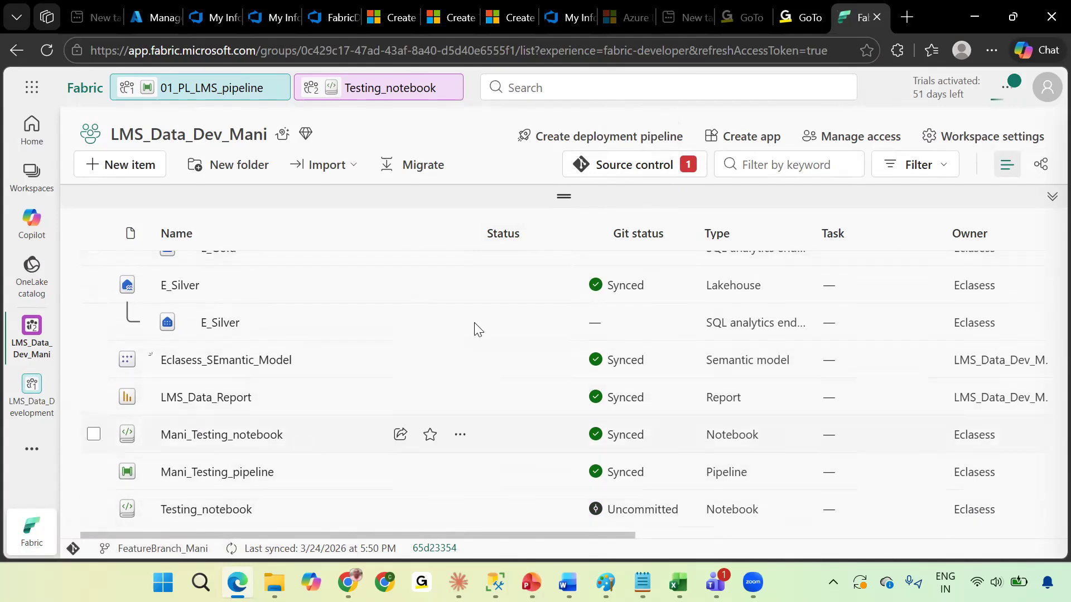
{"action": "left_click", "coordinate": [144, 174]}
{"action": "left_click", "coordinate": [684, 268]}
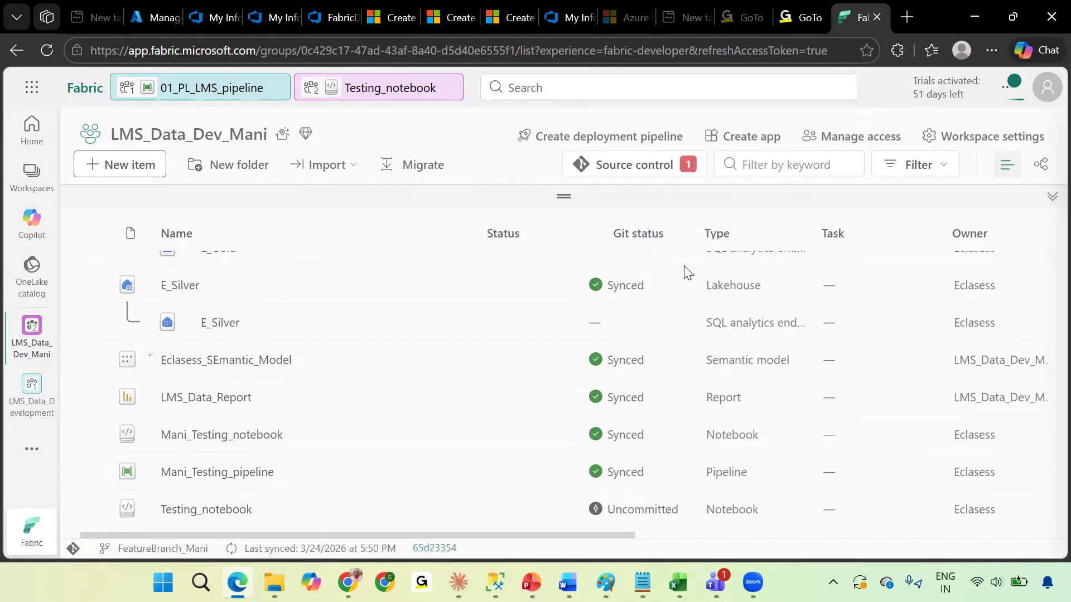
Create a new pipeline named Testing_Pipeline in the LMS_Data_Dev_Mani workspace.
{"action": "key", "text": "BackSpace"}
{"action": "key", "text": "BackSpace"}
{"action": "key", "text": "BackSpace"}
{"action": "key", "text": "BackSpace"}
{"action": "key", "text": "BackSpace"}
{"action": "key", "text": "BackSpace"}
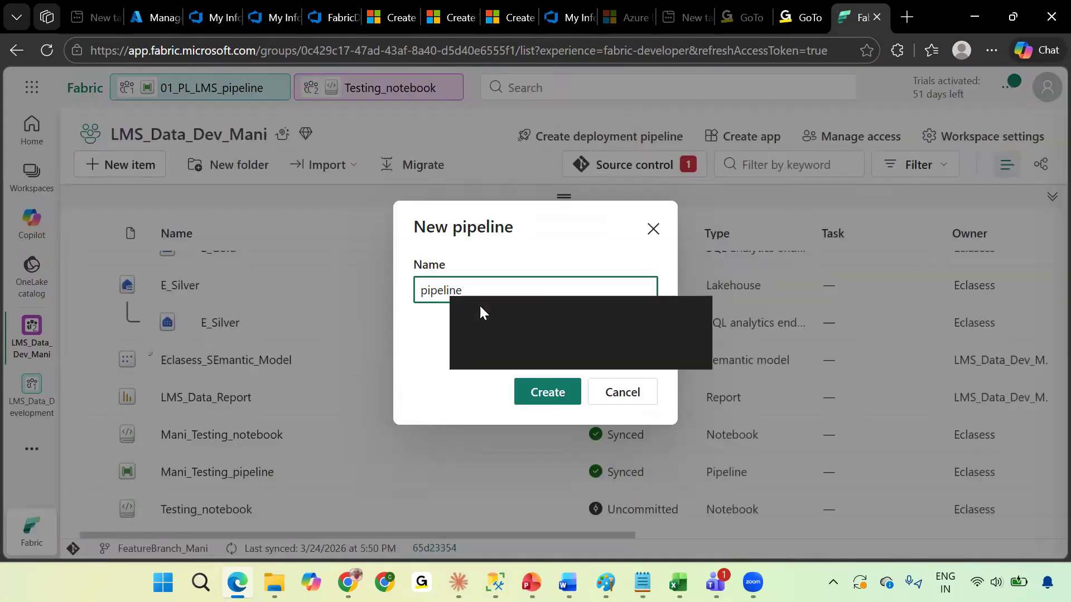
{"action": "key", "text": "BackSpace"}
{"action": "key", "text": "BackSpace"}
{"action": "key", "text": "BackSpace"}
{"action": "type", "text": "tE"}
{"action": "key", "text": "BackSpace"}
{"action": "type", "text": "T"}
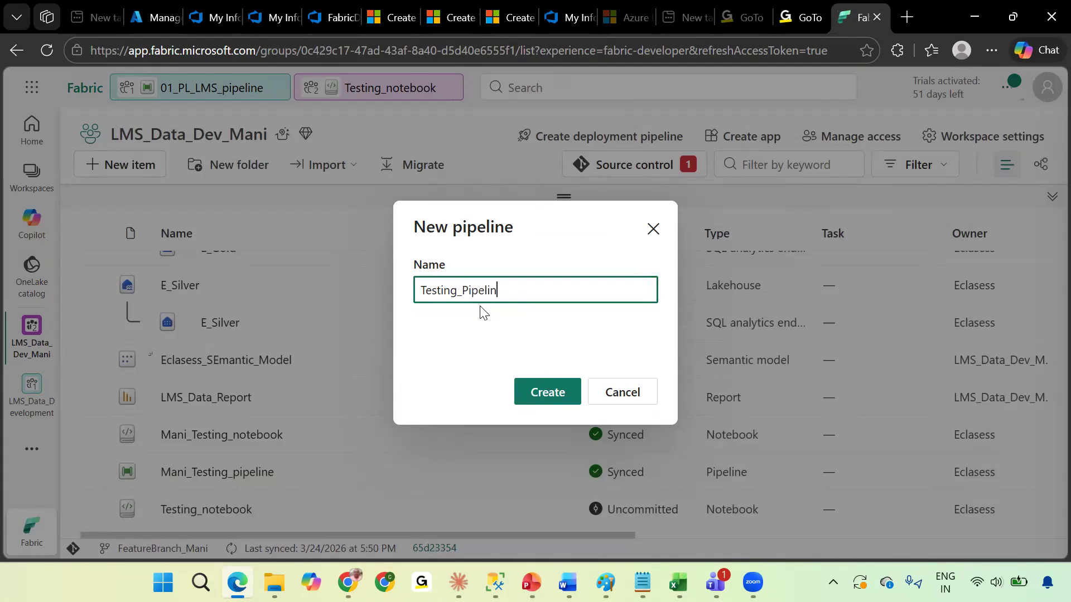
{"action": "left_click", "coordinate": [537, 391]}
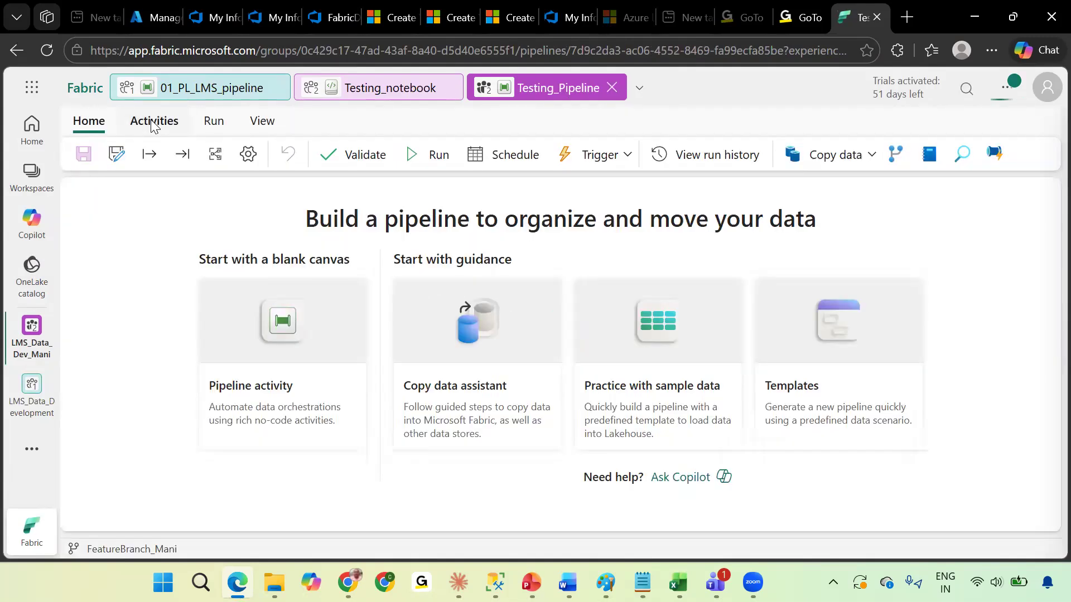
Add a Wait activity to the pipeline canvas, move it toward the centre, and save the pipeline.
{"action": "left_click", "coordinate": [154, 123]}
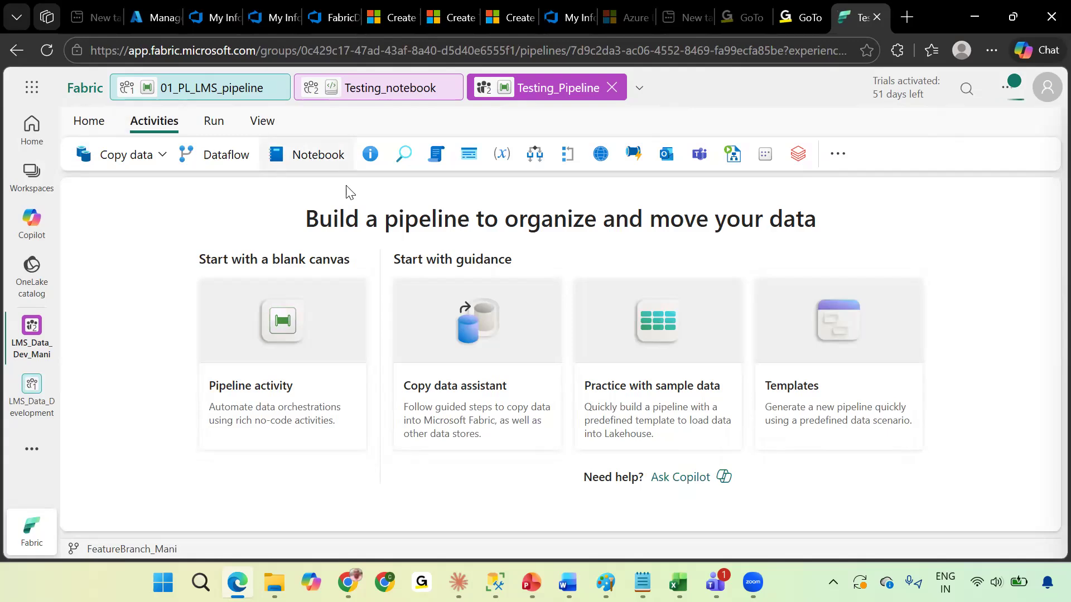
{"action": "left_click", "coordinate": [847, 159]}
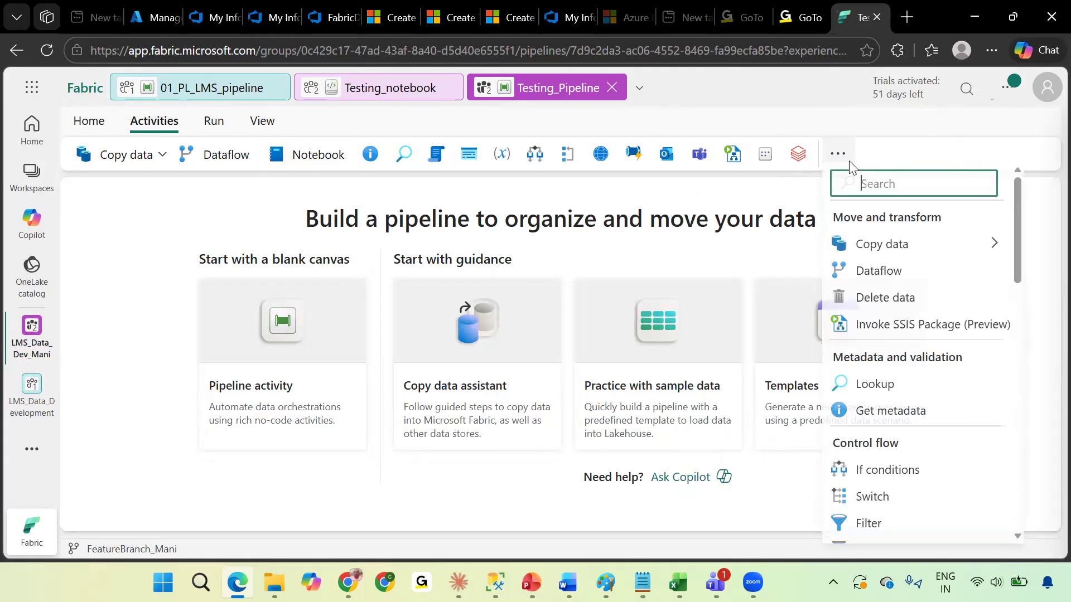
{"action": "type", "text": "wait"}
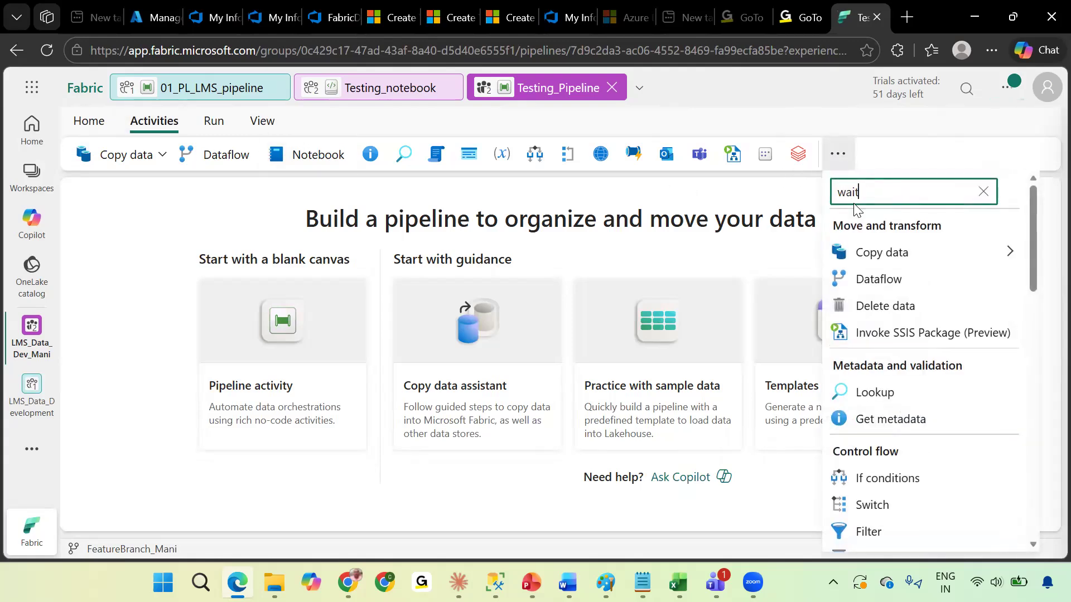
{"action": "left_click", "coordinate": [867, 248]}
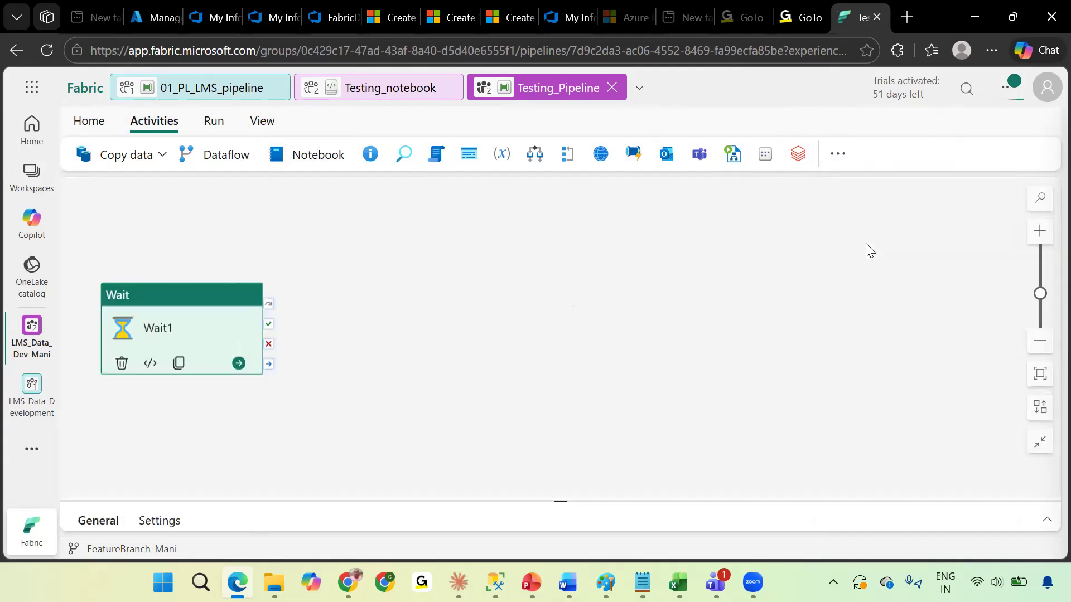
{"action": "left_click_drag", "start_coordinate": [189, 299], "coordinate": [399, 322]}
{"action": "left_click", "coordinate": [92, 122]}
{"action": "left_click", "coordinate": [82, 156]}
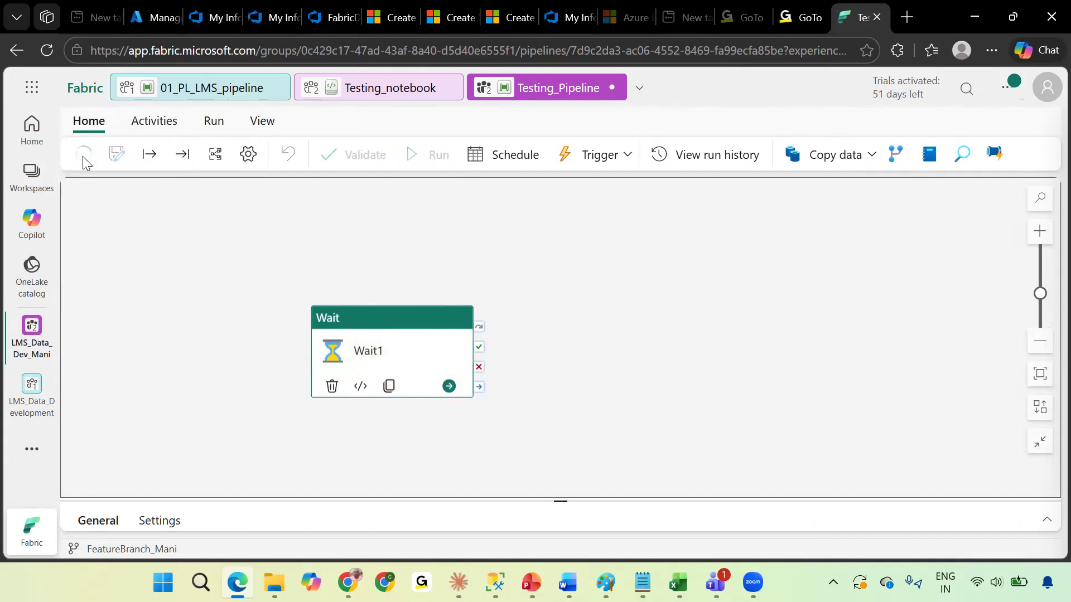
Return to the LMS_Data_Dev_Mani workspace and check the Git status of the new notebook and pipeline.
{"action": "left_click", "coordinate": [31, 178]}
{"action": "left_click", "coordinate": [162, 262]}
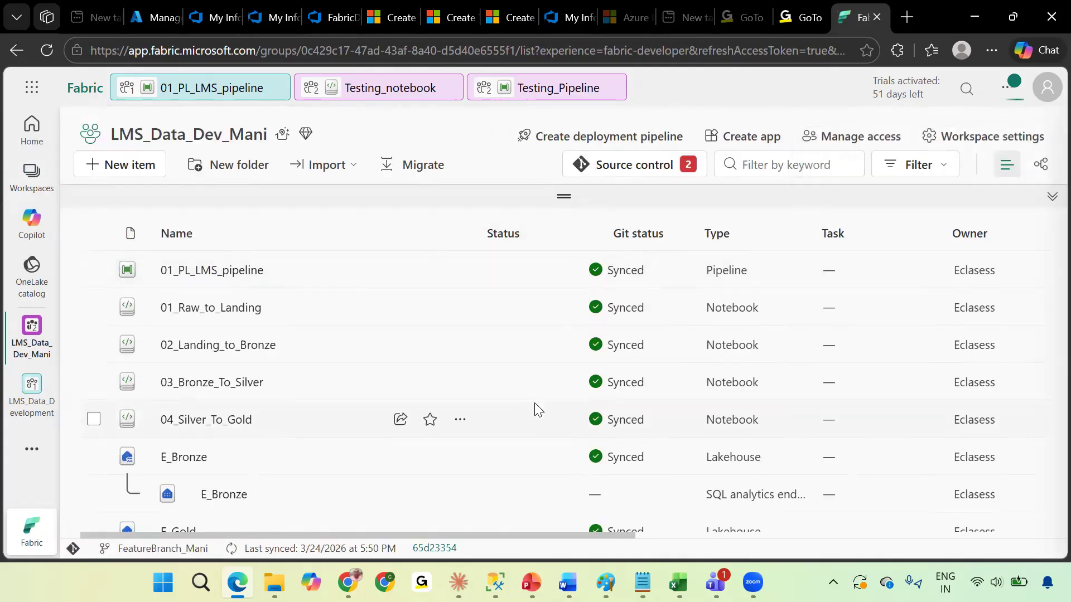
{"action": "scroll", "coordinate": [534, 404], "scroll_direction": "down", "scroll_amount": 5}
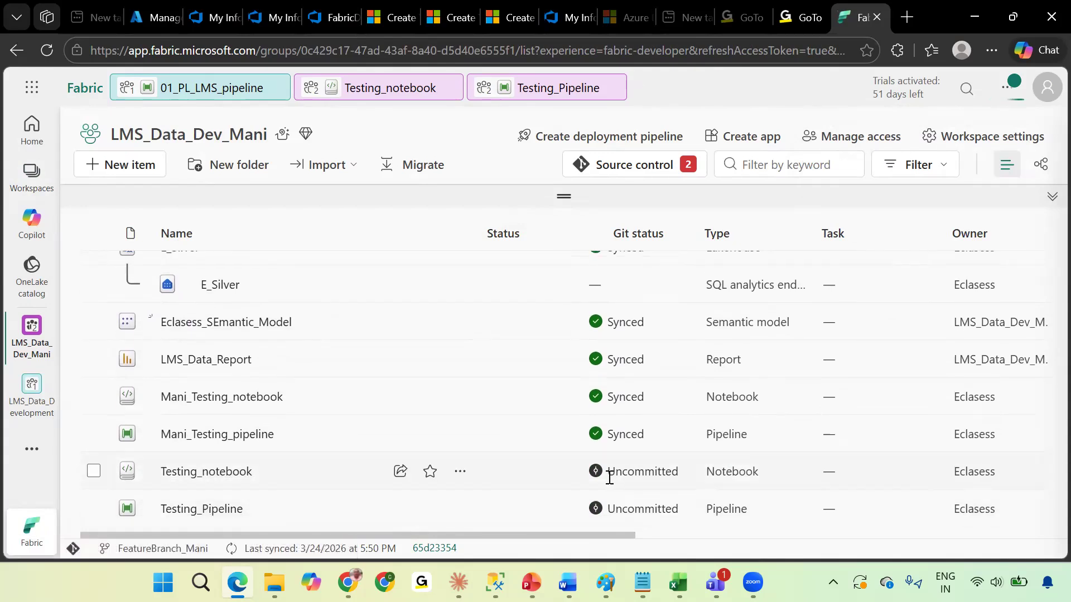
{"action": "left_click_drag", "start_coordinate": [609, 477], "coordinate": [687, 479]}
{"action": "left_click_drag", "start_coordinate": [609, 513], "coordinate": [681, 511]}
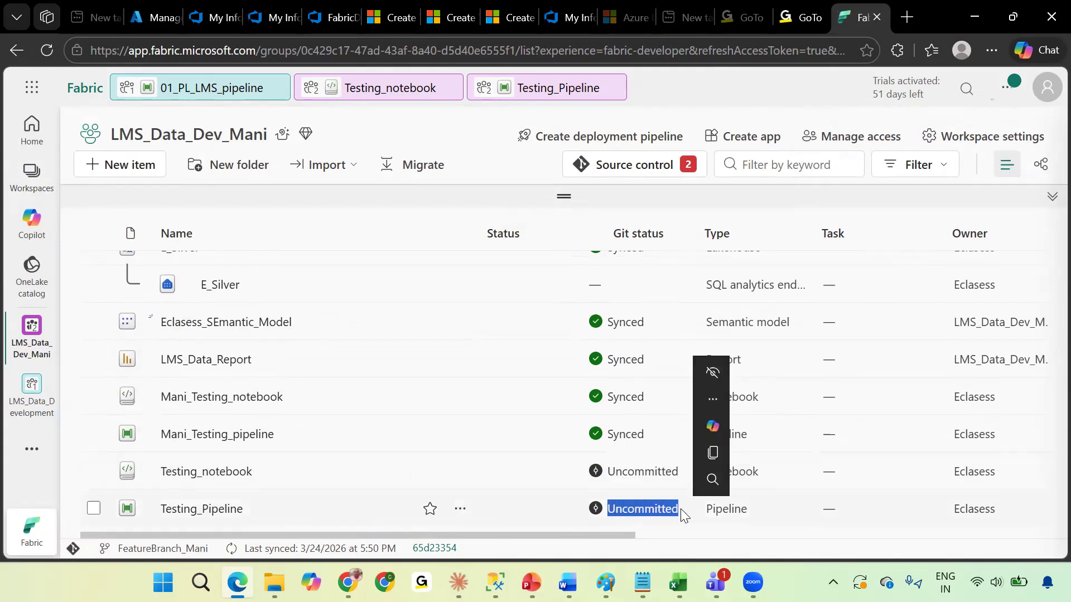
Examine the FabricDevCI repository's files on FeatureBranch_Mani in Azure DevOps, expanding the FabricWS folder.
{"action": "left_click", "coordinate": [326, 12]}
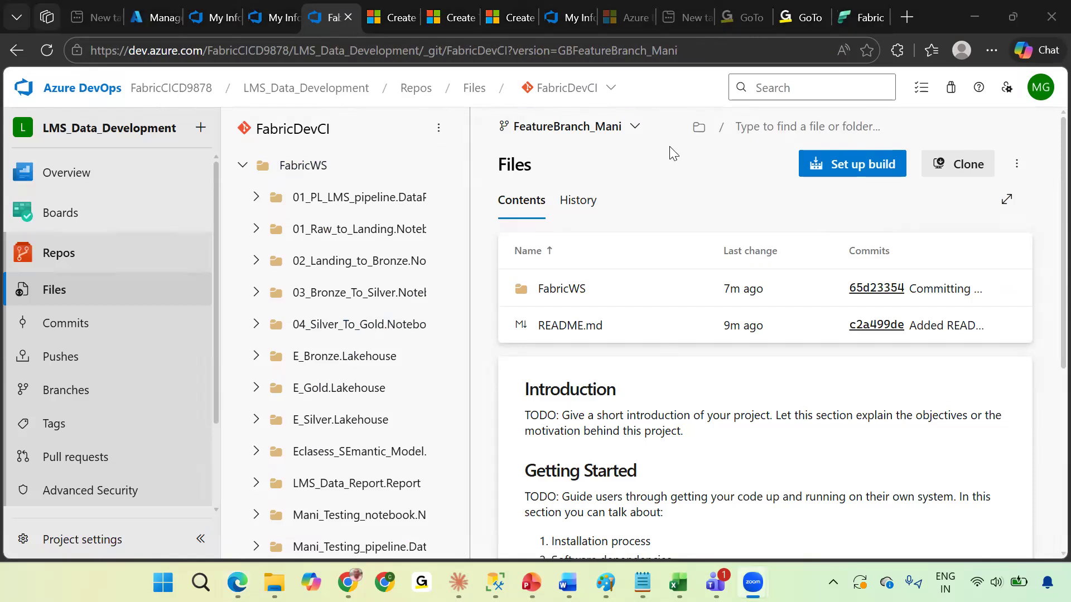
{"action": "scroll", "coordinate": [356, 367], "scroll_direction": "down", "scroll_amount": 2}
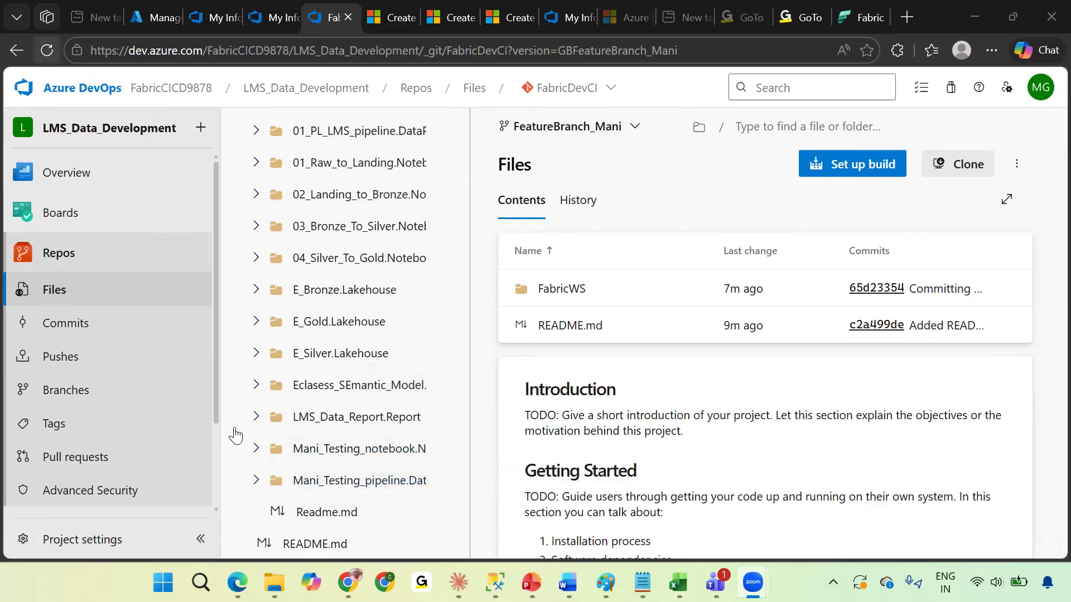
{"action": "left_click", "coordinate": [52, 47]}
{"action": "left_click", "coordinate": [51, 48]}
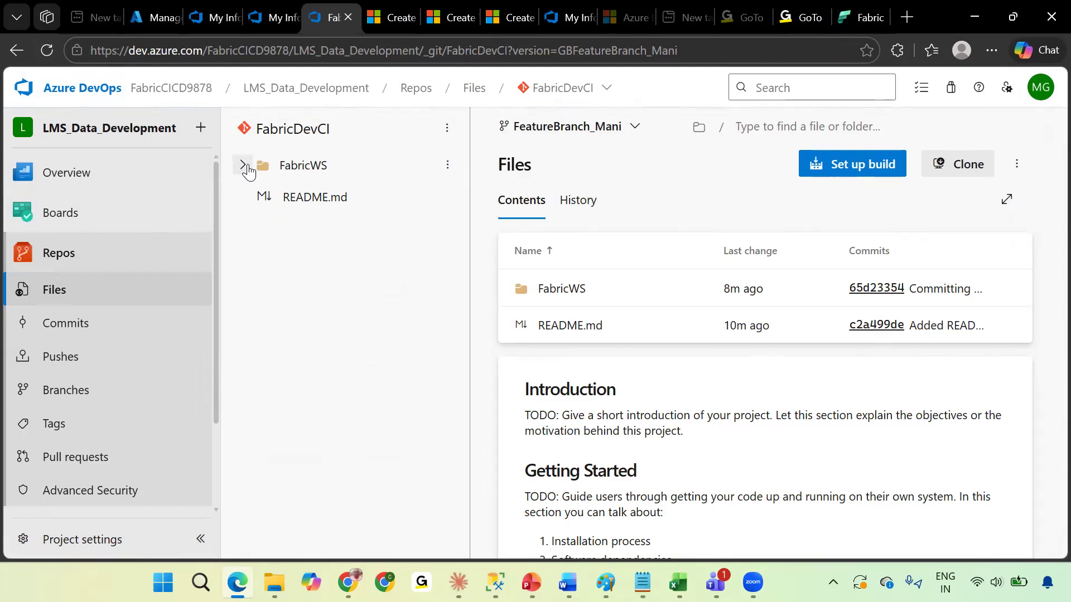
{"action": "left_click", "coordinate": [243, 165]}
{"action": "scroll", "coordinate": [357, 390], "scroll_direction": "down", "scroll_amount": 2}
{"action": "scroll", "coordinate": [354, 391], "scroll_direction": "up", "scroll_amount": 1}
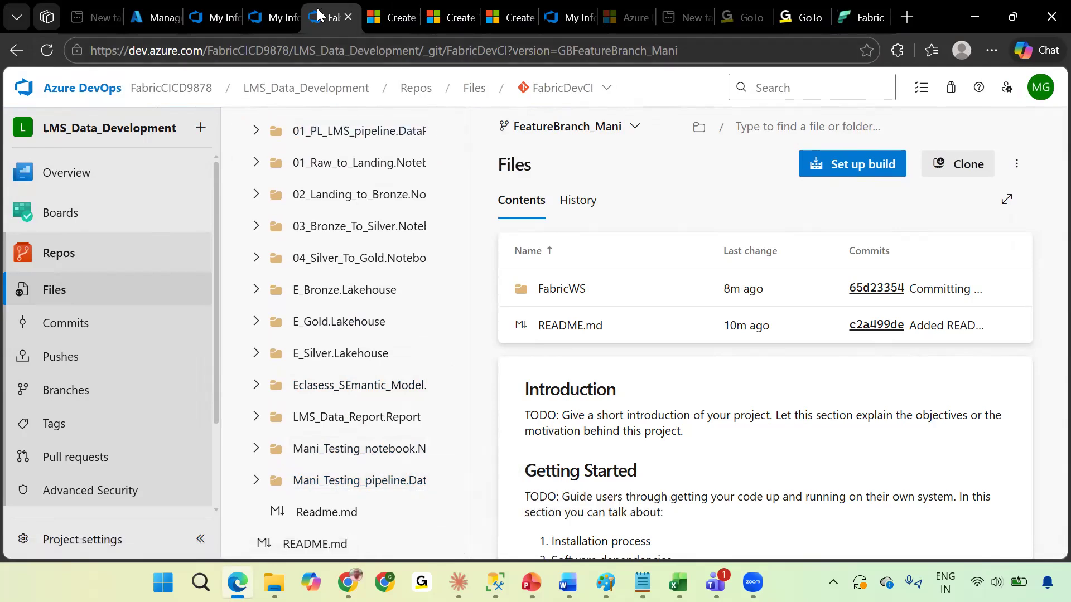
Commit both pending items, Testing_Pipeline and Testing_notebook, from source control to FeatureBranch_Mani.
{"action": "left_click", "coordinate": [864, 16]}
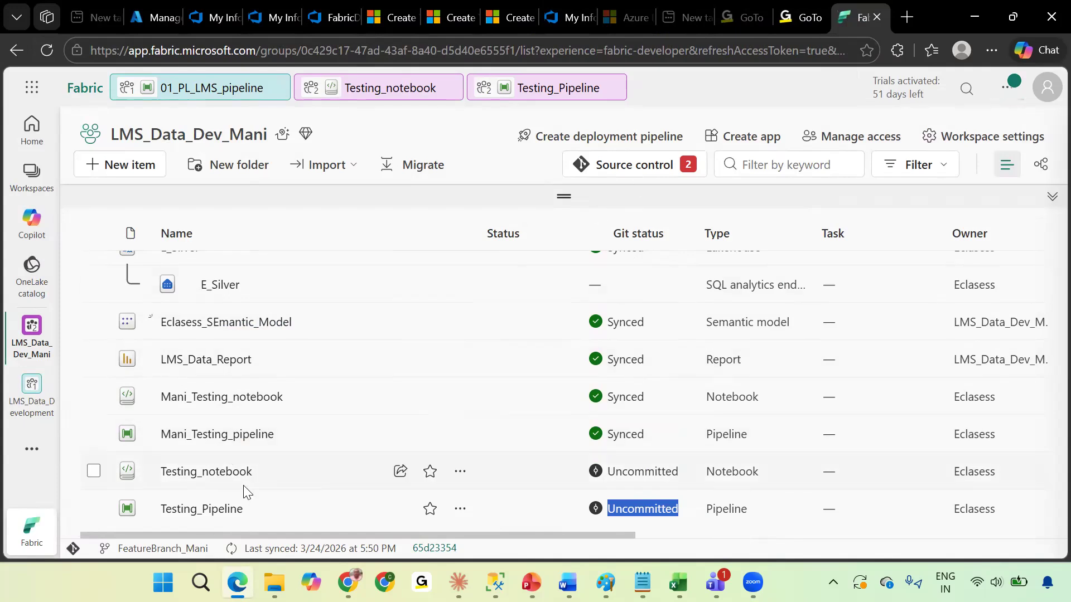
{"action": "left_click", "coordinate": [631, 168]}
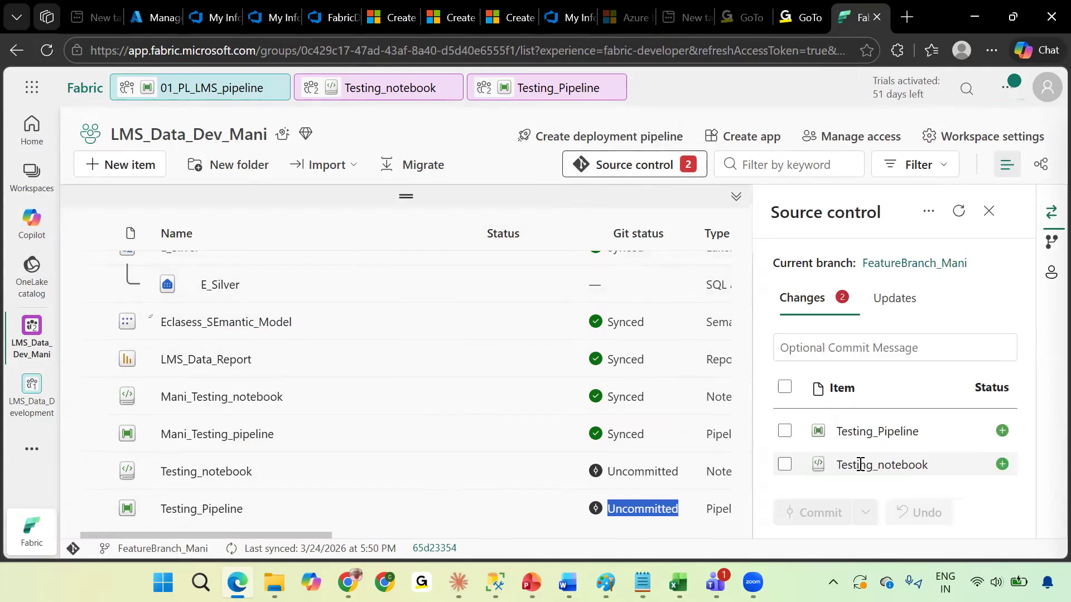
{"action": "left_click", "coordinate": [785, 386]}
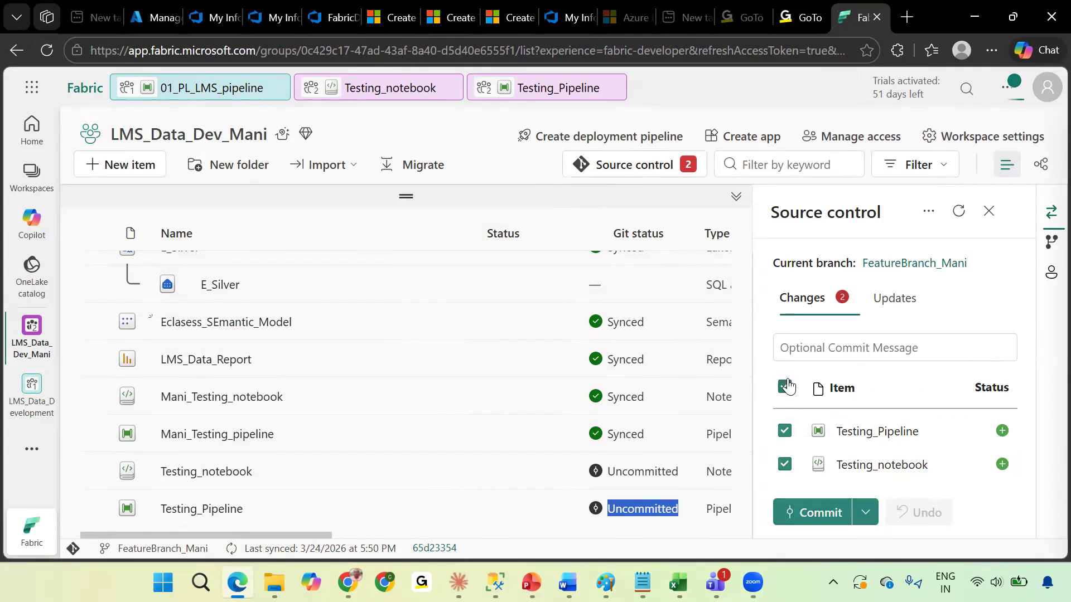
{"action": "left_click", "coordinate": [820, 513]}
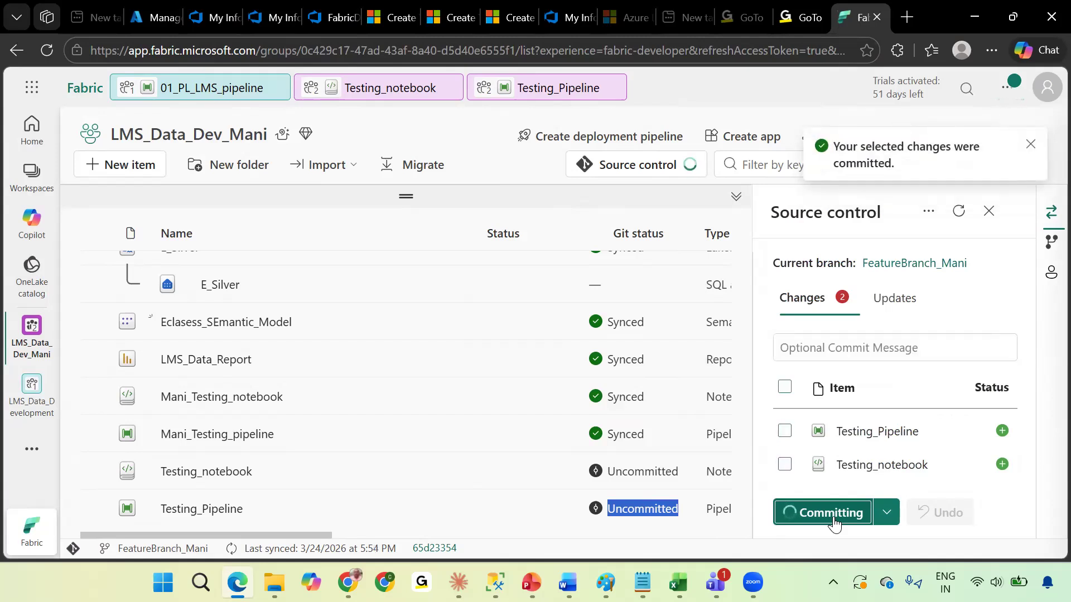
Open the LMS_Data_Development workspace and compare its item list with the LMS_Data_Dev_Mani workspace.
{"action": "left_click", "coordinate": [33, 179]}
{"action": "left_click", "coordinate": [176, 293]}
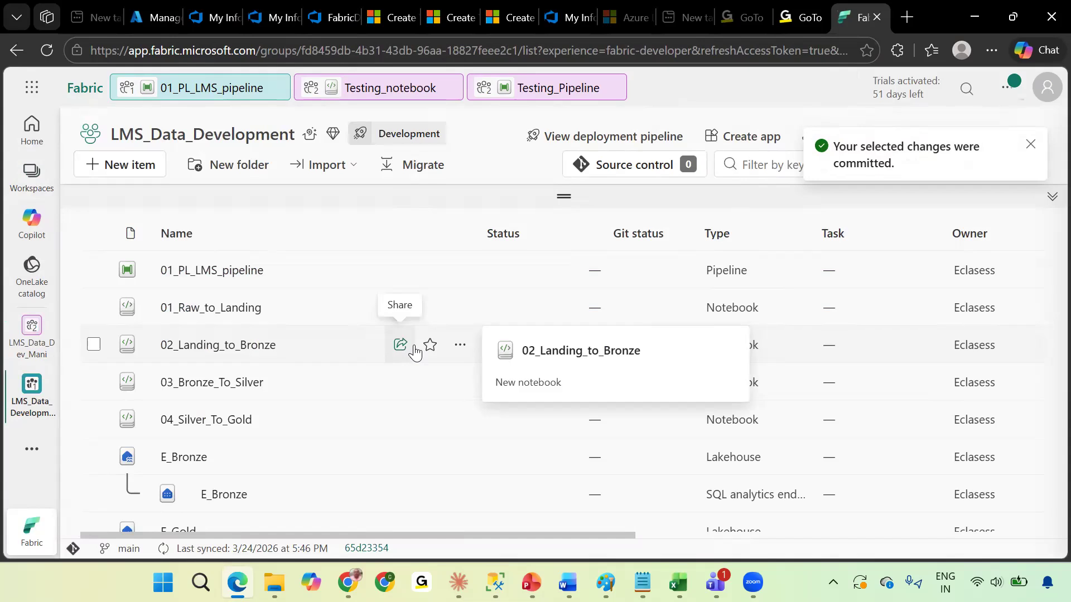
{"action": "scroll", "coordinate": [401, 382], "scroll_direction": "down", "scroll_amount": 5}
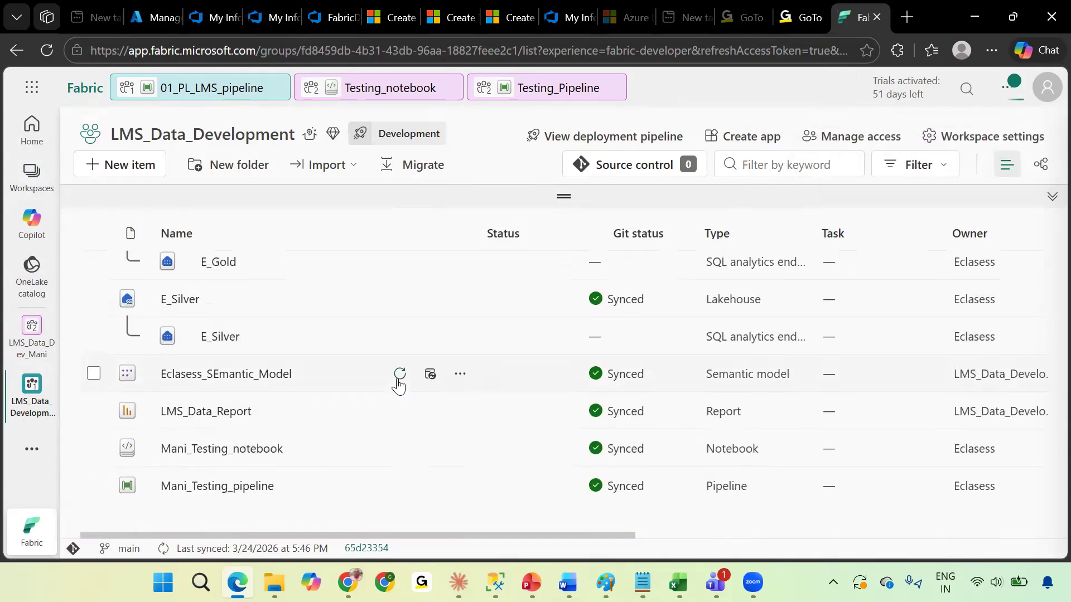
{"action": "scroll", "coordinate": [400, 385], "scroll_direction": "up", "scroll_amount": 1}
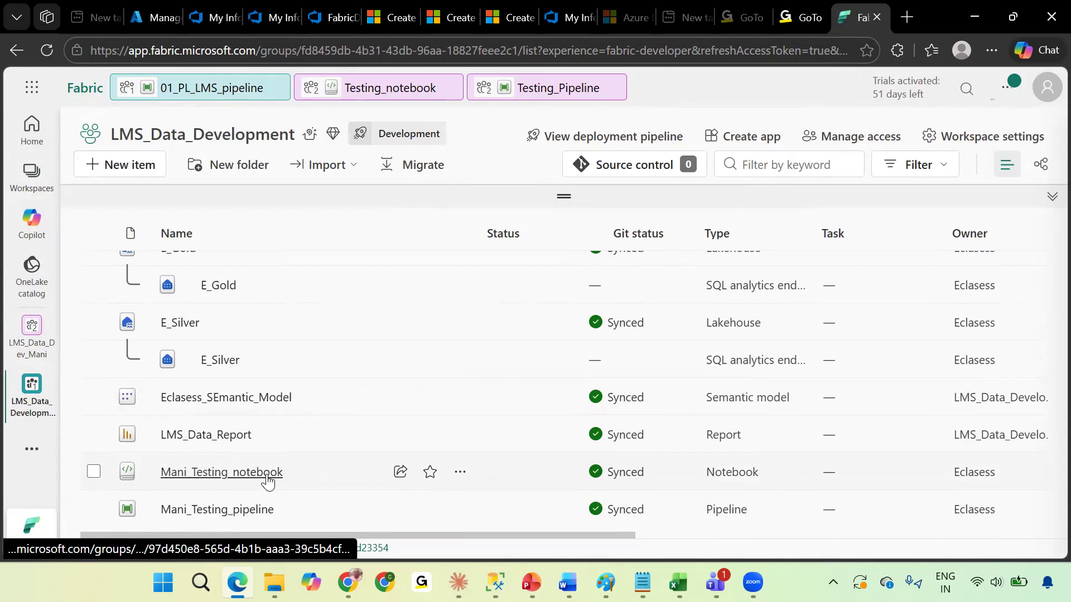
{"action": "left_click", "coordinate": [16, 188]}
{"action": "left_click", "coordinate": [177, 267]}
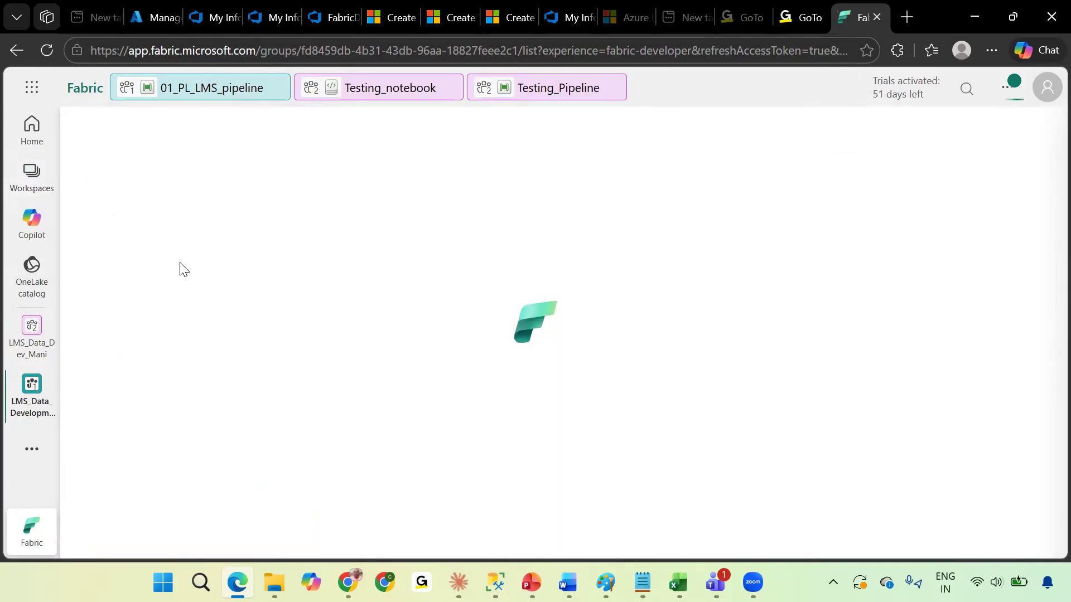
{"action": "scroll", "coordinate": [418, 450], "scroll_direction": "down", "scroll_amount": 6}
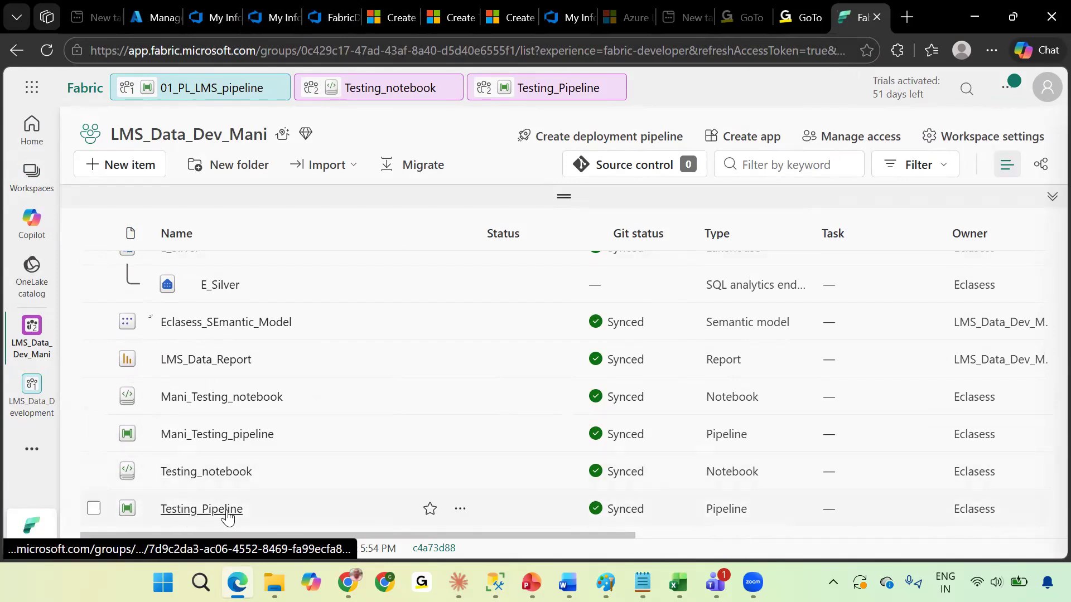
Switch back and forth between the LMS_Data_Development and LMS_Data_Dev_Mani workspaces to compare which items each contains.
{"action": "left_click", "coordinate": [34, 191]}
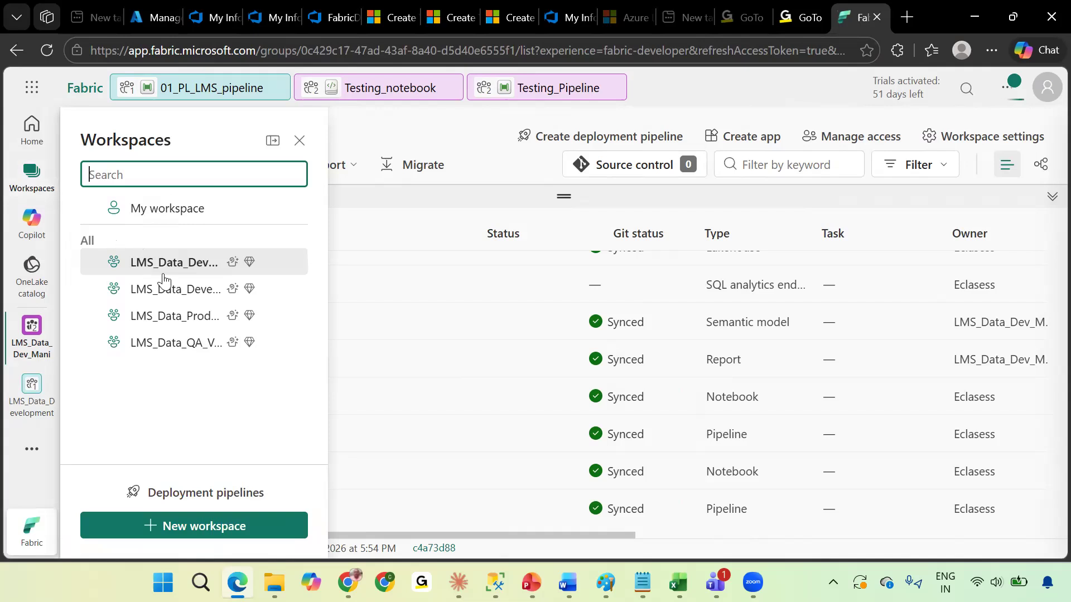
{"action": "left_click", "coordinate": [246, 300]}
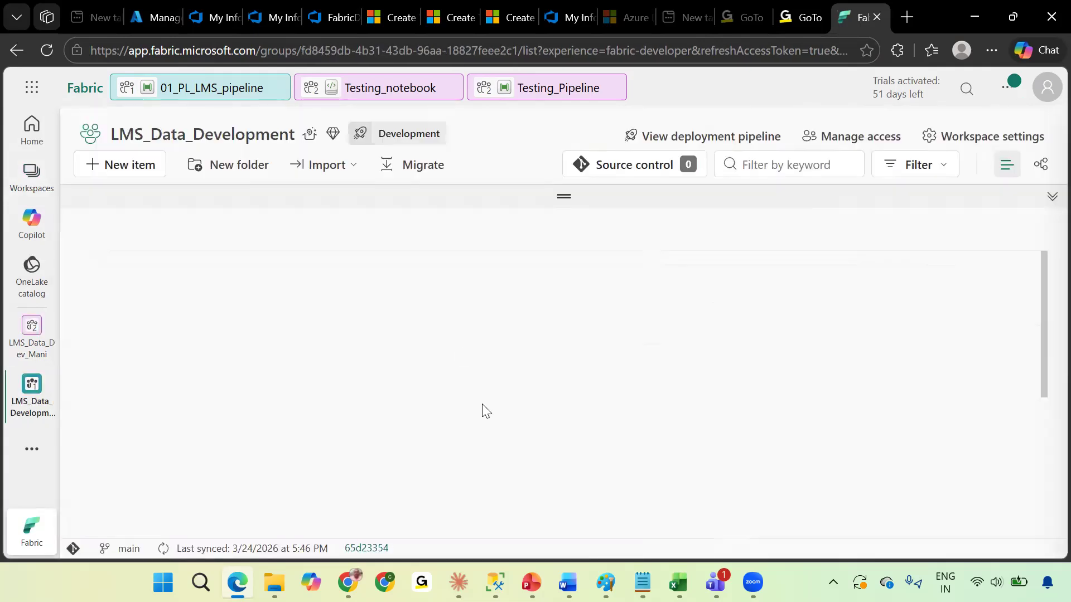
{"action": "scroll", "coordinate": [298, 471], "scroll_direction": "down", "scroll_amount": 5}
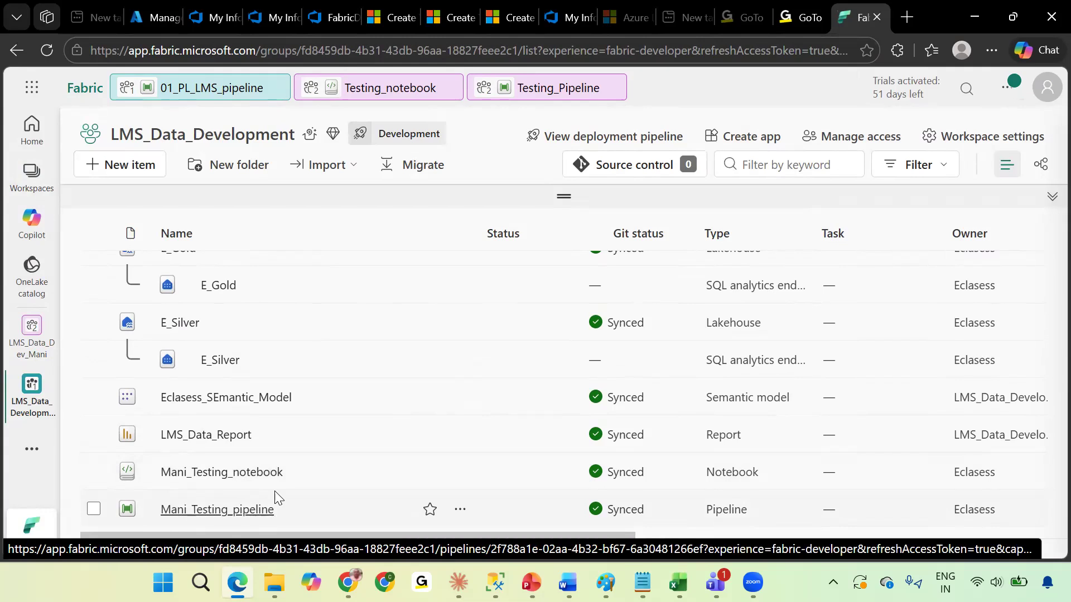
{"action": "left_click", "coordinate": [12, 184]}
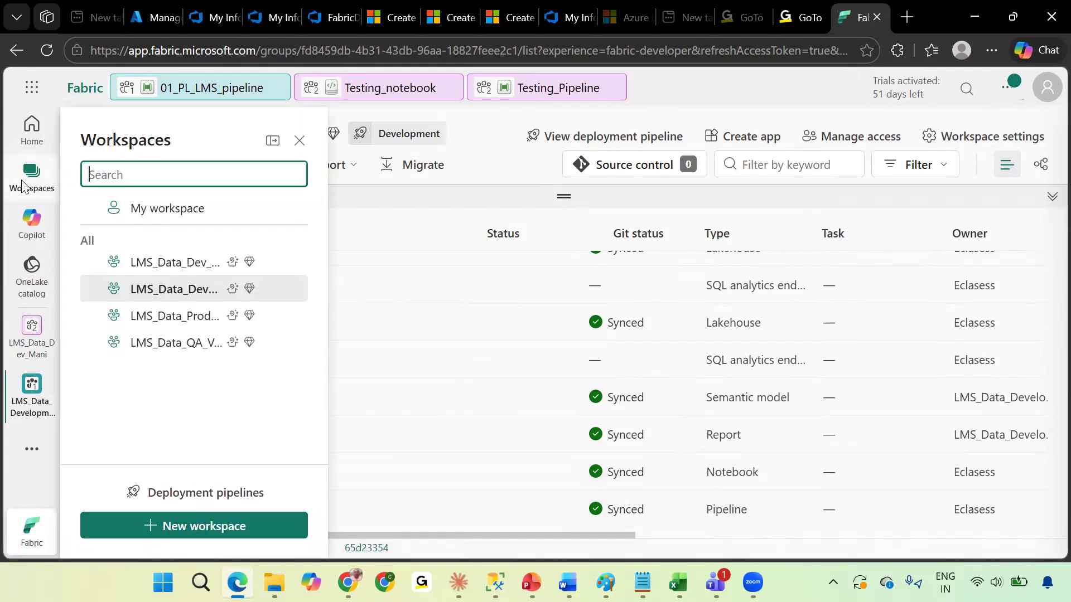
{"action": "left_click", "coordinate": [177, 274]}
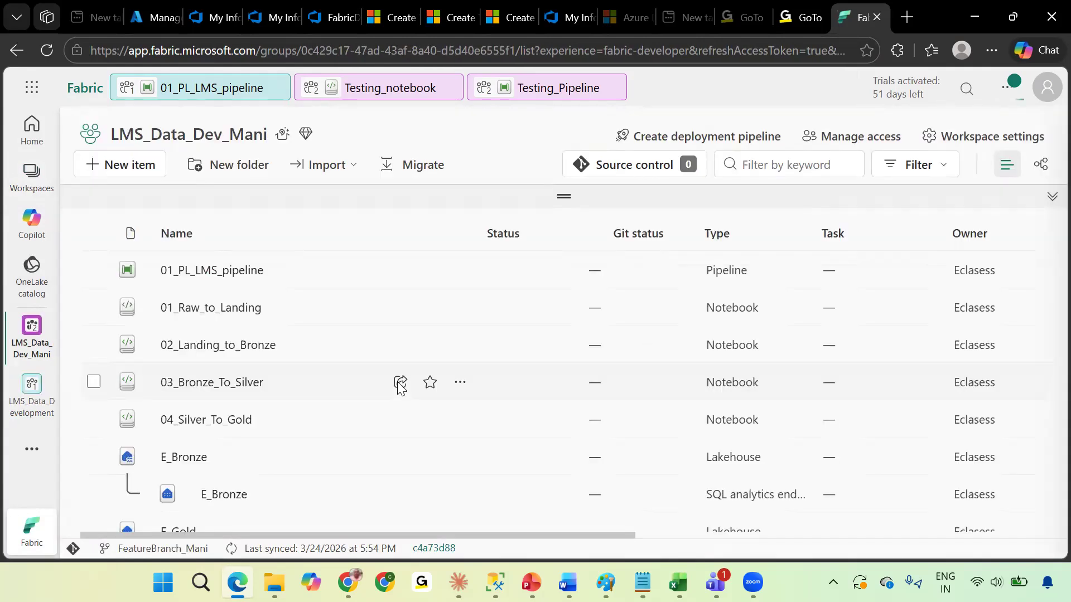
{"action": "scroll", "coordinate": [385, 390], "scroll_direction": "down", "scroll_amount": 5}
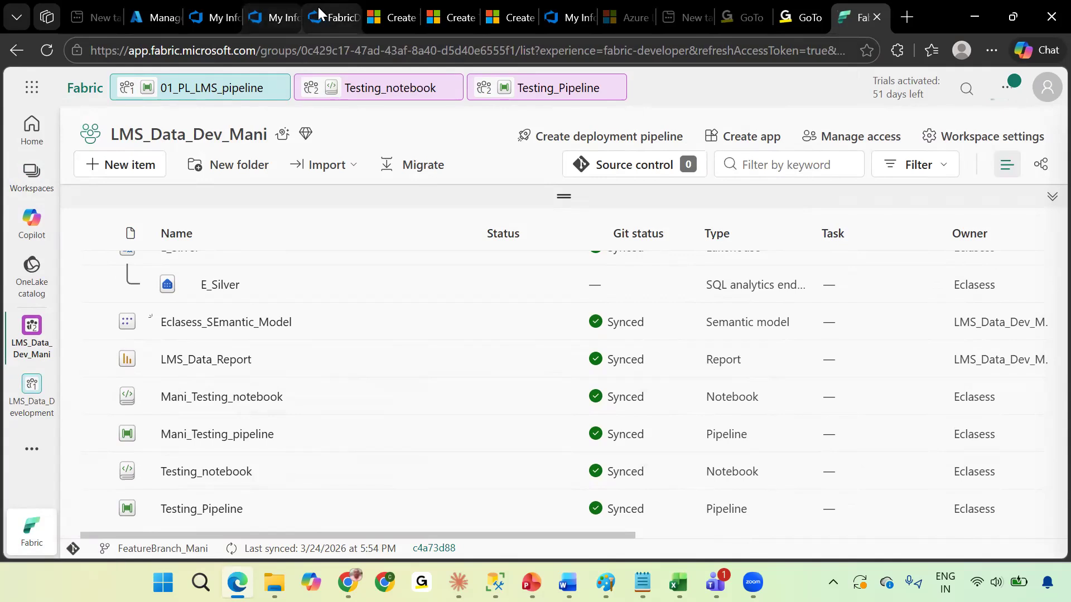
{"action": "mouse_move", "coordinate": [321, 8]}
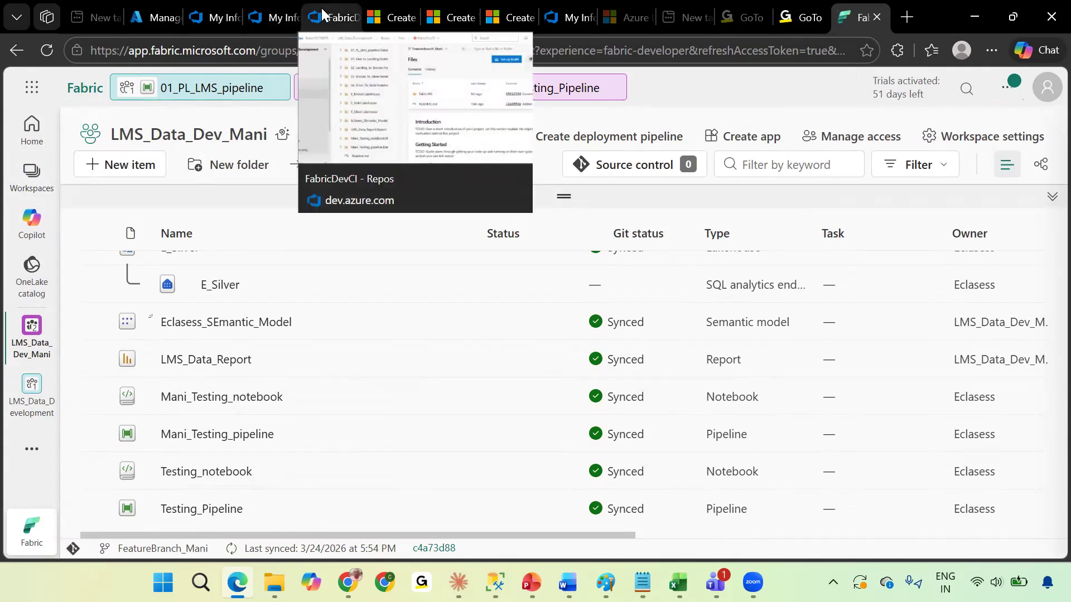
{"action": "left_click", "coordinate": [32, 176]}
{"action": "left_click", "coordinate": [198, 290]}
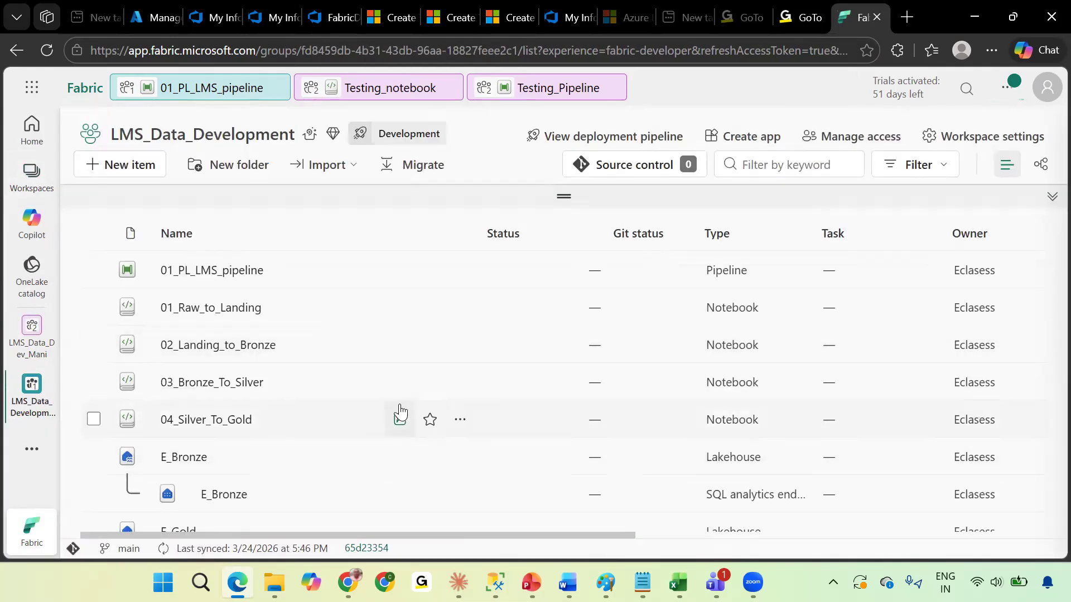
{"action": "scroll", "coordinate": [400, 410], "scroll_direction": "down", "scroll_amount": 4}
{"action": "scroll", "coordinate": [399, 403], "scroll_direction": "down", "scroll_amount": 2}
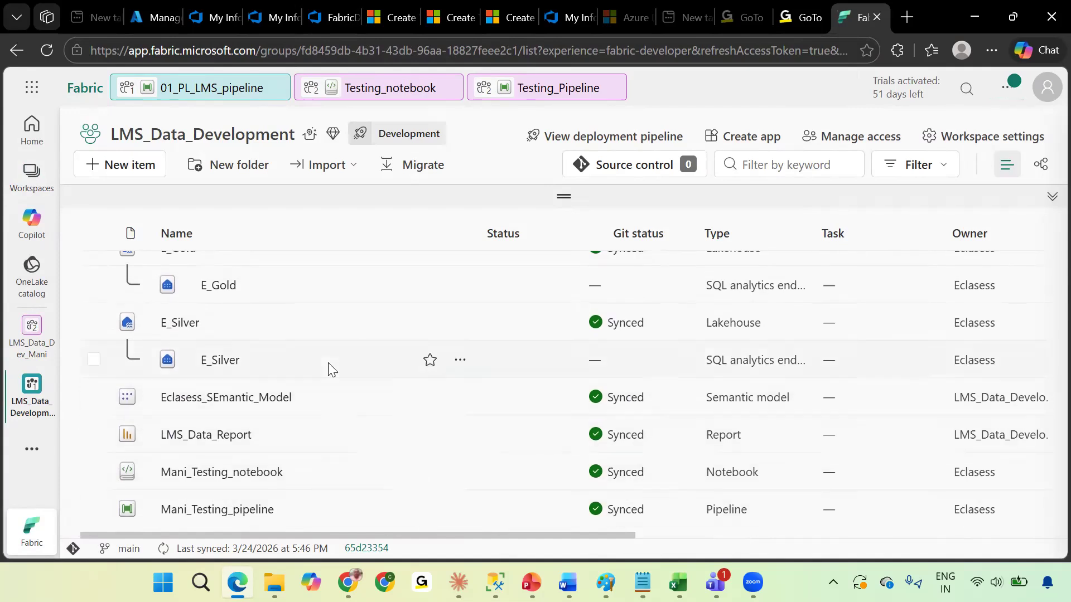
Open the FabricDevCI repository's branches list in Azure DevOps.
{"action": "left_click", "coordinate": [322, 7]}
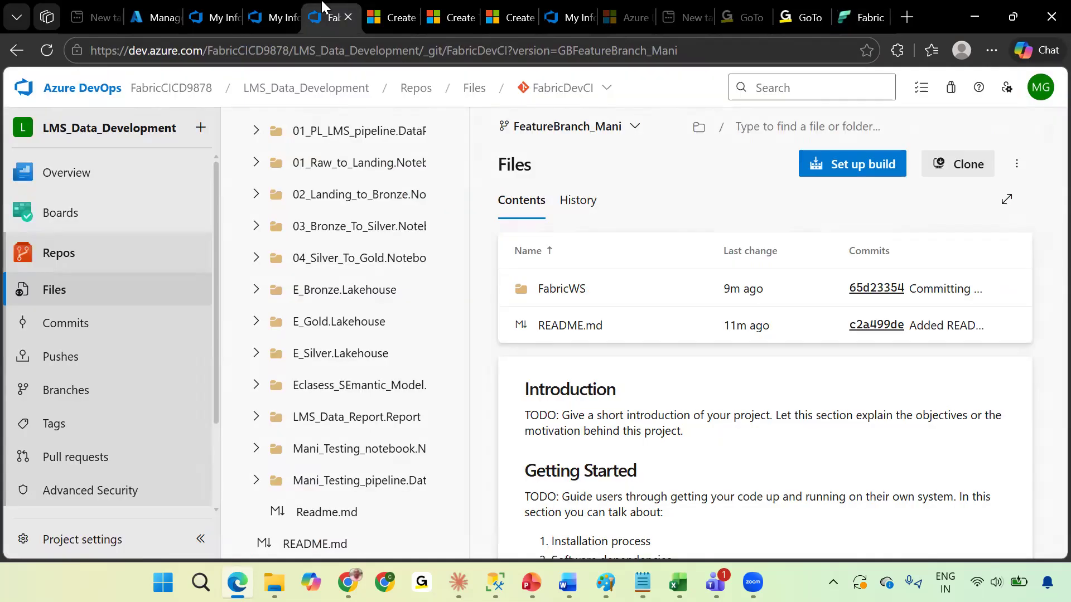
{"action": "left_click", "coordinate": [78, 391]}
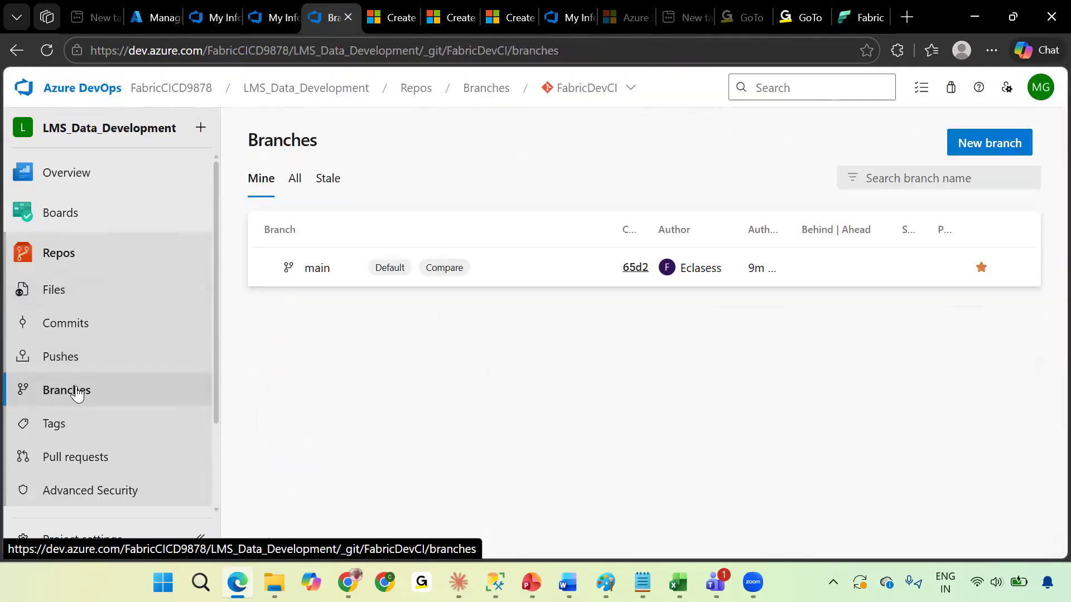
Start a new pull request from FeatureBranch_Mani into main and review its changed files.
{"action": "left_click", "coordinate": [87, 461]}
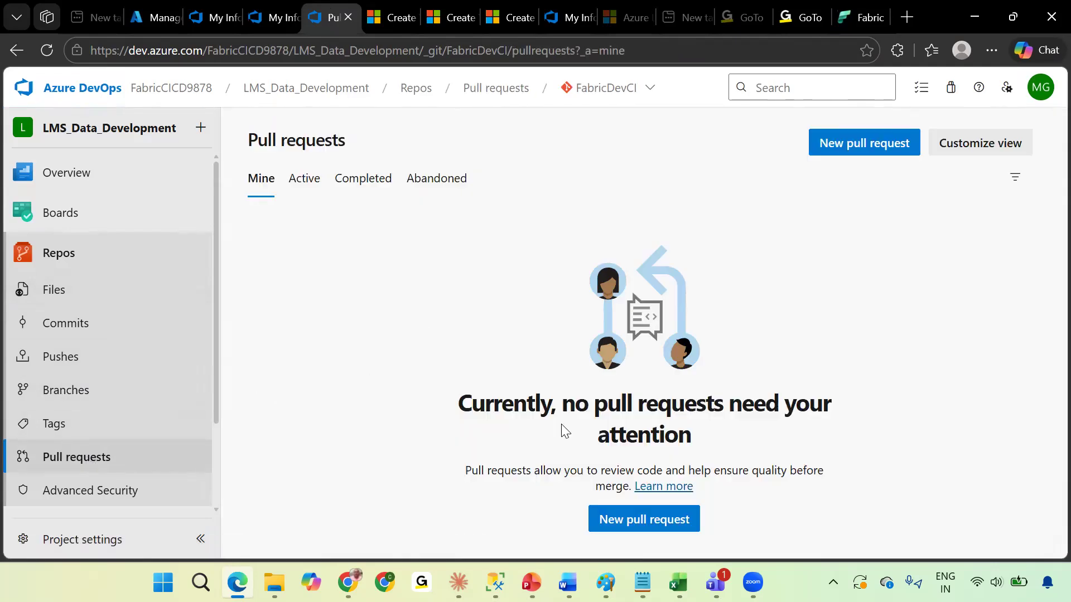
{"action": "left_click", "coordinate": [641, 521]}
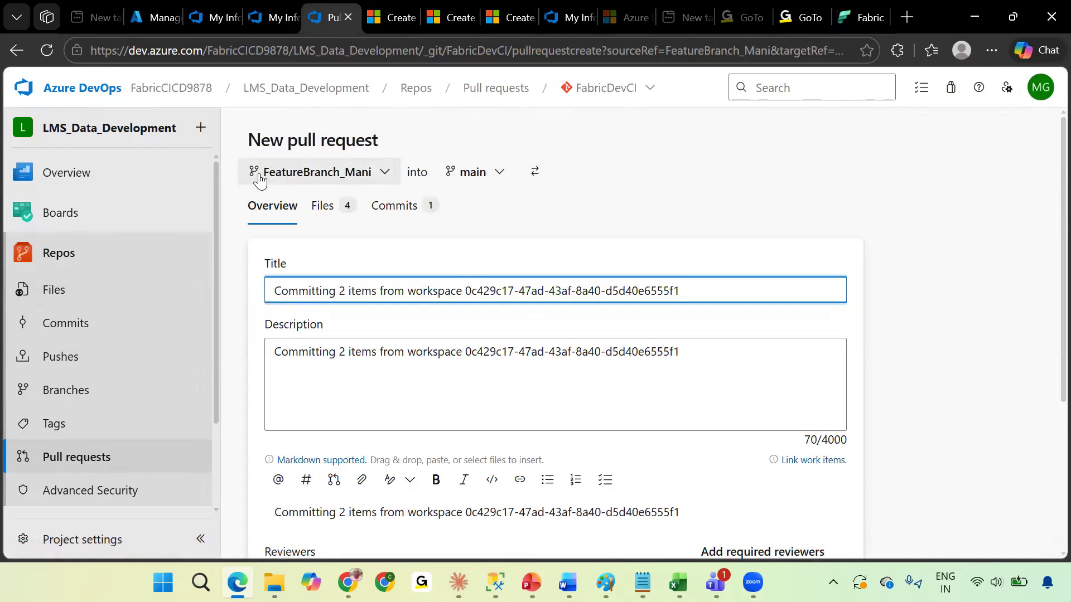
{"action": "left_click", "coordinate": [384, 173]}
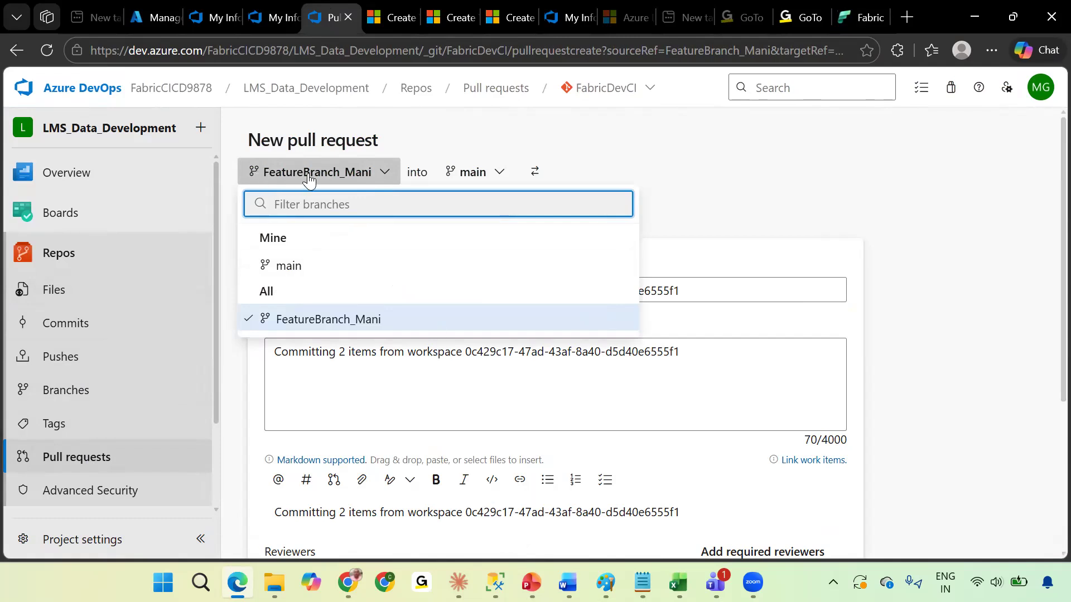
{"action": "left_click", "coordinate": [692, 157]}
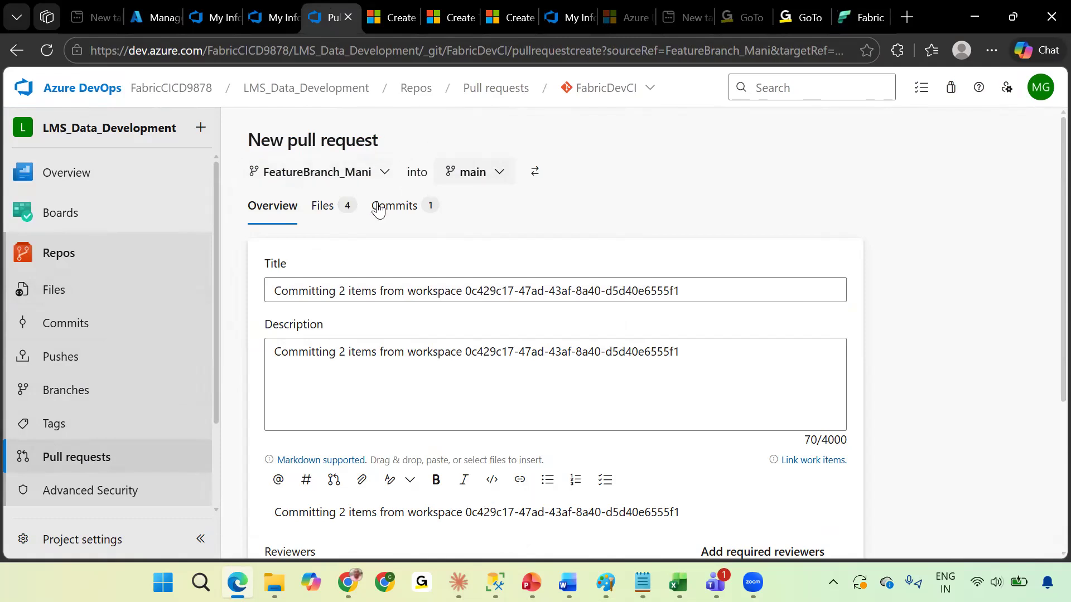
{"action": "left_click", "coordinate": [340, 209]}
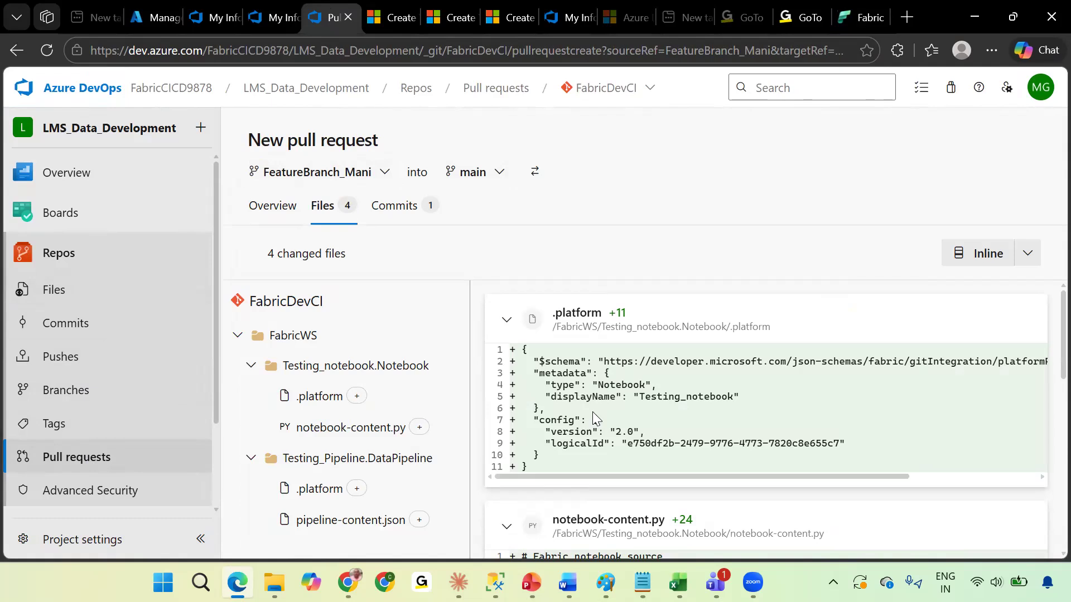
{"action": "left_click_drag", "start_coordinate": [650, 397], "coordinate": [725, 396]}
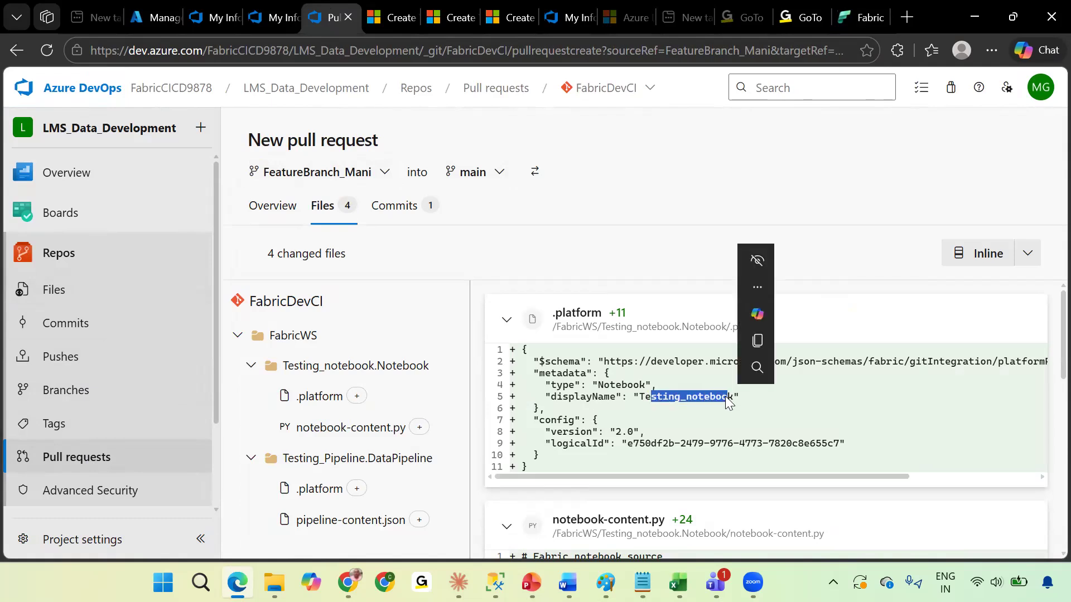
{"action": "scroll", "coordinate": [620, 459], "scroll_direction": "down", "scroll_amount": 1}
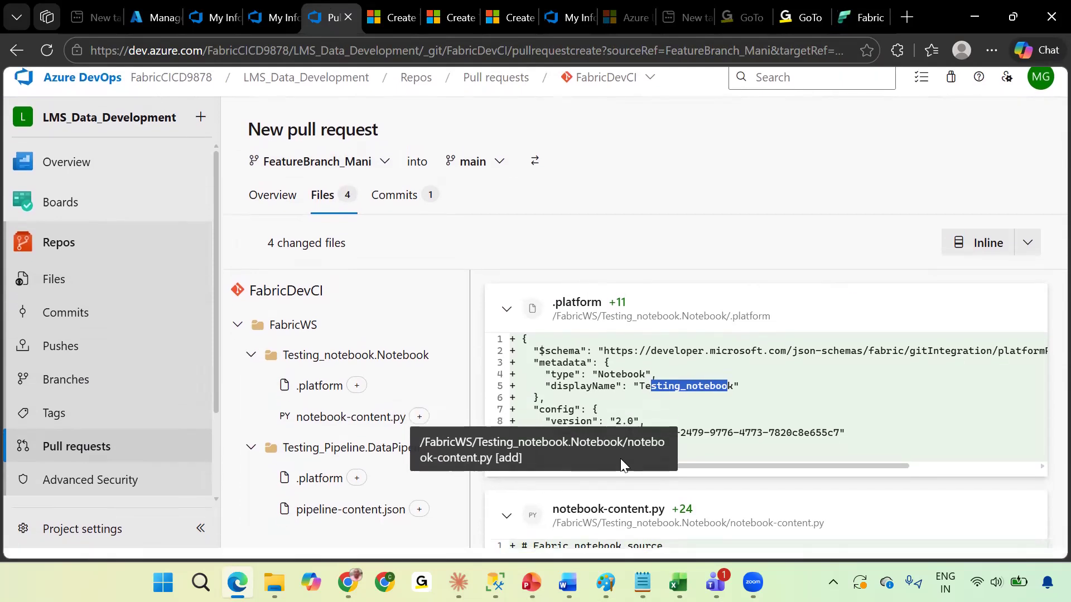
{"action": "scroll", "coordinate": [595, 443], "scroll_direction": "up", "scroll_amount": 1}
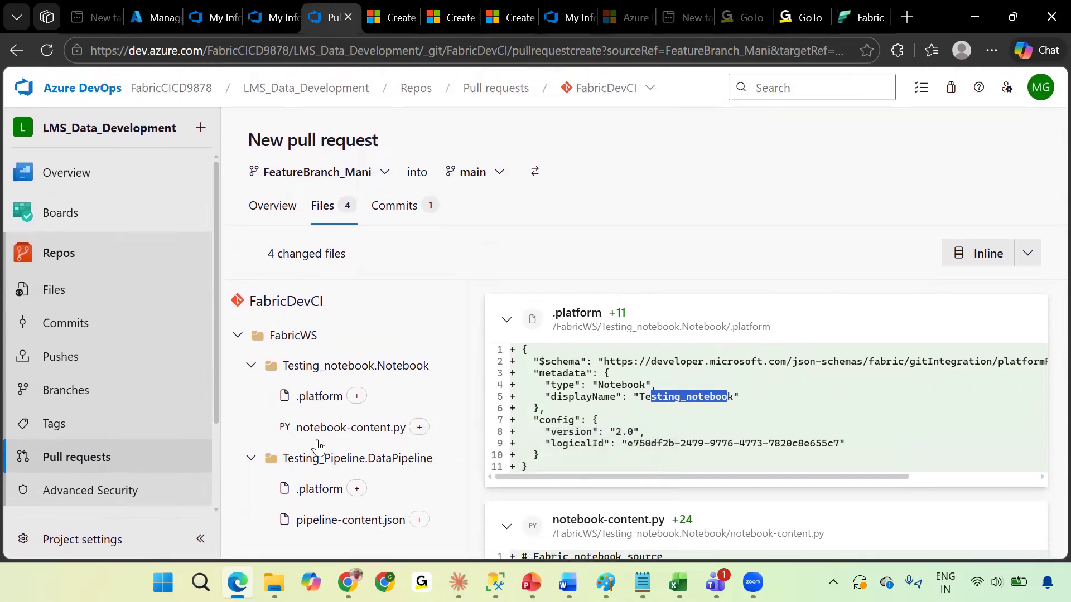
{"action": "left_click", "coordinate": [350, 519]}
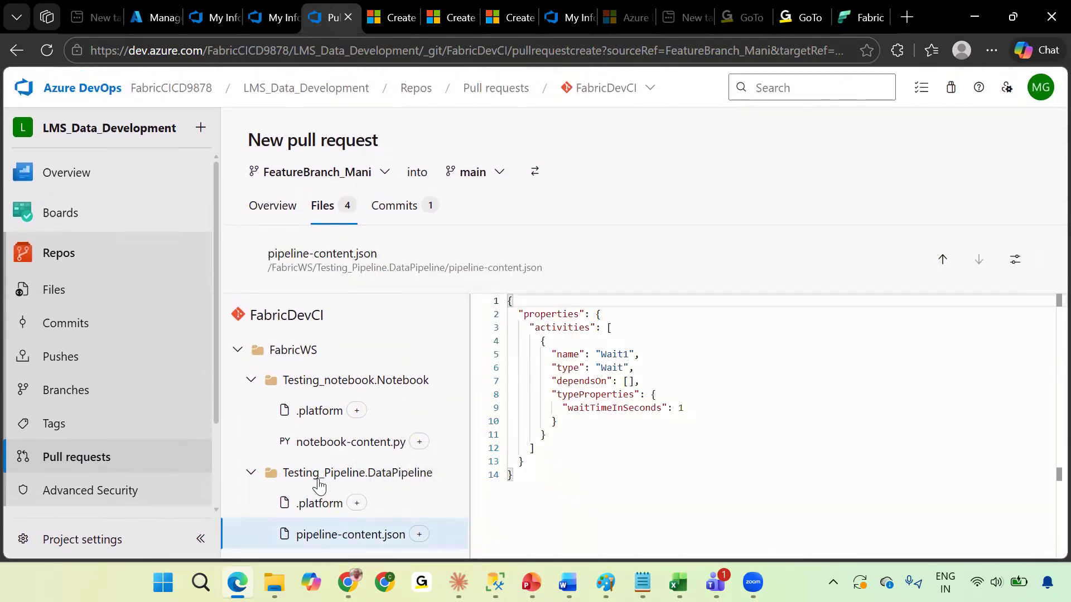
{"action": "left_click", "coordinate": [389, 212]}
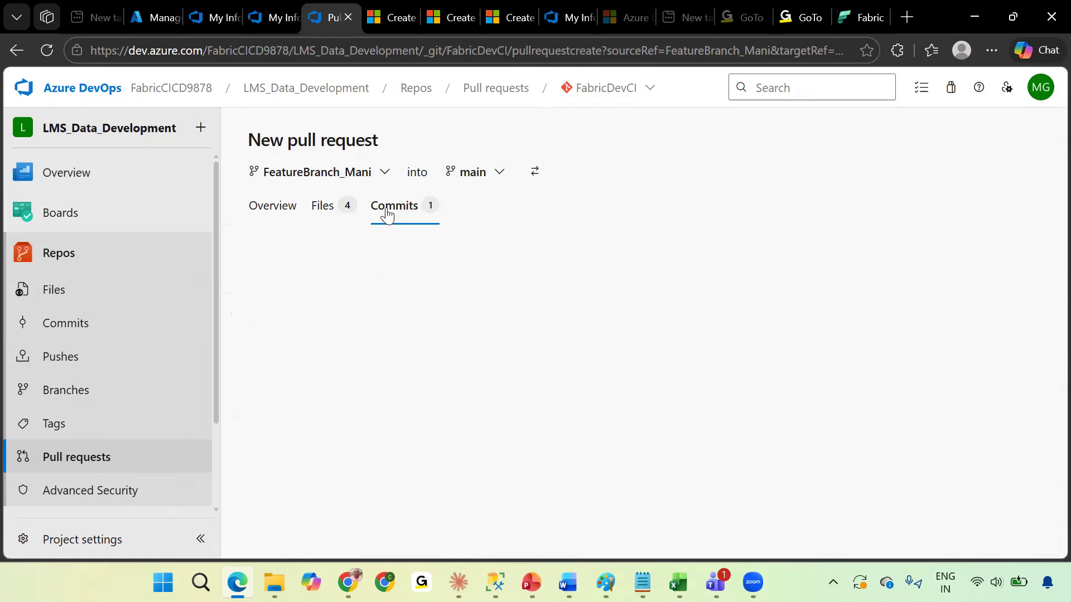
Add the Eclasess account as a reviewer of the pull request.
{"action": "left_click", "coordinate": [286, 215]}
{"action": "scroll", "coordinate": [390, 377], "scroll_direction": "down", "scroll_amount": 3}
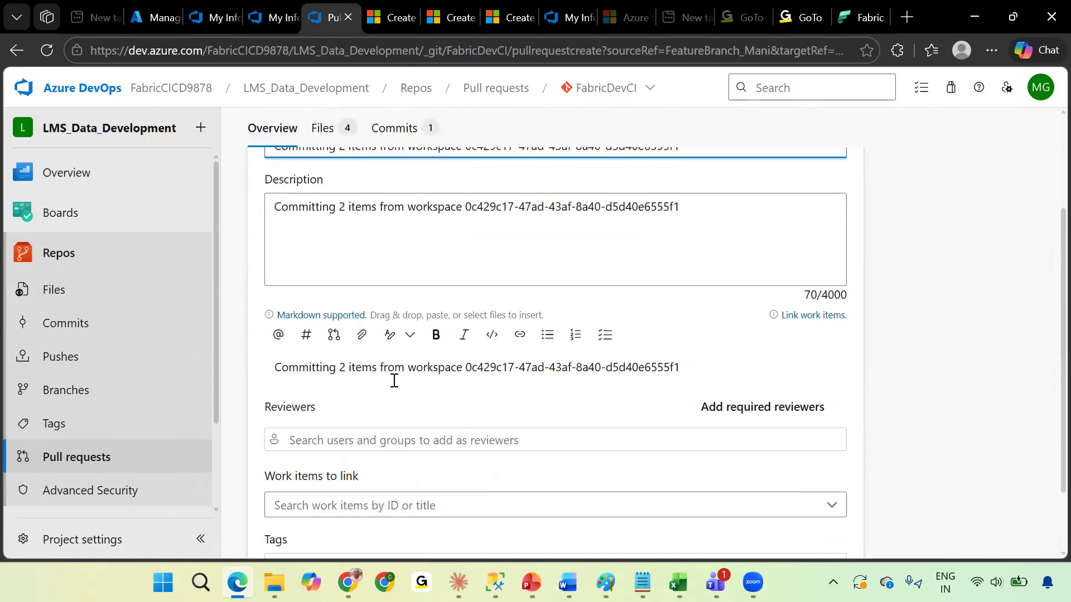
{"action": "left_click", "coordinate": [368, 393]}
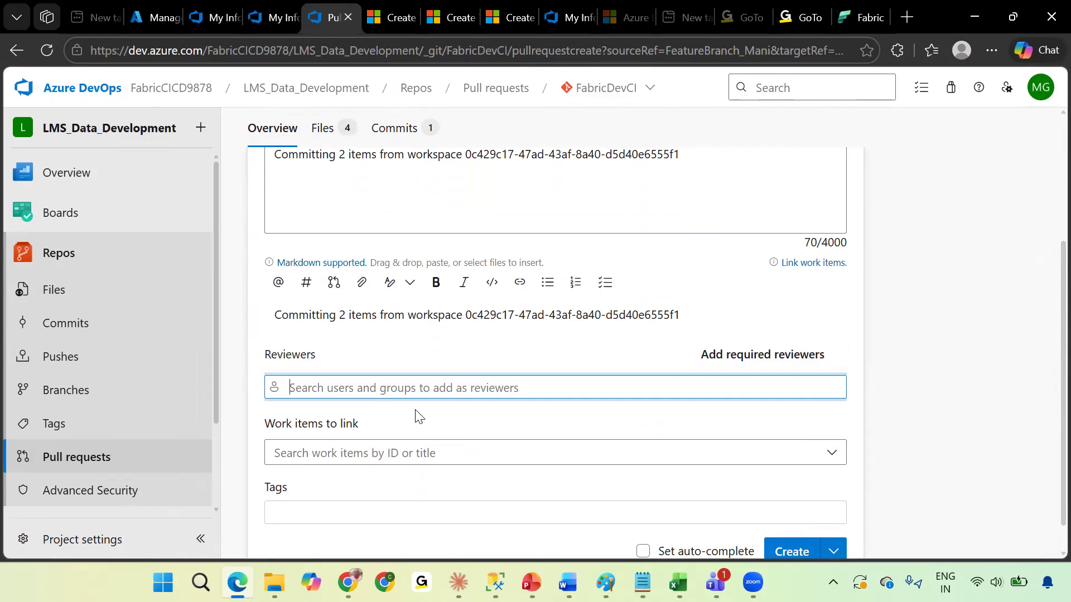
{"action": "type", "text": "fabric"}
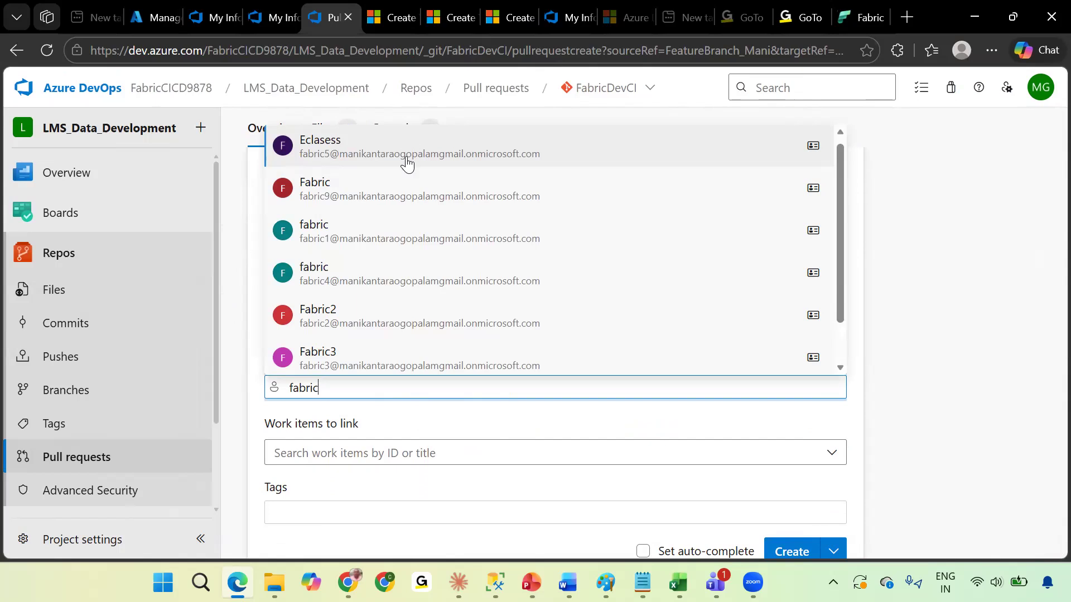
{"action": "left_click", "coordinate": [407, 156]}
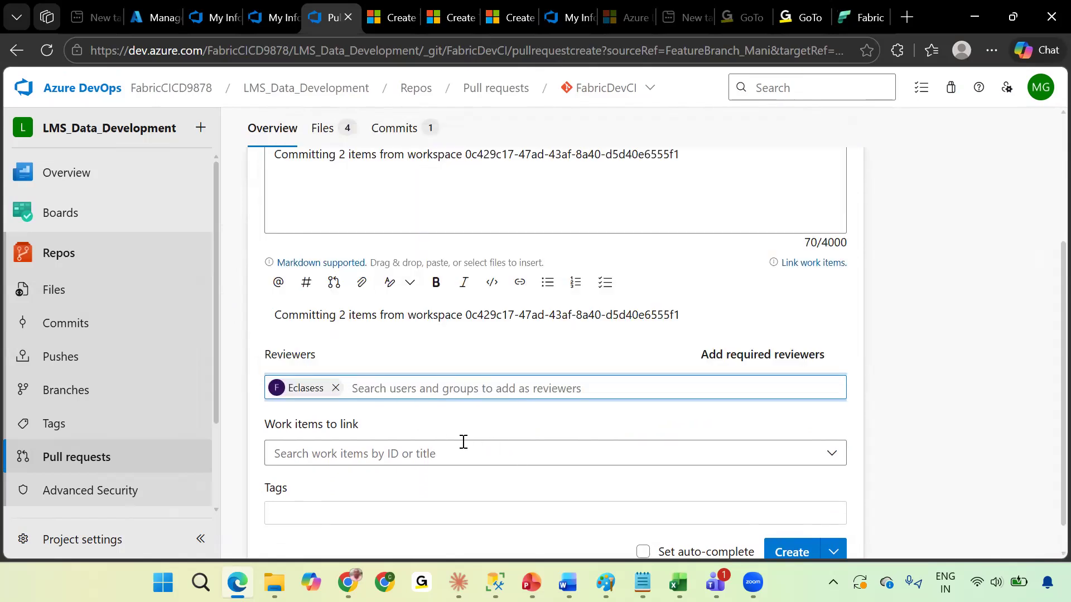
Replace the description with "Need to apply the changes fro FeatureBranch to main branch" listing added testing_pipeline and testing_notebook.
{"action": "scroll", "coordinate": [463, 441], "scroll_direction": "up", "scroll_amount": 4}
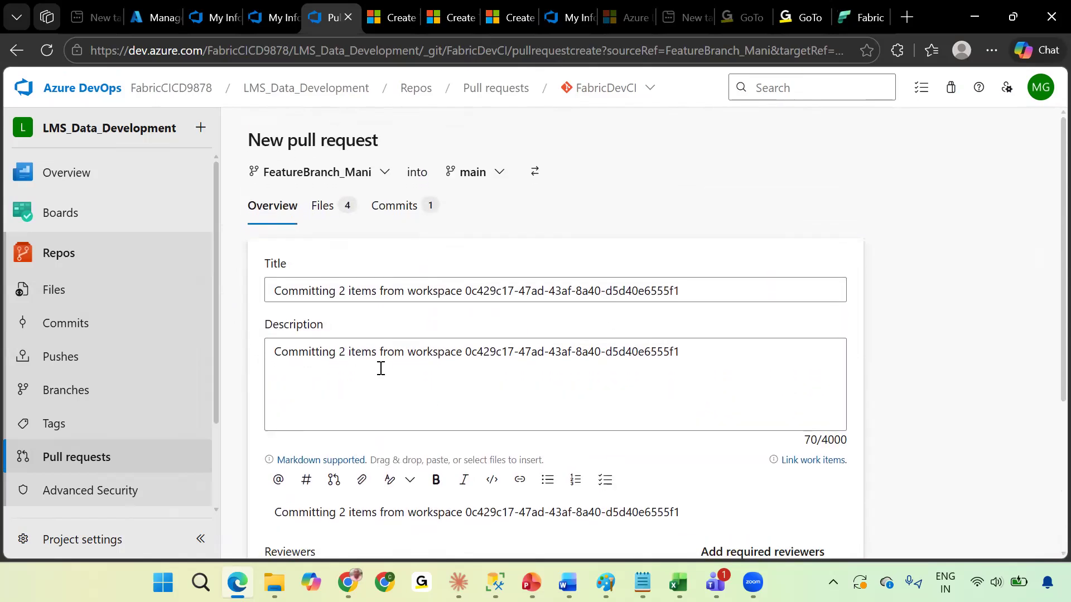
{"action": "left_click_drag", "start_coordinate": [698, 357], "coordinate": [265, 353]}
{"action": "key", "text": "BackSpace"}
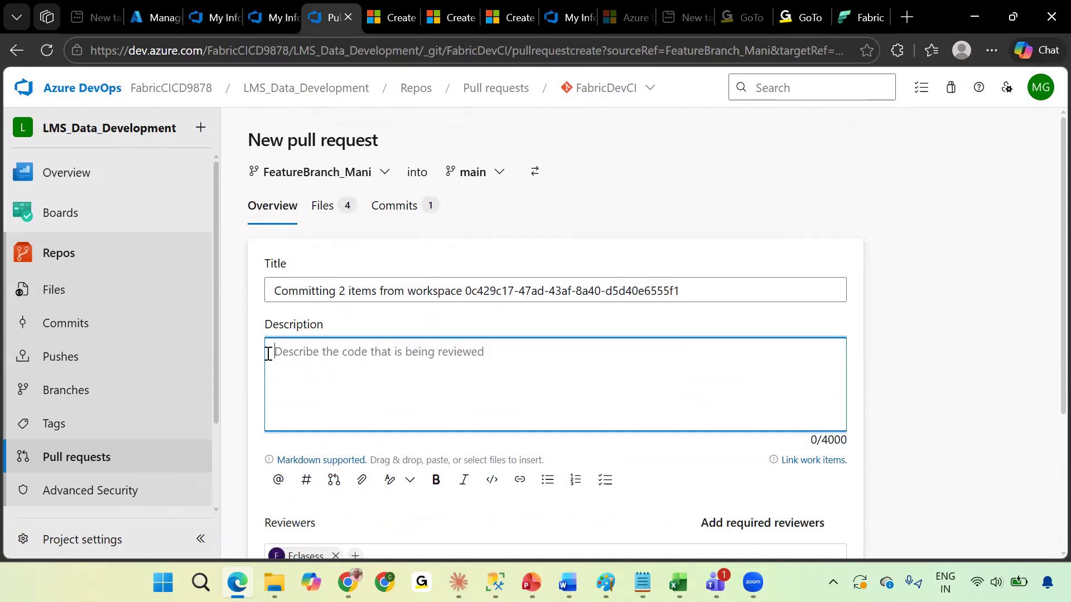
{"action": "type", "text": "Need "}
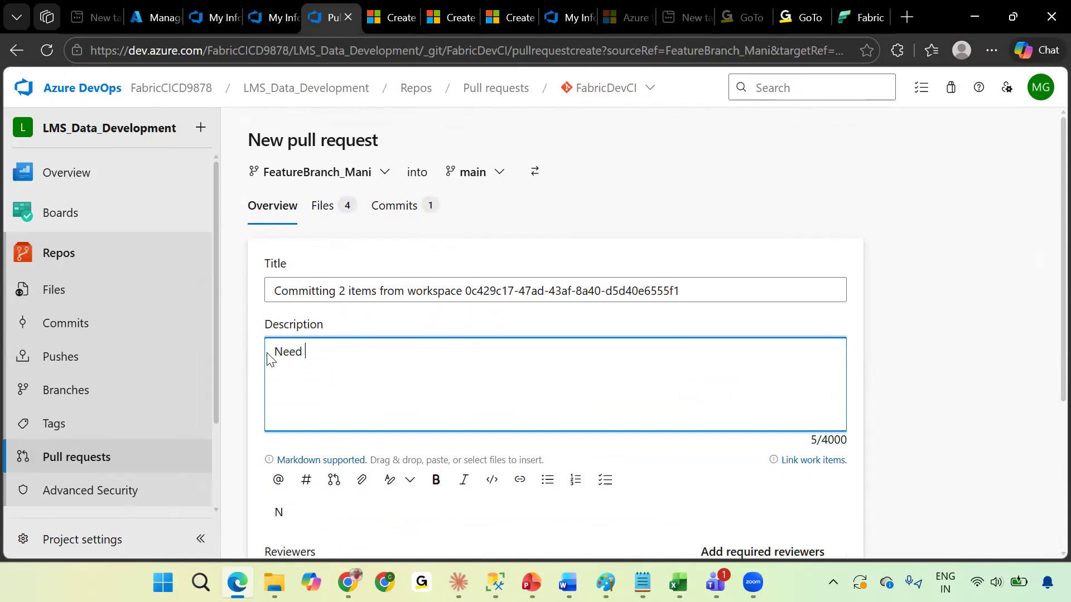
{"action": "type", "text": "to "}
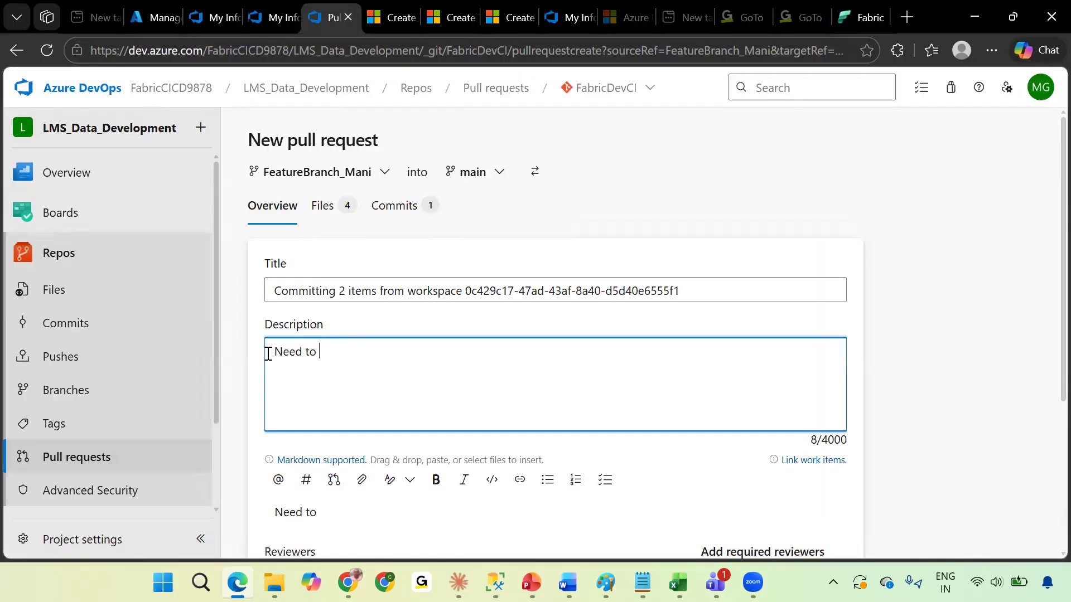
{"action": "type", "text": "apply the chagne"}
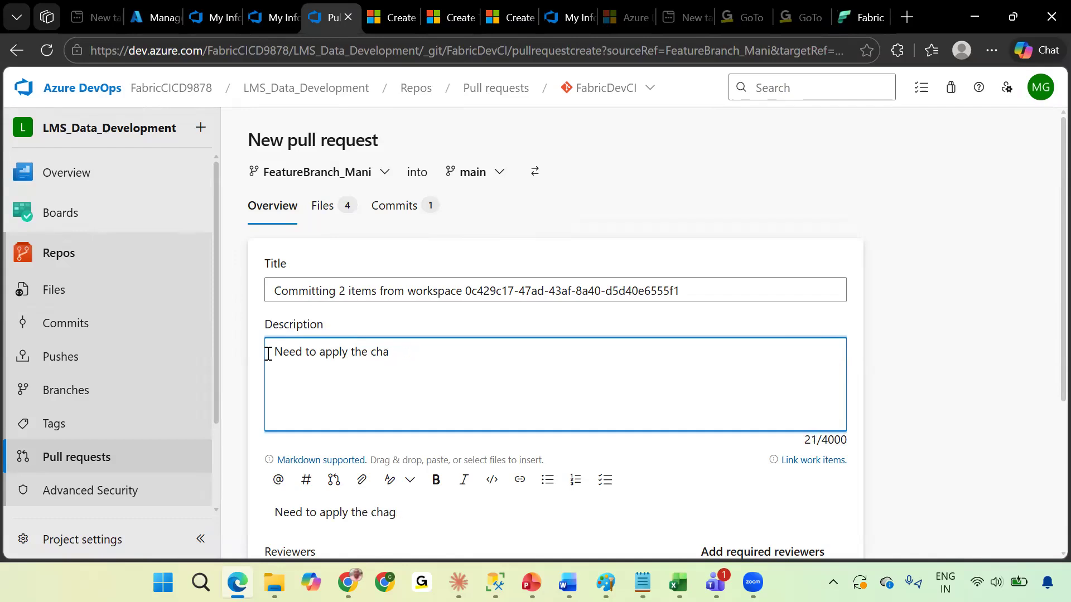
{"action": "type", "text": "nges fro Fea"}
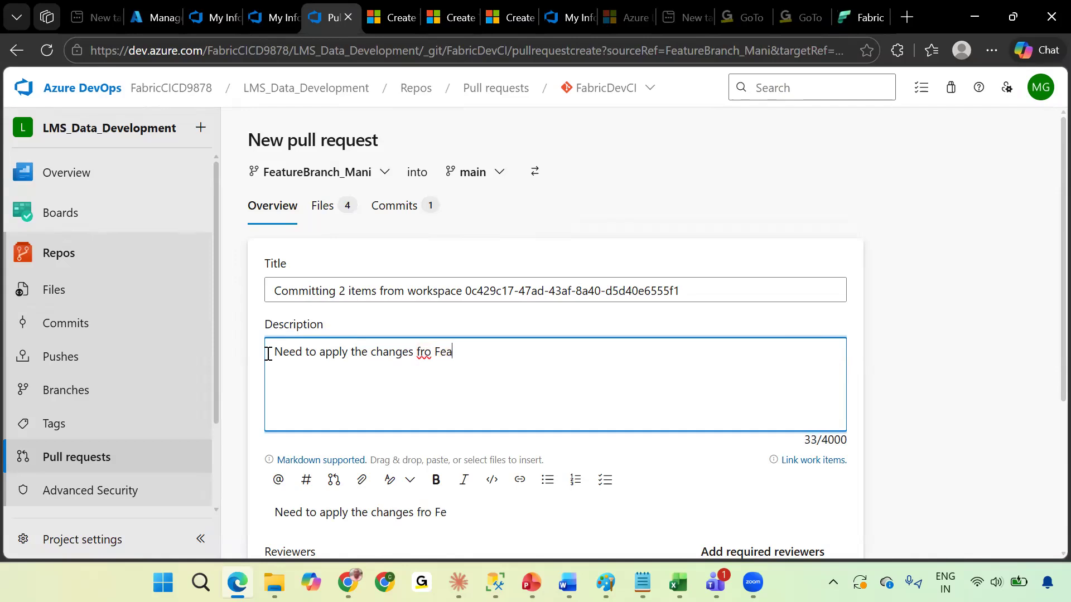
{"action": "type", "text": "tureBranch"}
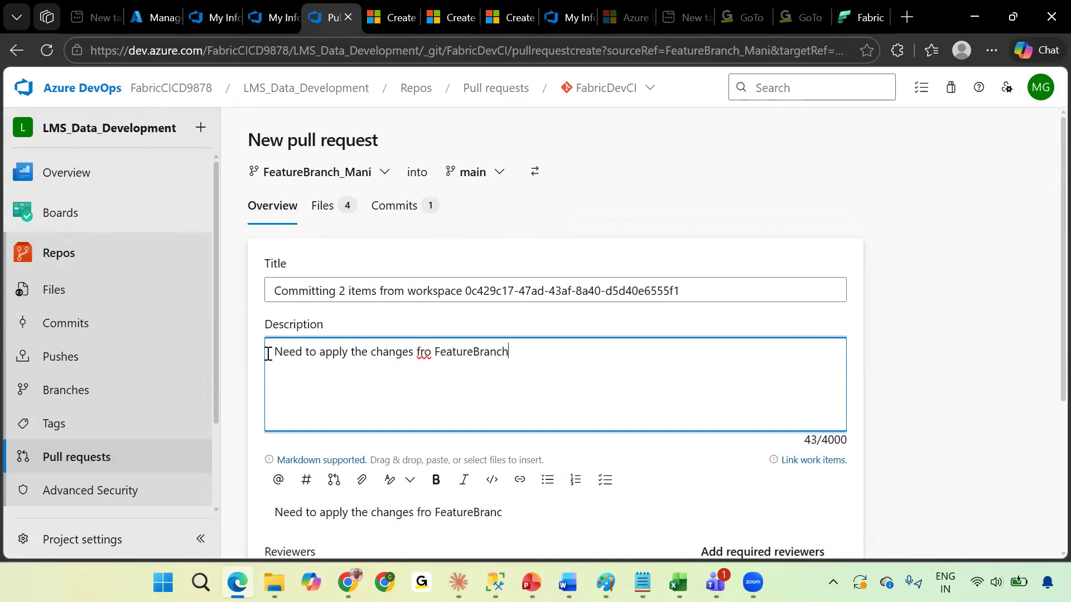
{"action": "type", "text": " to main bran"}
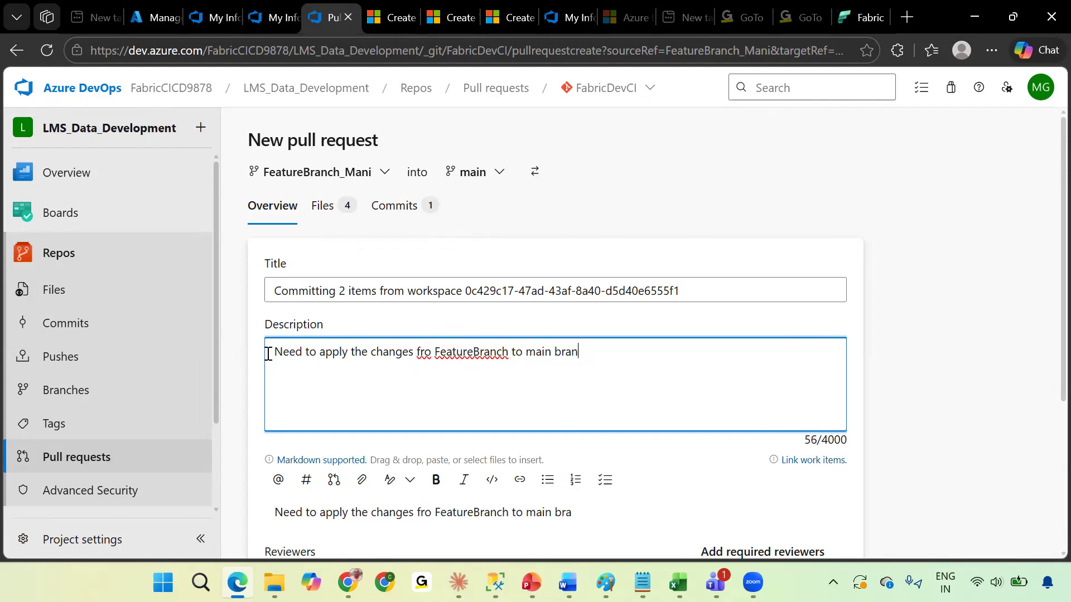
{"action": "type", "text": "1. added "}
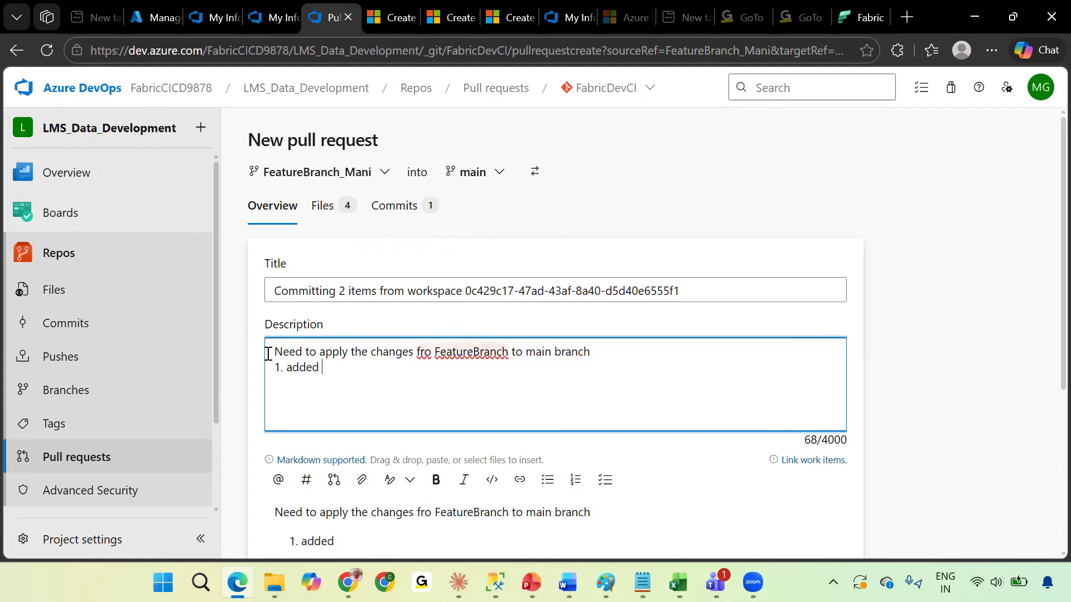
{"action": "type", "text": "testing_["}
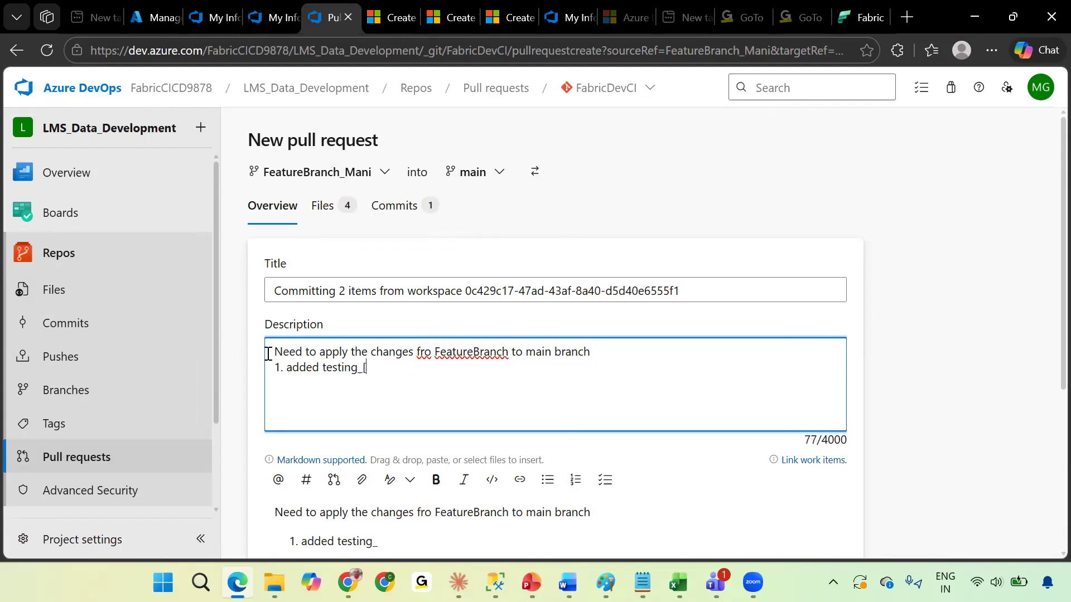
{"action": "type", "text": "ipeline"}
{"action": "key", "text": "Return"}
{"action": "type", "text": "2.added testing_noteboook"}
{"action": "key", "text": "BackSpace"}
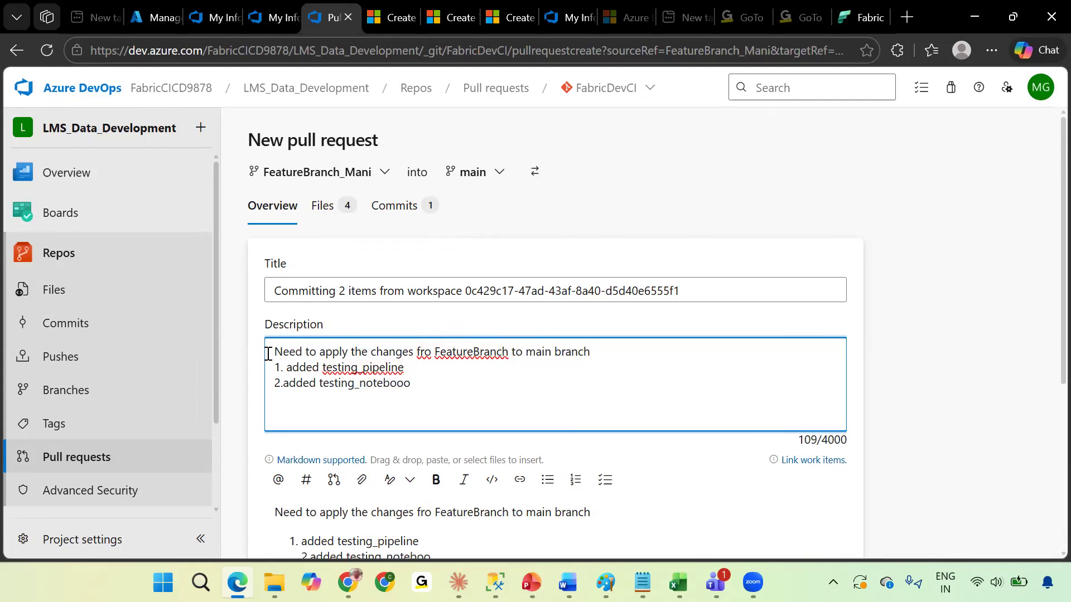
{"action": "type", "text": "k"}
Create the pull request and approve it.
{"action": "scroll", "coordinate": [494, 399], "scroll_direction": "down", "scroll_amount": 5}
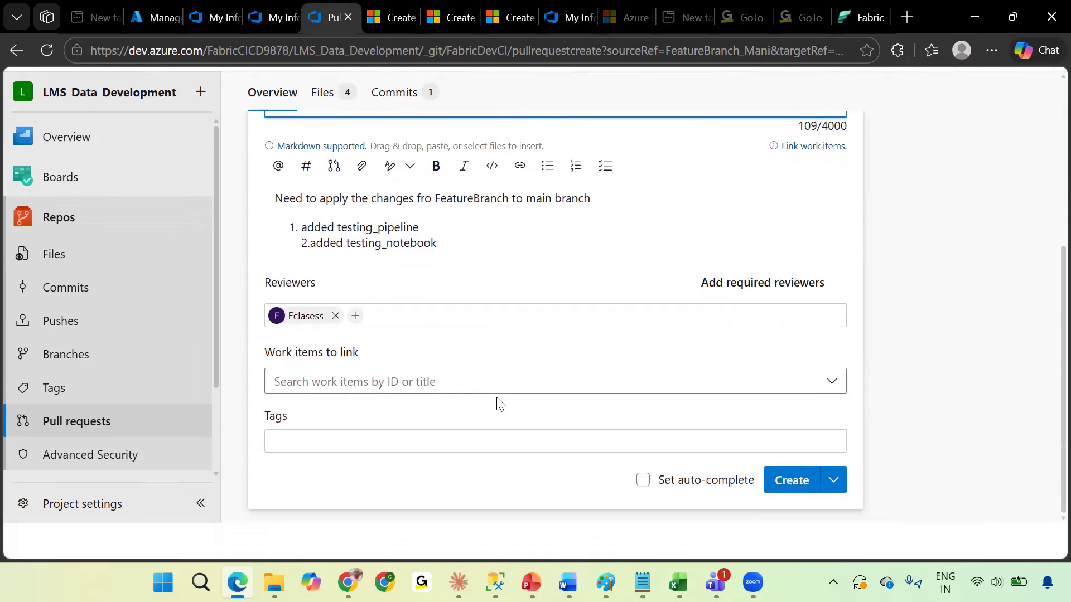
{"action": "left_click", "coordinate": [795, 518]}
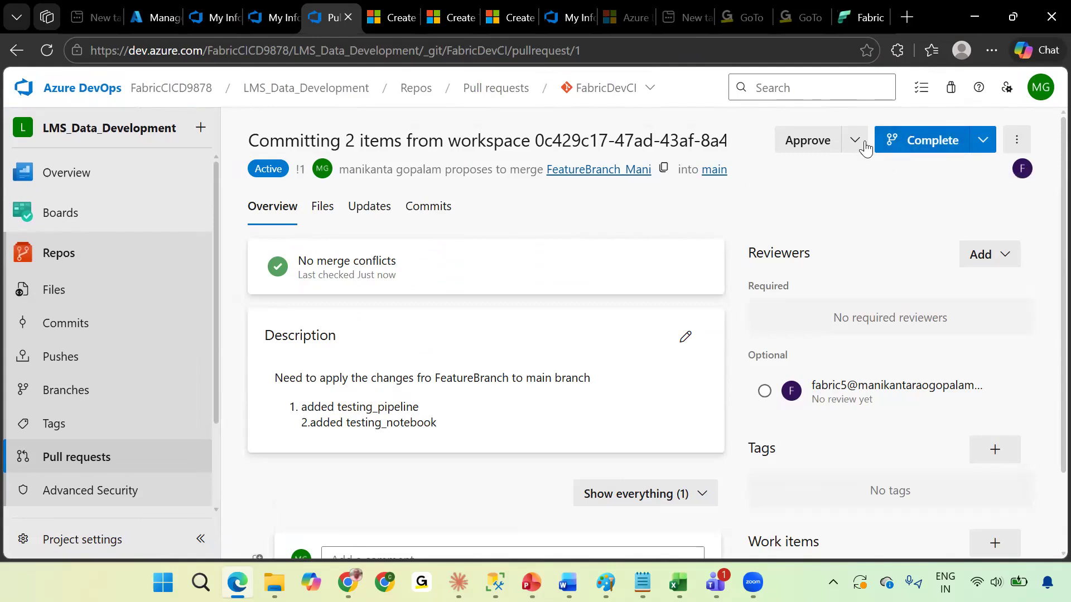
{"action": "left_click", "coordinate": [800, 142]}
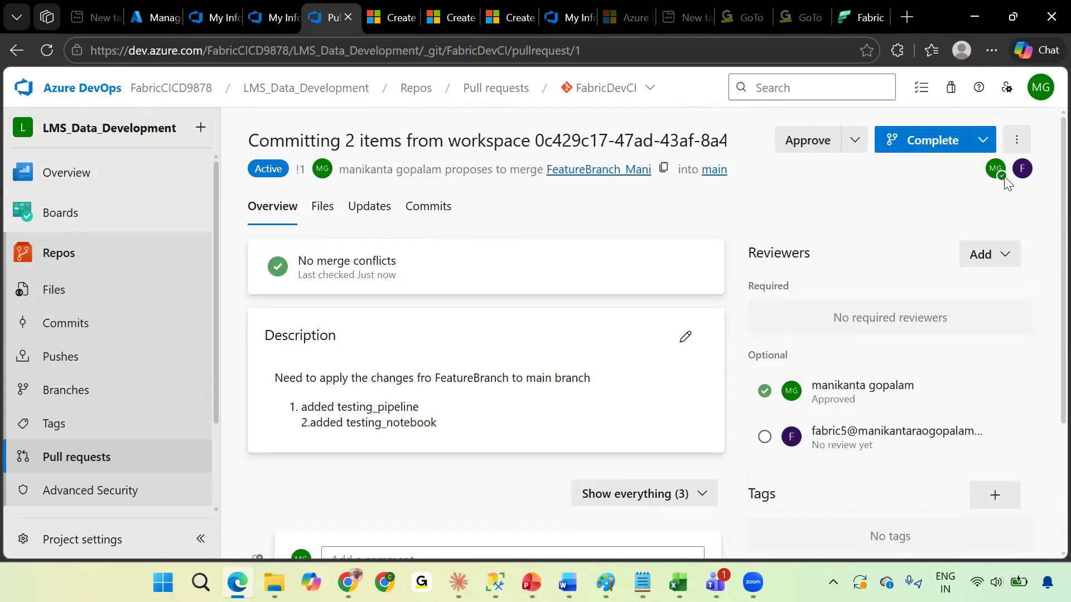
Complete the pull request with a Merge (no fast forward), then delete the FeatureBranch_Mani source branch.
{"action": "left_click", "coordinate": [910, 143]}
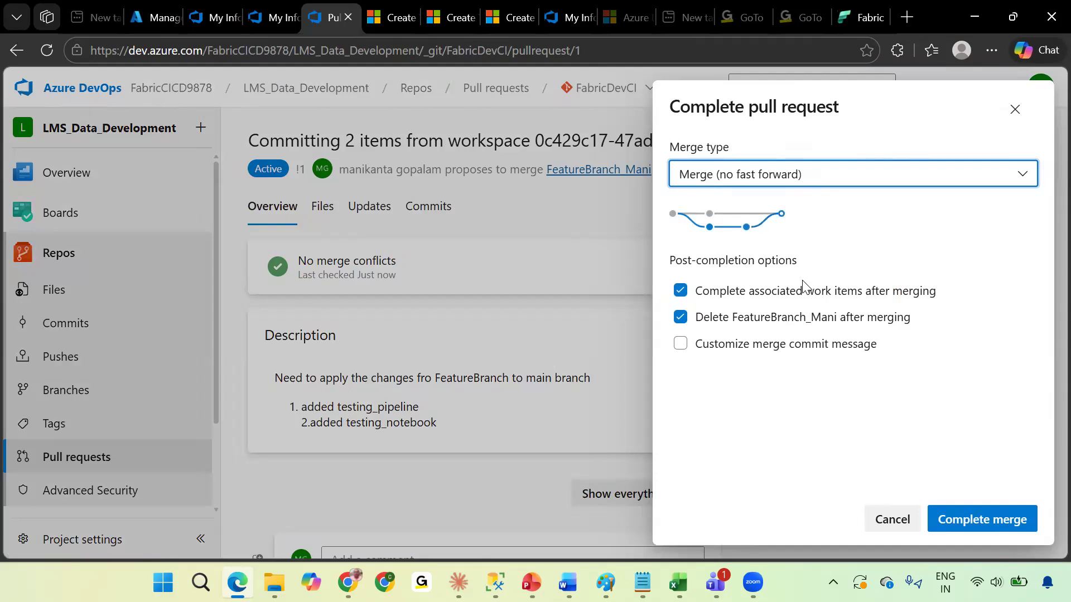
{"action": "left_click_drag", "start_coordinate": [703, 317], "coordinate": [909, 330]}
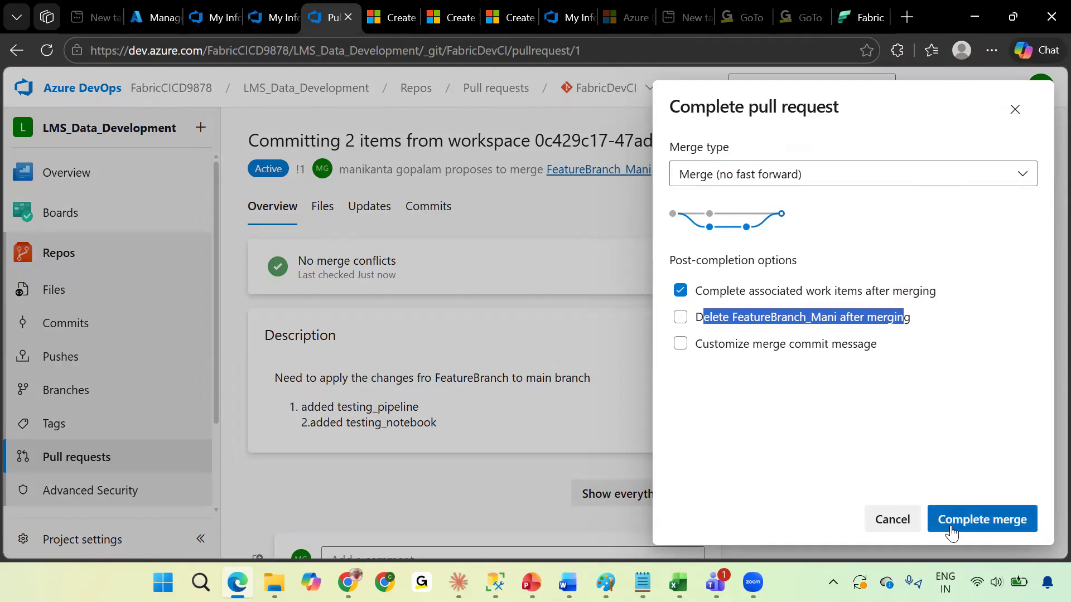
{"action": "left_click", "coordinate": [976, 525]}
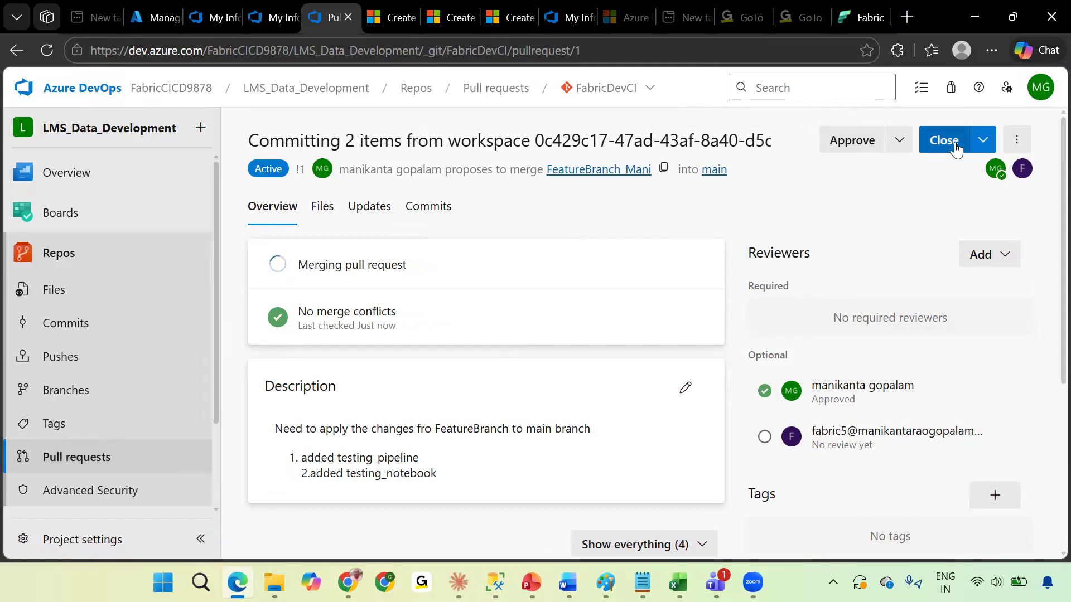
{"action": "left_click", "coordinate": [984, 141]}
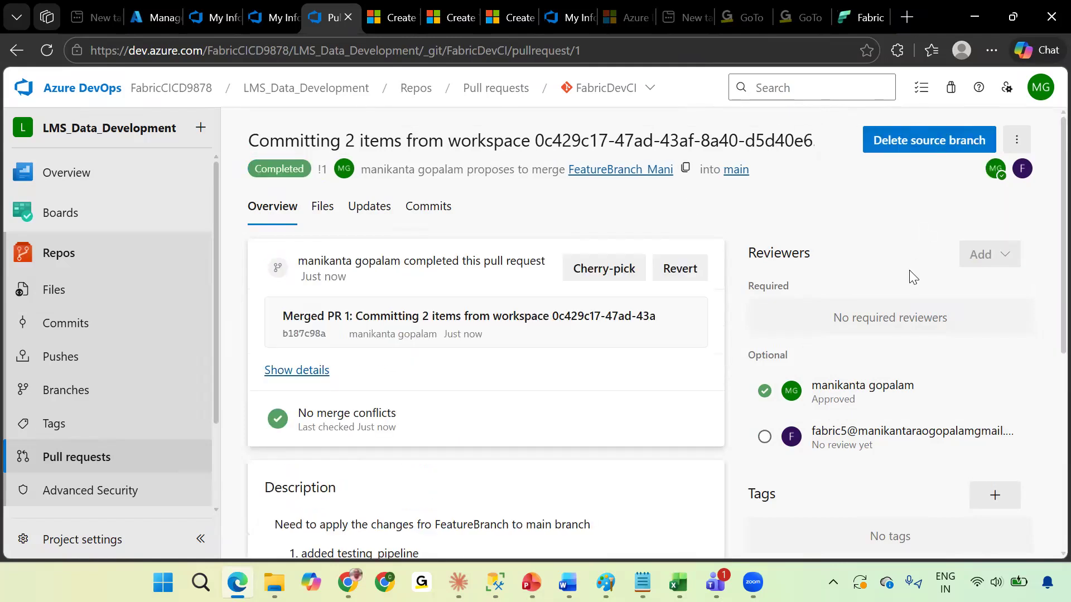
{"action": "left_click", "coordinate": [932, 146]}
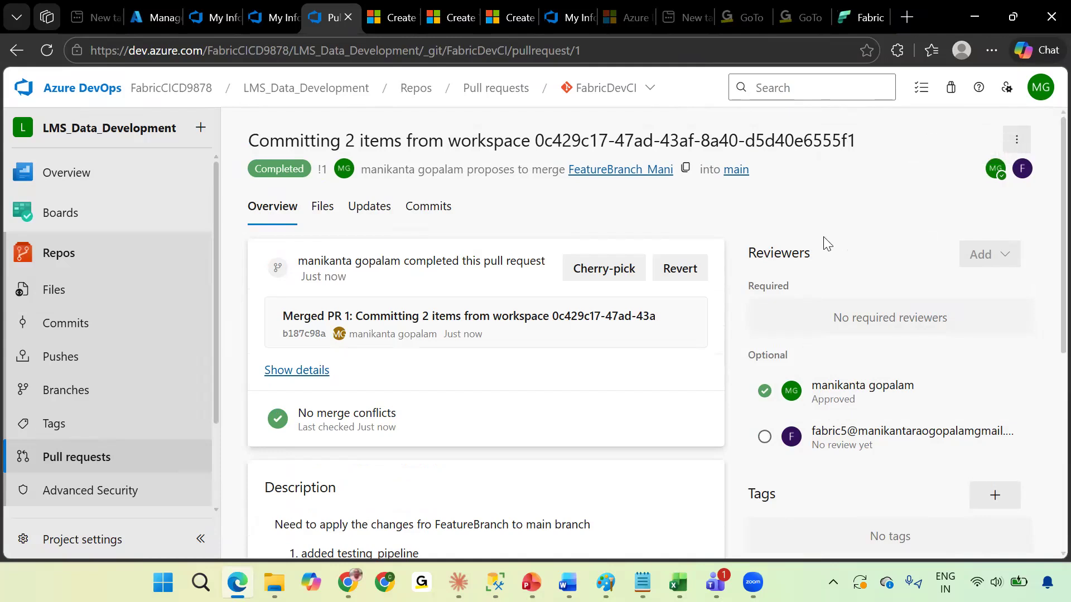
Return to Fabric, reopen the LMS_Data_Development workspace and review its item list.
{"action": "left_click", "coordinate": [858, 15]}
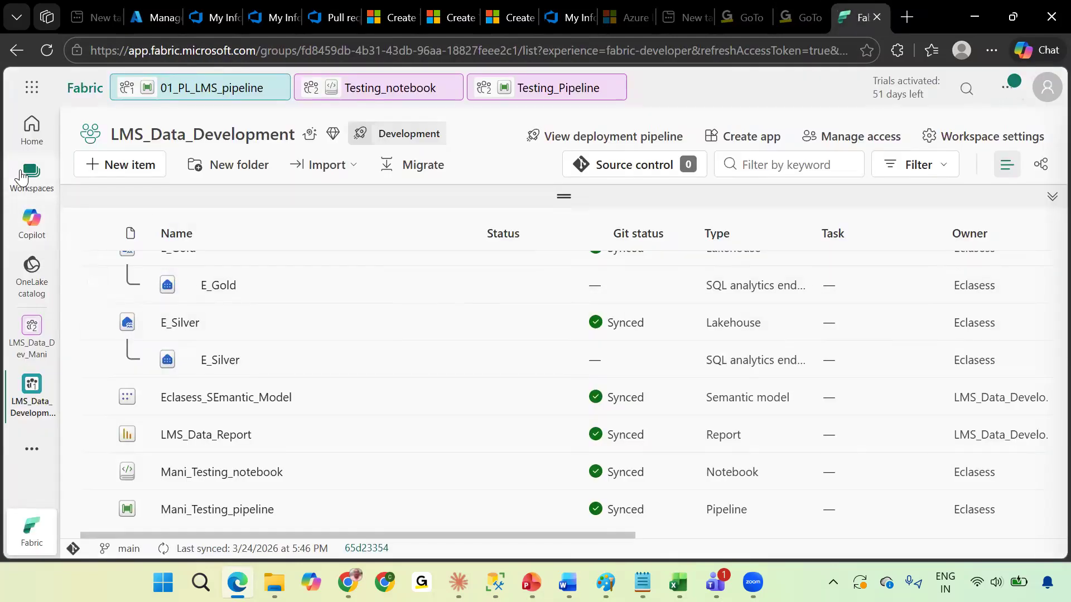
{"action": "left_click", "coordinate": [23, 179]}
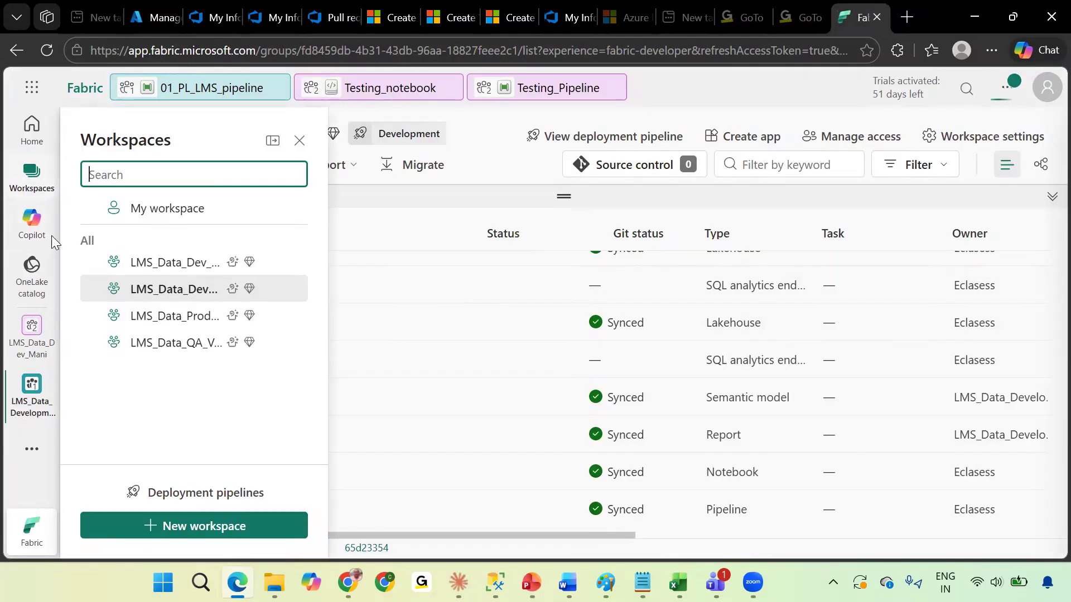
{"action": "left_click", "coordinate": [175, 301]}
{"action": "scroll", "coordinate": [502, 342], "scroll_direction": "up", "scroll_amount": 3}
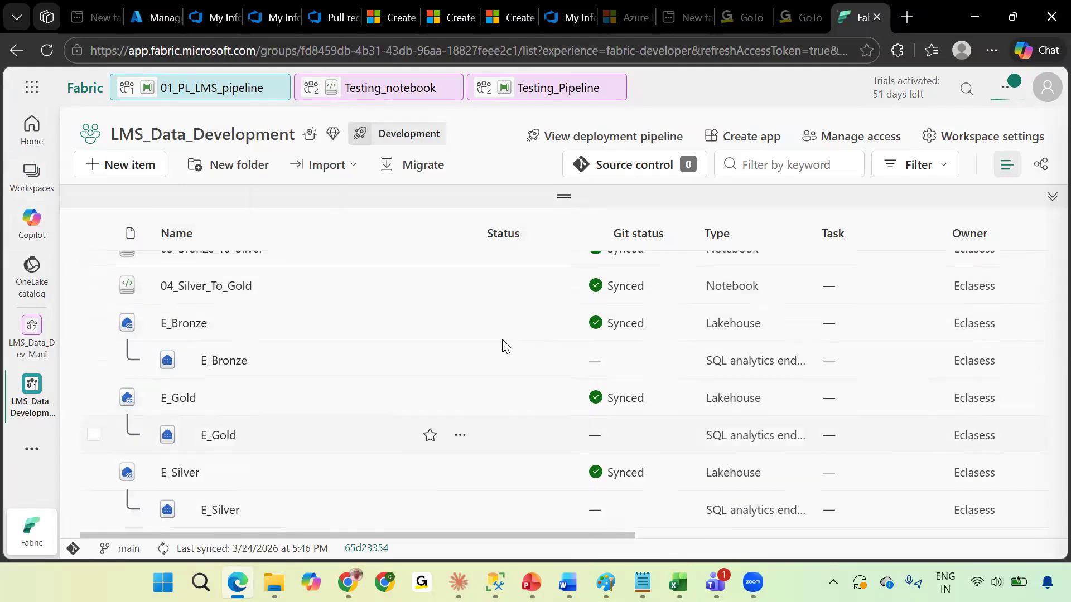
{"action": "scroll", "coordinate": [505, 348], "scroll_direction": "down", "scroll_amount": 3}
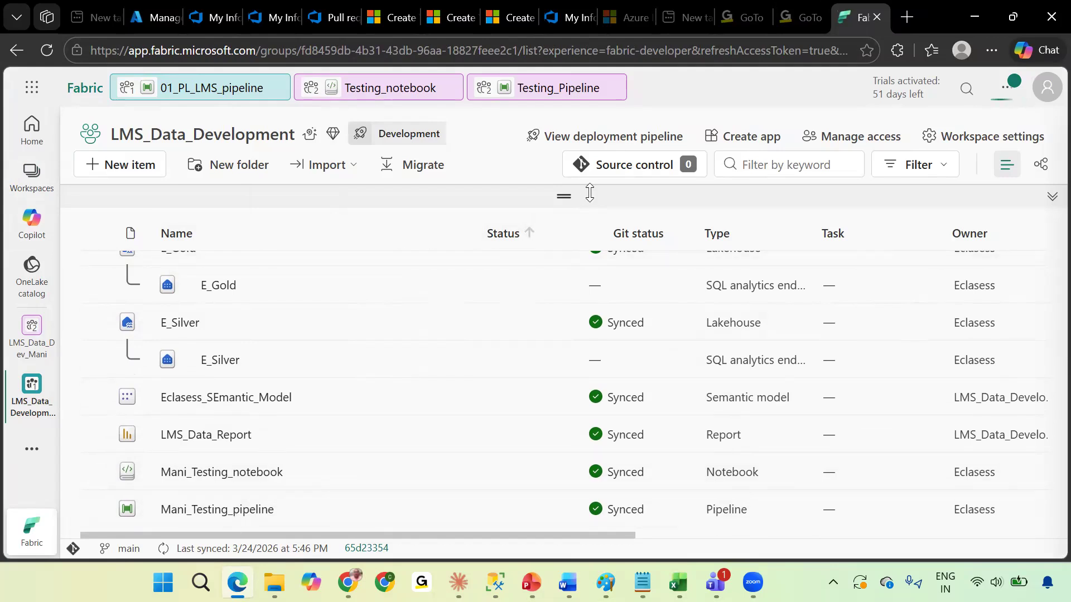
Reload the workspace page and, in Source control, update all incoming changes (Testing_Pipeline and Testing_notebook) from main.
{"action": "left_click", "coordinate": [48, 53]}
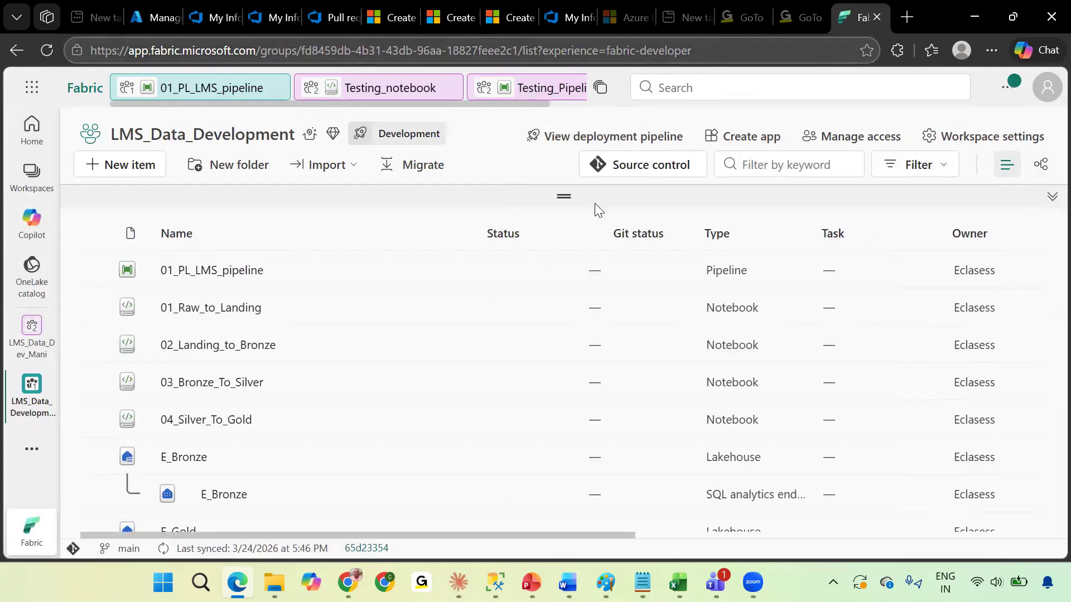
{"action": "left_click", "coordinate": [324, 15]}
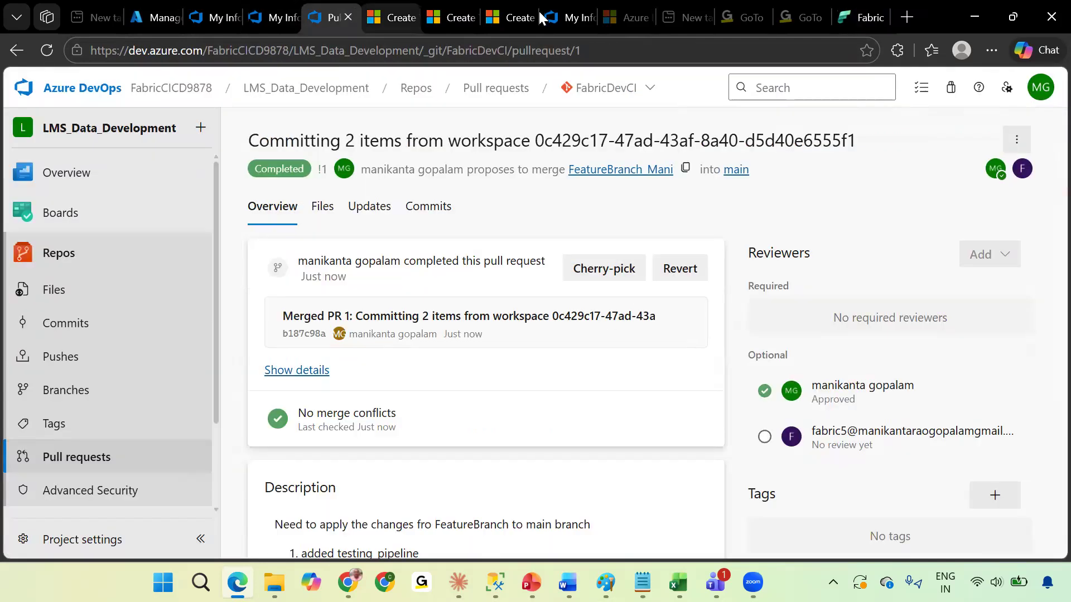
{"action": "left_click", "coordinate": [860, 17]}
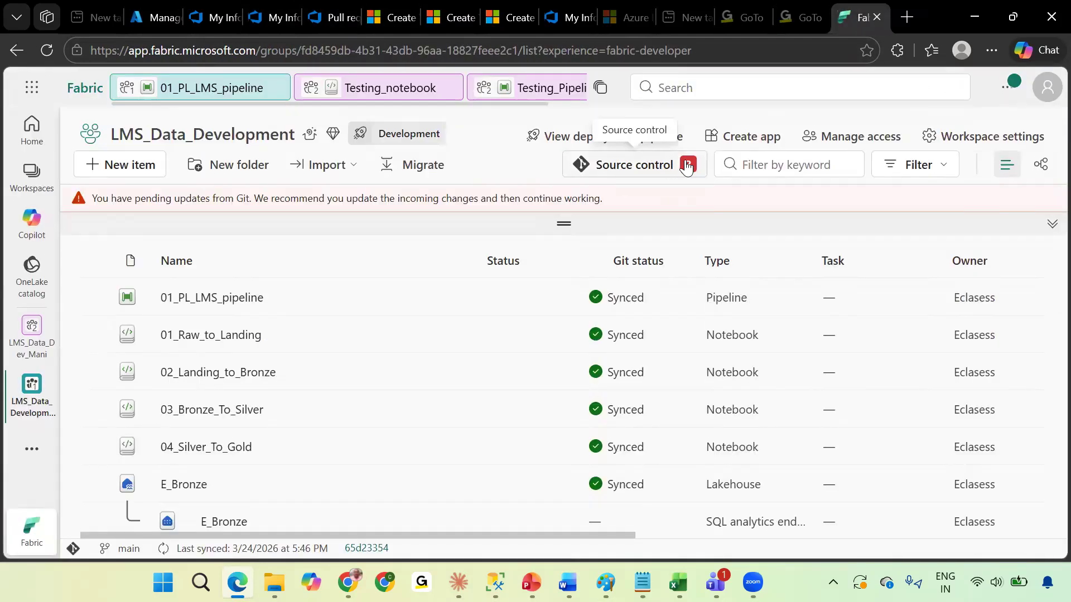
{"action": "scroll", "coordinate": [529, 365], "scroll_direction": "down", "scroll_amount": 5}
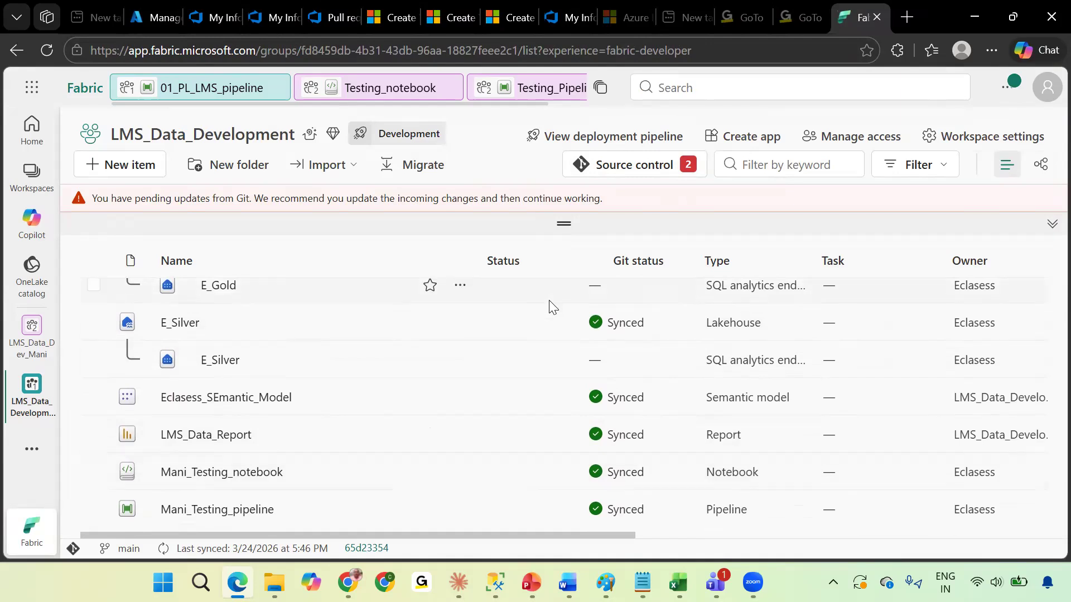
{"action": "left_click", "coordinate": [664, 176]}
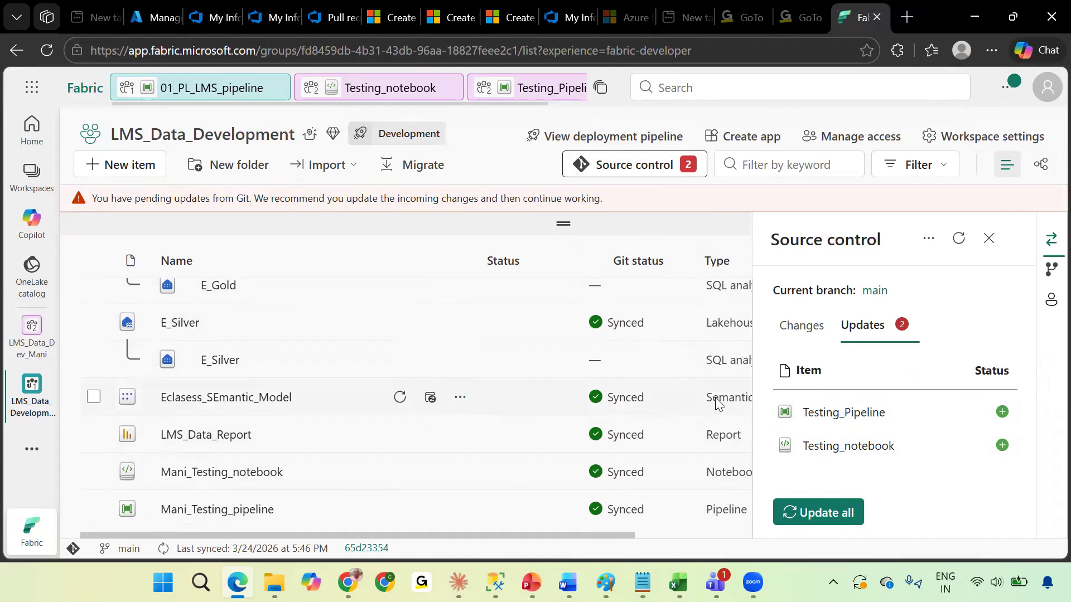
{"action": "left_click", "coordinate": [821, 513]}
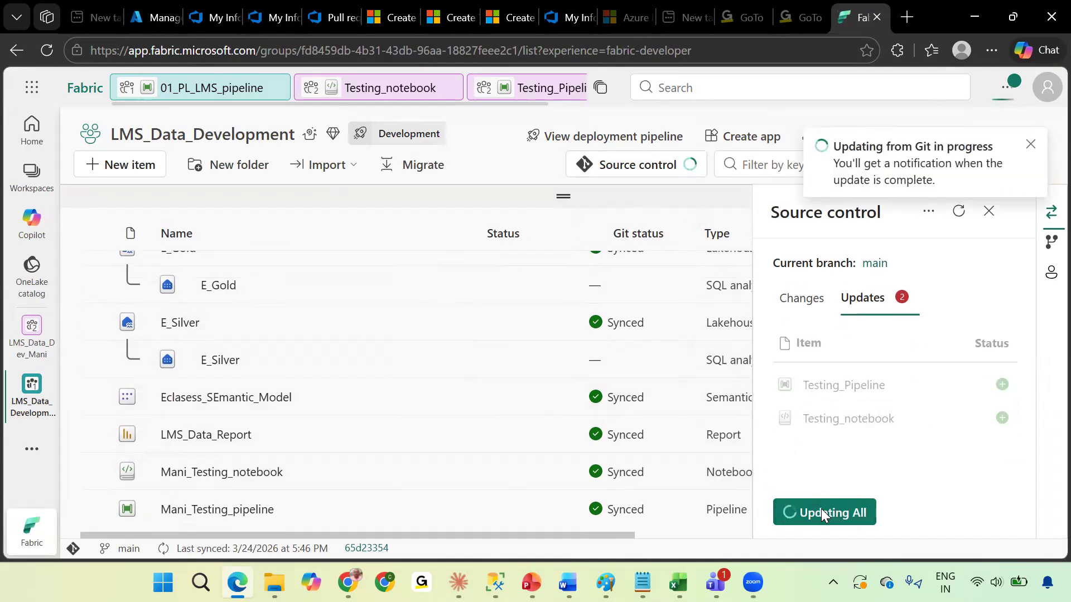